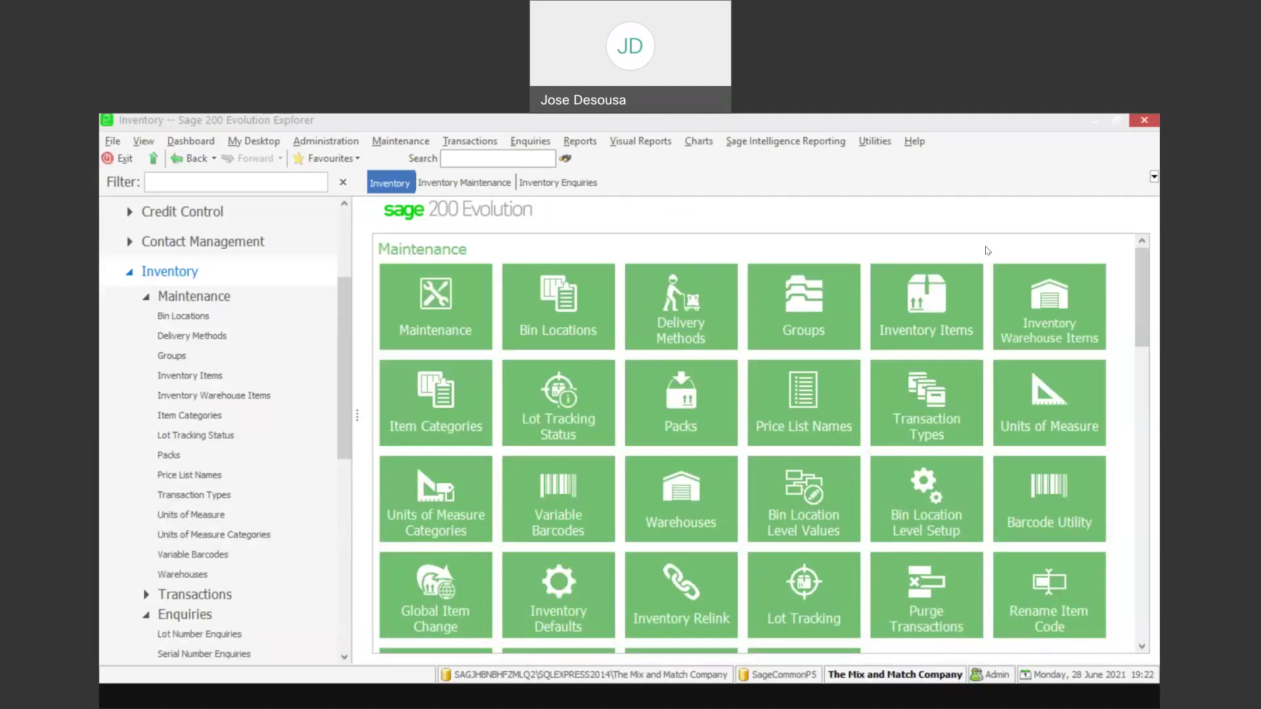
# Step: Activate inter-branch transfers in the Warehouse Defaults of inventory maintenance
pyautogui.click(344, 306)
pyautogui.scroll(-2, 341, 302)
pyautogui.scroll(3, 340, 289)
pyautogui.click(253, 322)
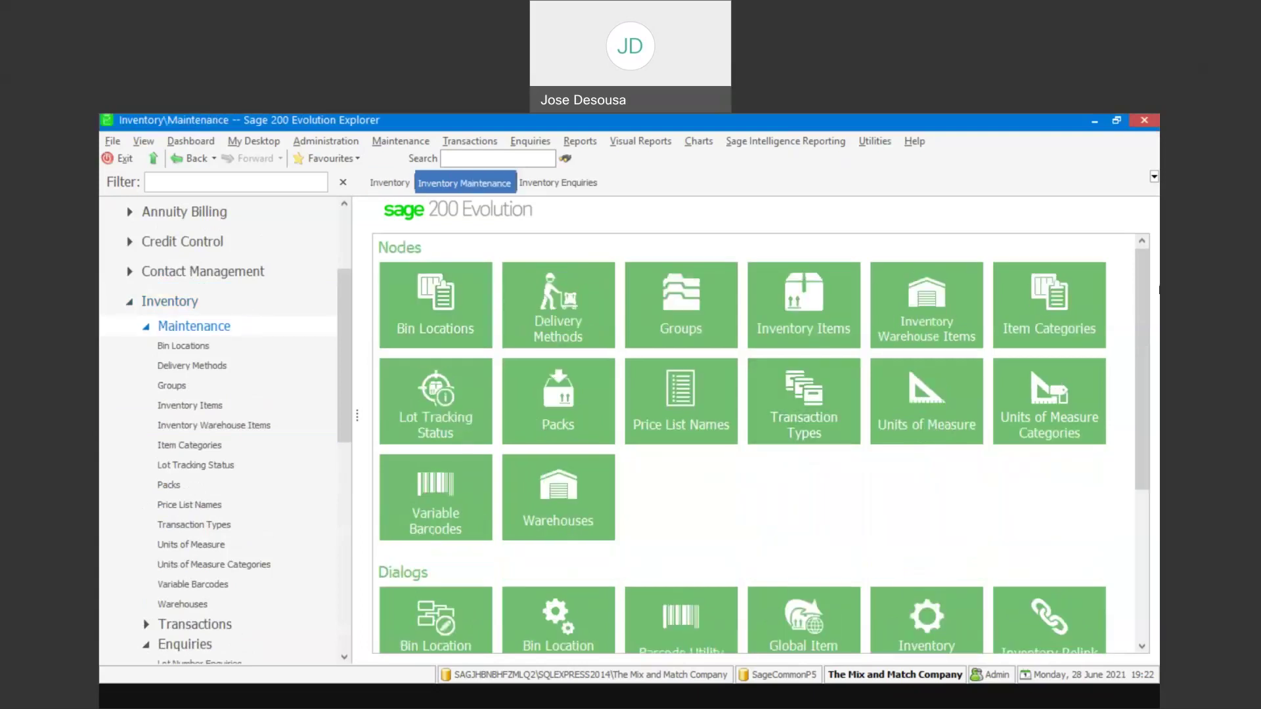
pyautogui.moveTo(1142, 291); pyautogui.dragTo(1151, 437)
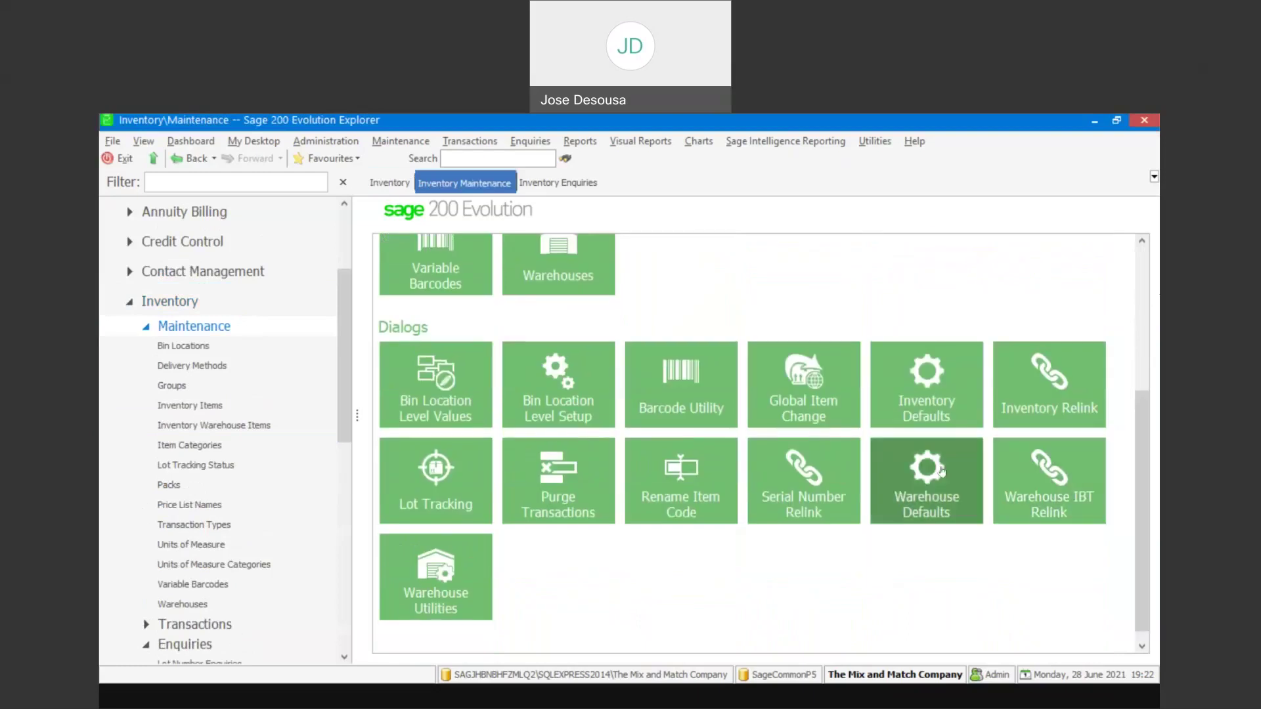
pyautogui.click(942, 470)
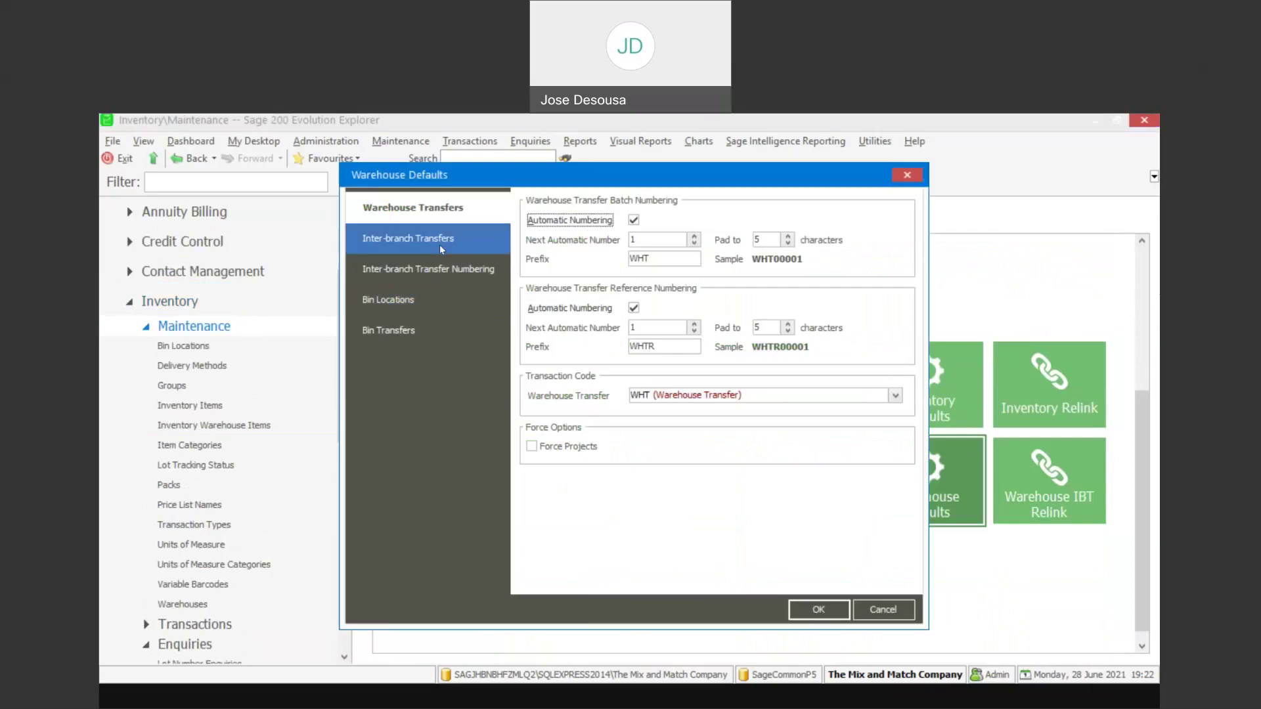
pyautogui.click(449, 248)
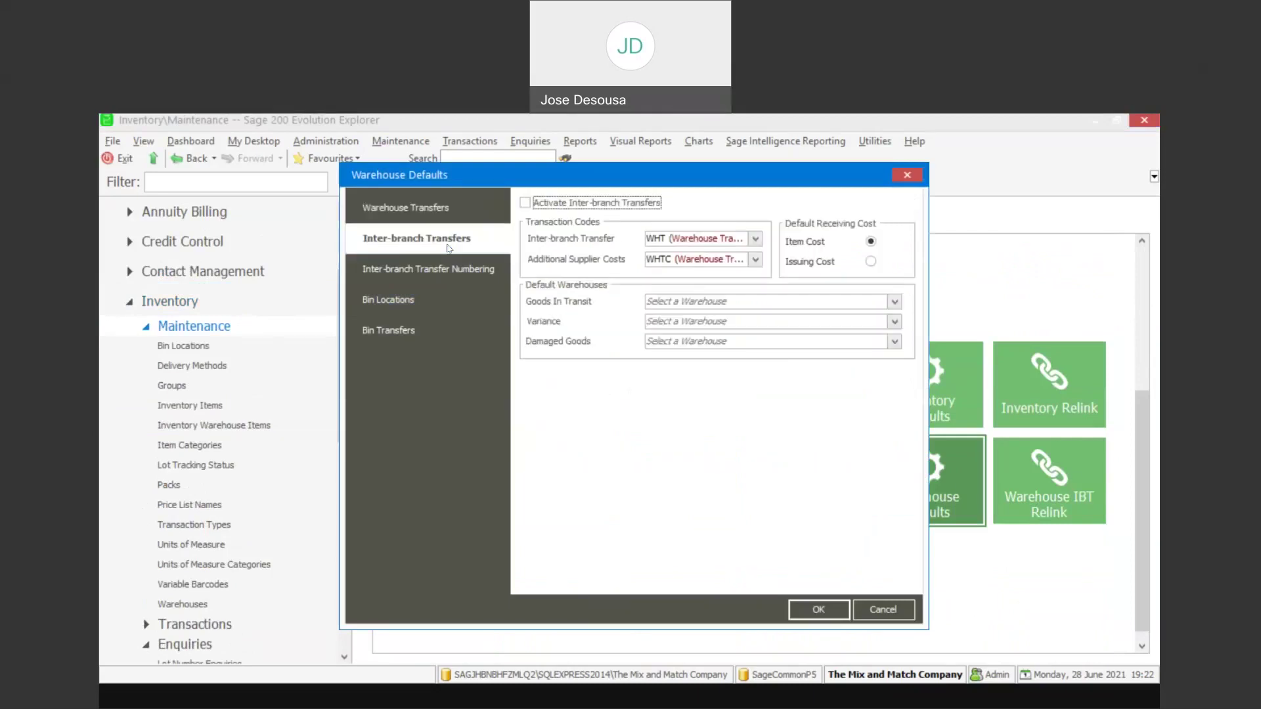
pyautogui.click(529, 204)
# Step: Set the default warehouses to GIT for Goods In Transit, VG for Variance and DG for Damaged Goods
pyautogui.click(897, 306)
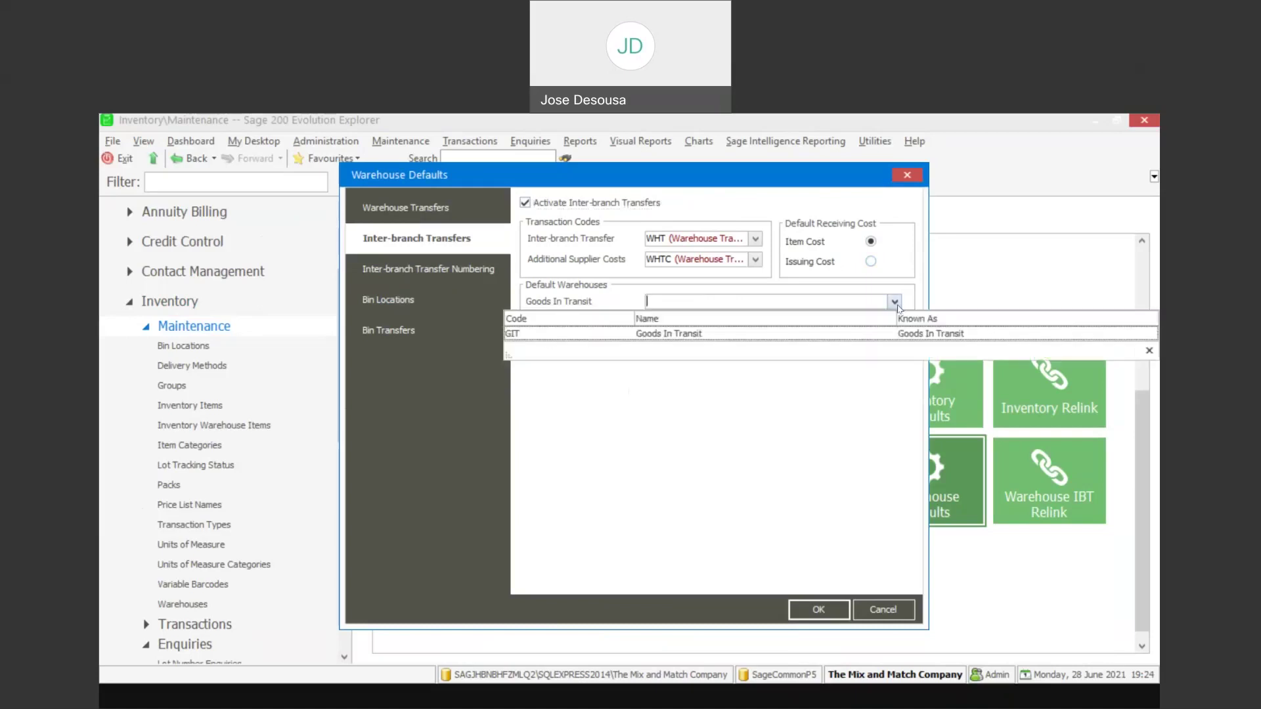
pyautogui.click(849, 333)
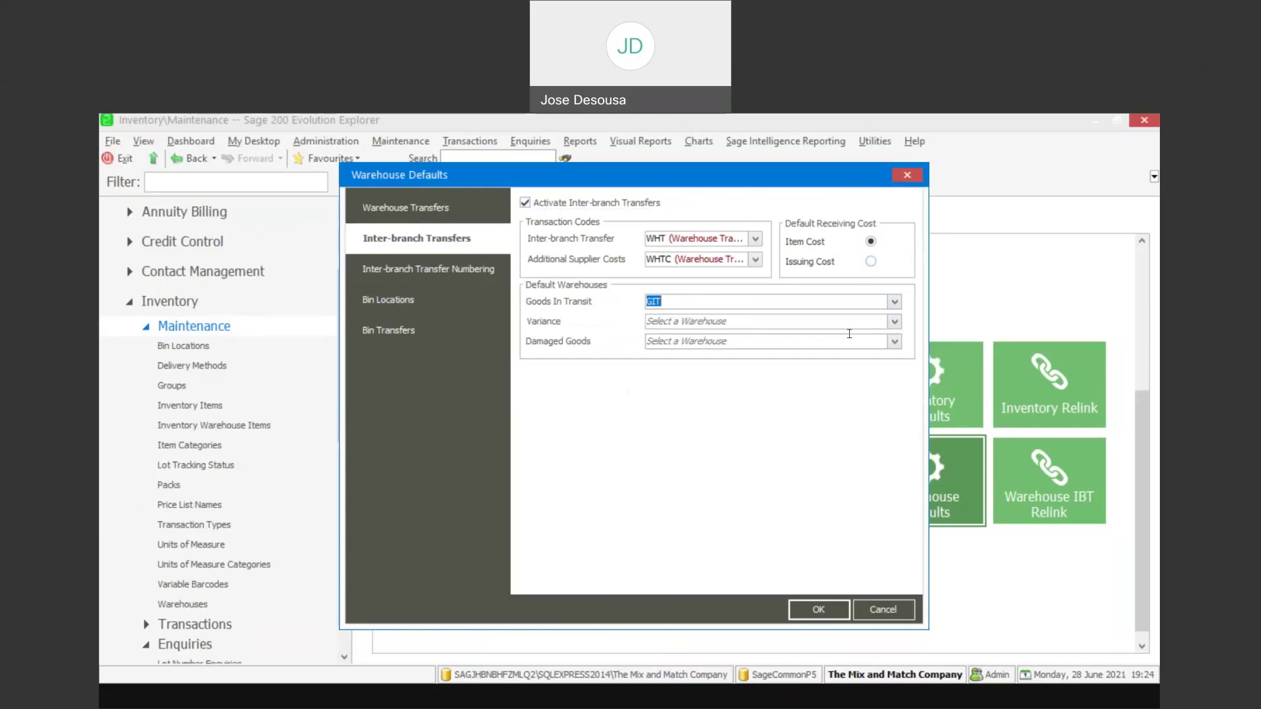
pyautogui.click(849, 336)
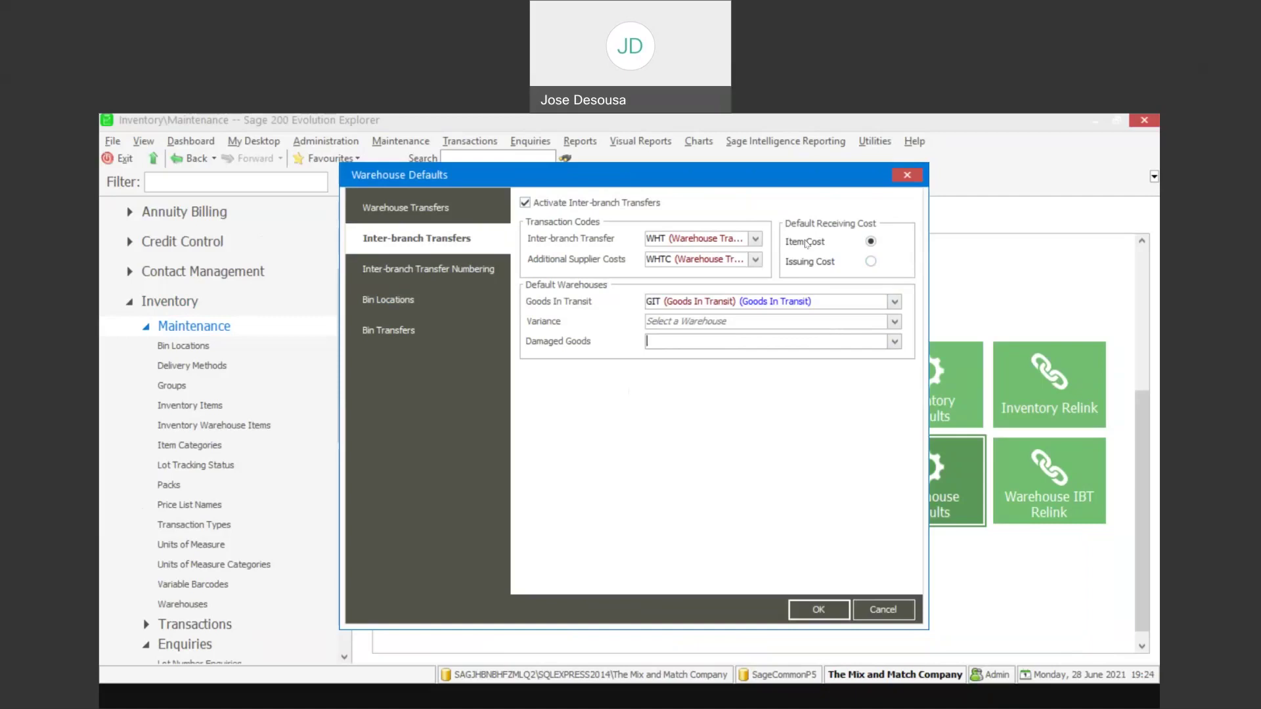
pyautogui.click(894, 322)
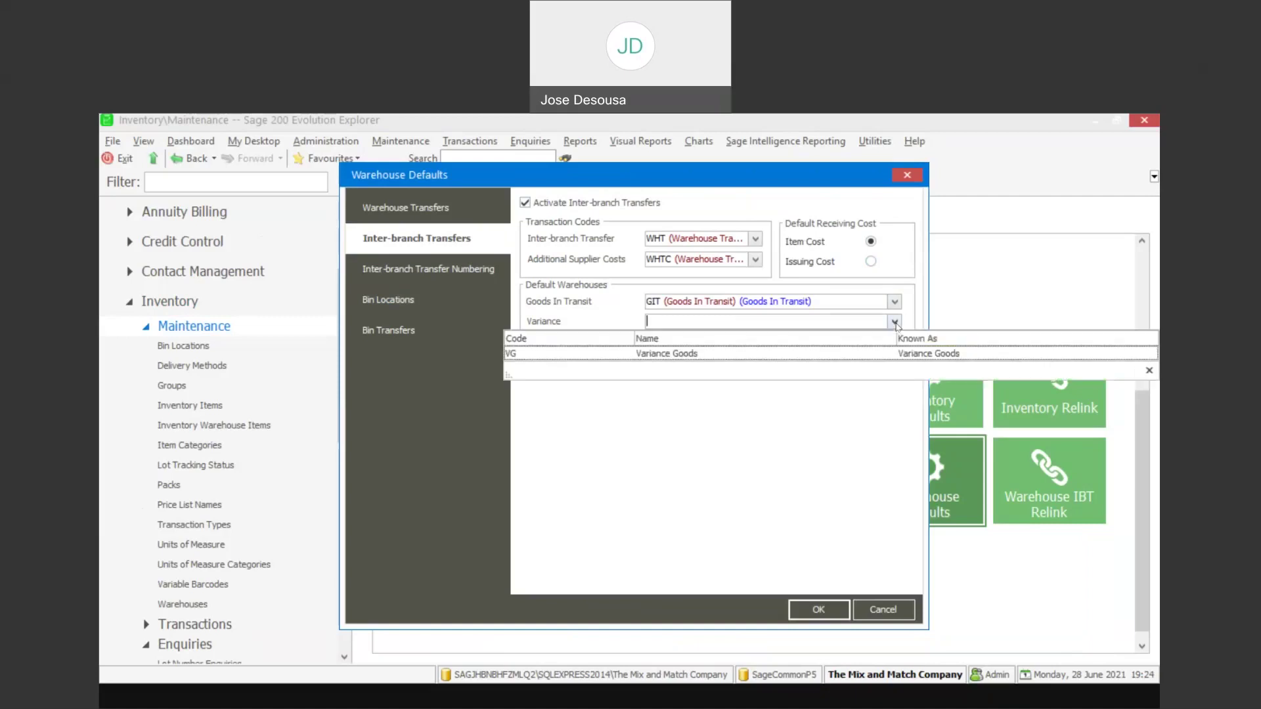
pyautogui.click(882, 354)
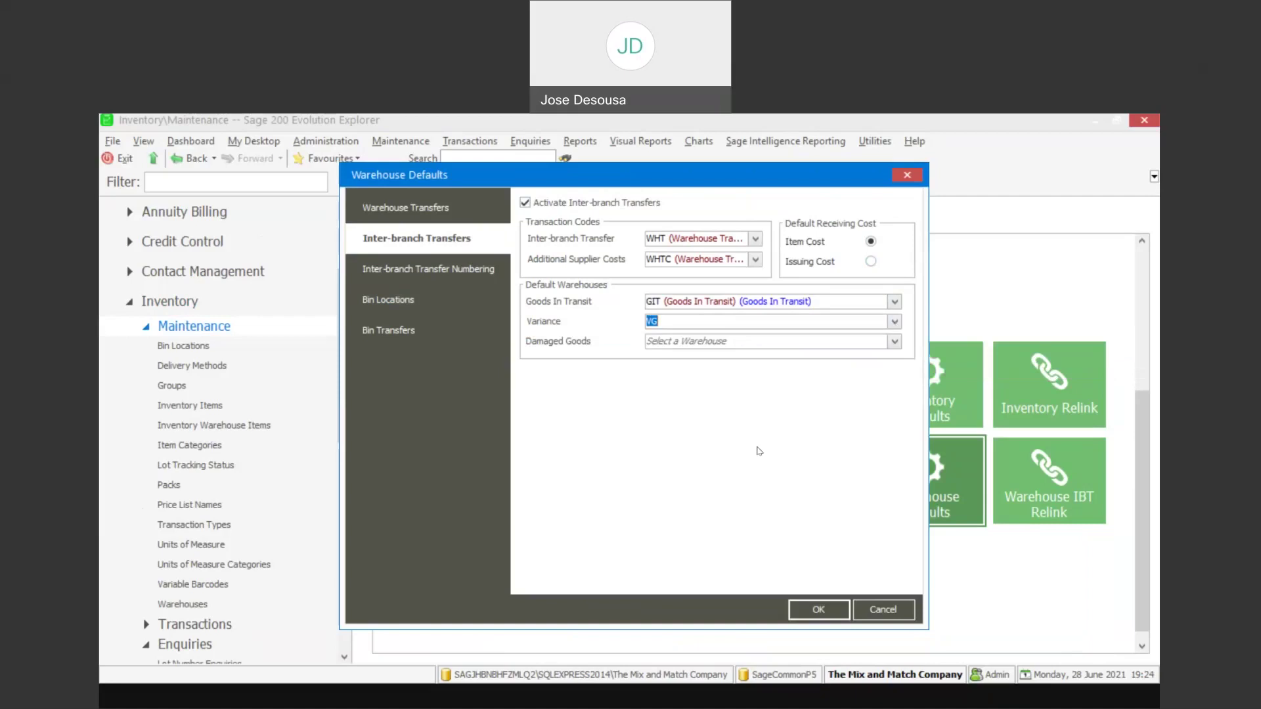
pyautogui.click(894, 342)
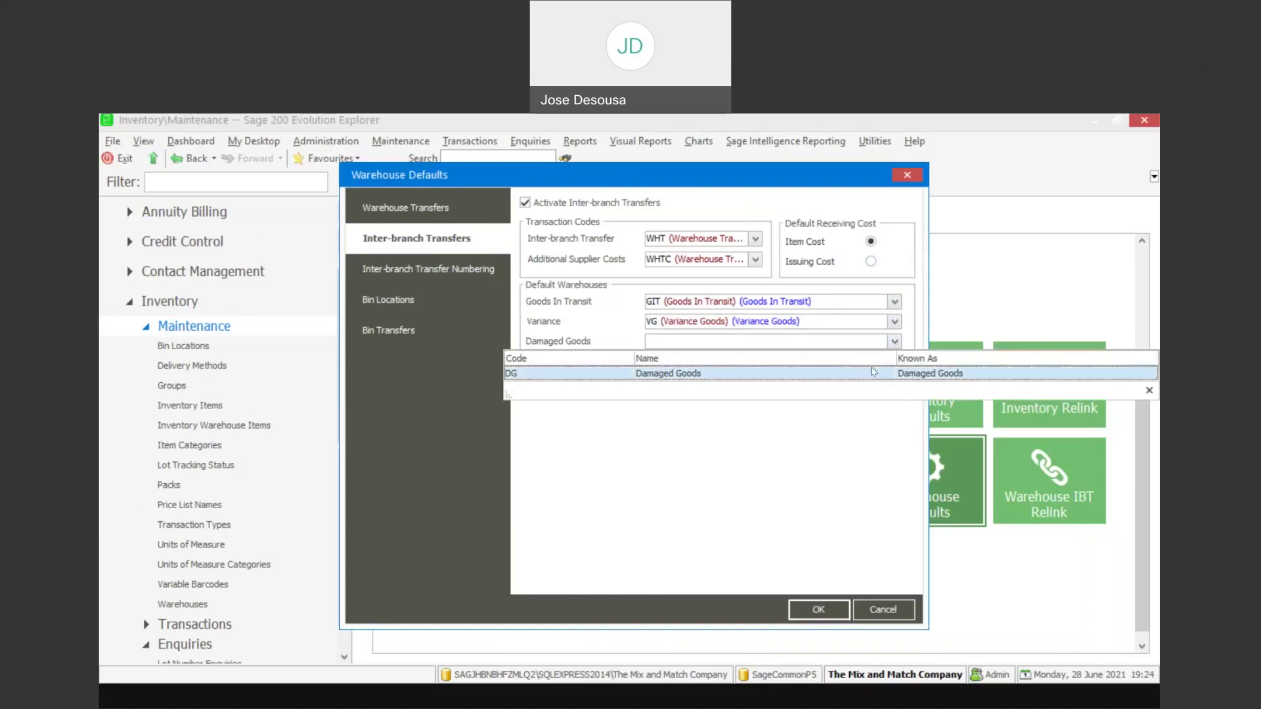
pyautogui.click(872, 372)
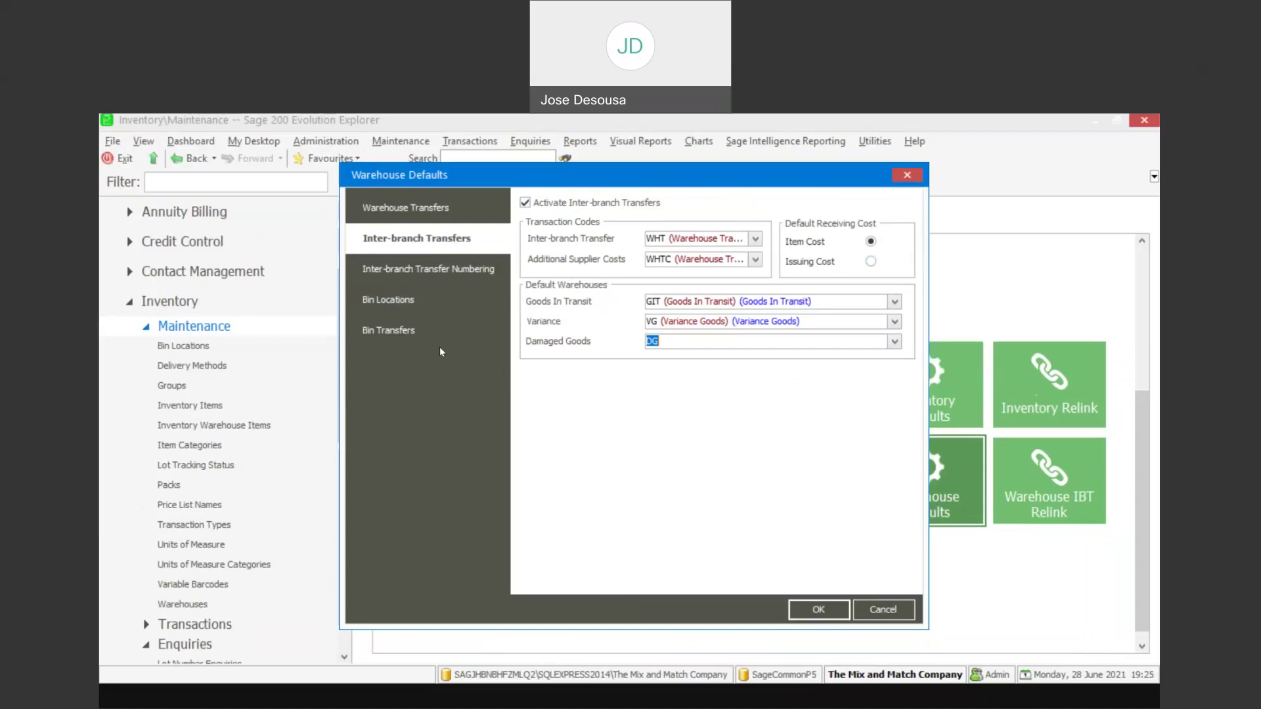
# Step: Review the inter-branch transfer numbering and transfer settings, and save the warehouse defaults
pyautogui.click(466, 273)
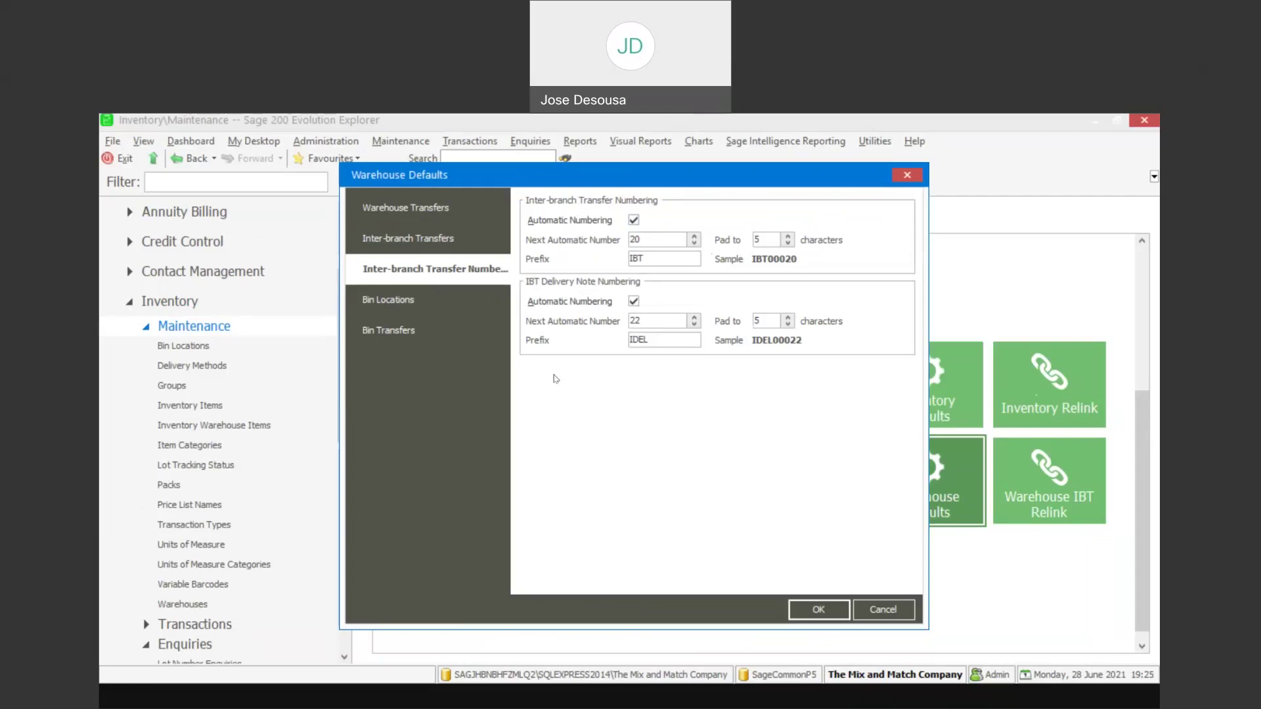
pyautogui.click(458, 241)
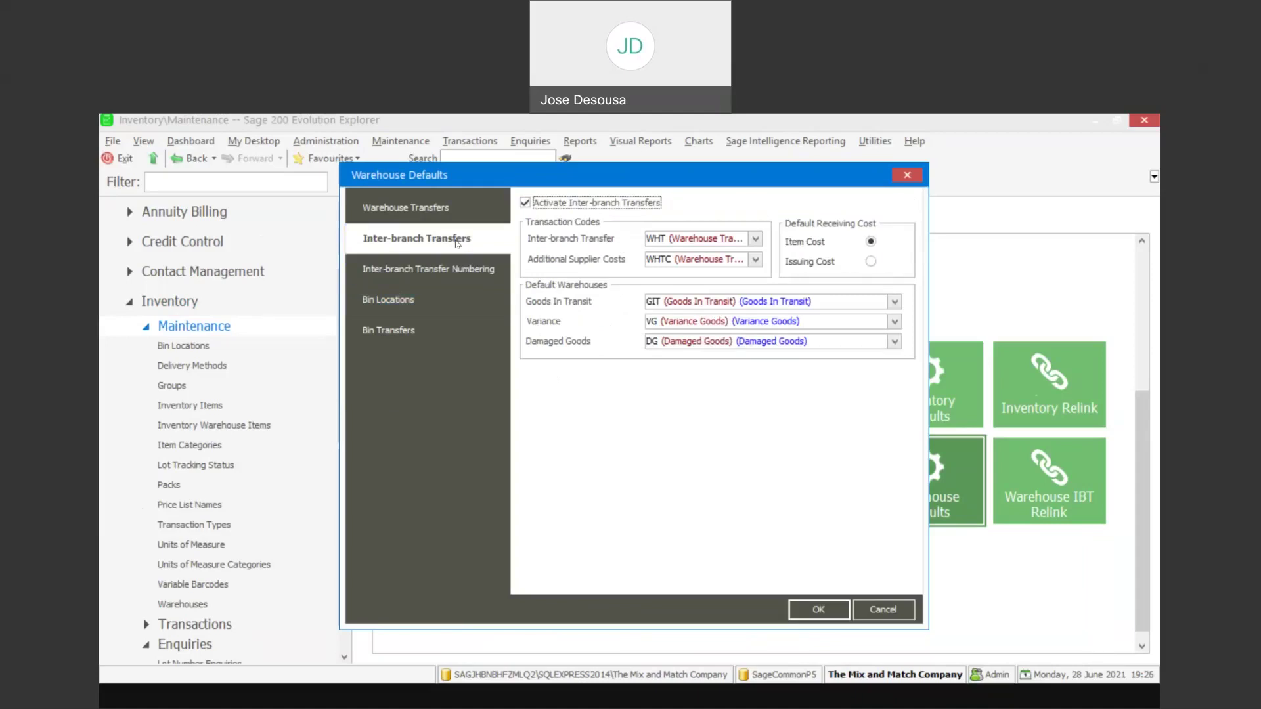
pyautogui.click(799, 610)
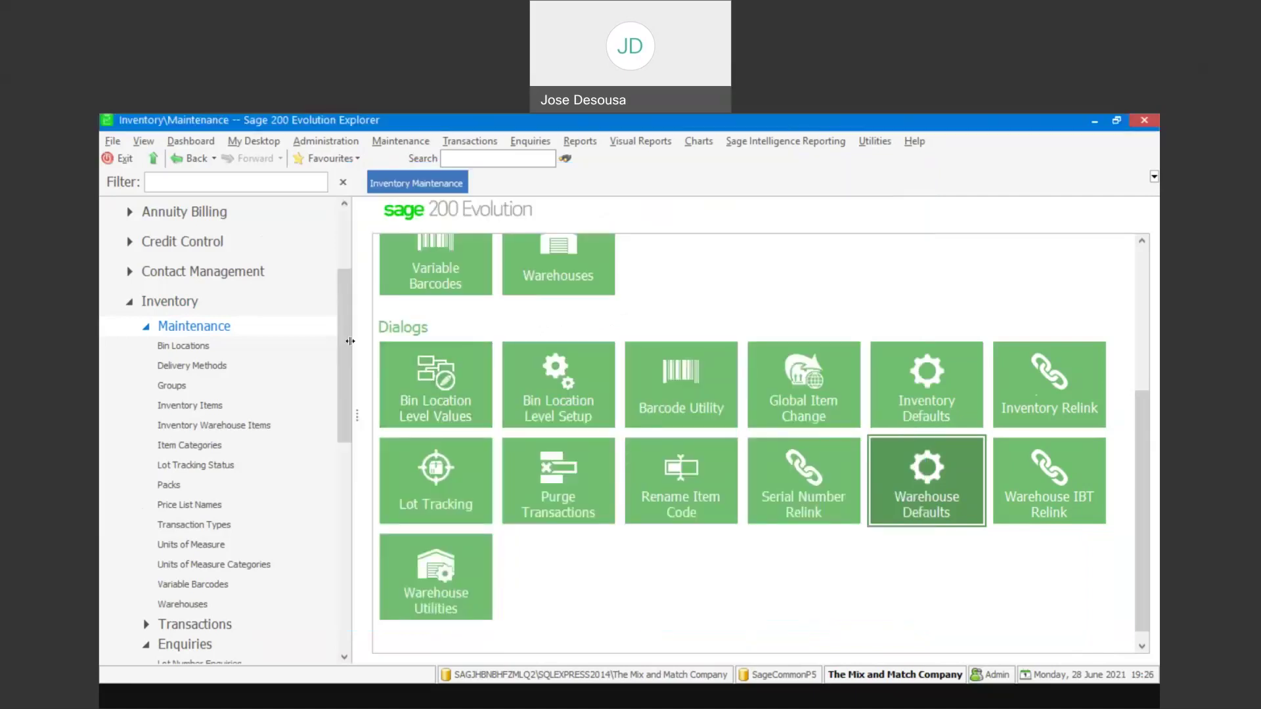
# Step: Open a new Warehouse IBT Issue document from the inventory transactions
pyautogui.moveTo(345, 340); pyautogui.dragTo(347, 360)
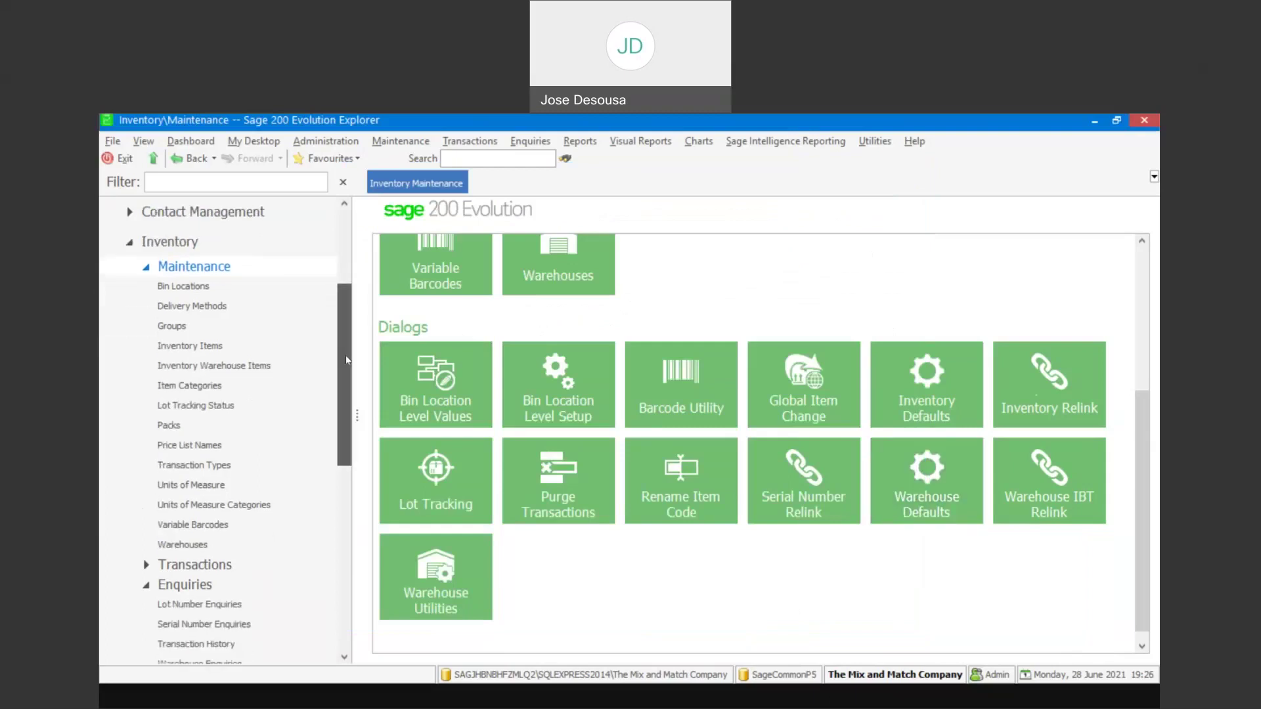
pyautogui.scroll(-2, 263, 394)
pyautogui.click(260, 463)
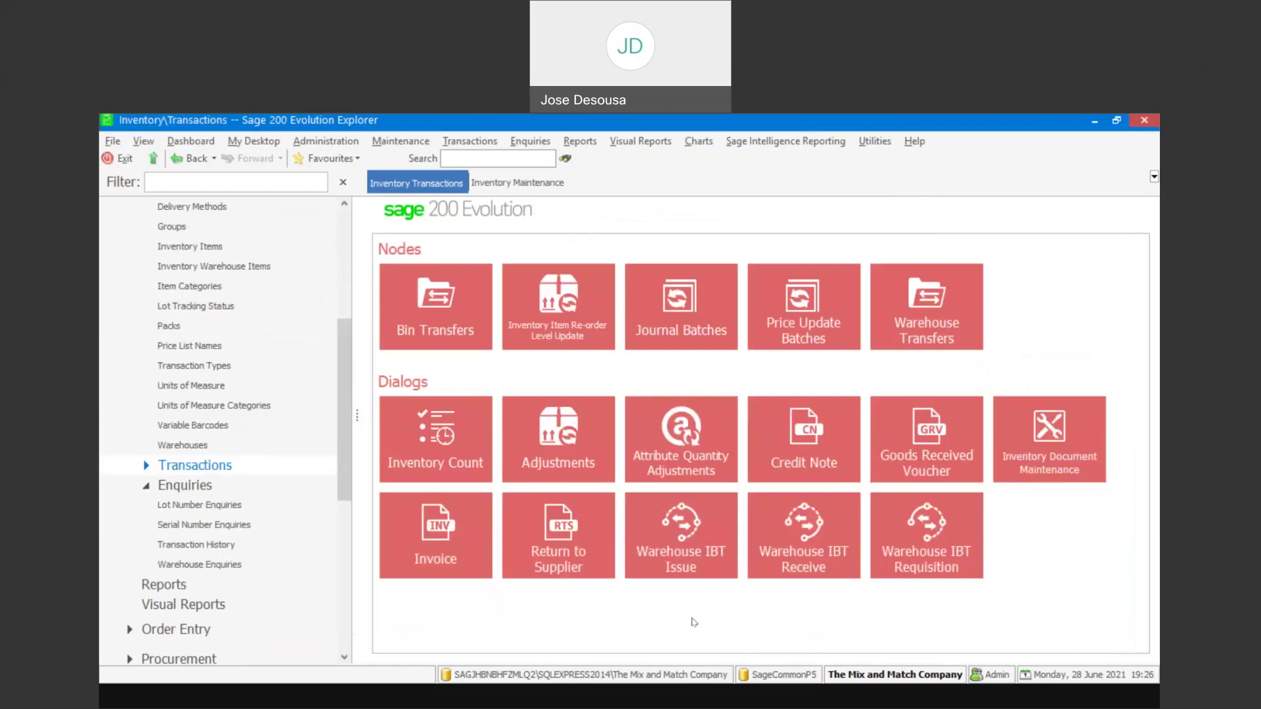
pyautogui.click(681, 540)
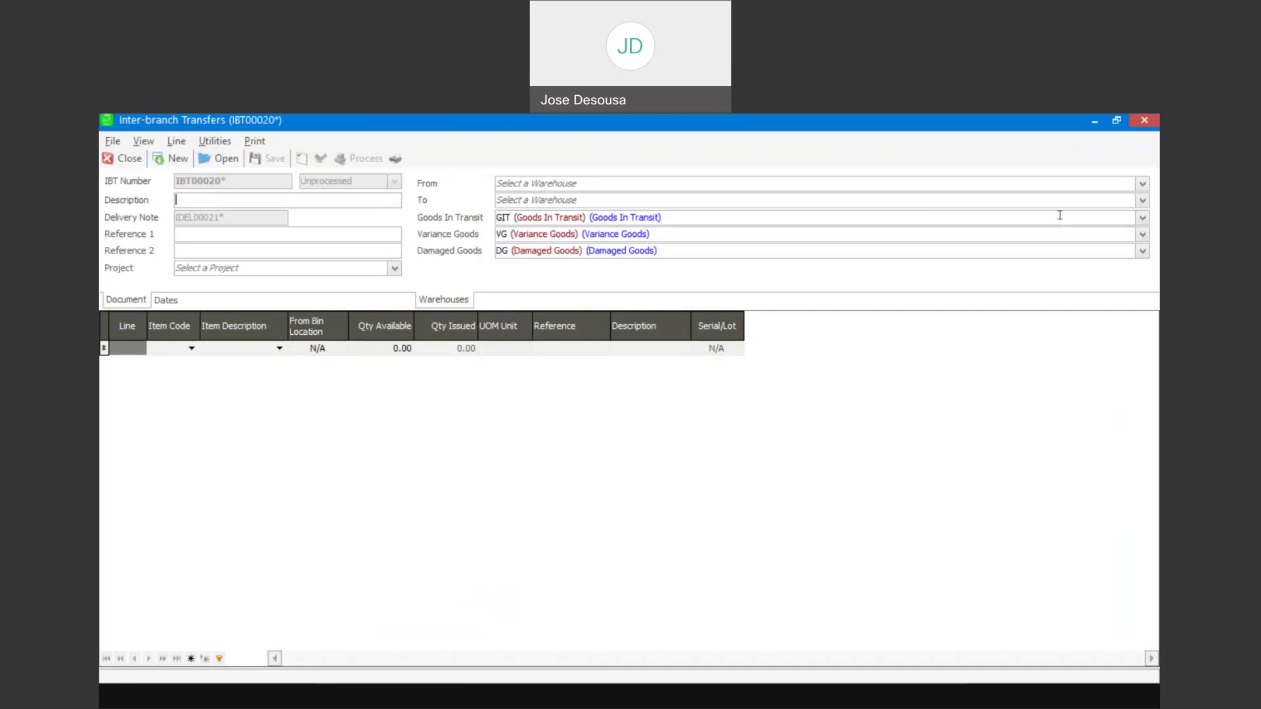
# Step: Set the transfer to go from the Master Warehouse (Mstr) to the Cape Town warehouse (CPT)
pyautogui.click(1142, 184)
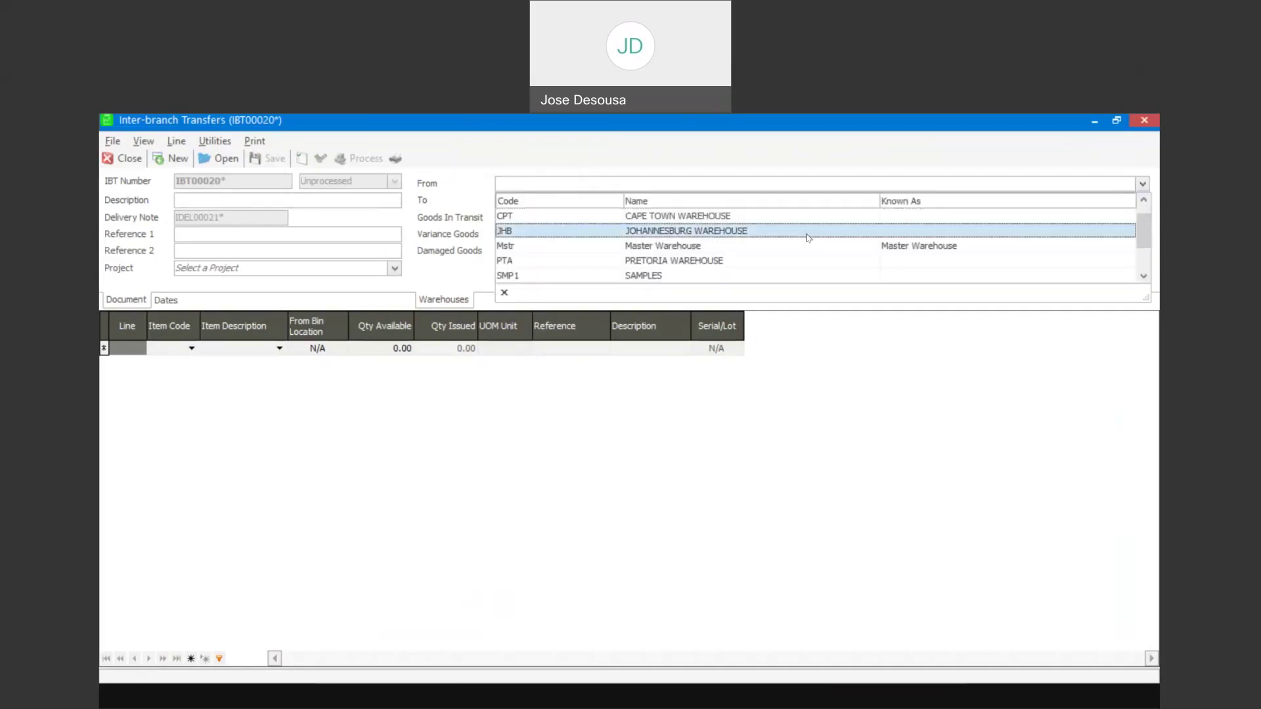
pyautogui.click(793, 253)
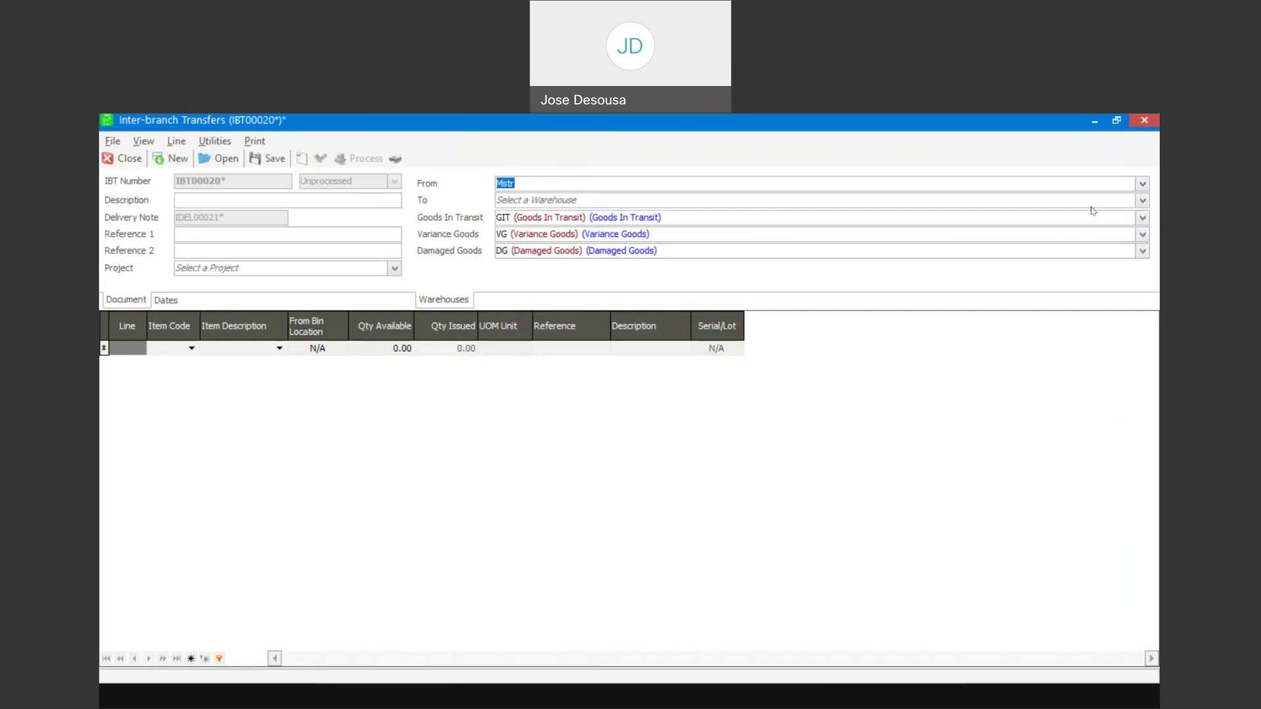
pyautogui.click(1142, 201)
pyautogui.click(889, 231)
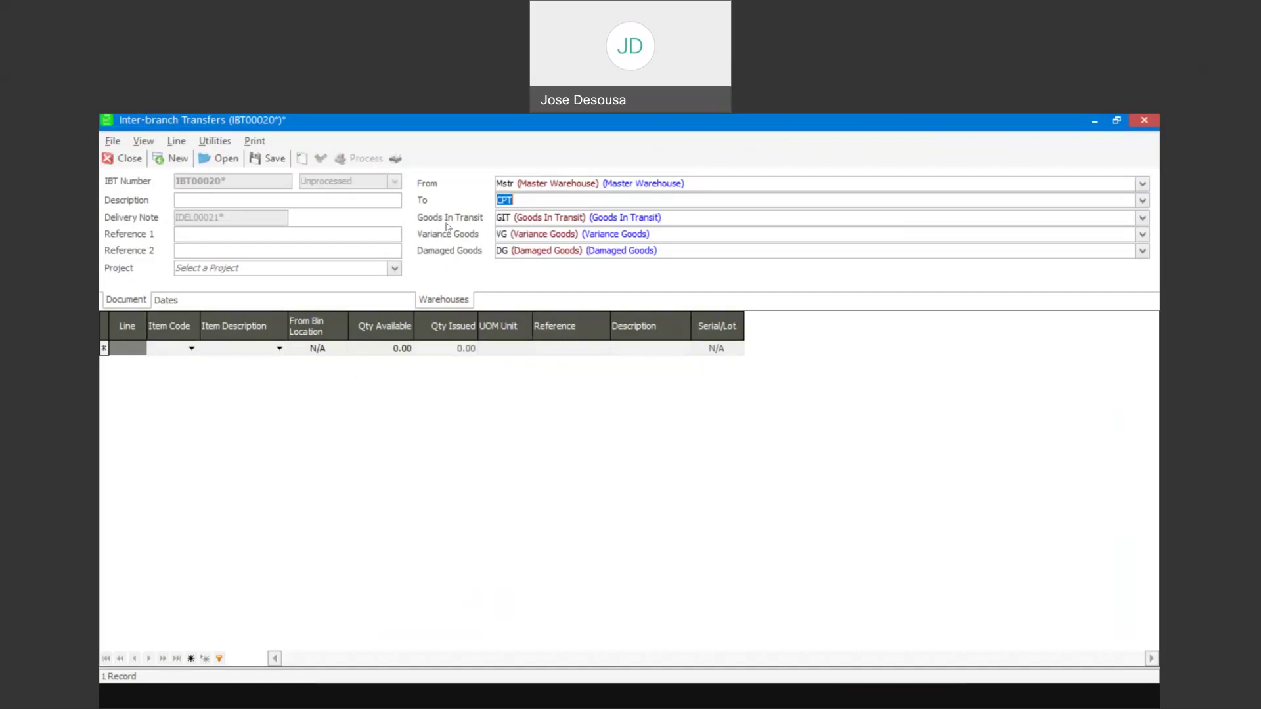
# Step: Enter the first transfer line for item CCS94082 Cucumber Slices QR with quantity issued 4, reference Ref001 and description Desc001
pyautogui.click(192, 349)
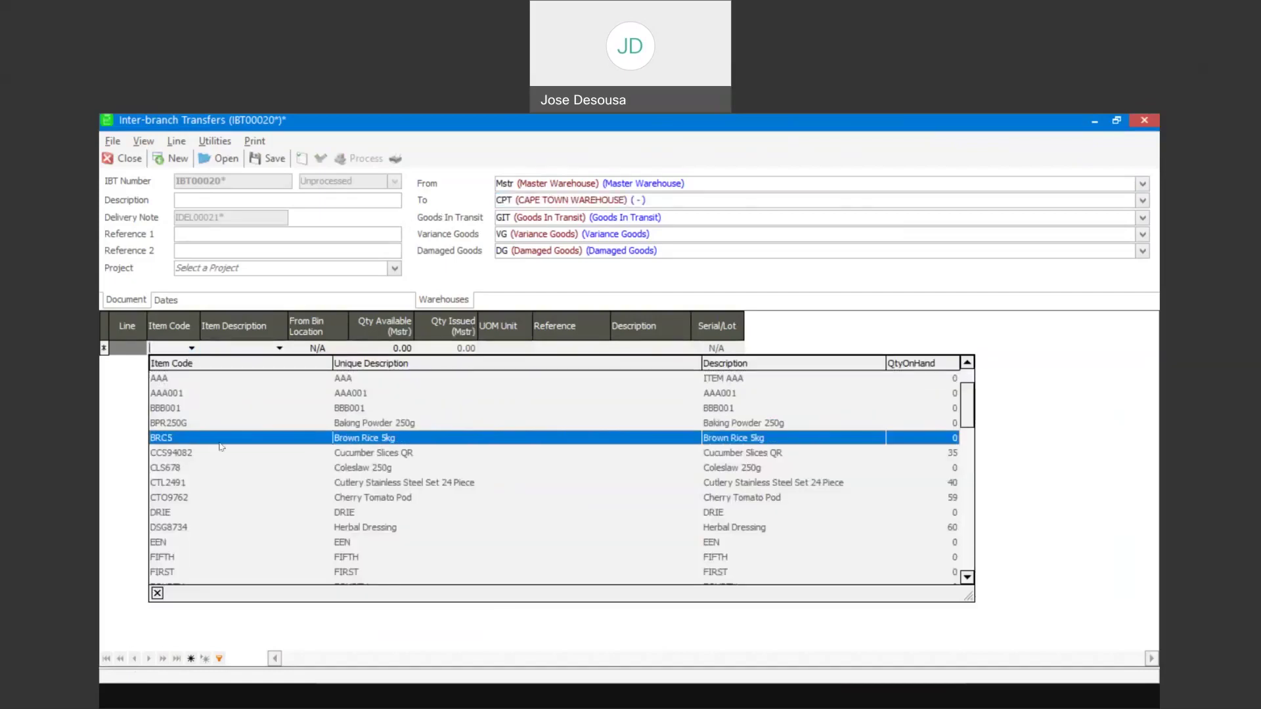
pyautogui.click(220, 459)
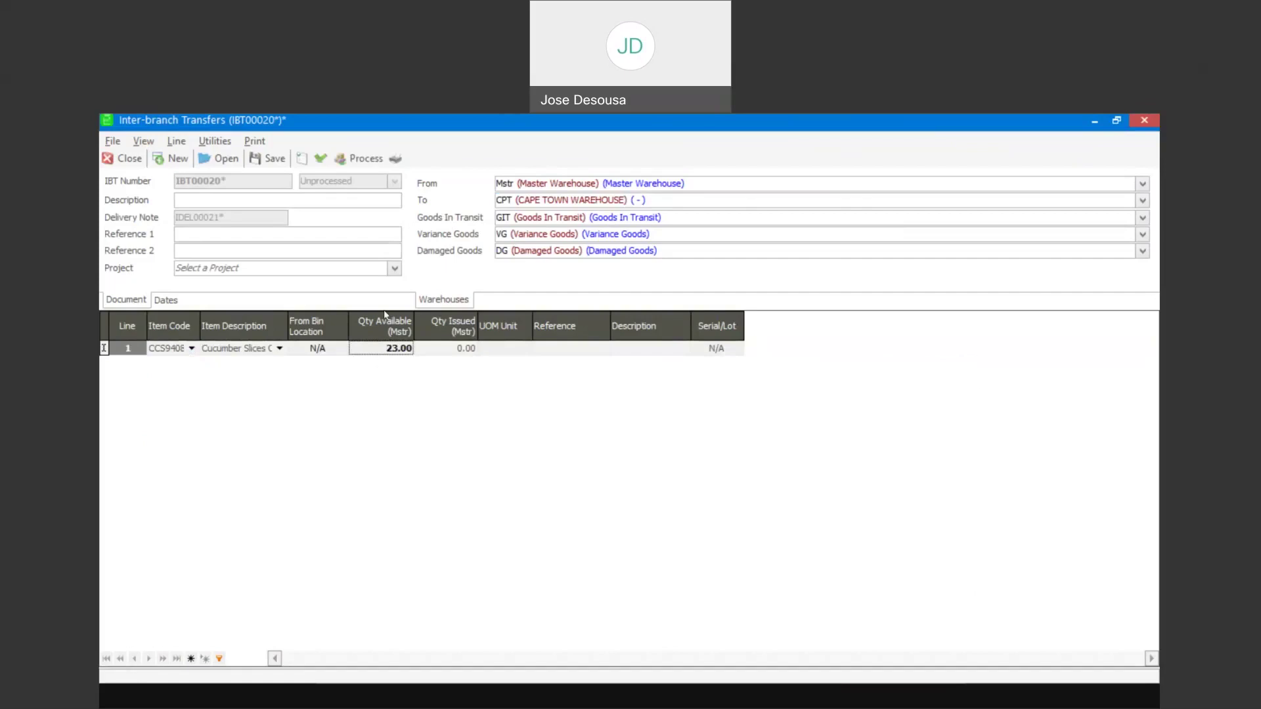
pyautogui.click(433, 354)
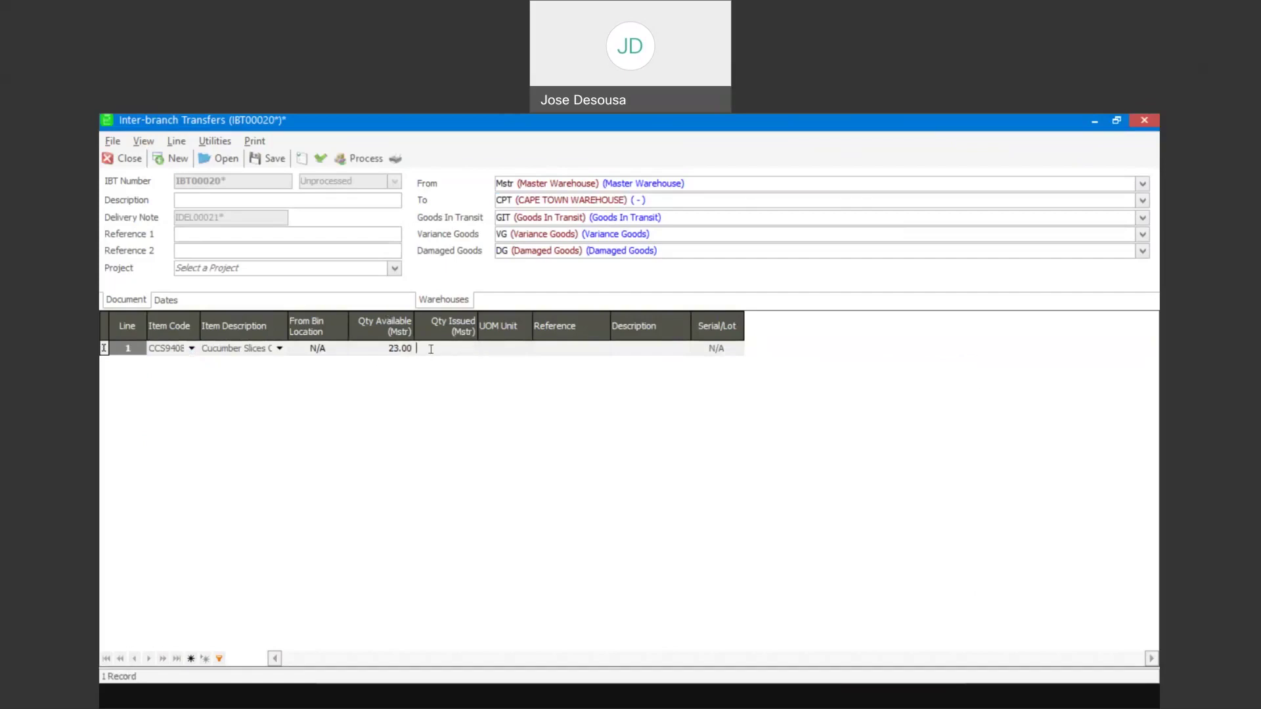
pyautogui.write('4')
pyautogui.press('Tab')
pyautogui.press('Tab')
pyautogui.write('Ref001')
pyautogui.press('Tab')
pyautogui.write('Desc001')
pyautogui.press('Return')
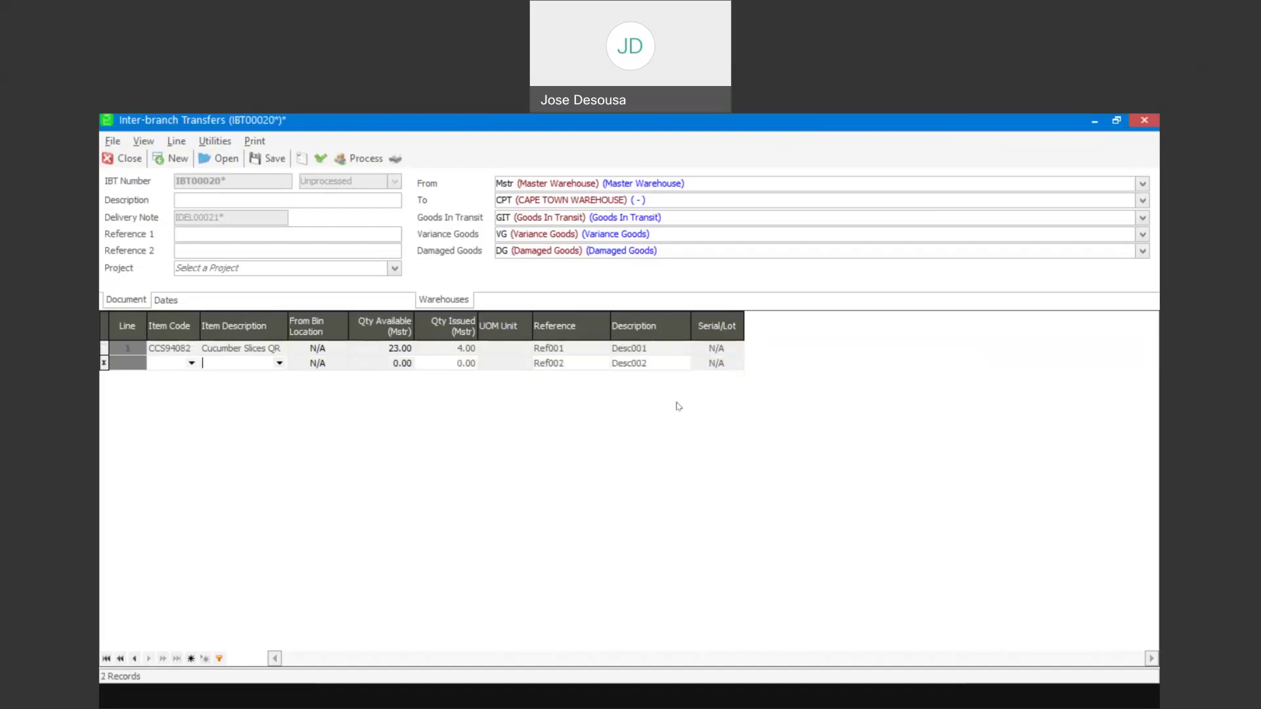
# Step: Enter the second transfer line for item CTL2491 Cutlery Stainless Steel Set with quantity issued 5, keeping reference Ref002 and description Desc002
pyautogui.click(191, 363)
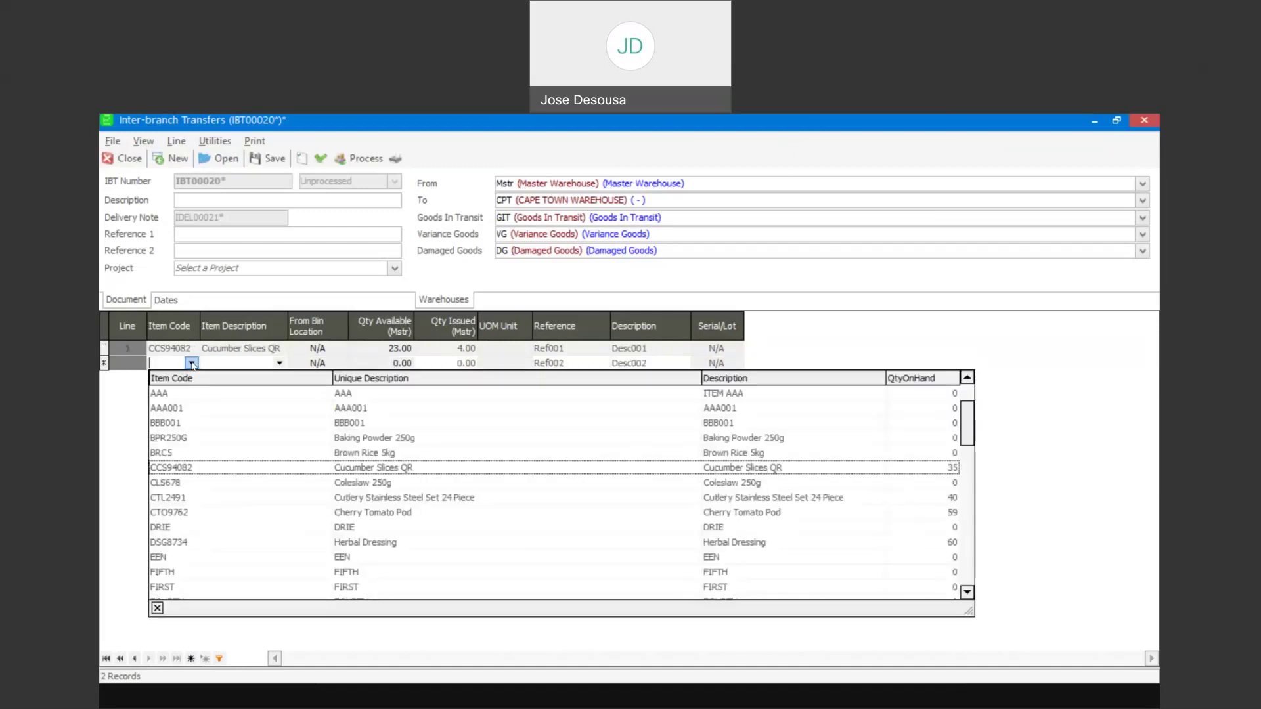
pyautogui.click(190, 497)
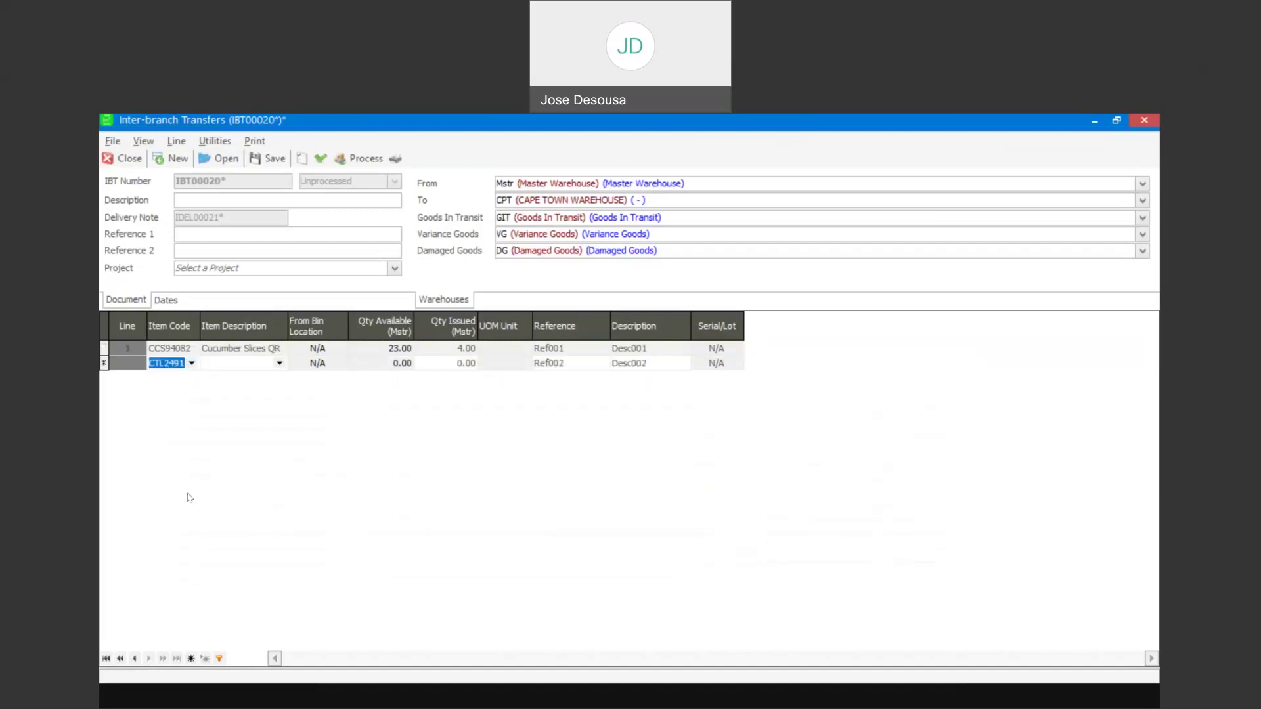
pyautogui.press('Tab')
pyautogui.press('Tab')
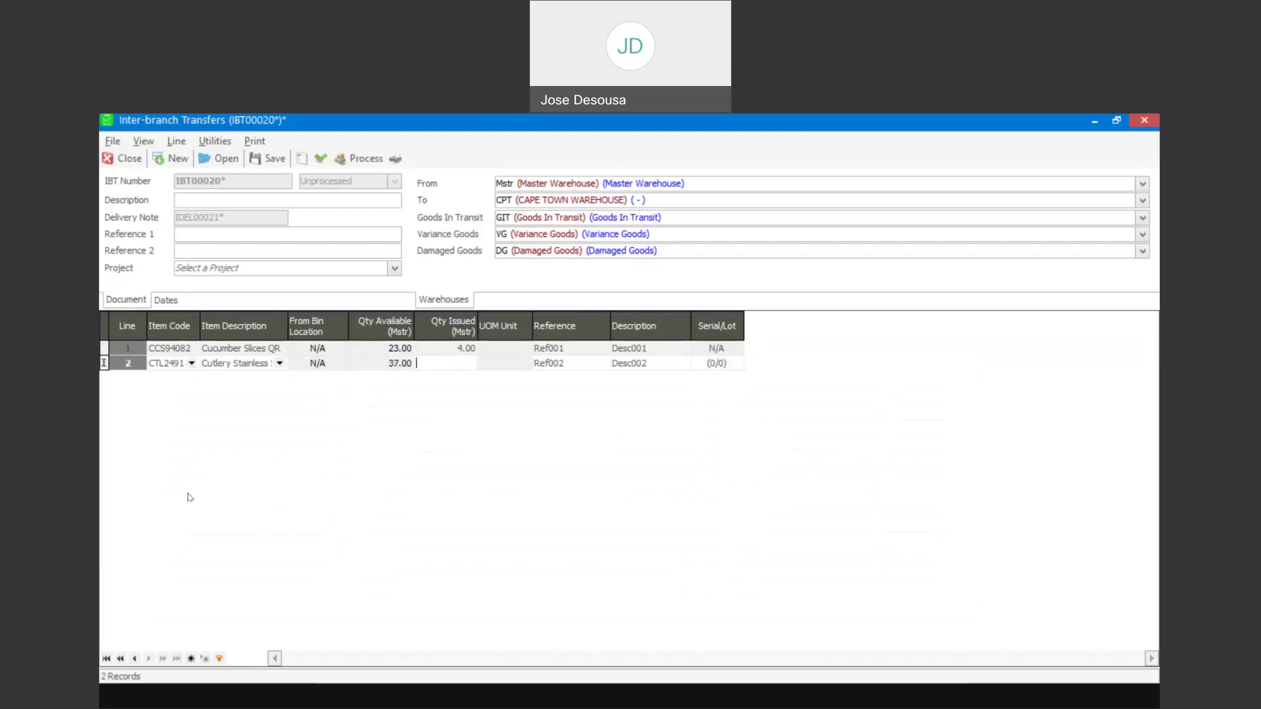
pyautogui.write('5')
pyautogui.press('Tab')
pyautogui.press('Tab')
pyautogui.press('Tab')
pyautogui.press('Tab')
# Step: Assign serial numbers CS004 to CS008 to the CTL2491 line and complete the line
pyautogui.click(724, 364)
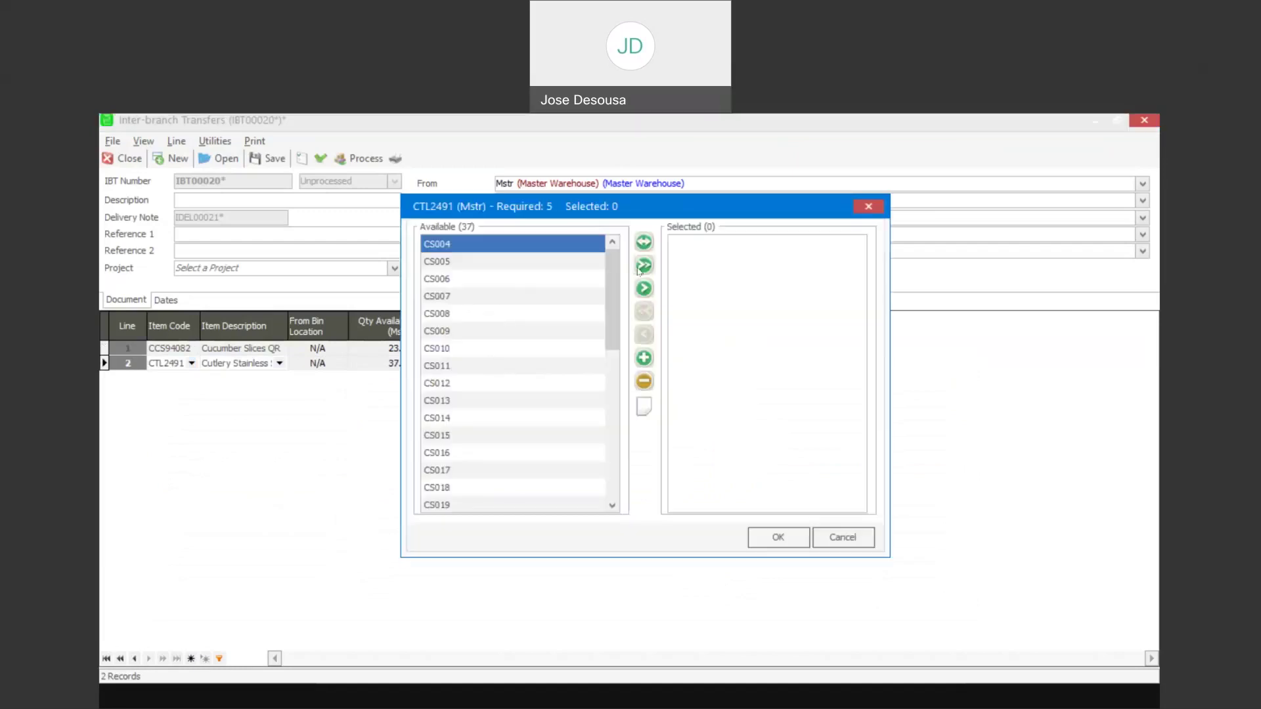
pyautogui.click(644, 289)
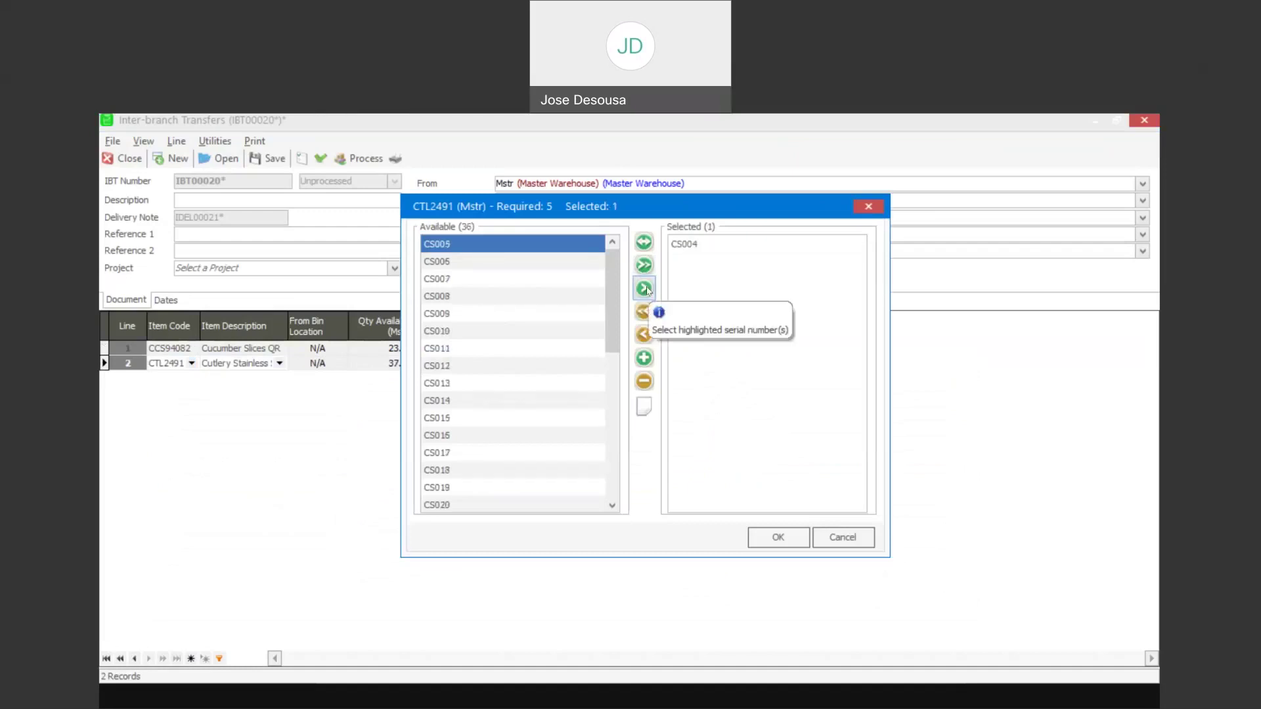
pyautogui.click(644, 289)
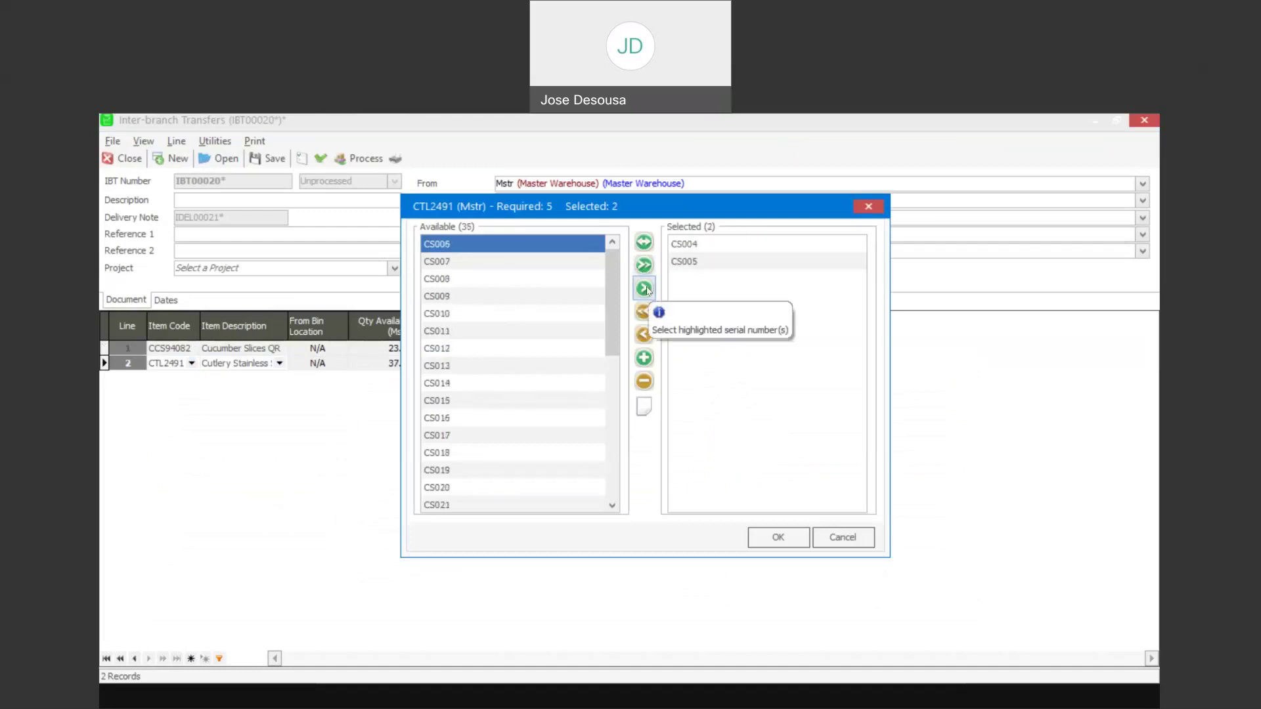
pyautogui.click(644, 289)
pyautogui.click(644, 289)
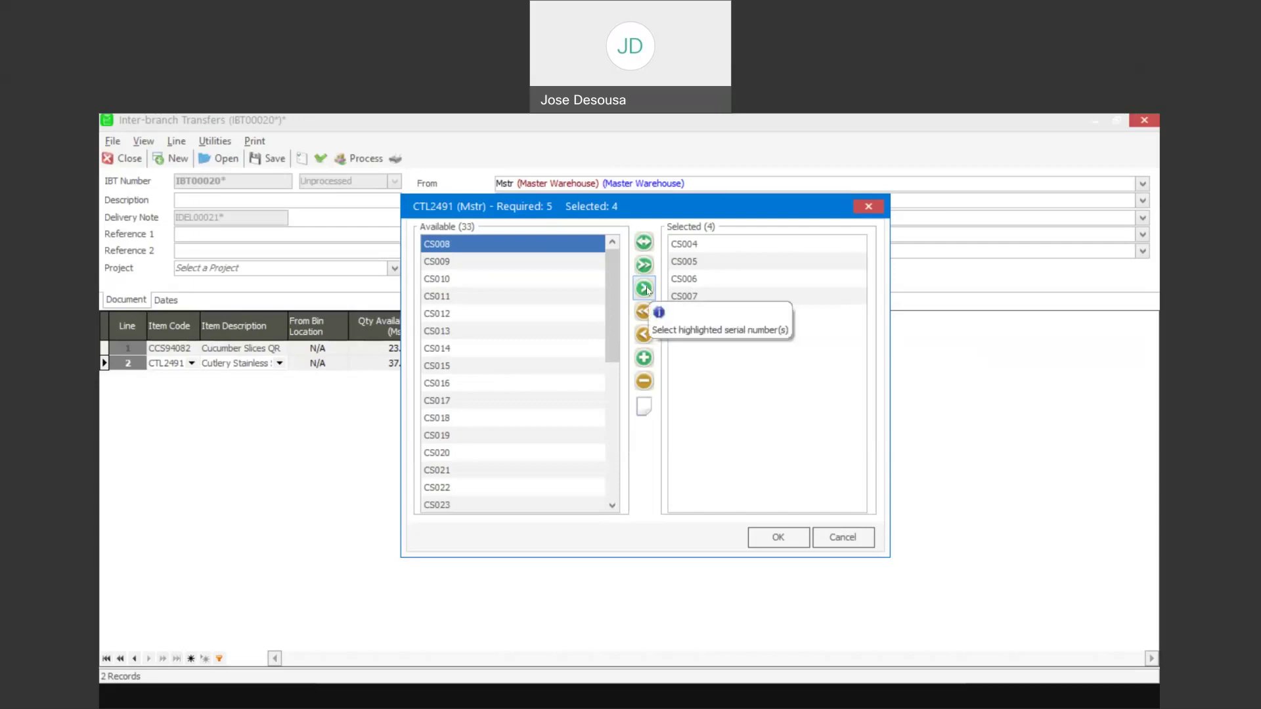
pyautogui.click(644, 289)
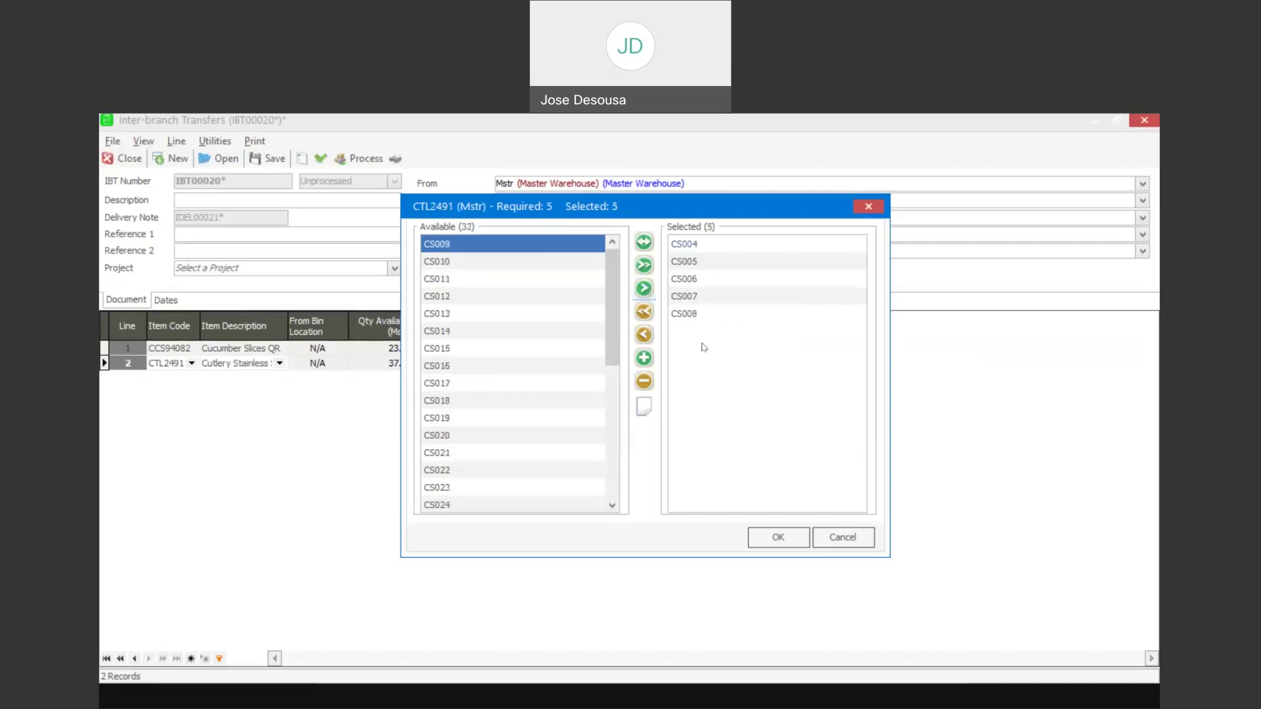
pyautogui.click(781, 542)
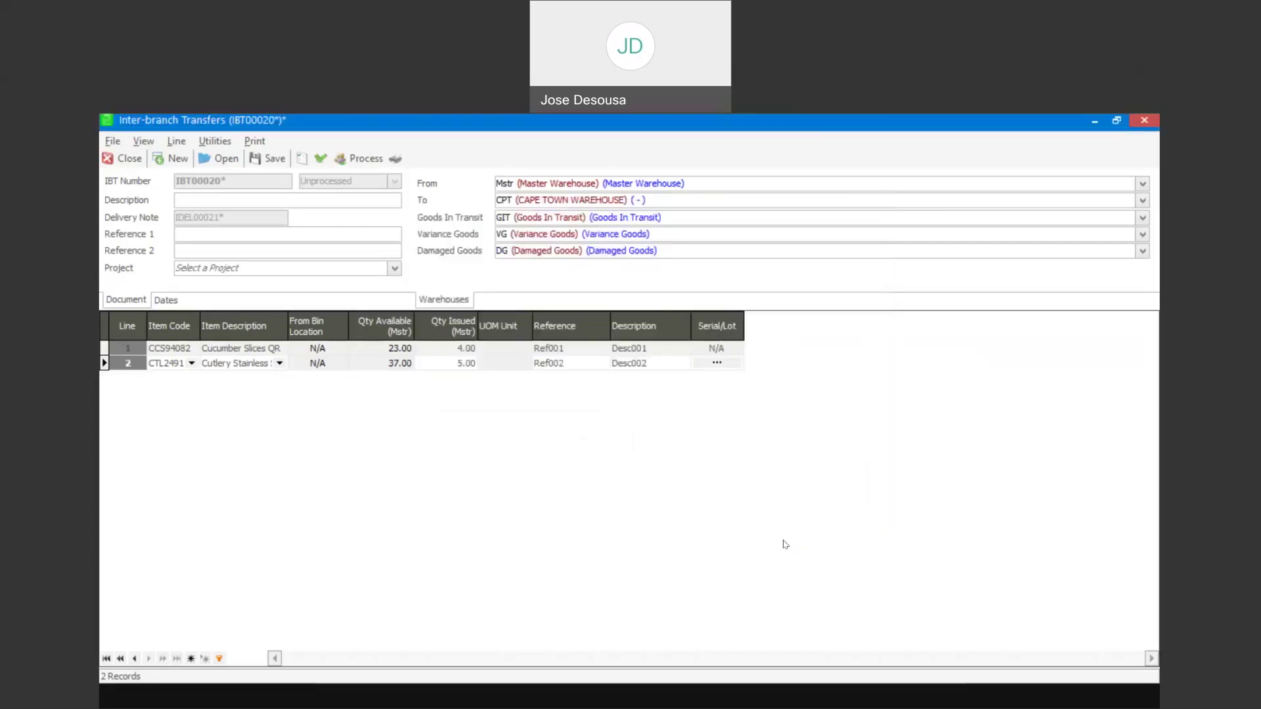
pyautogui.press('Return')
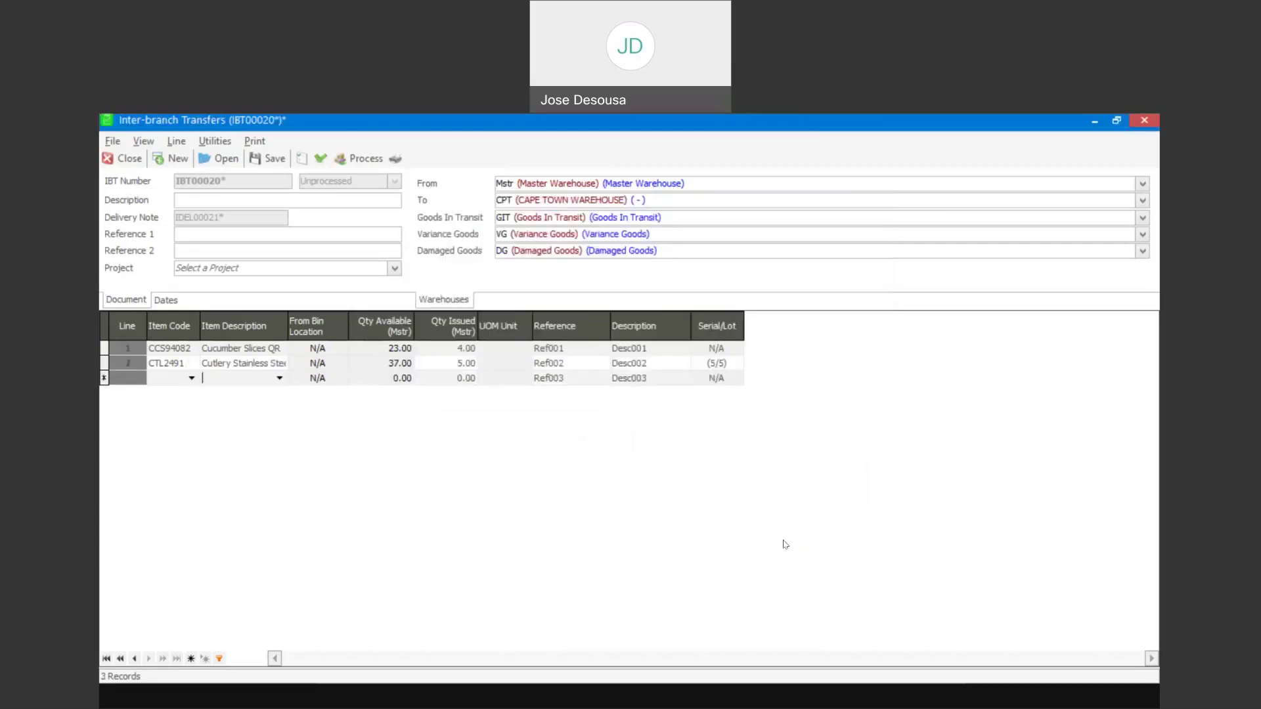
# Step: Enter the third transfer line for item DSG8734 Herbal Dressing with quantity issued 3, keeping reference Ref003 and description Desc003
pyautogui.click(191, 377)
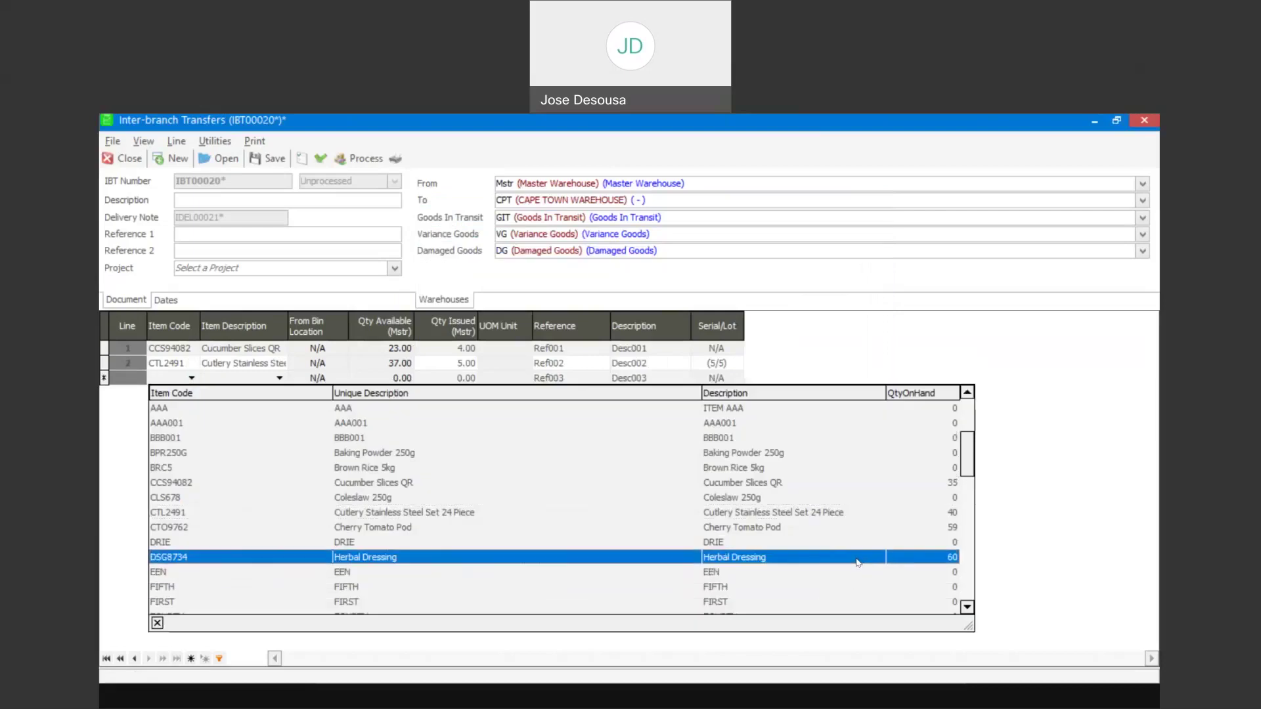
pyautogui.click(857, 563)
pyautogui.press('Tab')
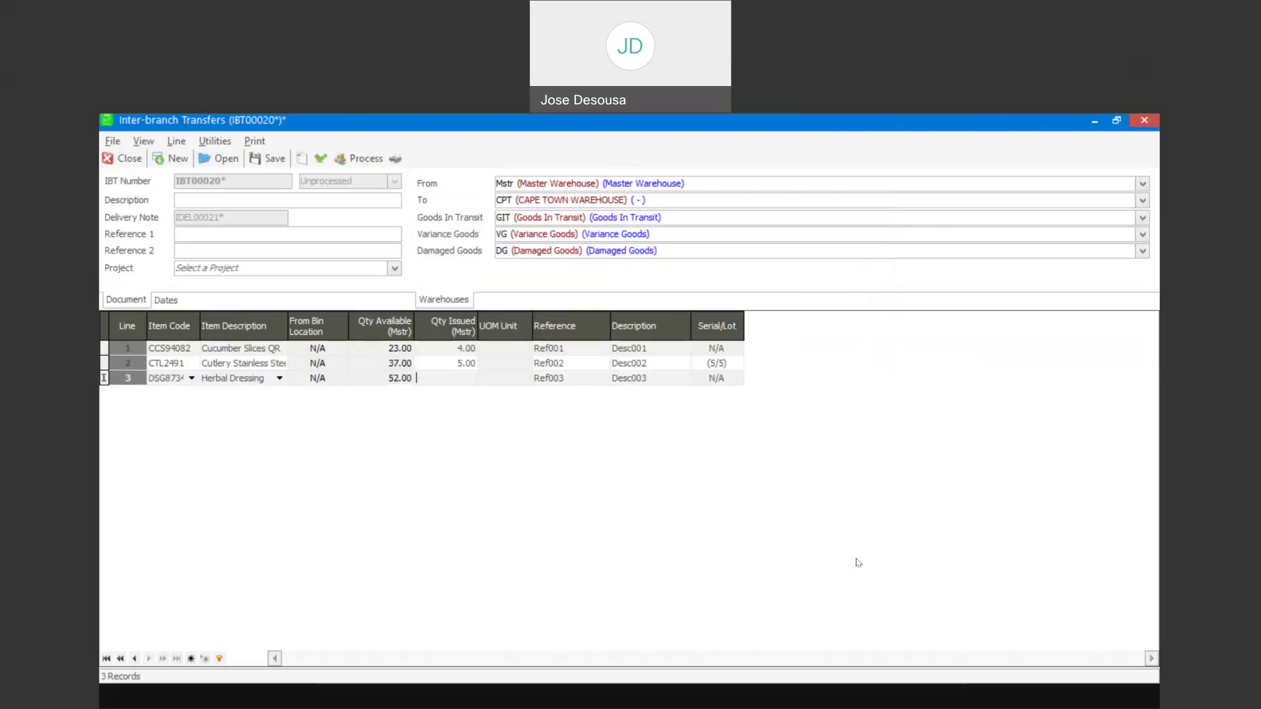
pyautogui.write('3')
pyautogui.press('Tab')
pyautogui.press('Tab')
pyautogui.press('Tab')
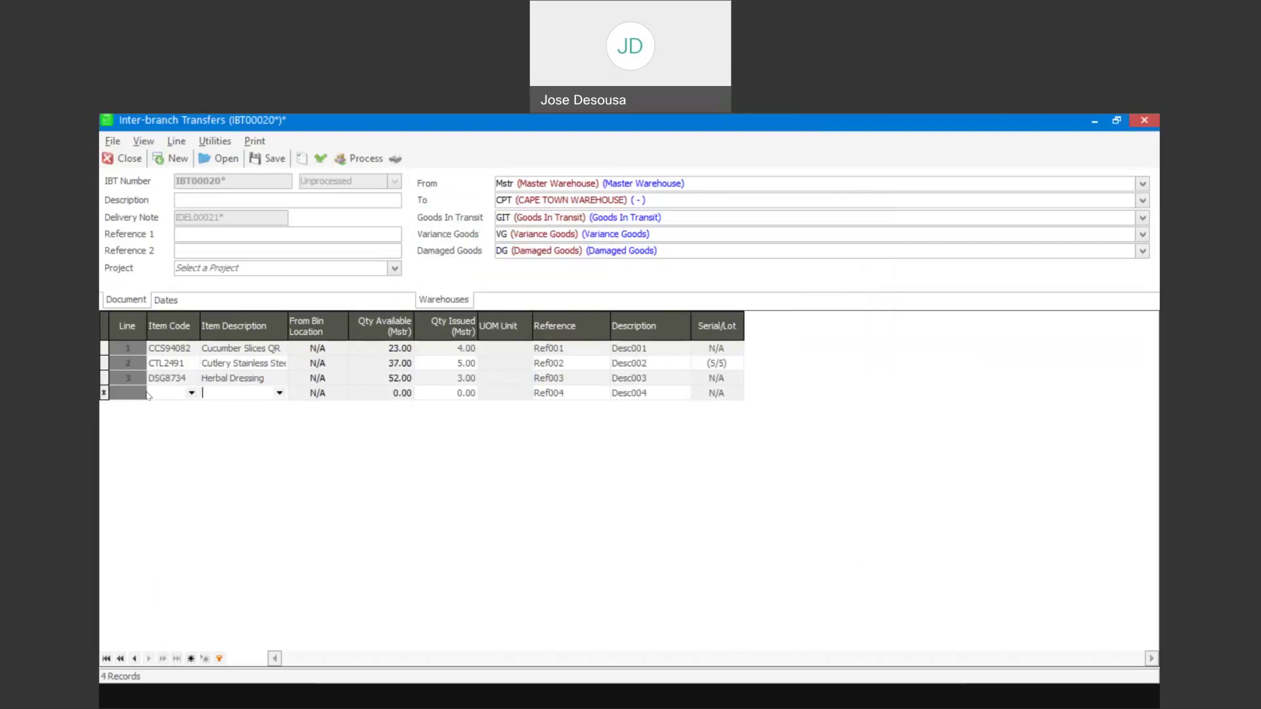
# Step: Enter the fourth transfer line for item GNS1356 Green Salad Portion Medium with quantity issued 6, keeping Ref004 and Desc004, and discard the blank fifth line
pyautogui.click(191, 392)
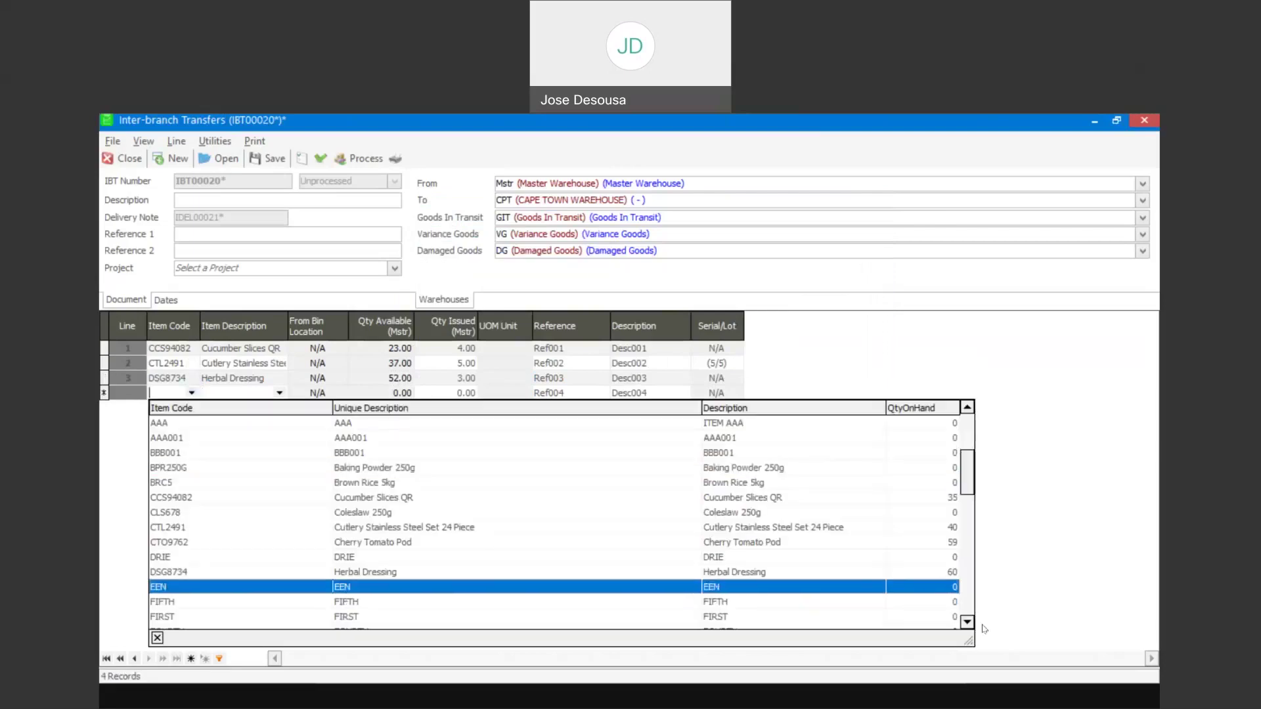
pyautogui.press('Down')
pyautogui.press('Down')
pyautogui.press('Down')
pyautogui.press('Down')
pyautogui.press('Down')
pyautogui.press('Down')
pyautogui.press('Down')
pyautogui.press('Down')
pyautogui.scroll(-1, 971, 629)
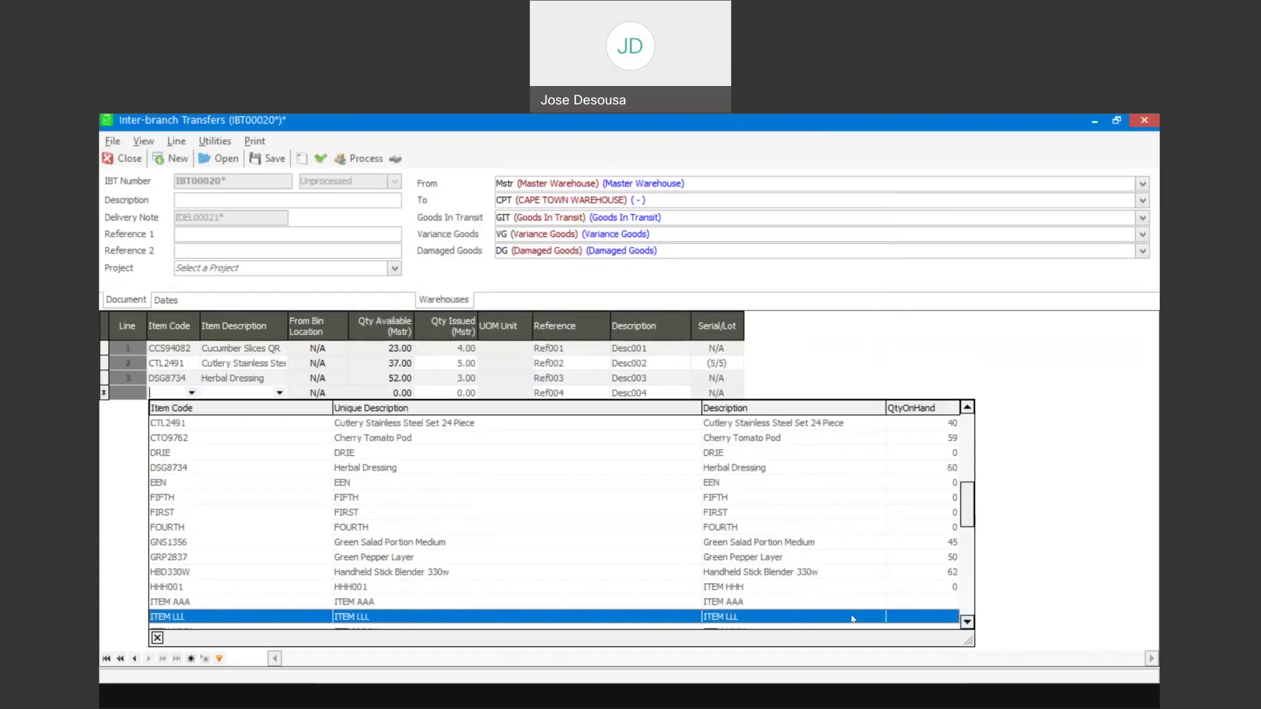
pyautogui.click(807, 514)
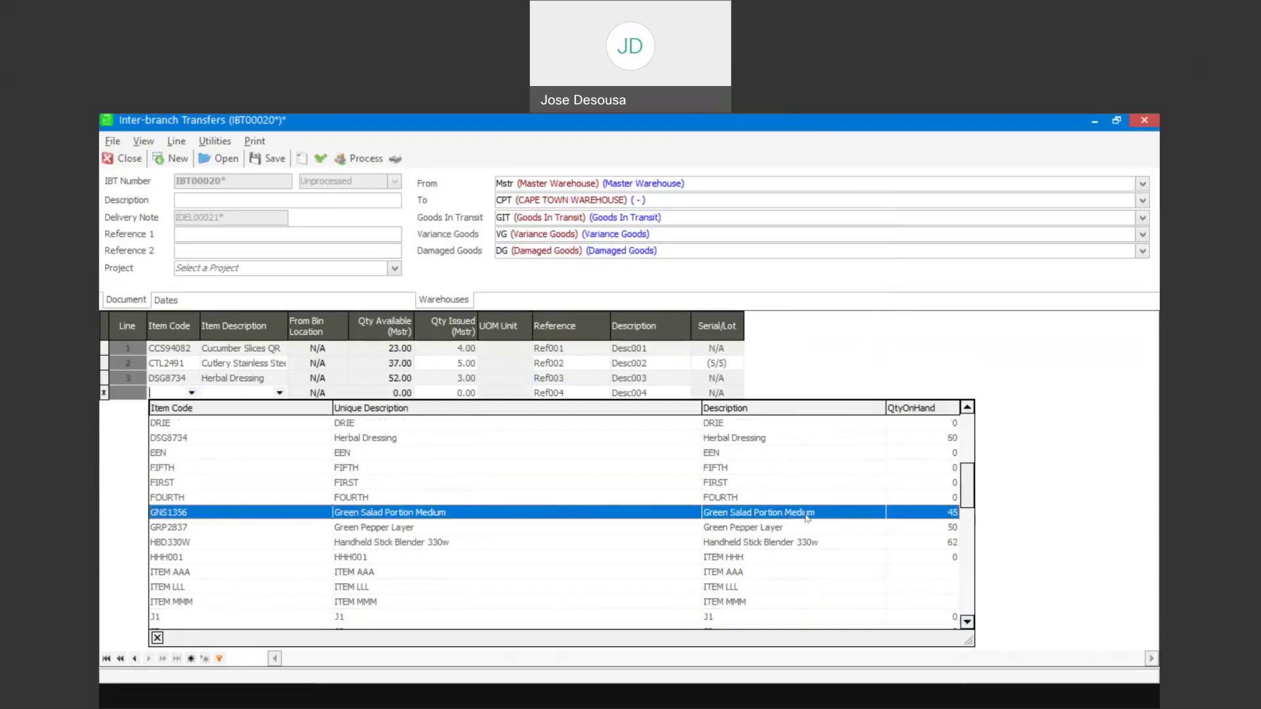
pyautogui.click(807, 518)
pyautogui.press('Tab')
pyautogui.write('6')
pyautogui.press('Tab')
pyautogui.press('Tab')
pyautogui.press('Tab')
pyautogui.press('Tab')
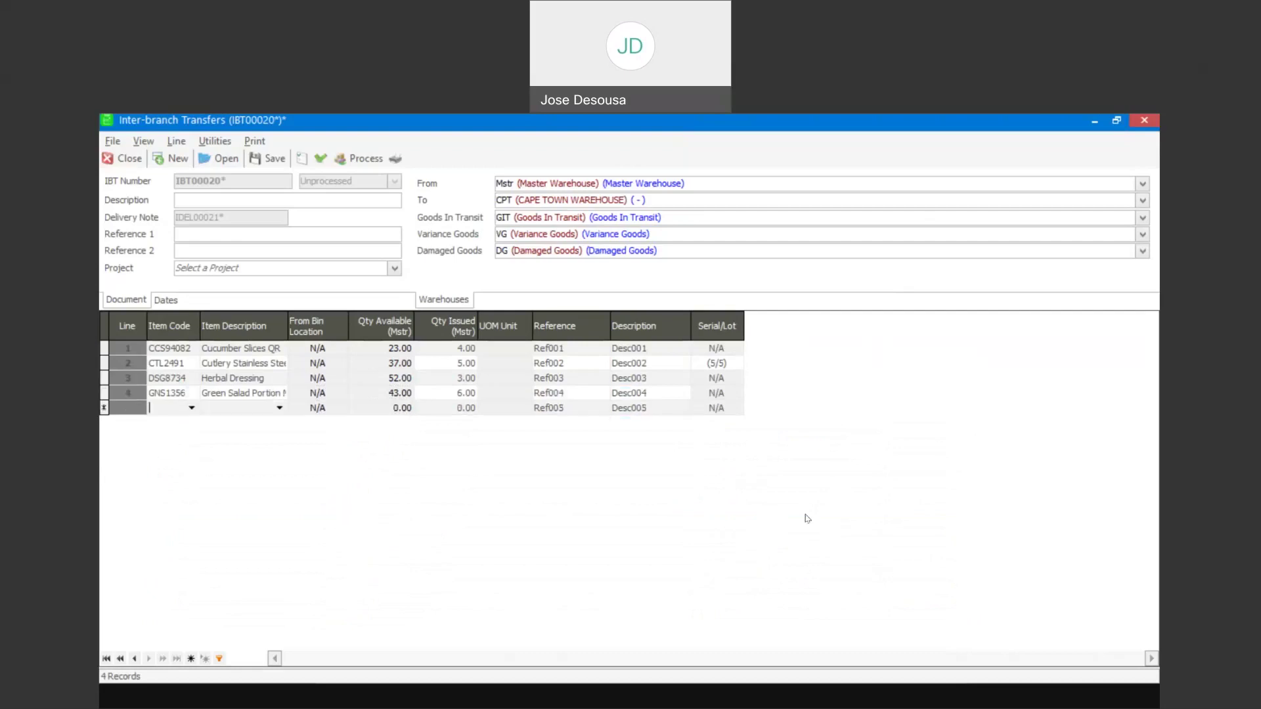
pyautogui.press('Up')
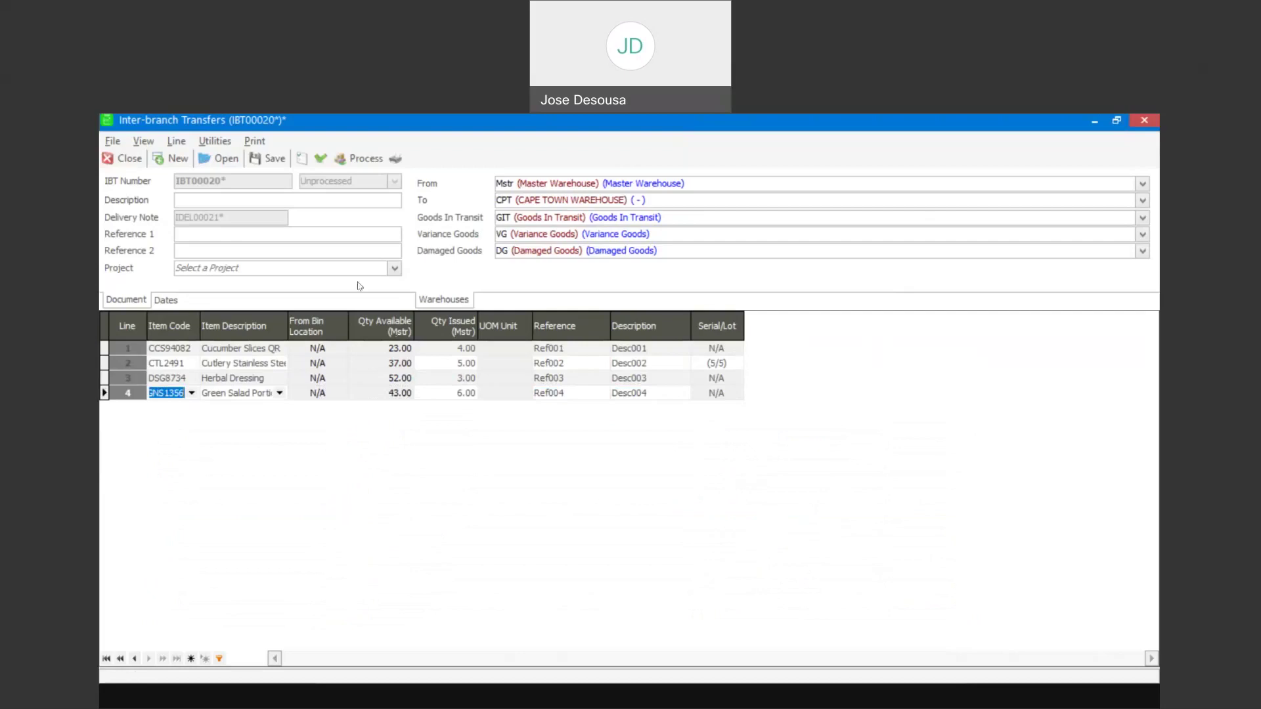
# Step: Validate the transfer batch and process it, saving the changes
pyautogui.click(319, 161)
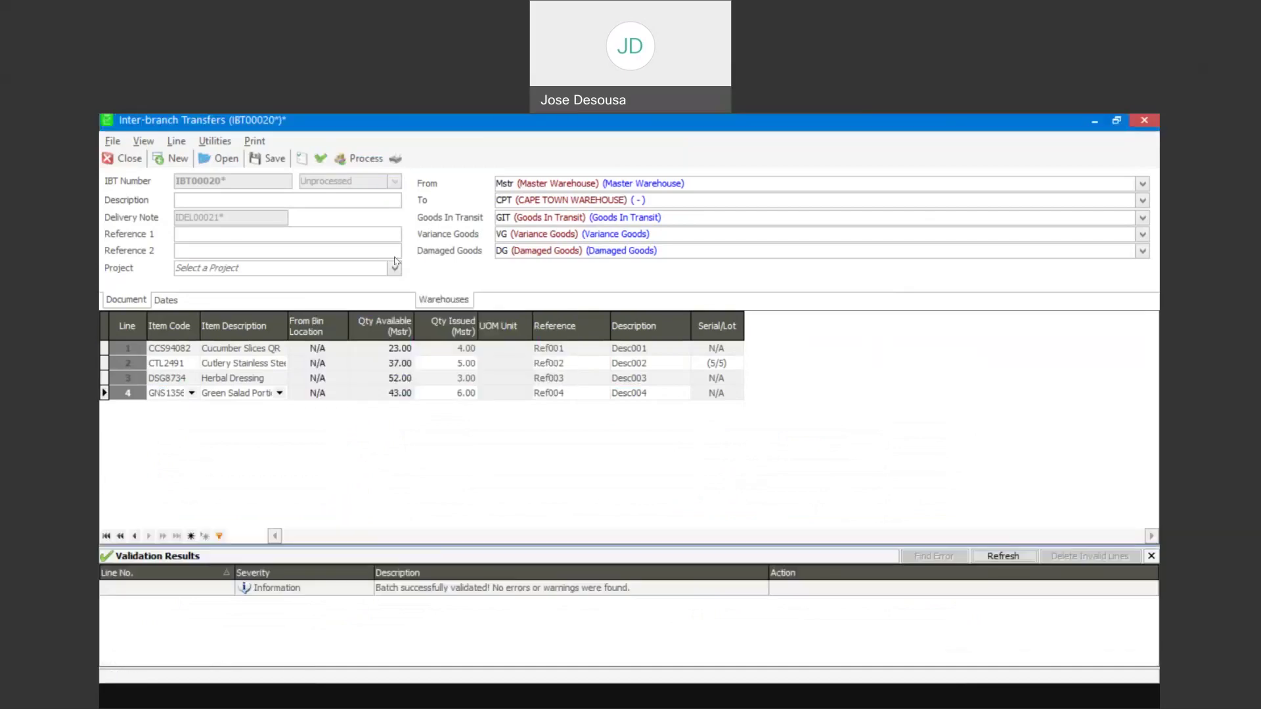
pyautogui.click(360, 159)
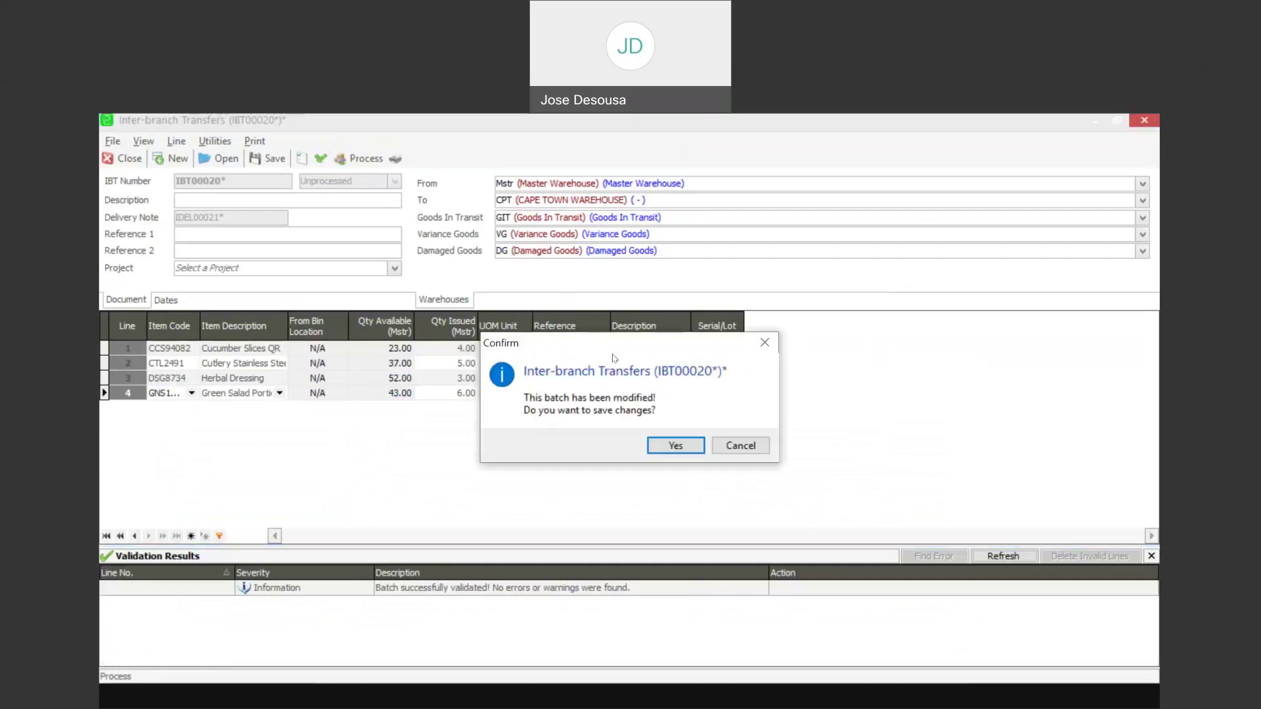
pyautogui.click(667, 446)
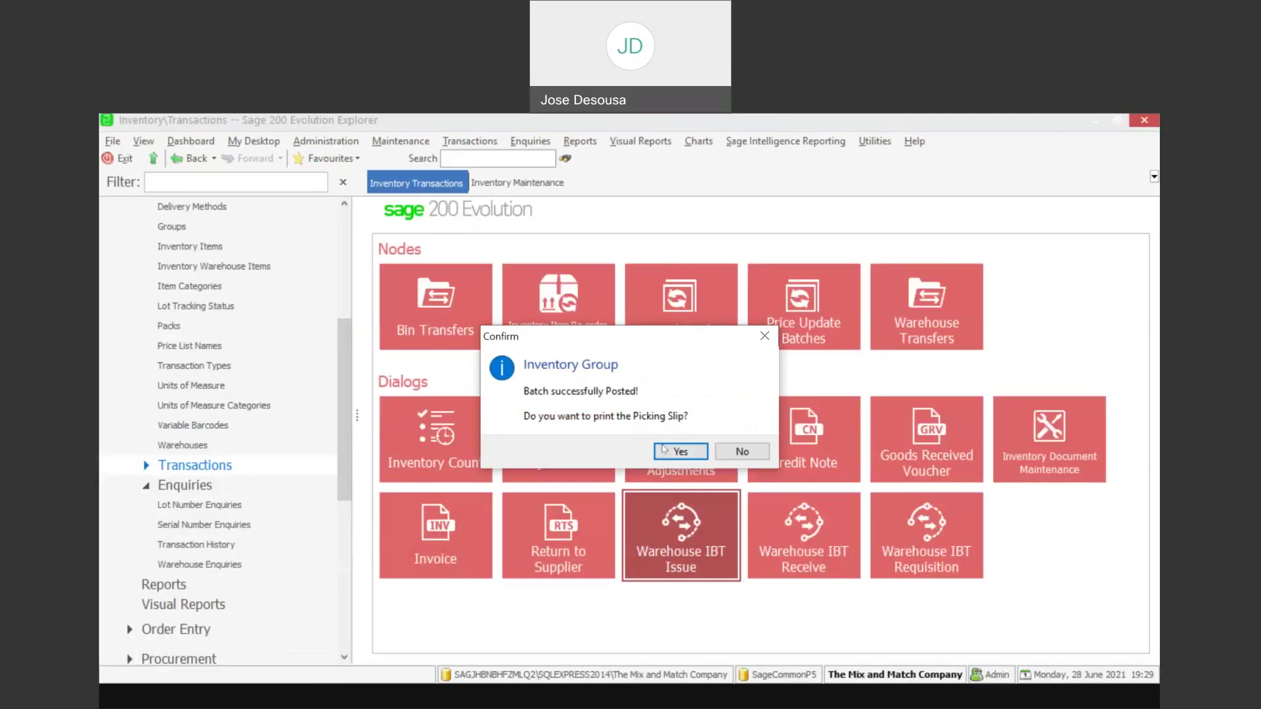
# Step: Preview the Warehouse IBT Picking Slip with no sorting, review its items and signature fields, and close the preview
pyautogui.click(680, 452)
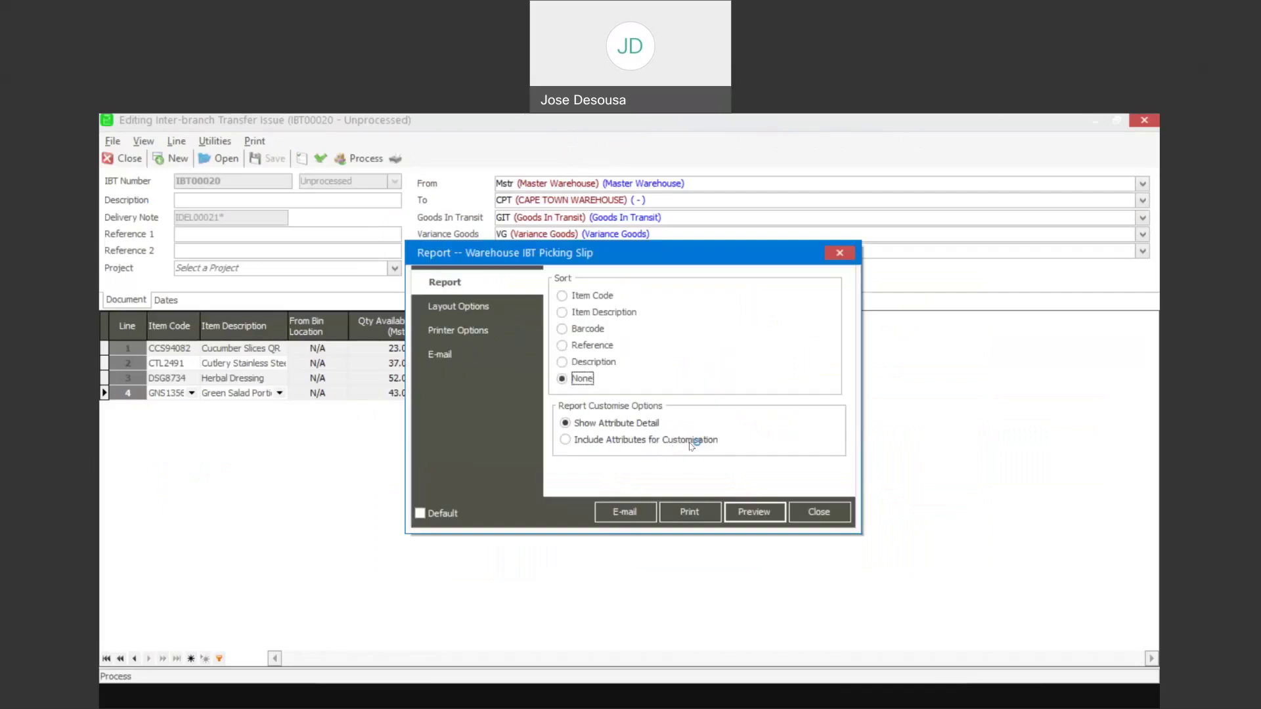
pyautogui.click(754, 513)
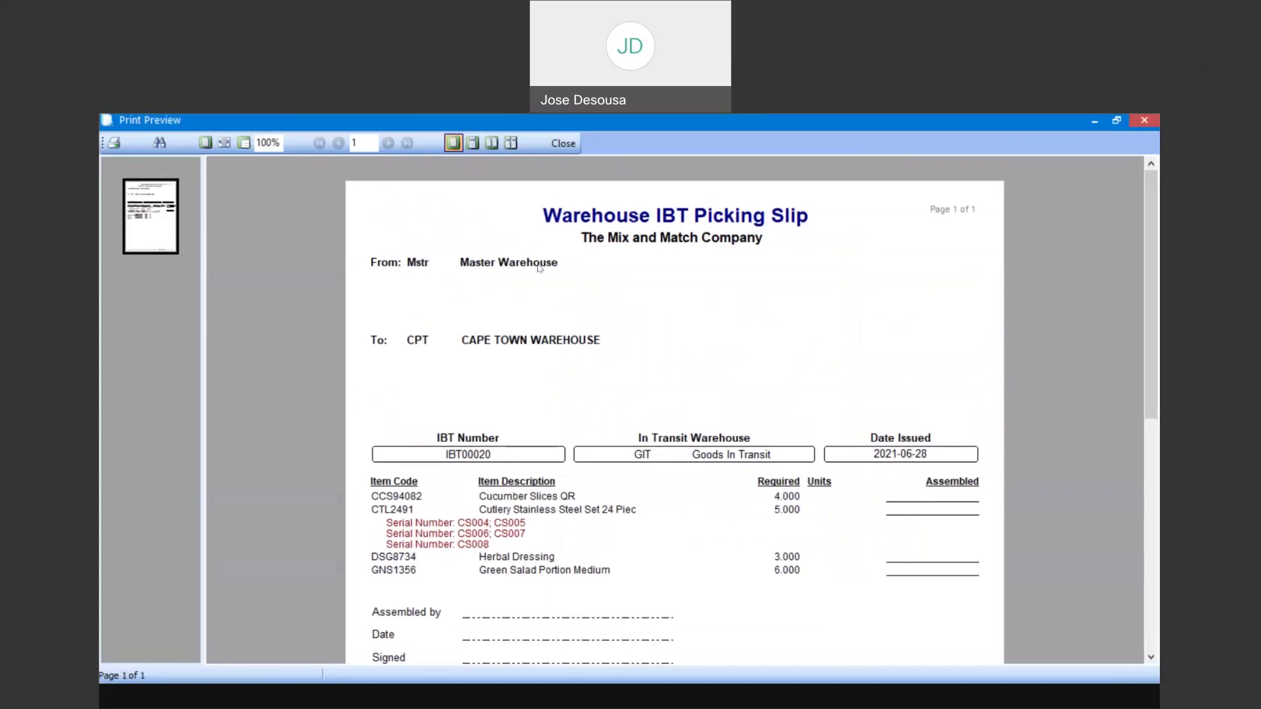
pyautogui.scroll(-1, 1153, 372)
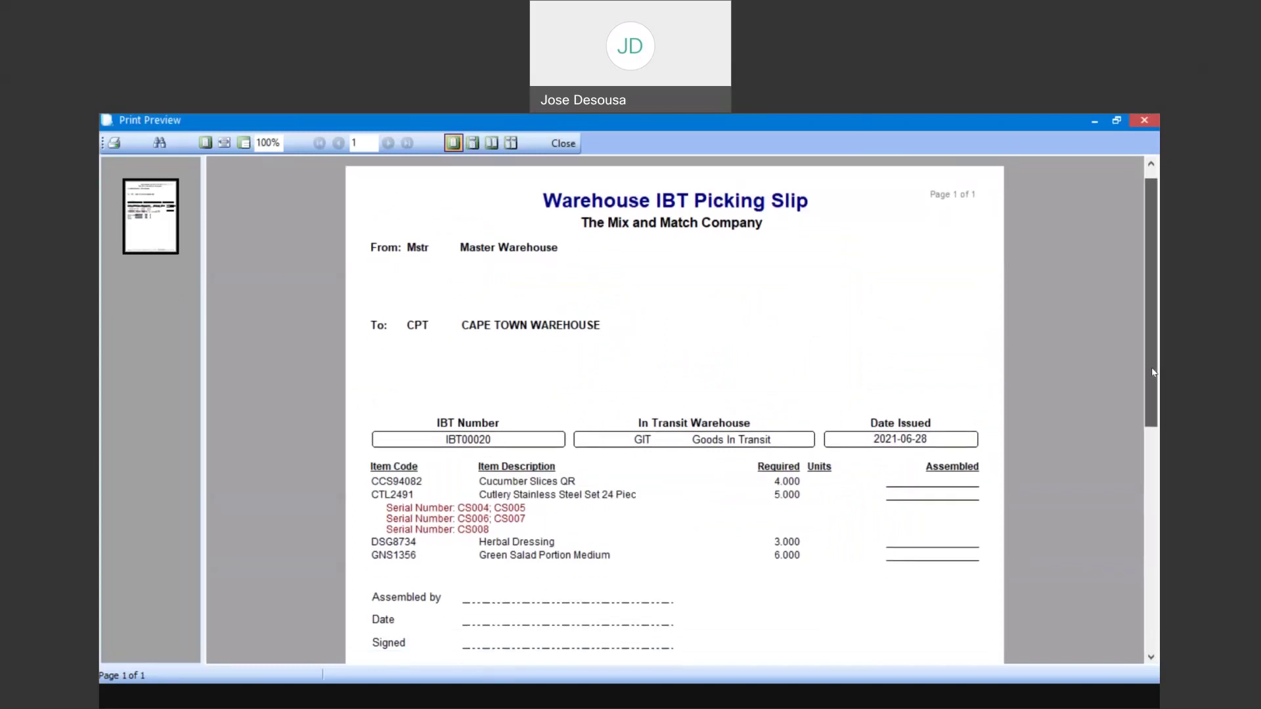
pyautogui.scroll(-3, 1152, 372)
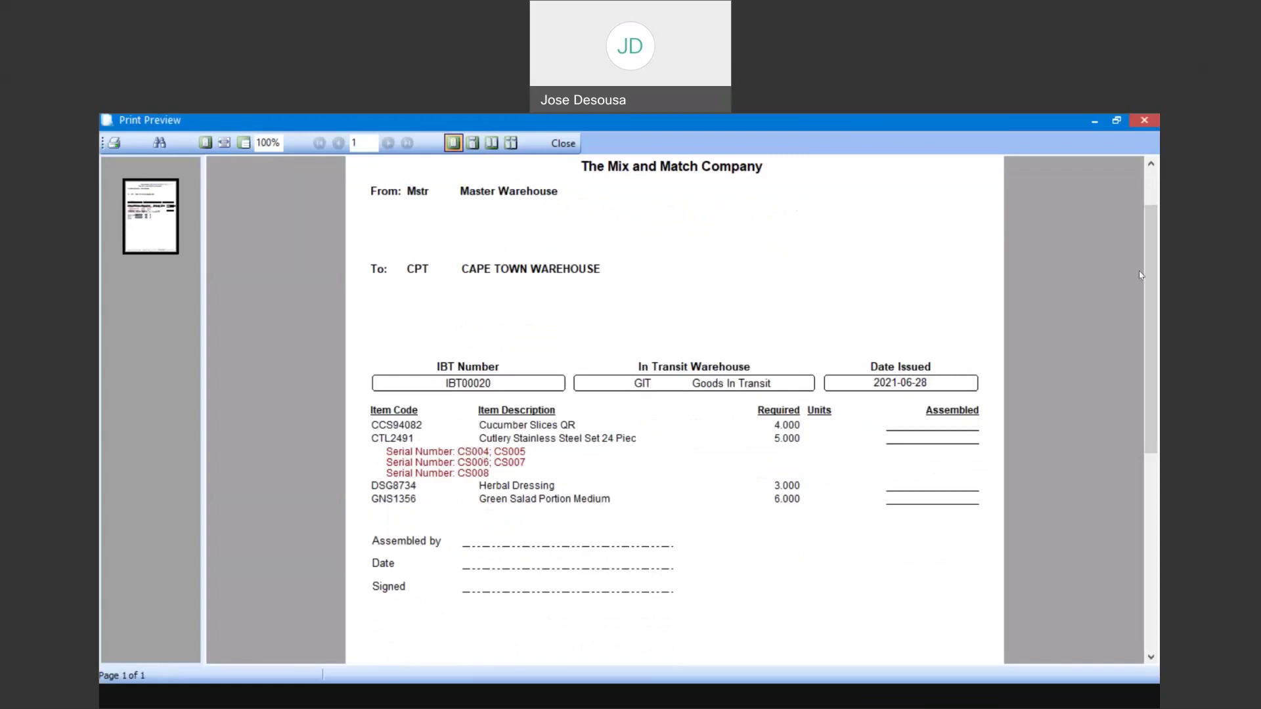
pyautogui.scroll(2, 1150, 259)
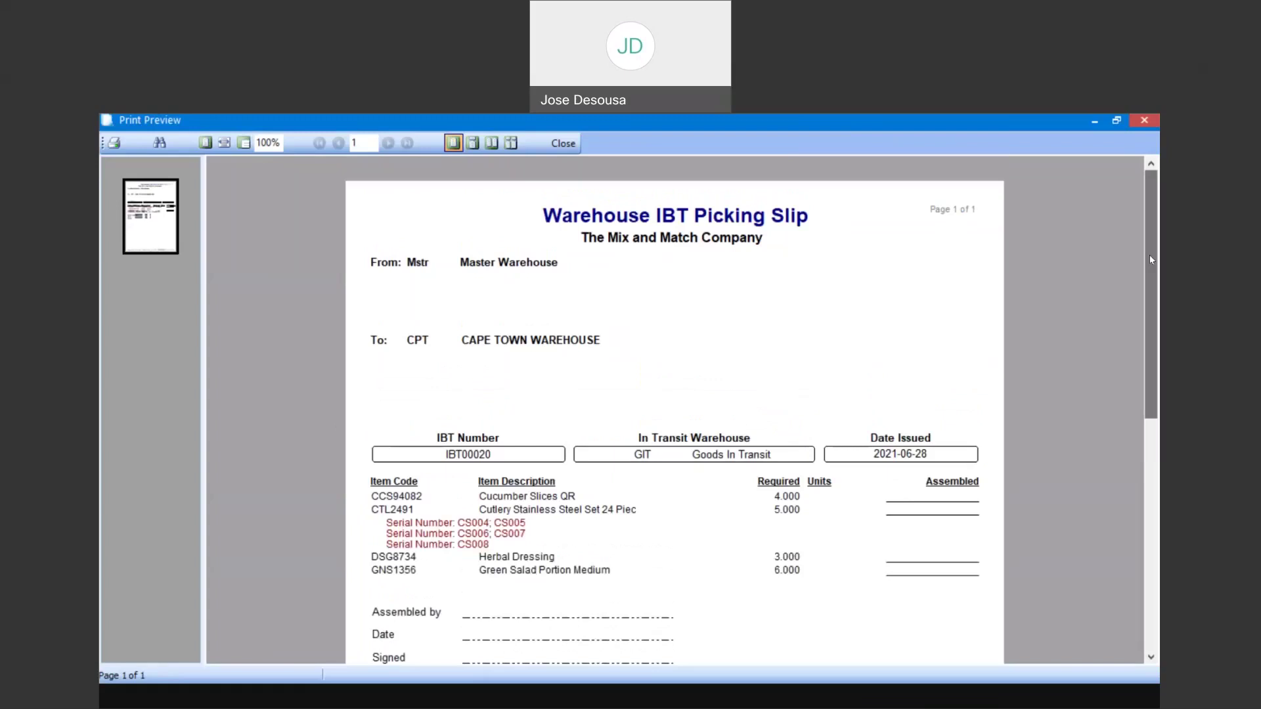
pyautogui.click(562, 145)
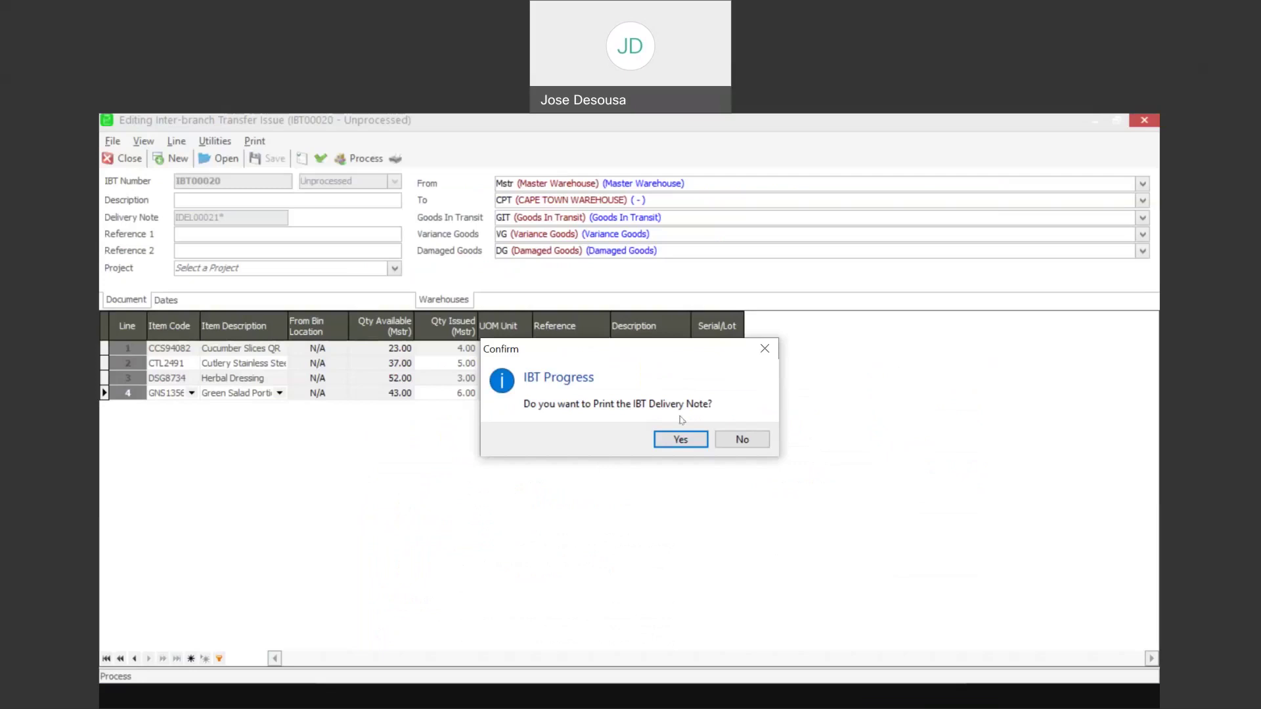
# Step: Preview the Warehouse IBT Delivery Note with no sorting, review its issued quantities and signature fields, and close the preview
pyautogui.click(681, 439)
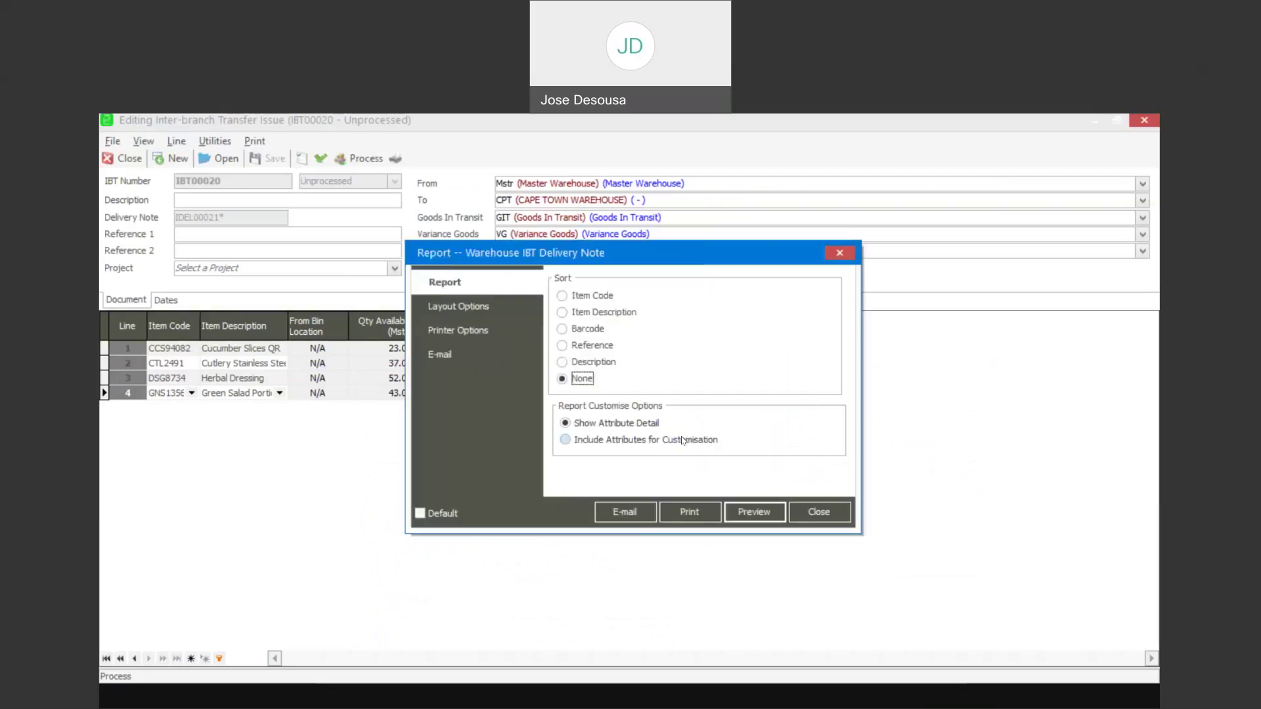
pyautogui.click(741, 513)
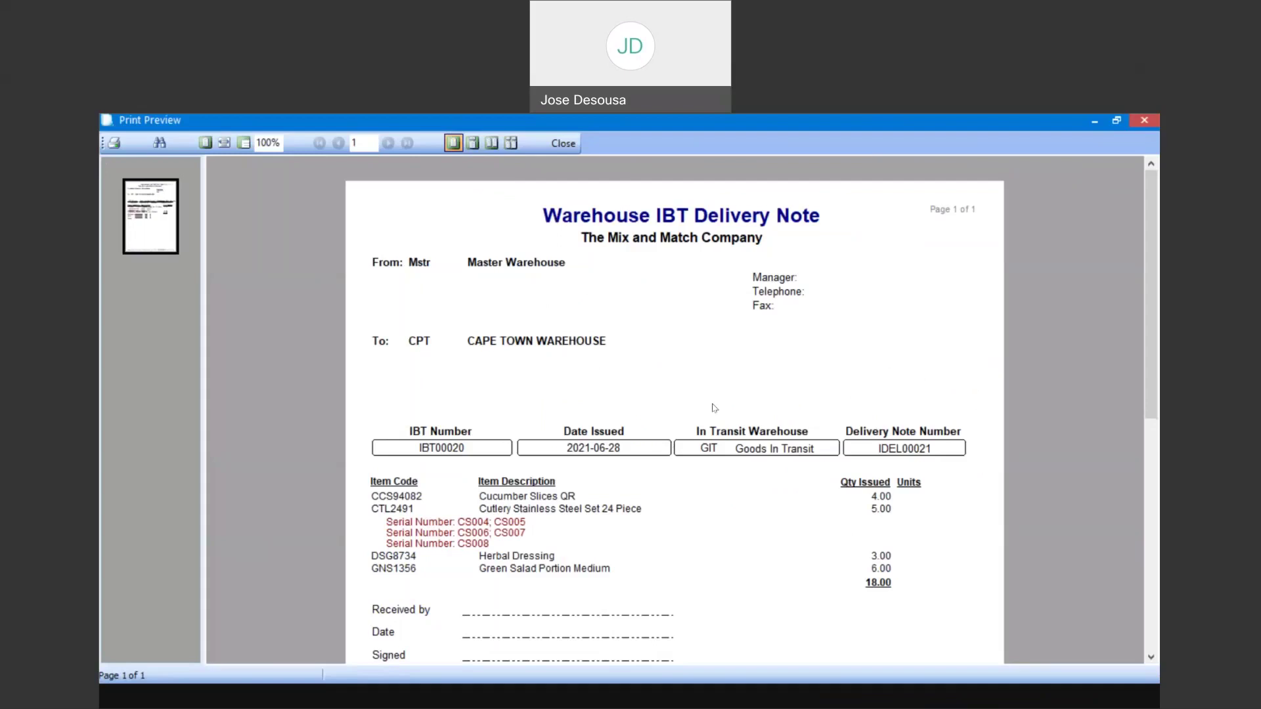
pyautogui.moveTo(1151, 319); pyautogui.dragTo(1153, 376)
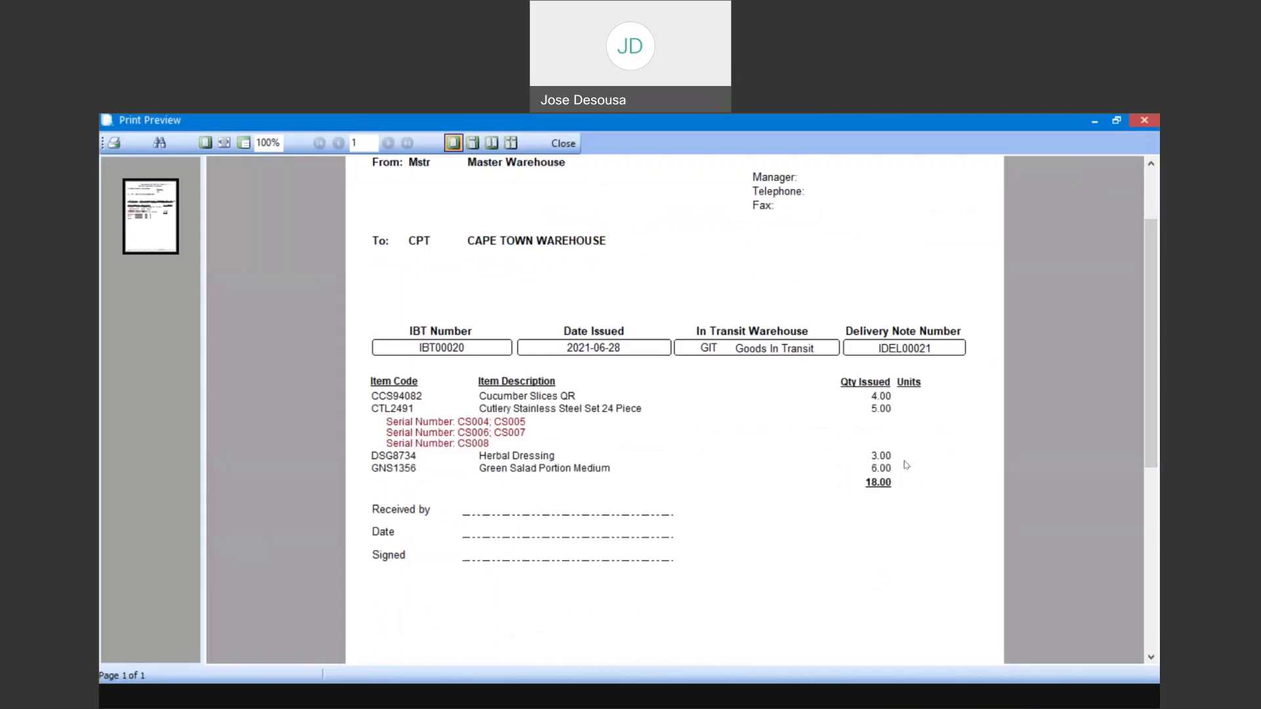
pyautogui.moveTo(1148, 440); pyautogui.dragTo(1151, 505)
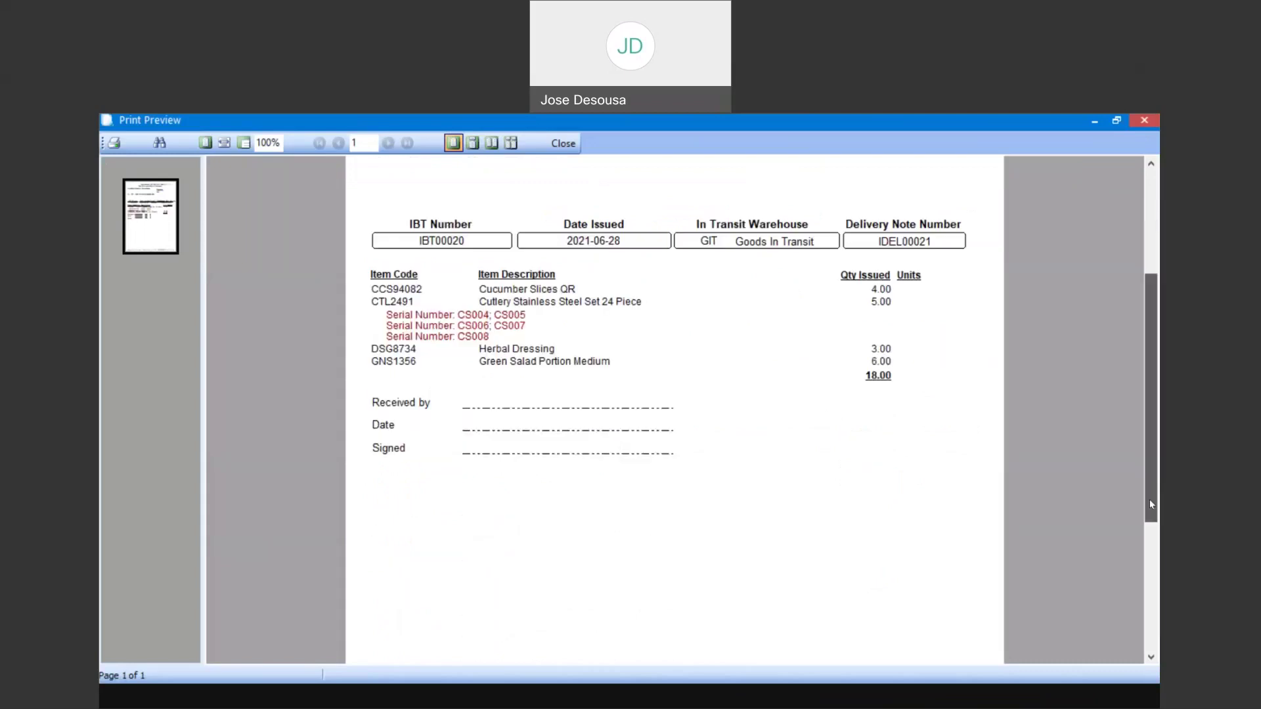
pyautogui.scroll(3, 1150, 500)
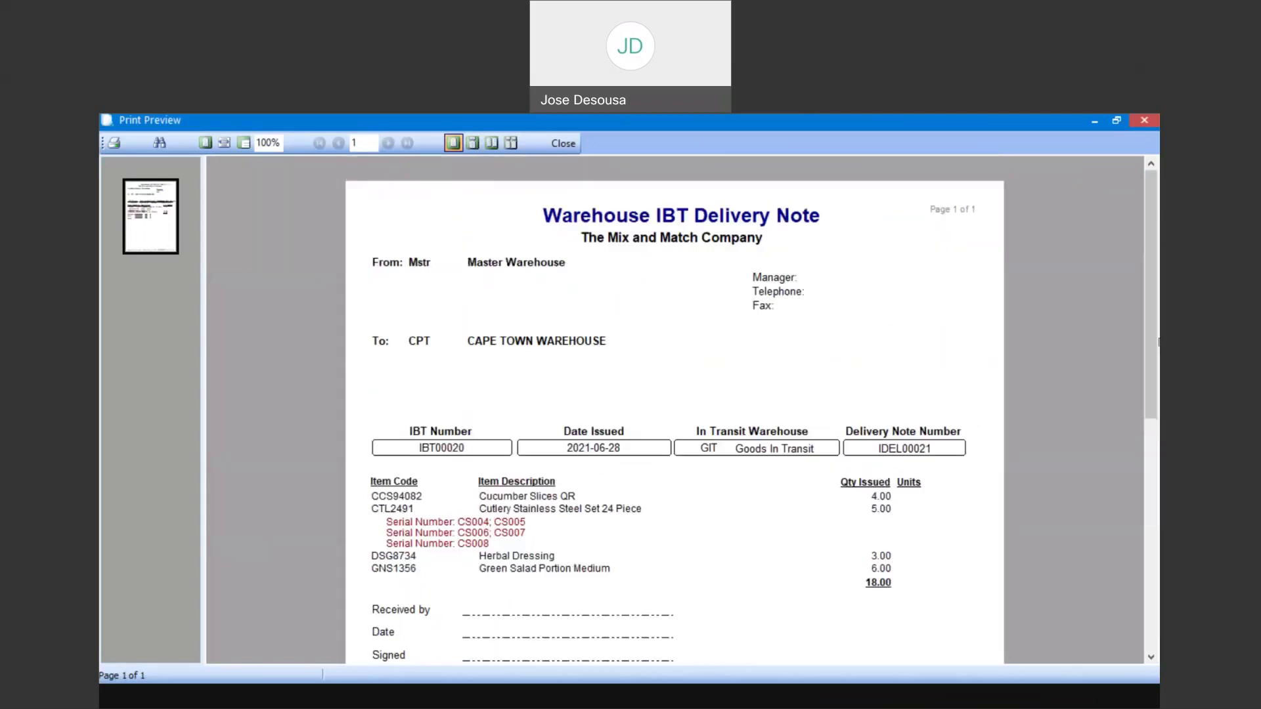
pyautogui.click(563, 144)
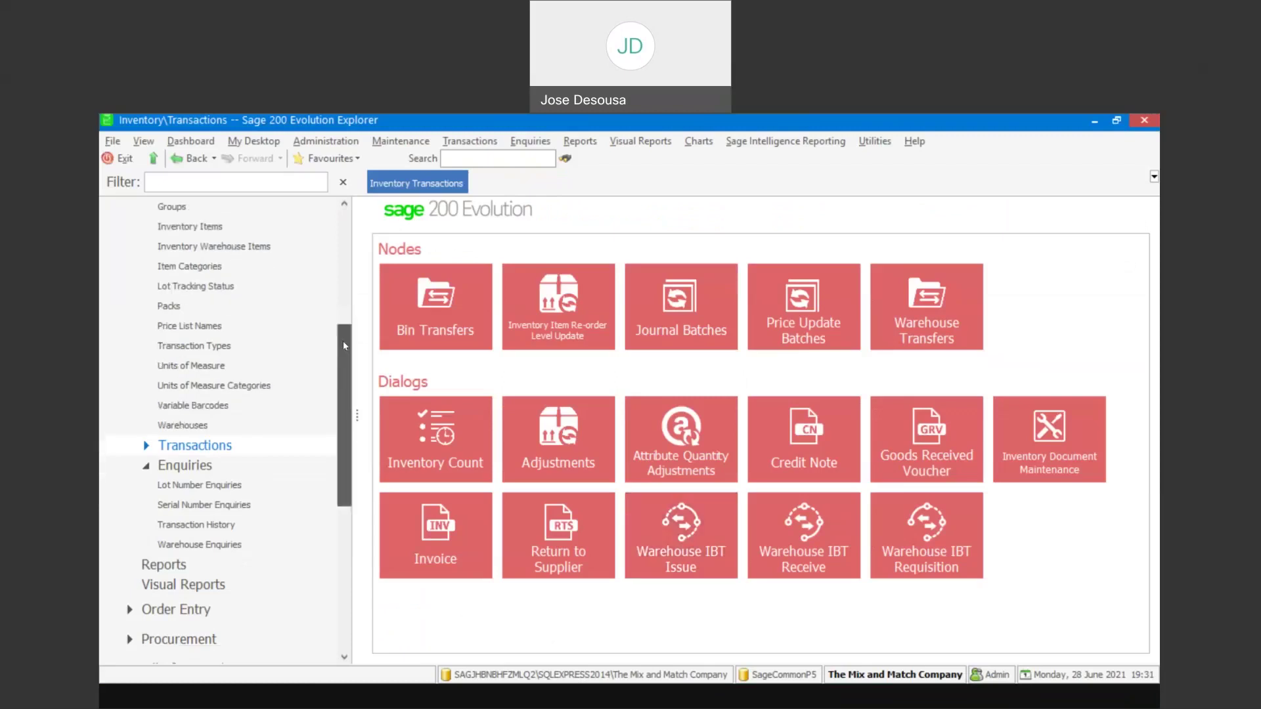
# Step: Open the inventory transaction history enquiry and choose item CCS94082 Cucumber Slices QR
pyautogui.scroll(-1, 225, 424)
pyautogui.click(195, 461)
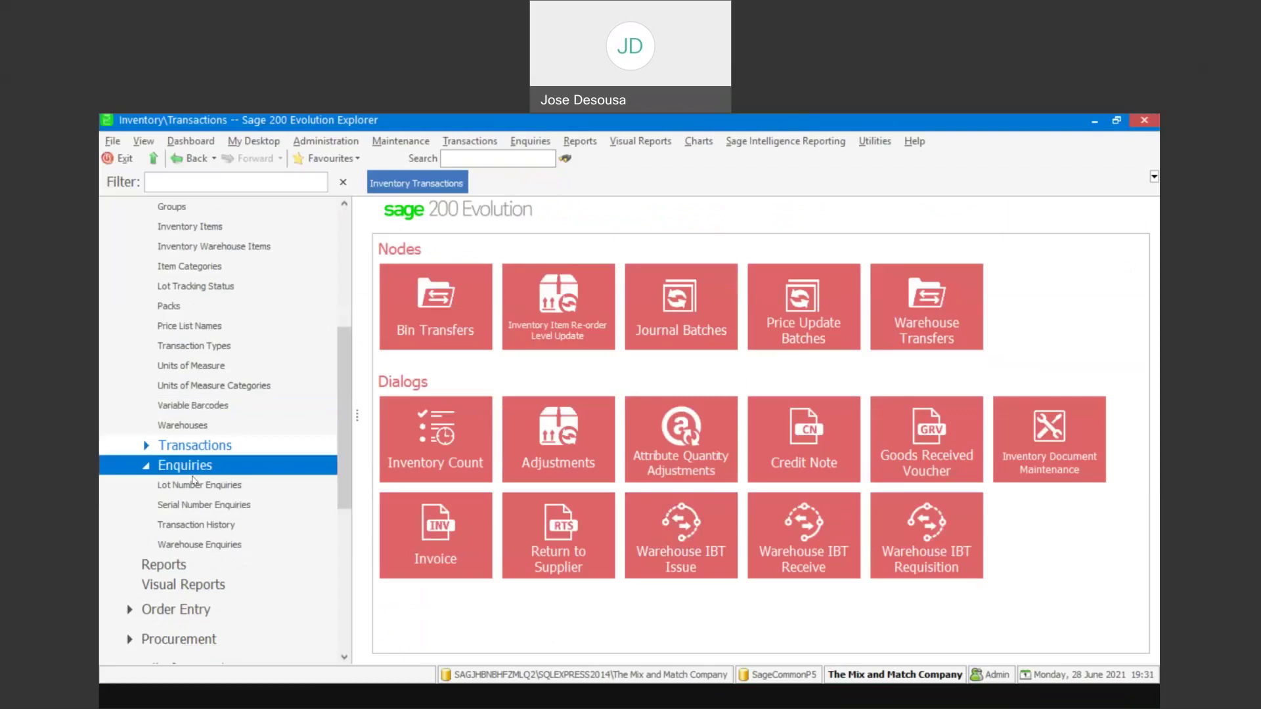
pyautogui.click(197, 524)
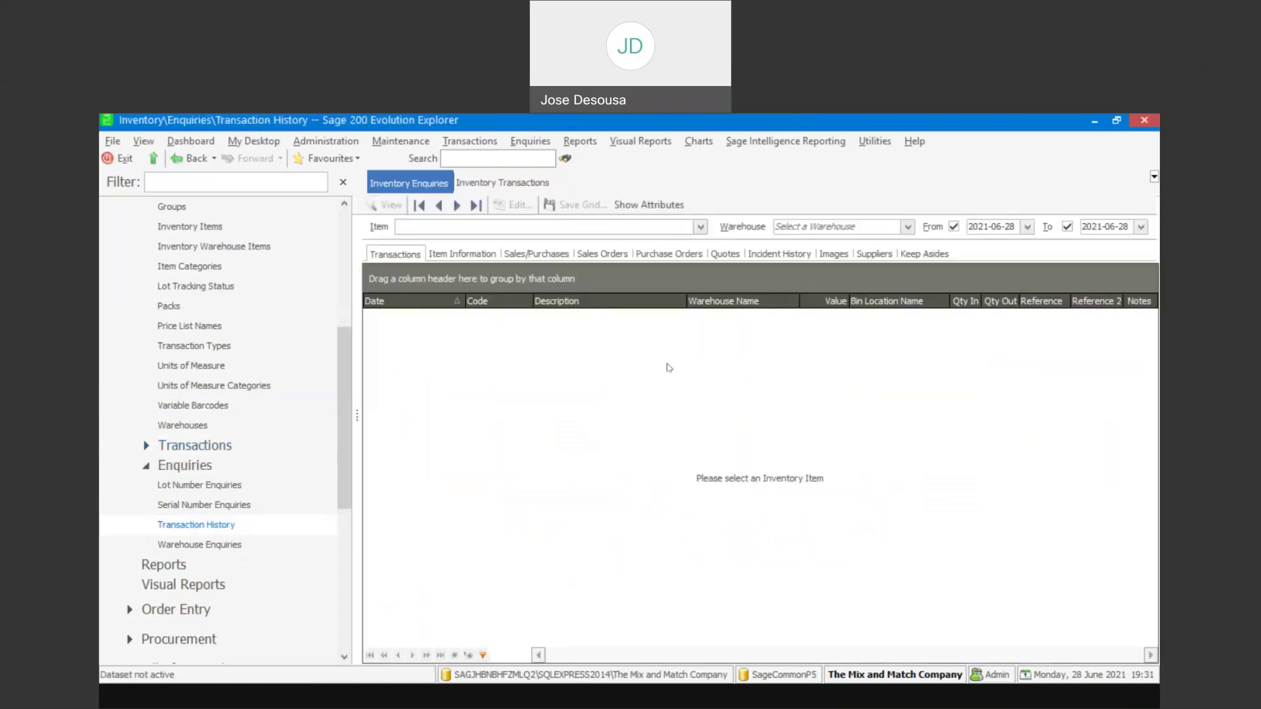
pyautogui.click(701, 227)
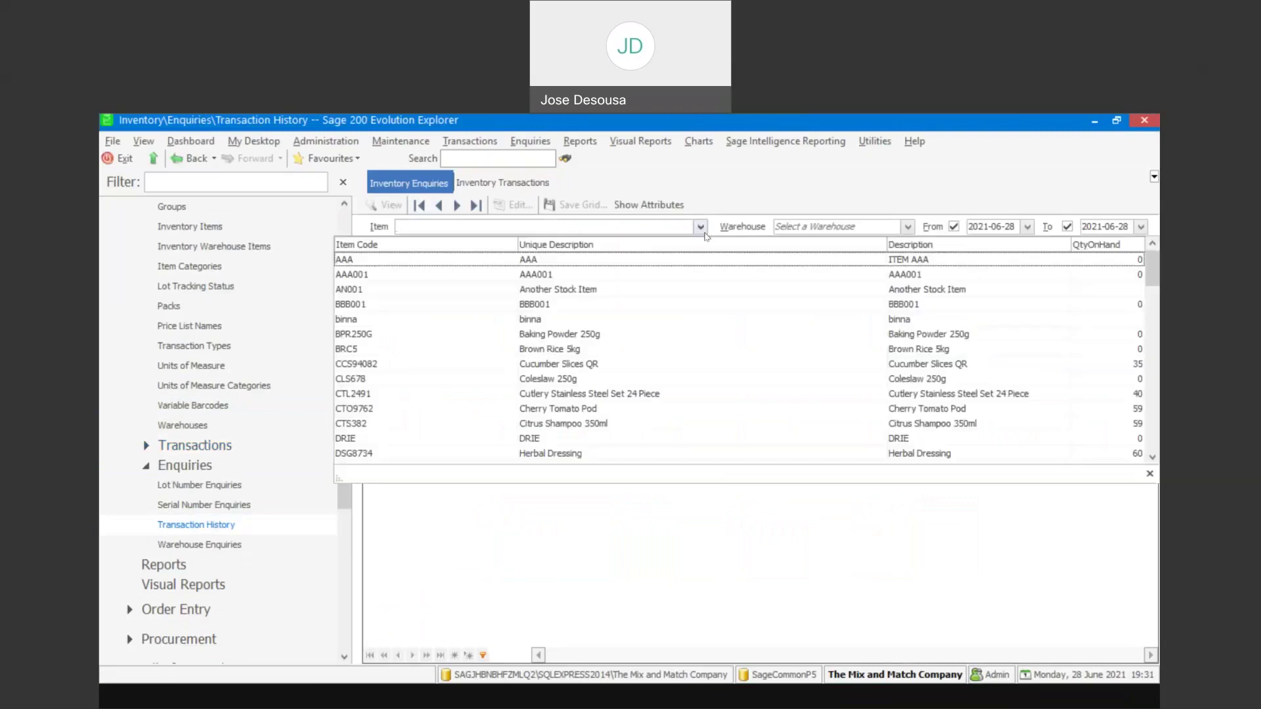
pyautogui.click(723, 367)
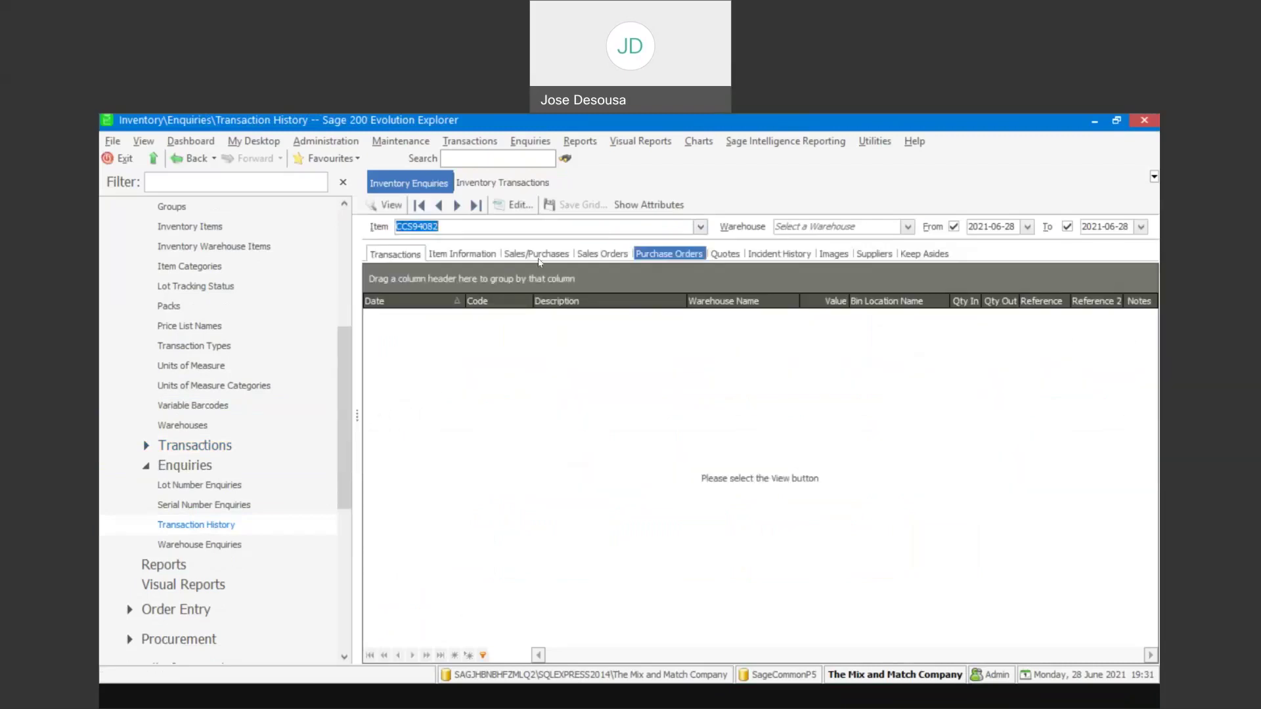
# Step: List the item's transactions to examine the new transfer's Master Warehouse issue line, and check the item's on-hand quantities per warehouse
pyautogui.click(396, 211)
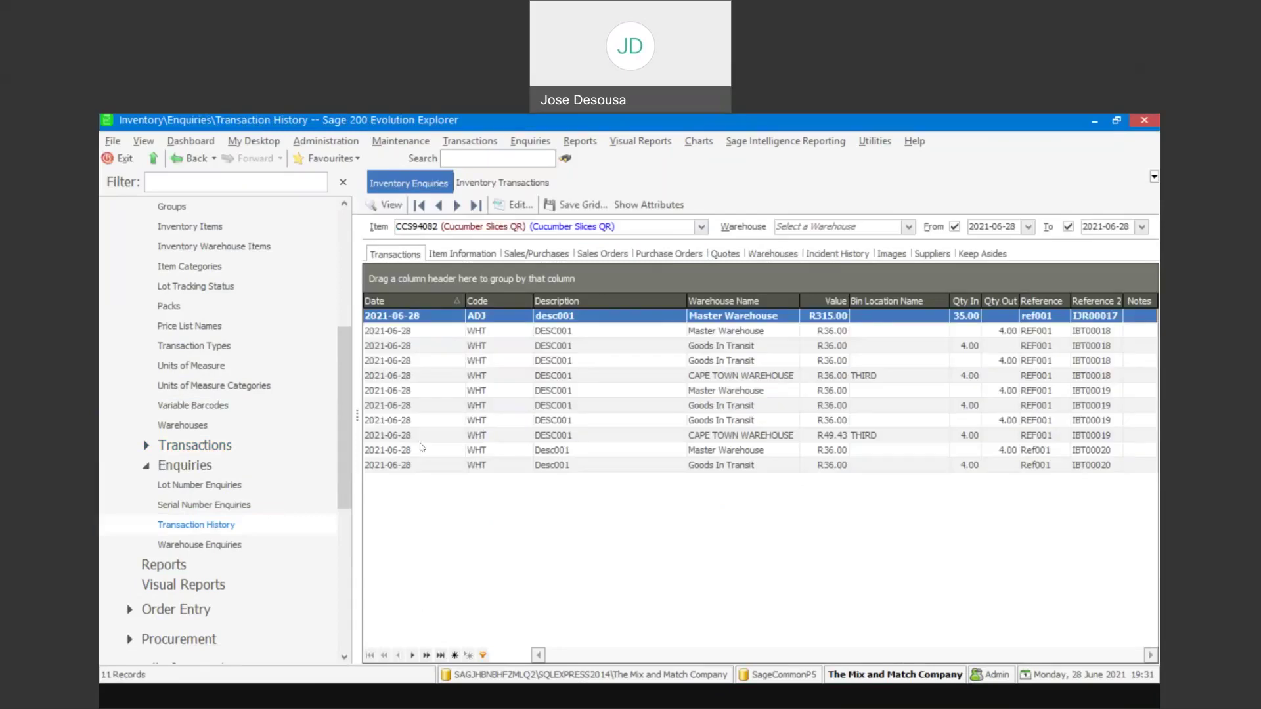
pyautogui.click(411, 452)
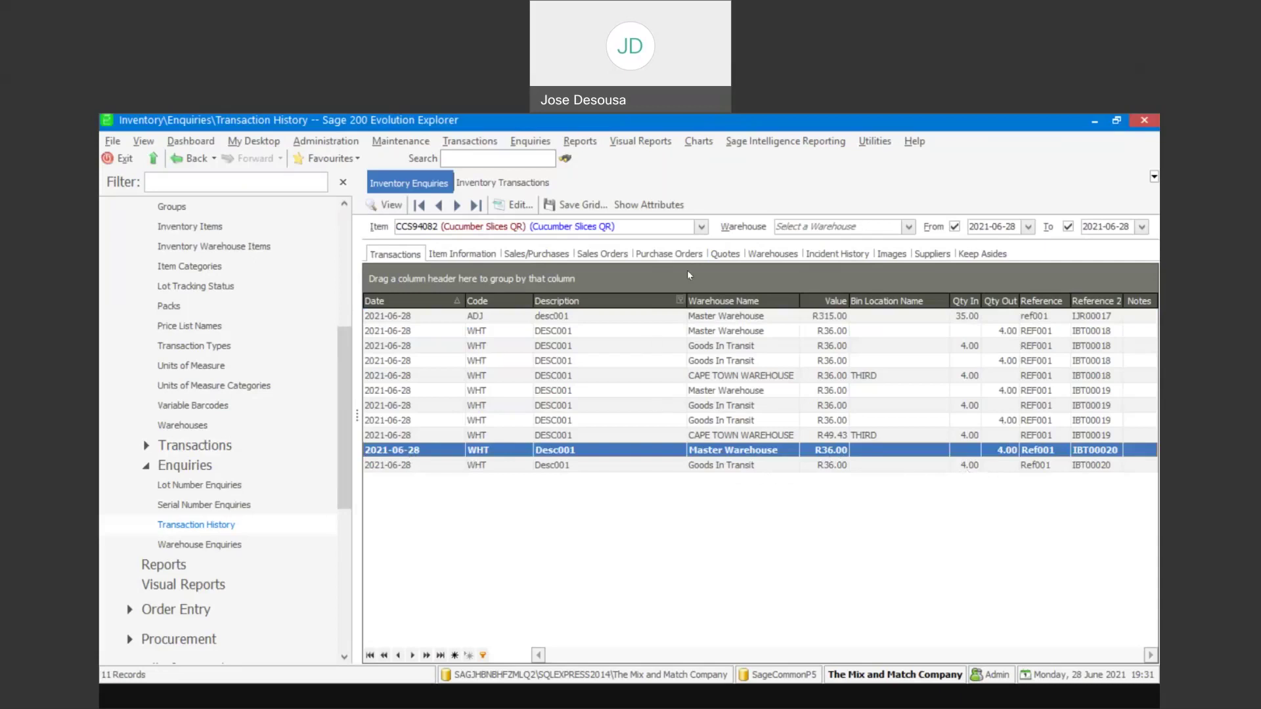
pyautogui.click(757, 256)
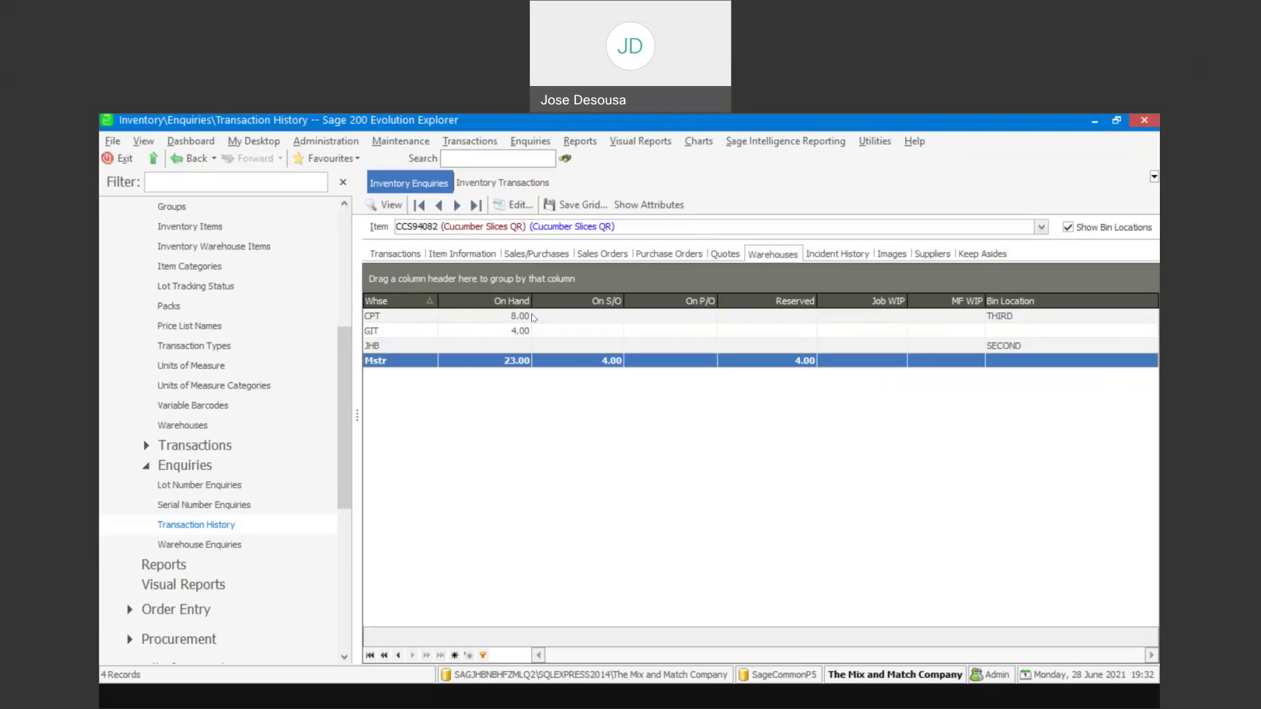
# Step: Leave the item enquiry and open the My Desktop overview with the IBT nodes
pyautogui.moveTo(346, 461); pyautogui.dragTo(346, 460)
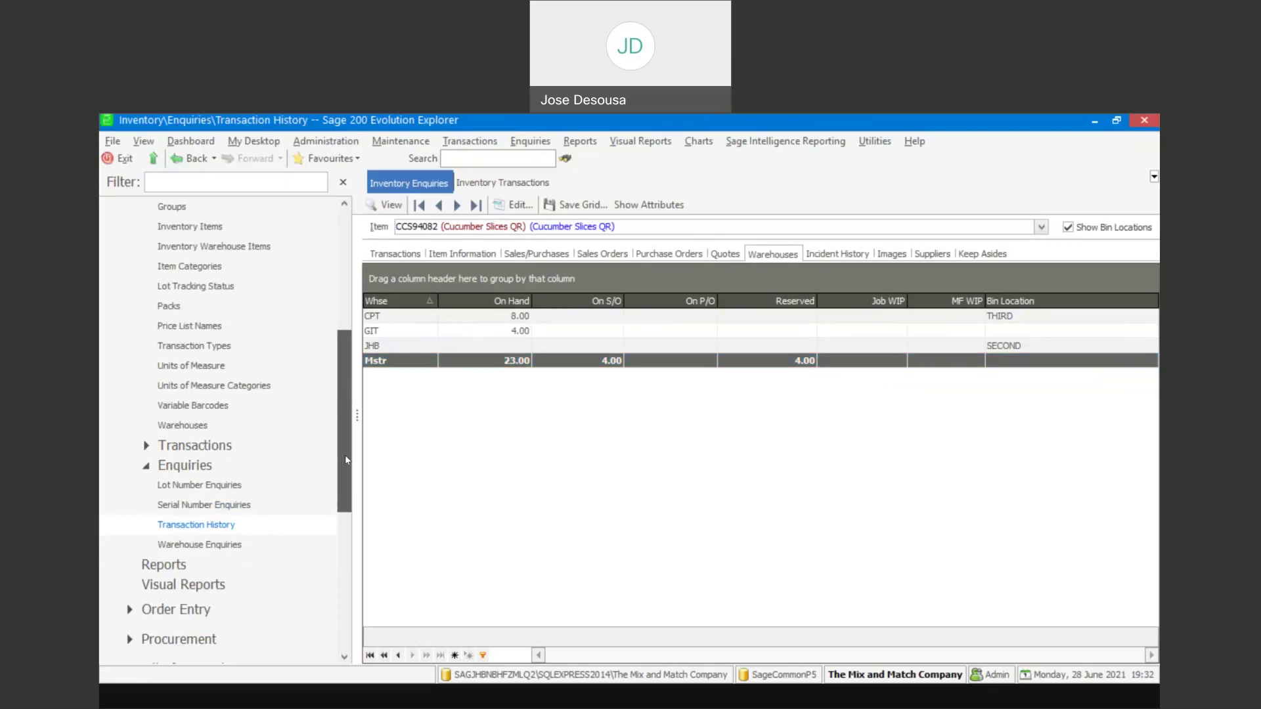
pyautogui.click(317, 465)
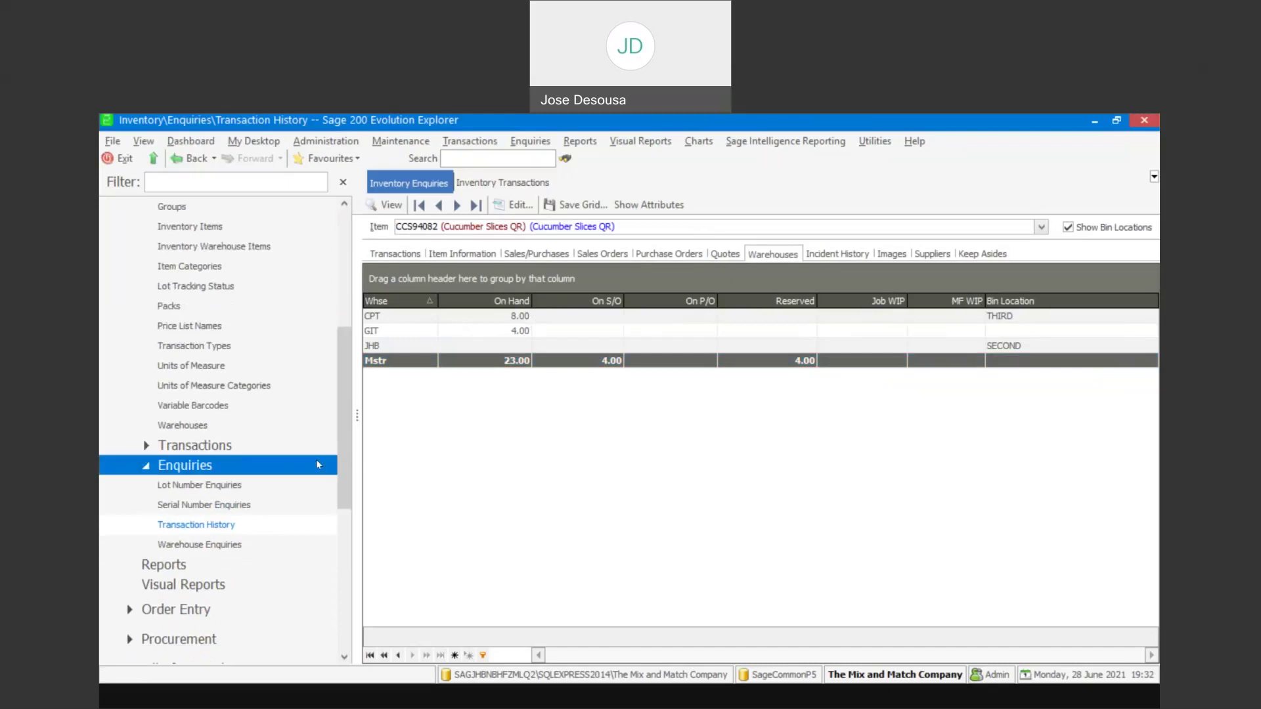
pyautogui.click(271, 446)
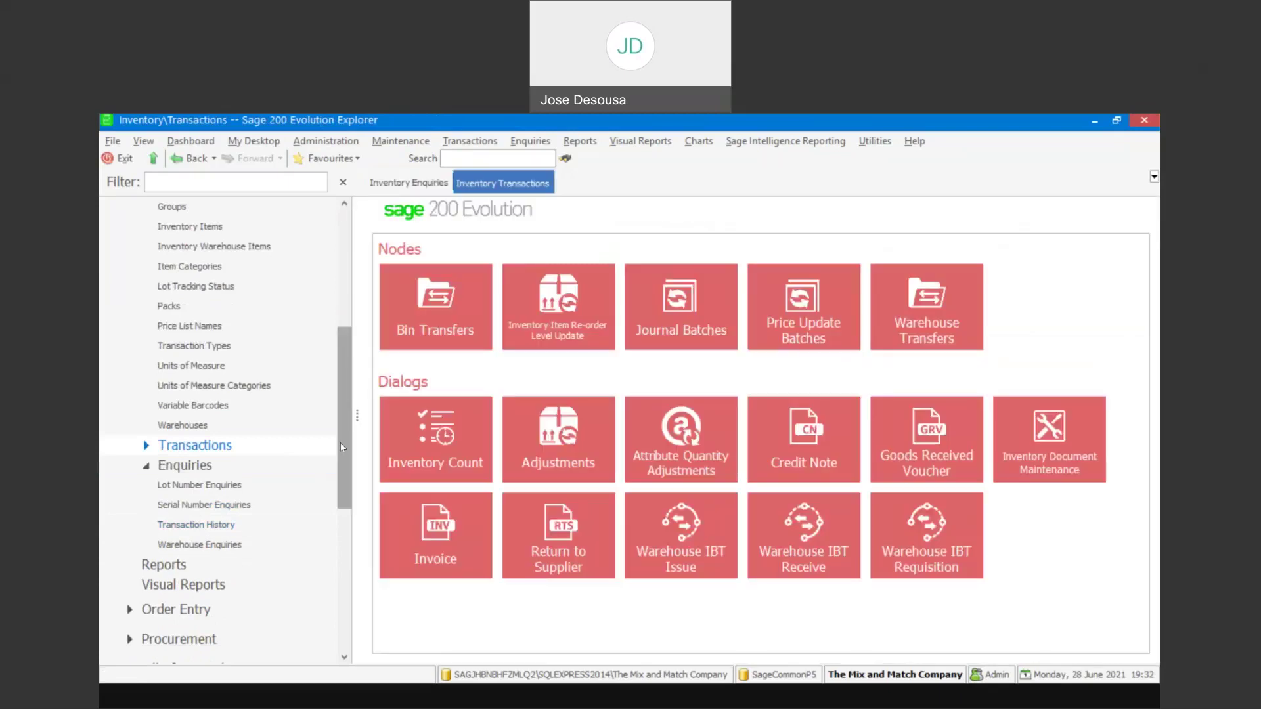
pyautogui.moveTo(341, 447); pyautogui.dragTo(346, 314)
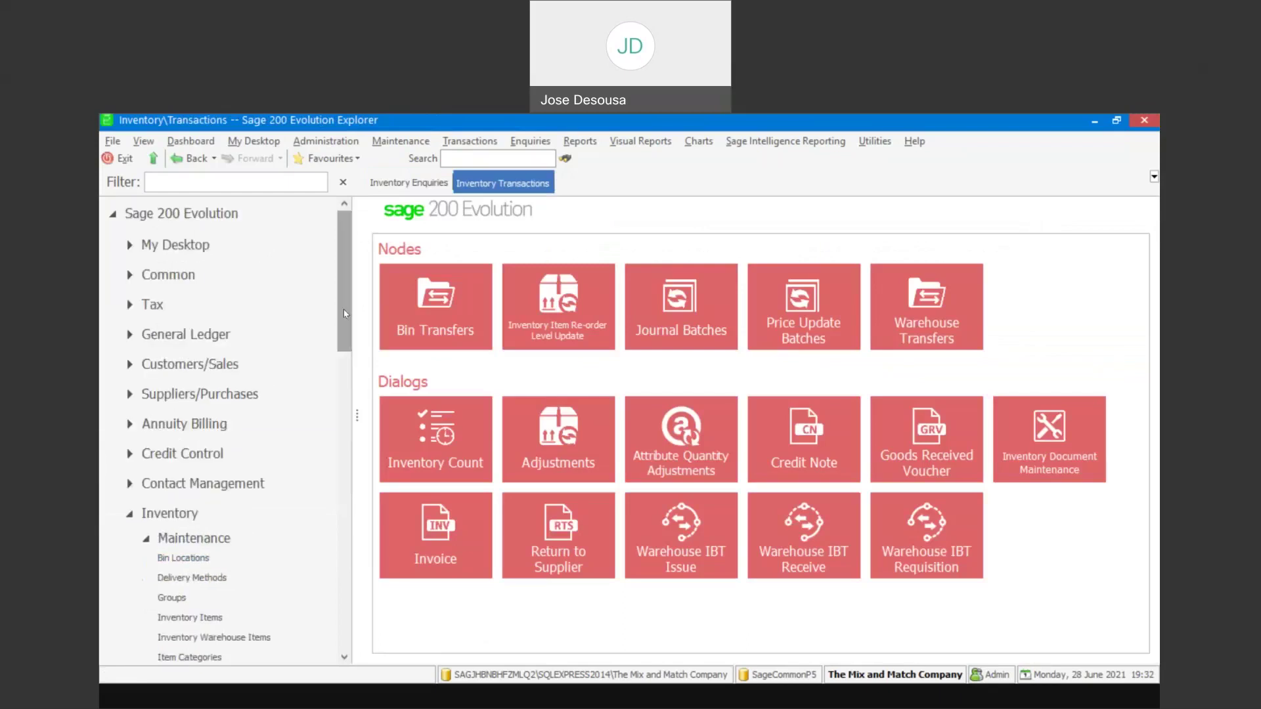
pyautogui.click(217, 245)
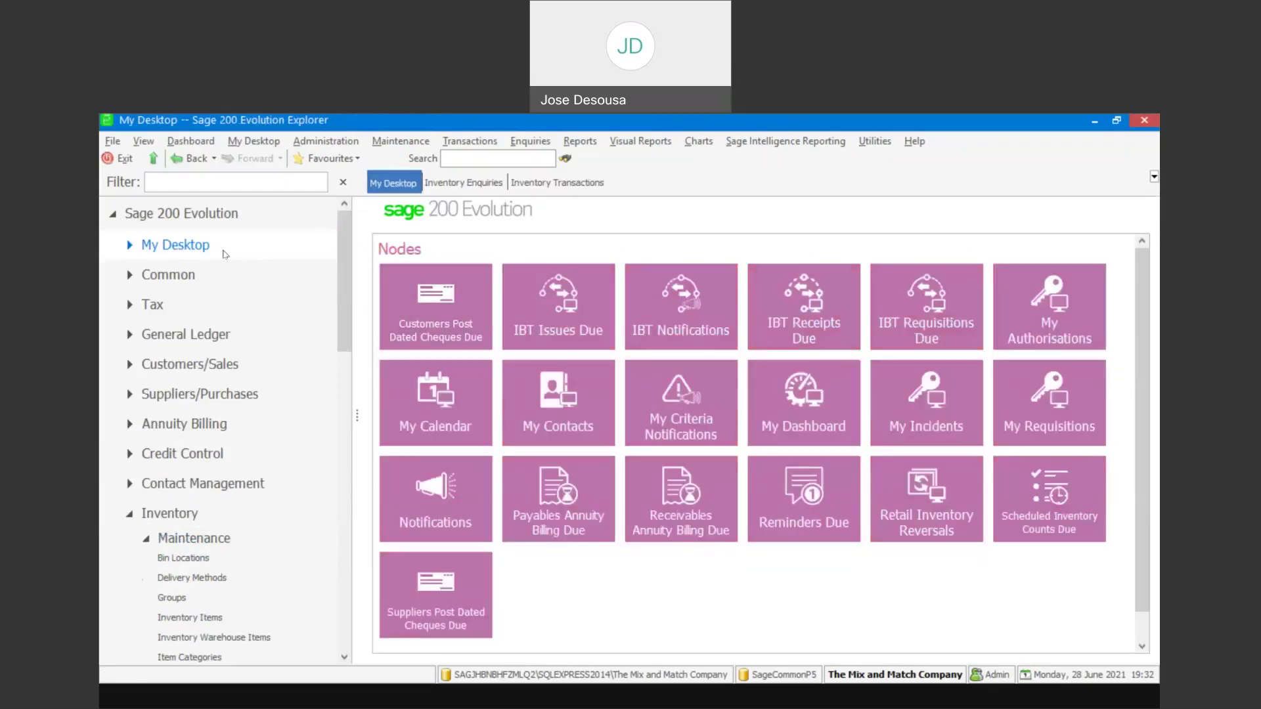
# Step: Open the IBT Receipts Due list under My Desktop to examine the transfers awaiting receipt
pyautogui.click(129, 246)
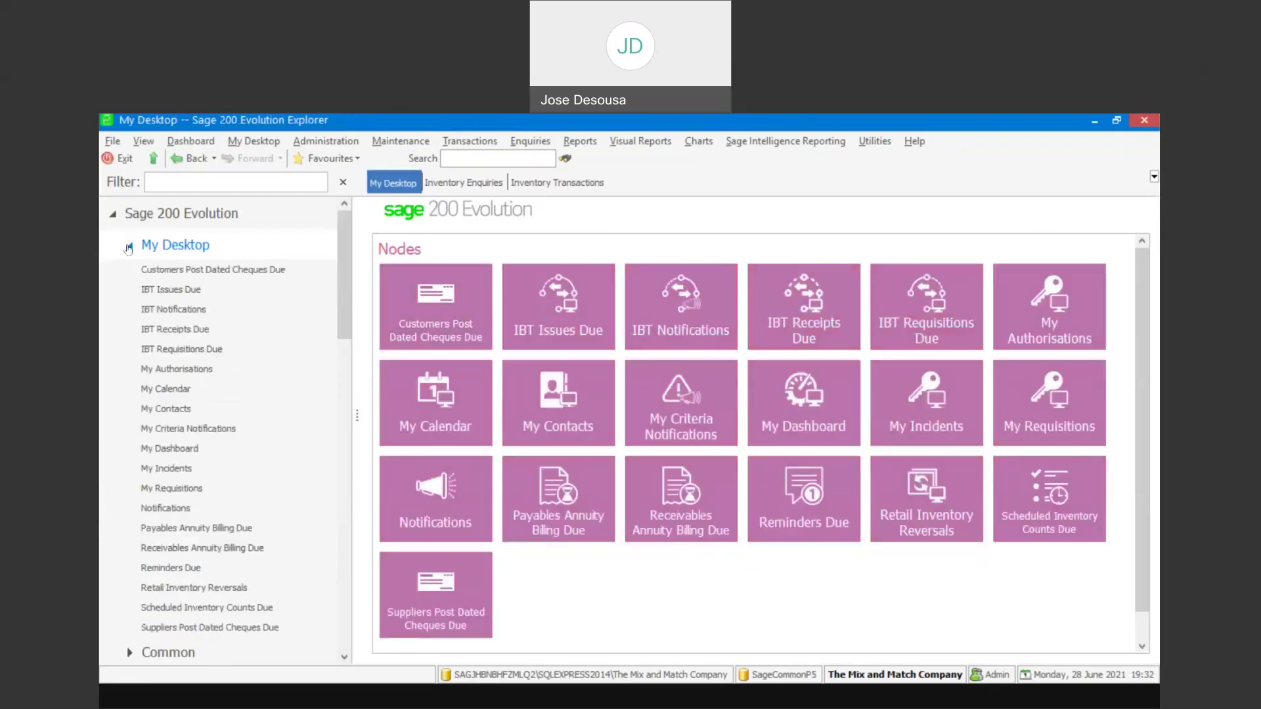
pyautogui.click(227, 310)
pyautogui.click(224, 329)
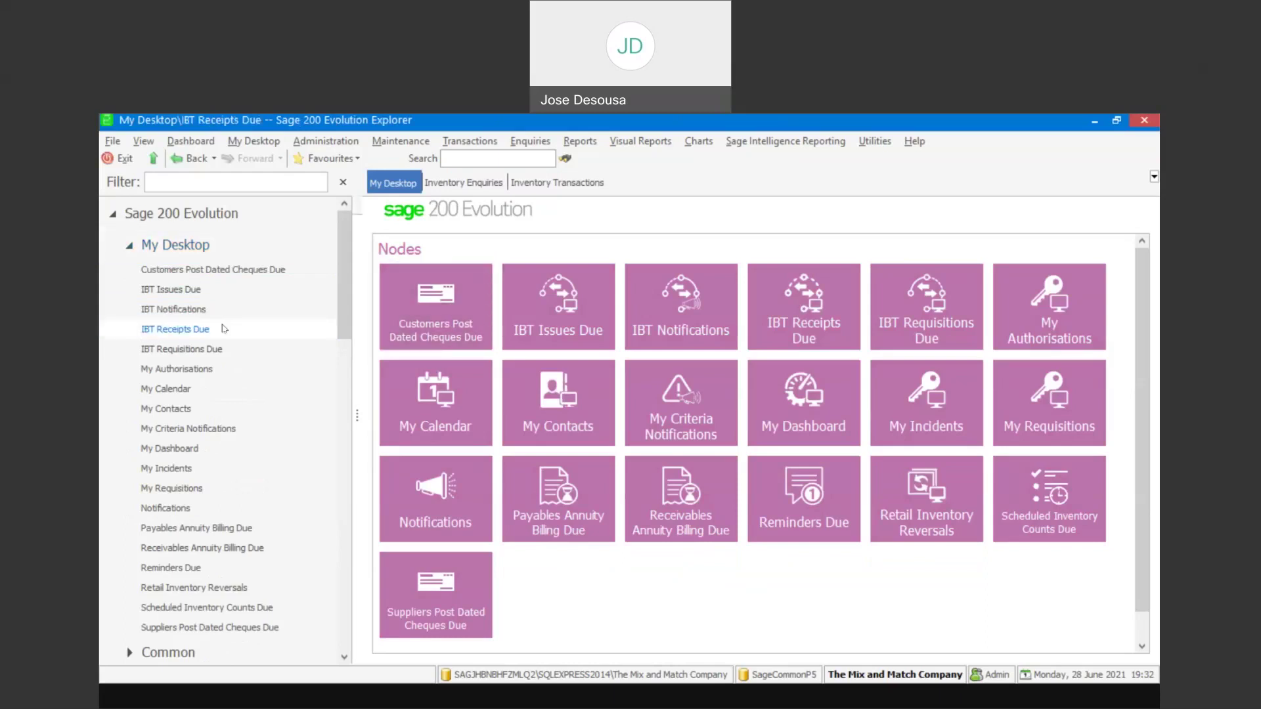
pyautogui.click(332, 349)
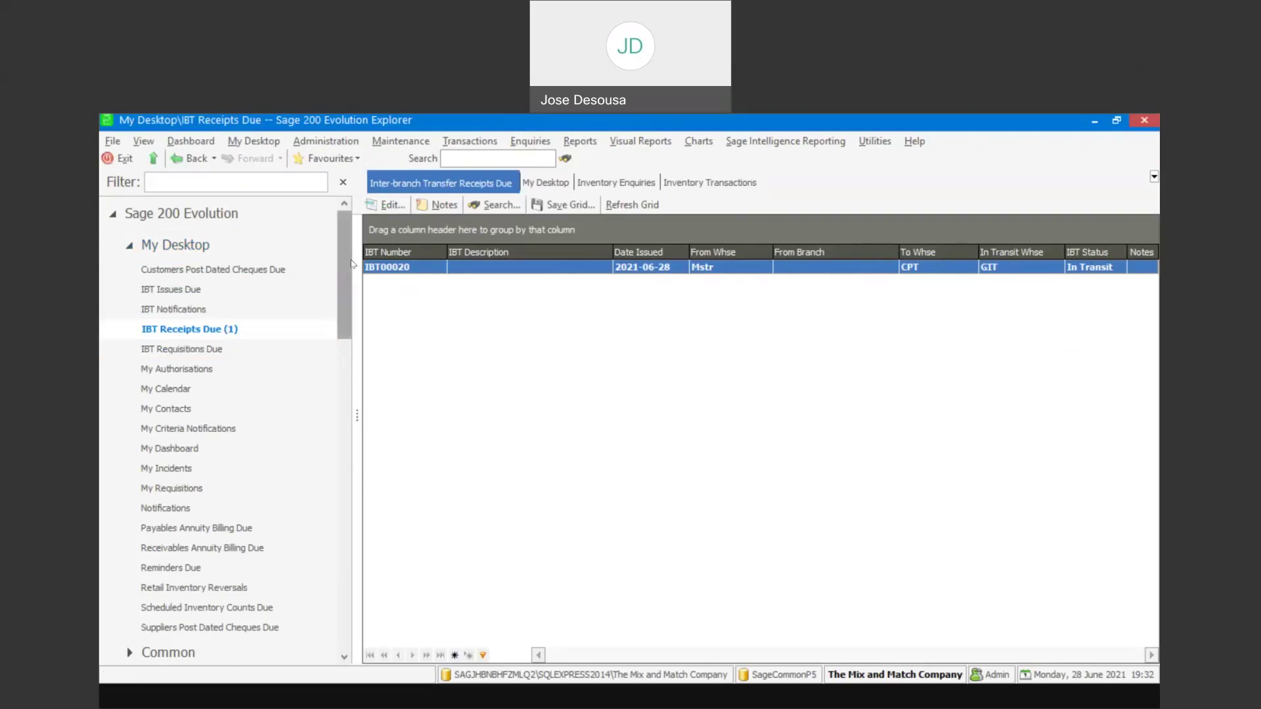
# Step: Go to the inventory transactions and start a new Warehouse IBT Receive document
pyautogui.moveTo(351, 264); pyautogui.dragTo(354, 473)
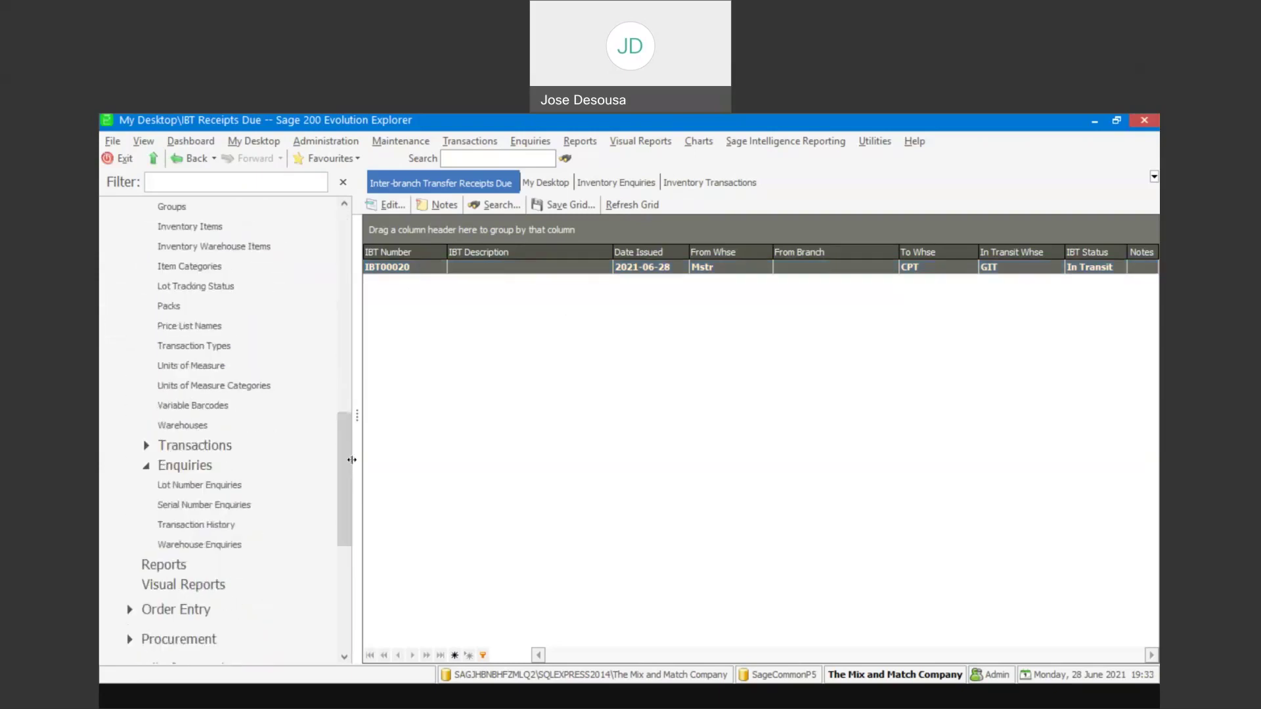
pyautogui.click(261, 444)
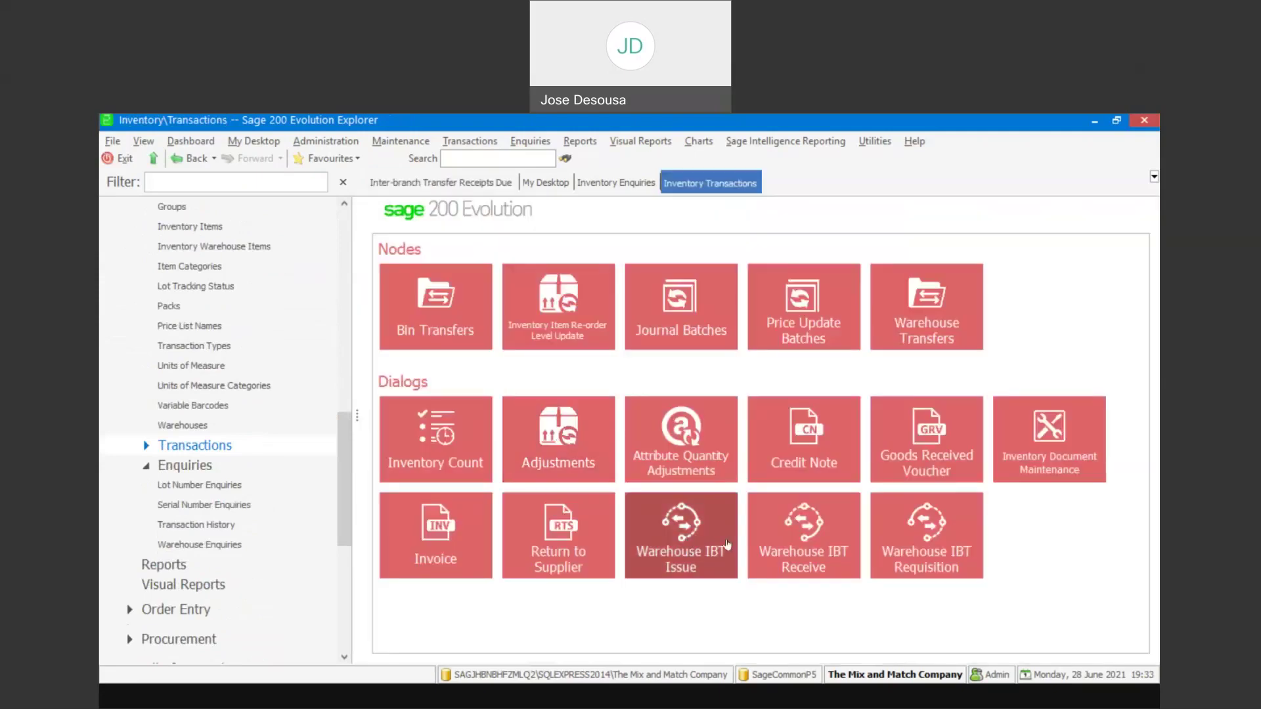
pyautogui.click(803, 537)
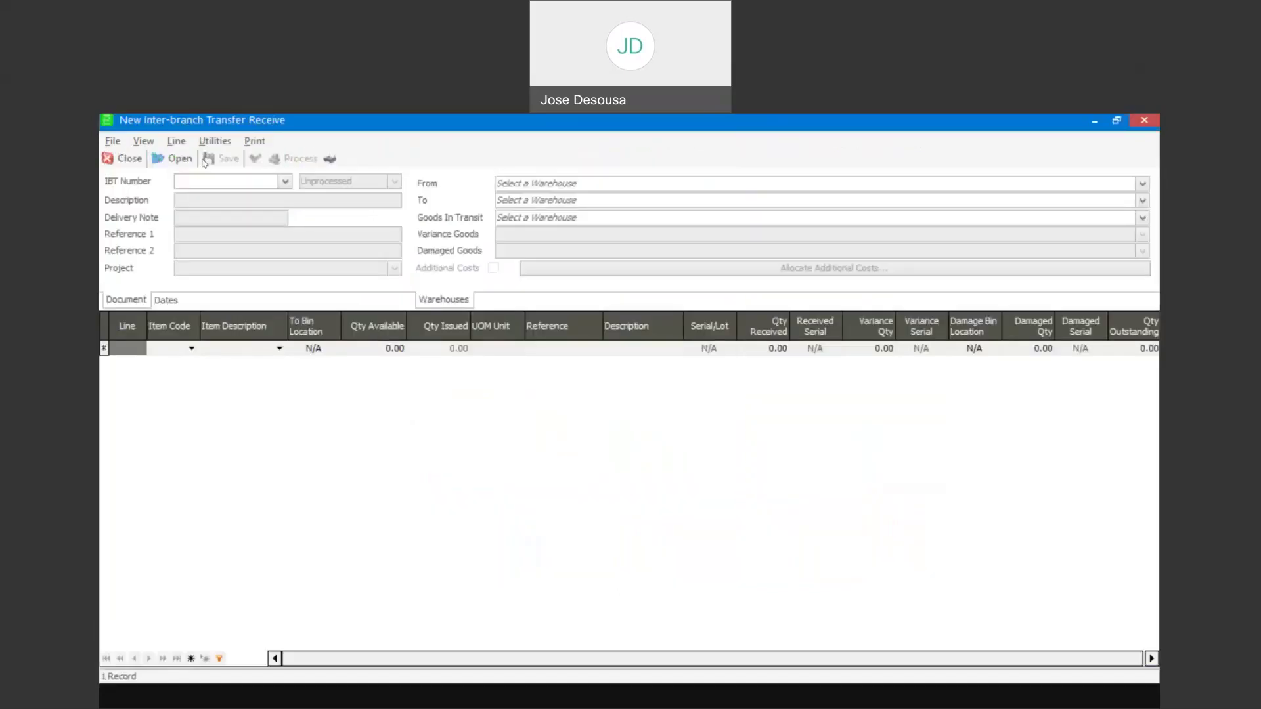
# Step: Find transfers of all statuses issued and received on 2021-06-28, and open the In Transit IBT00020 bound for CPT
pyautogui.click(182, 160)
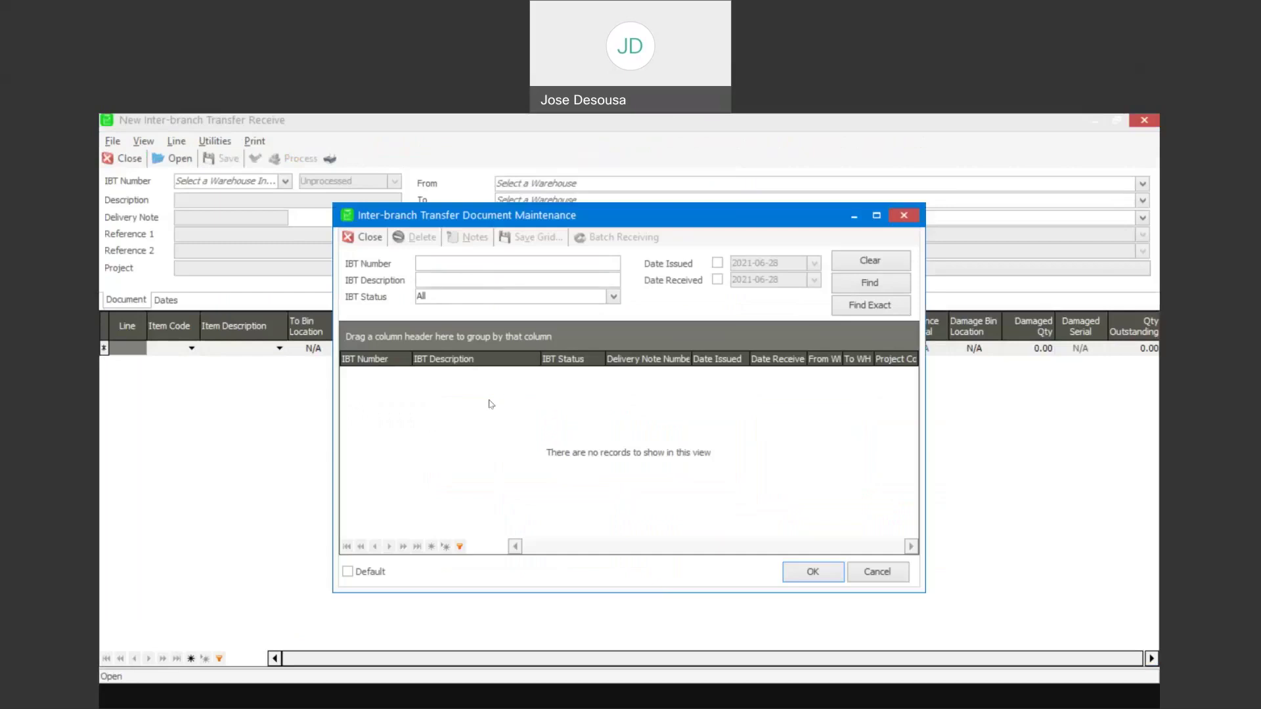
pyautogui.click(717, 263)
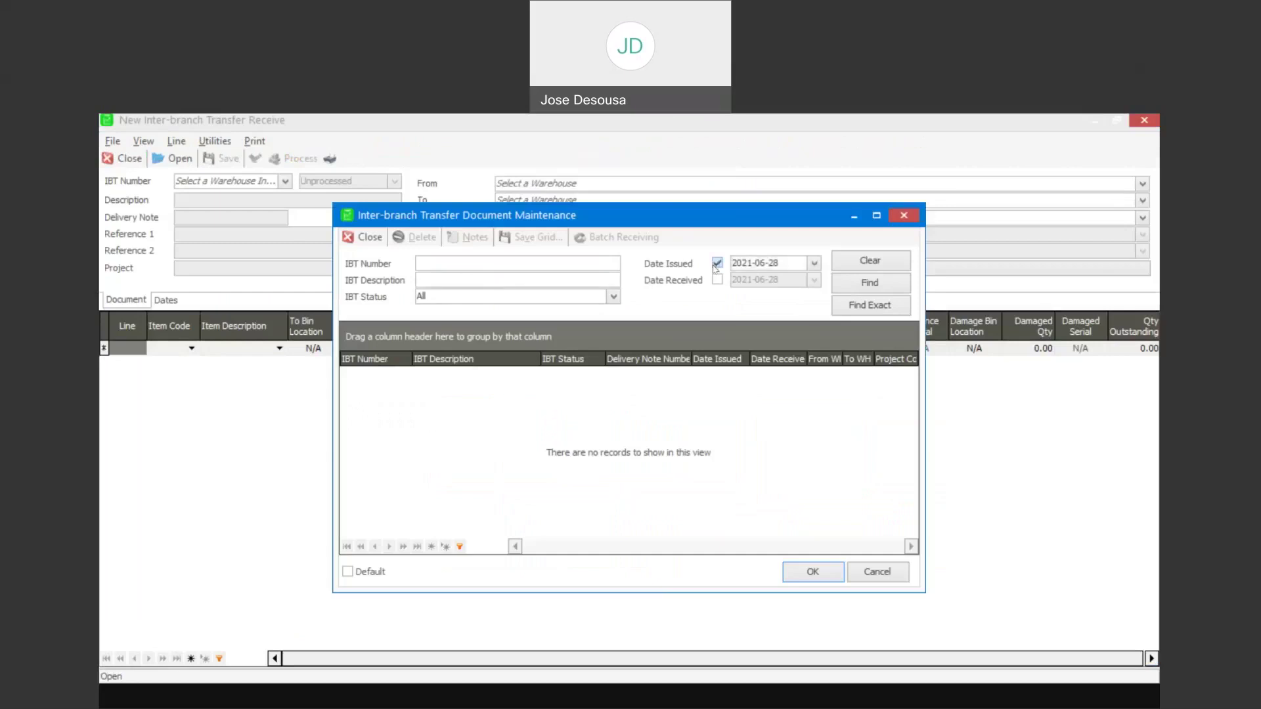
pyautogui.click(717, 280)
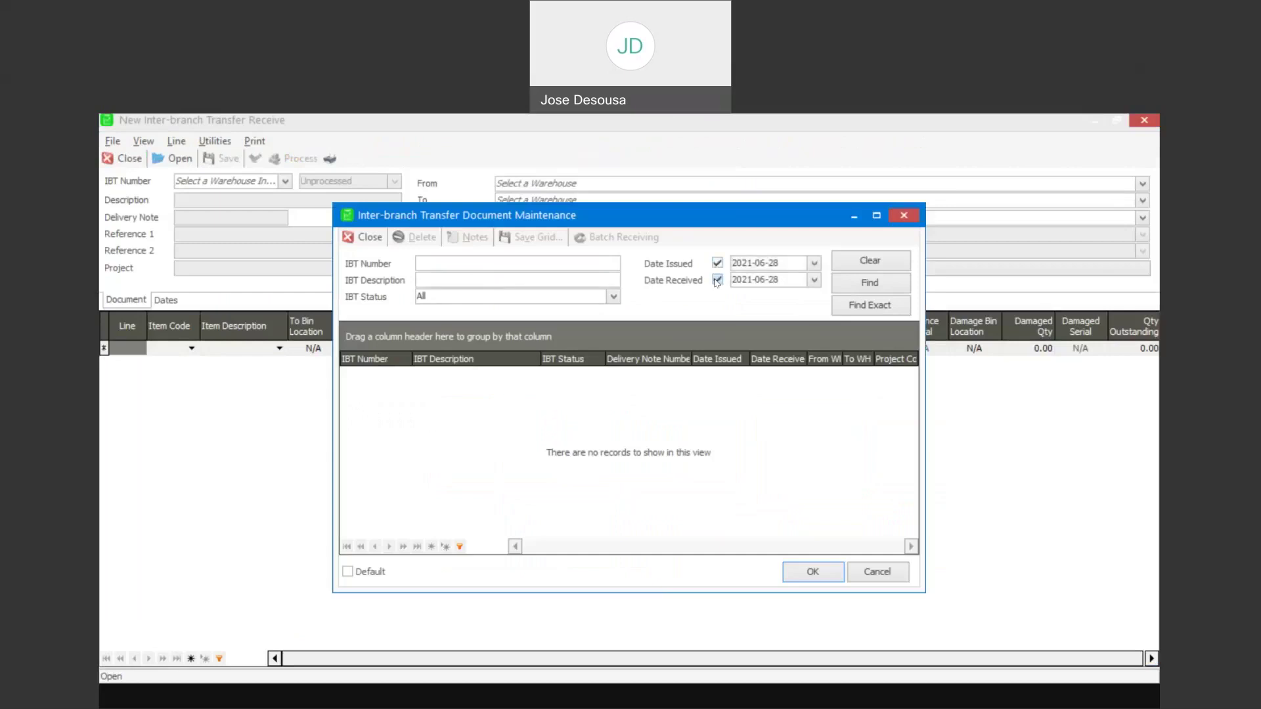
pyautogui.click(613, 297)
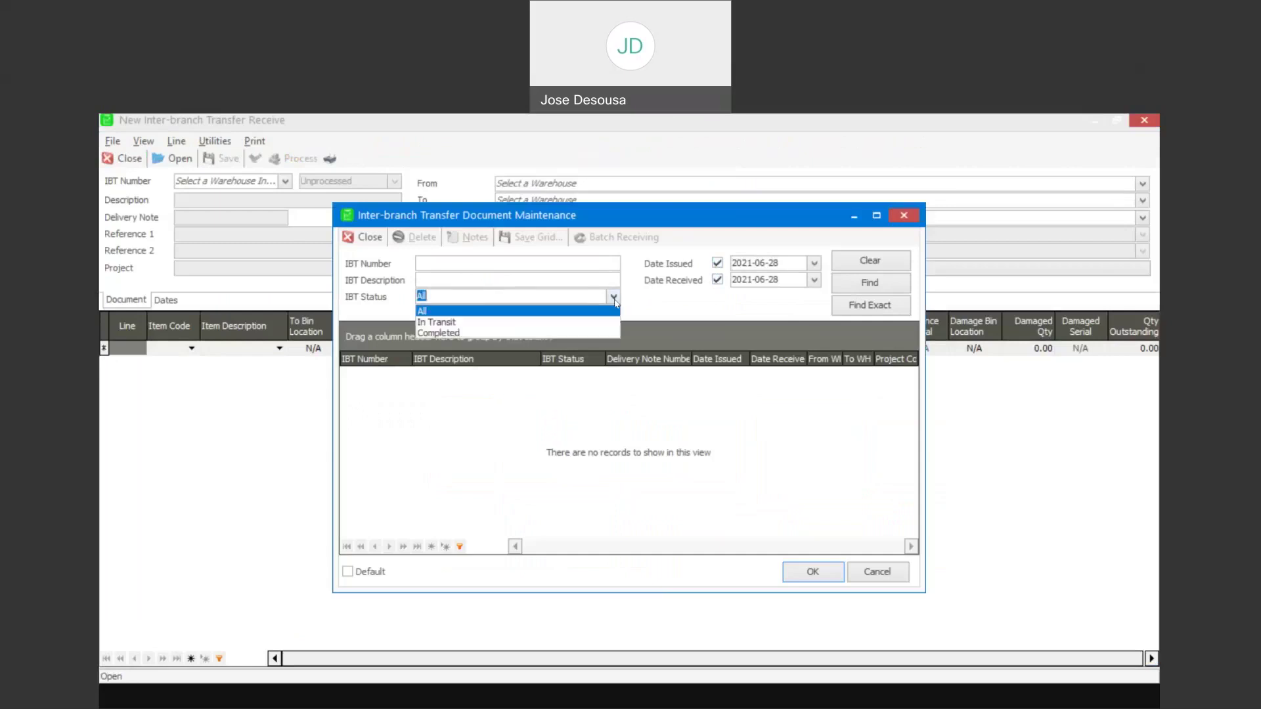
pyautogui.click(615, 311)
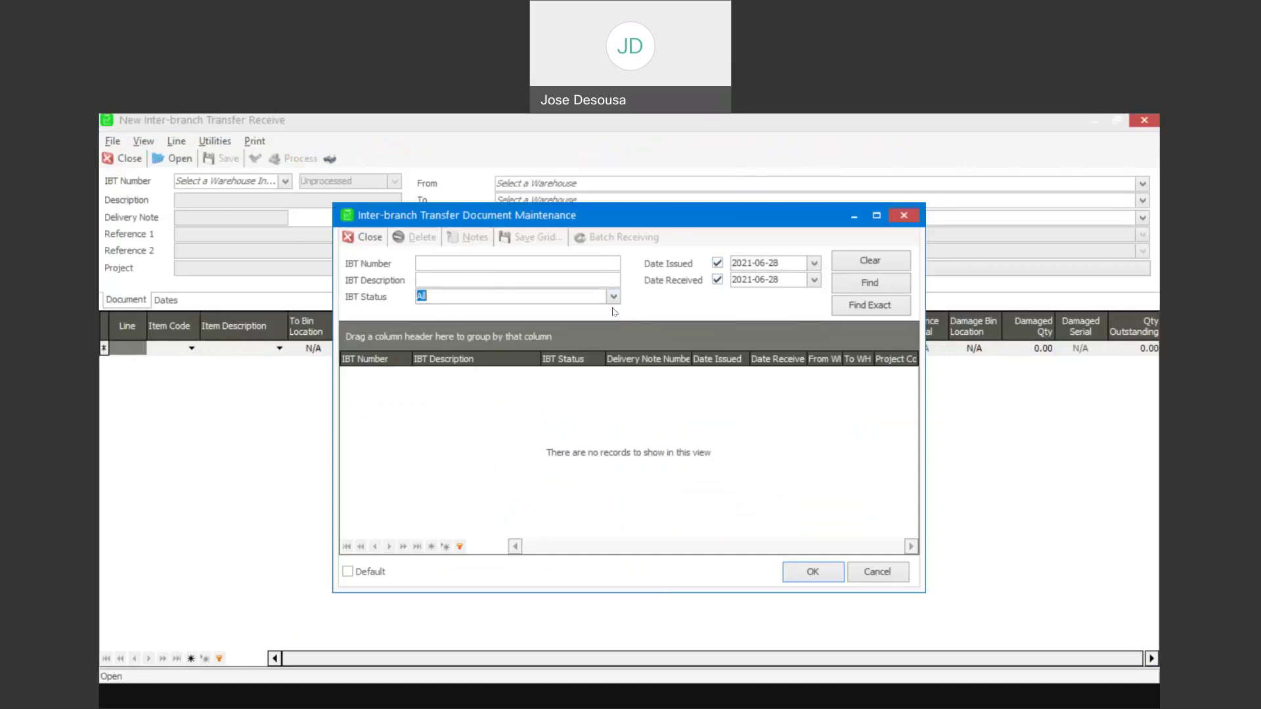
pyautogui.click(887, 284)
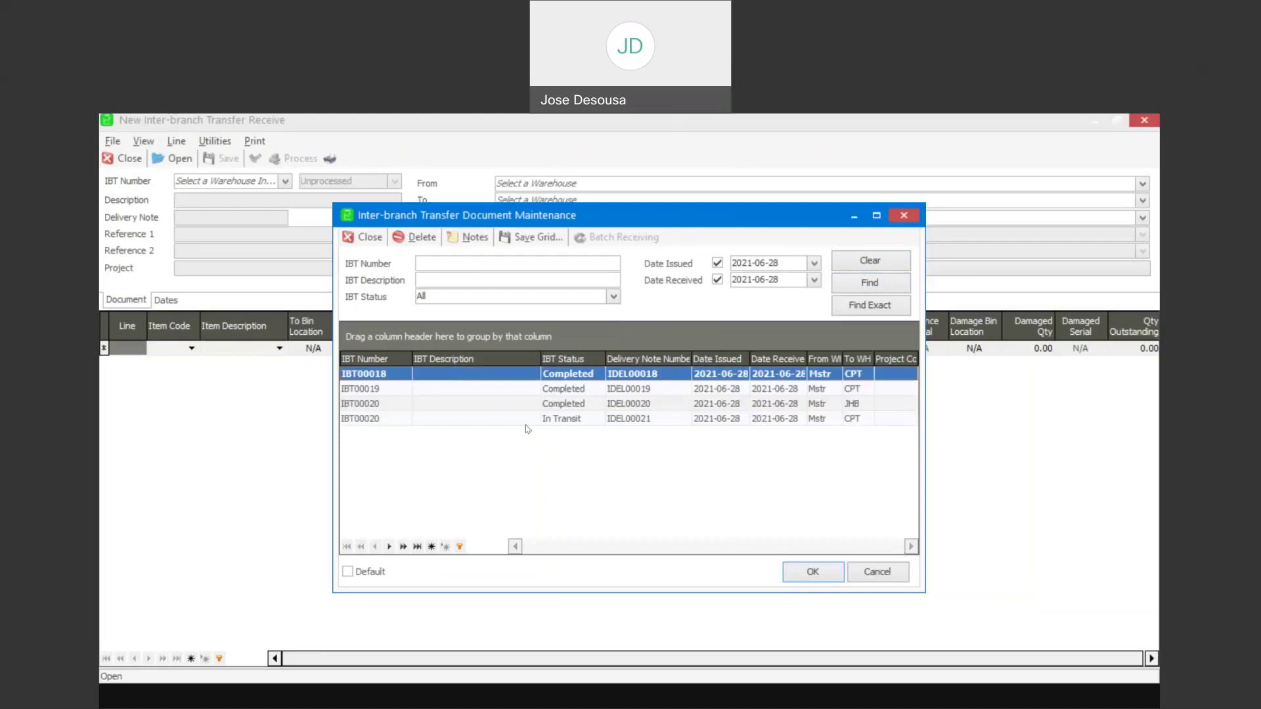
pyautogui.click(572, 420)
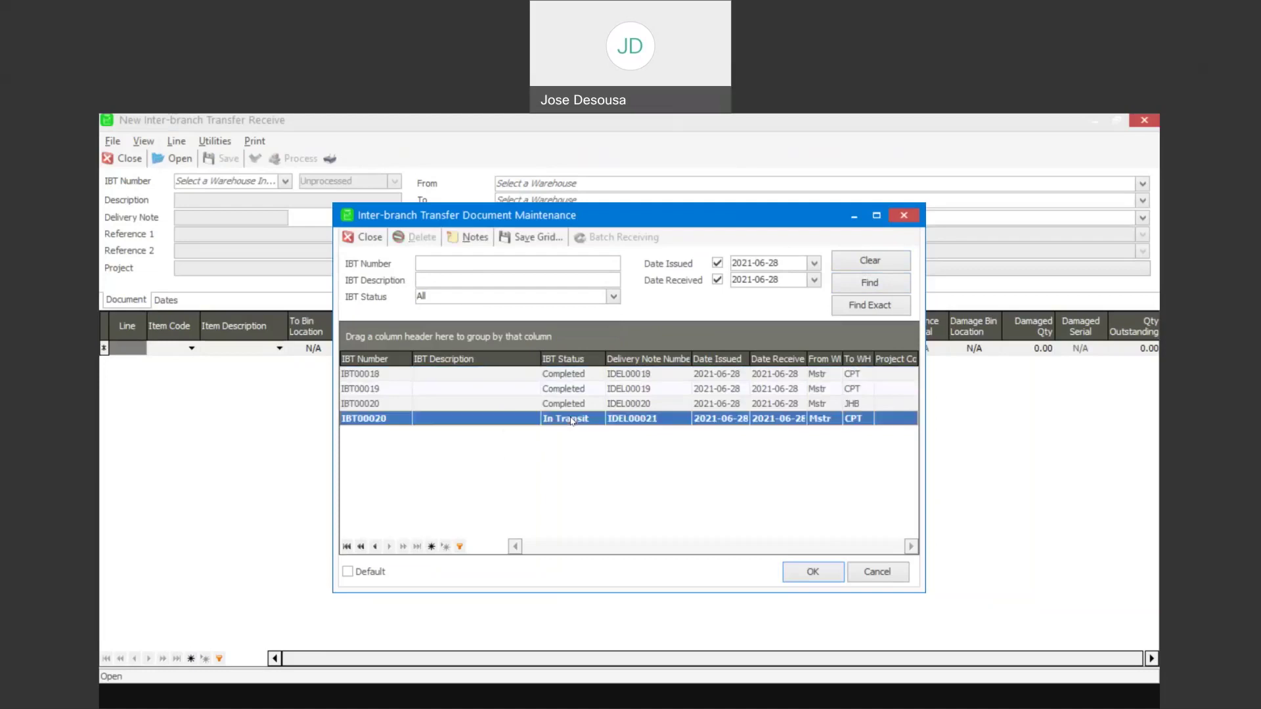
pyautogui.doubleClick(572, 421)
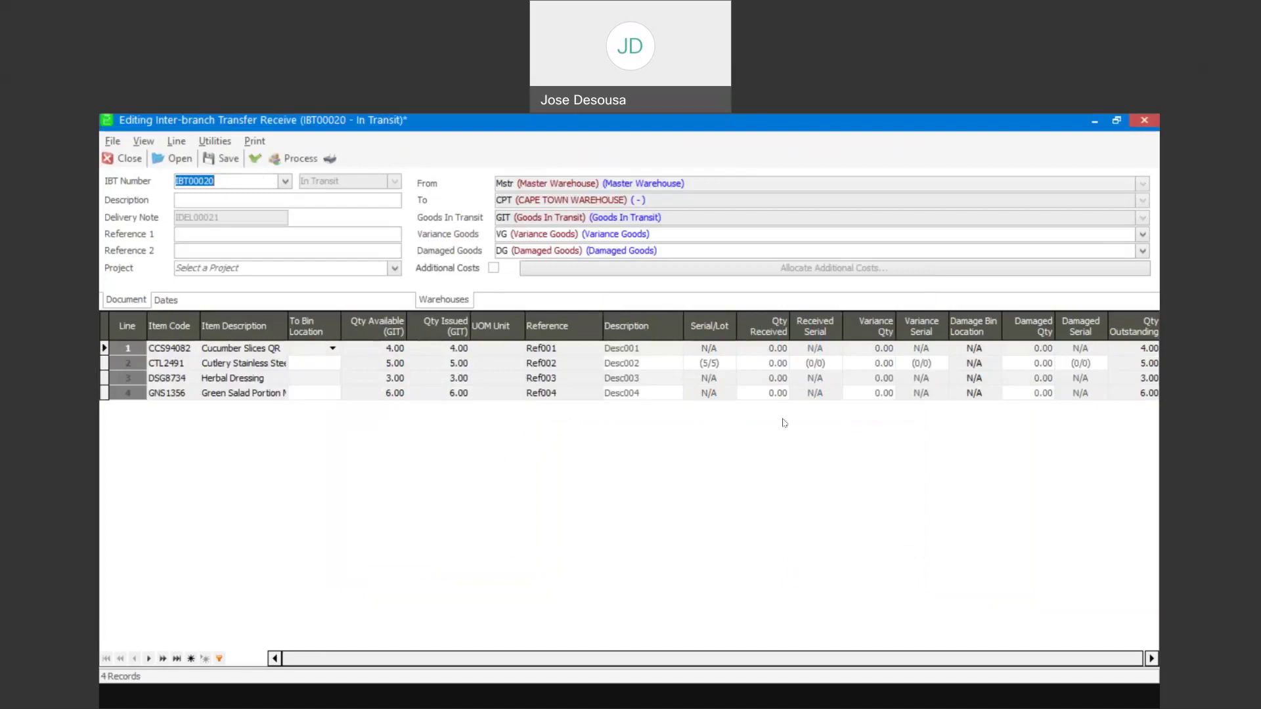
# Step: On the Cucumber Slices QR line, choose bin location THIRD and enter a received quantity of 4
pyautogui.click(332, 349)
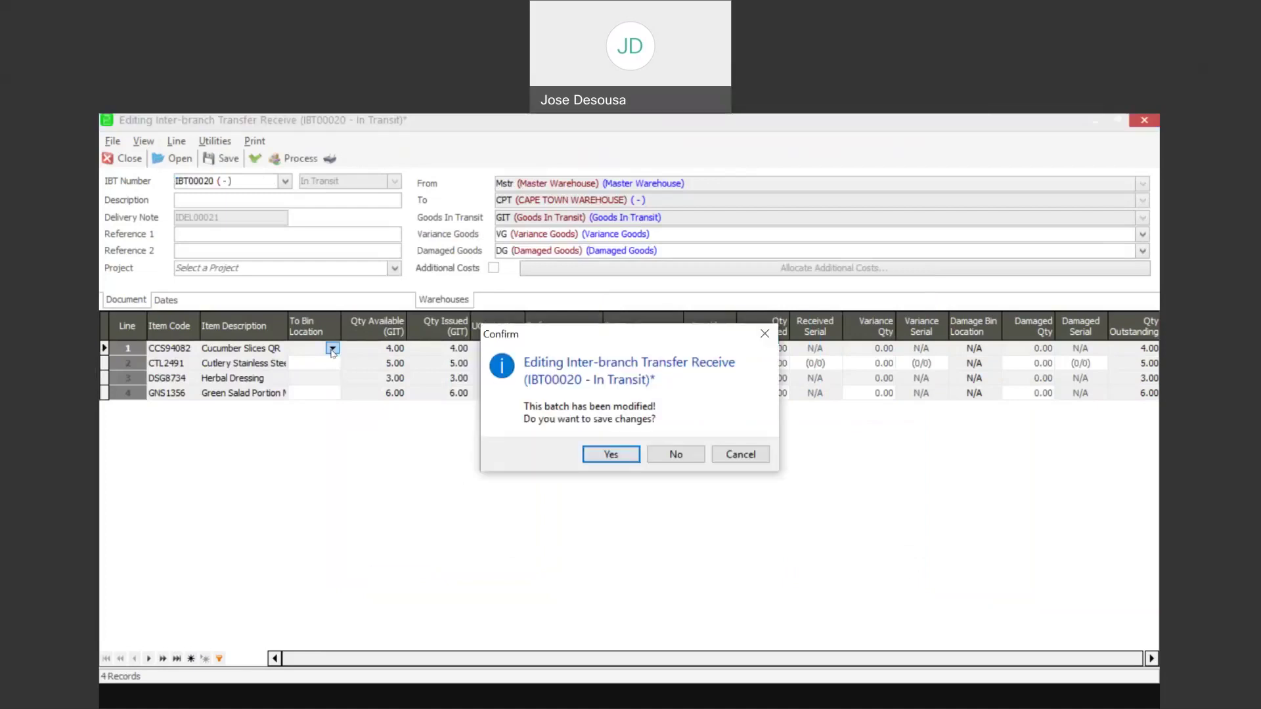
pyautogui.click(737, 455)
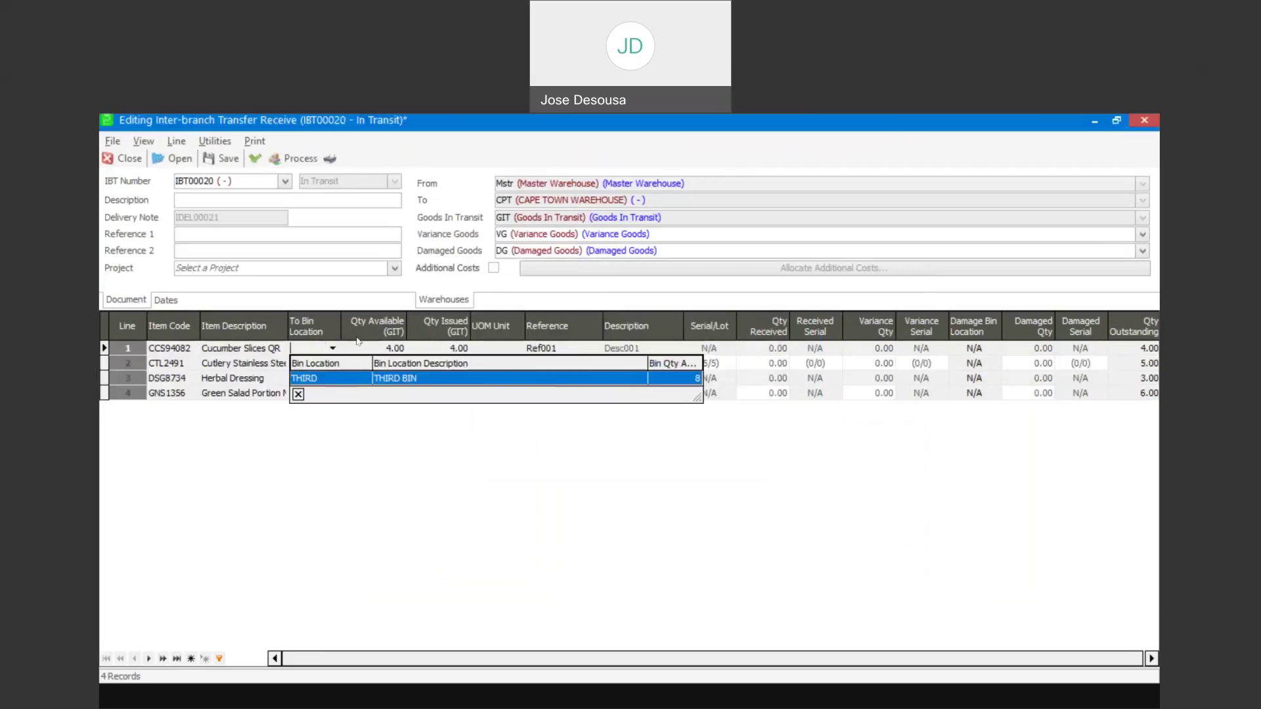
pyautogui.click(331, 384)
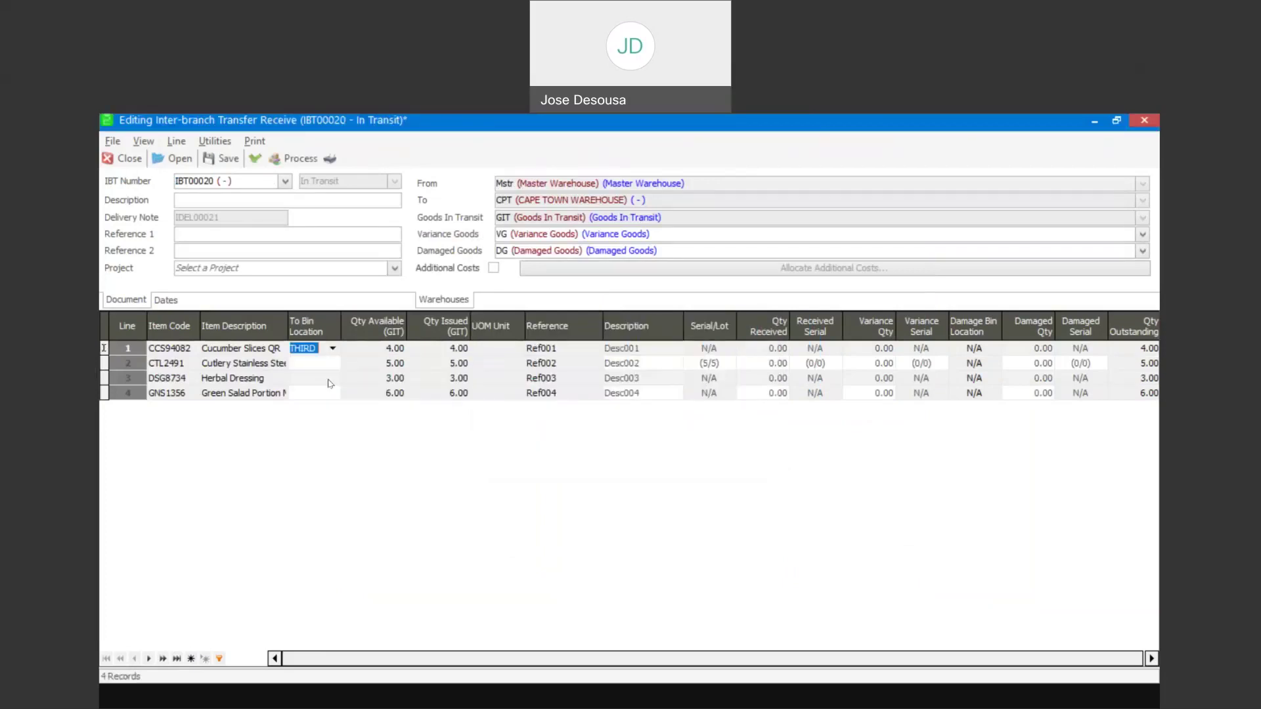
pyautogui.press('Tab')
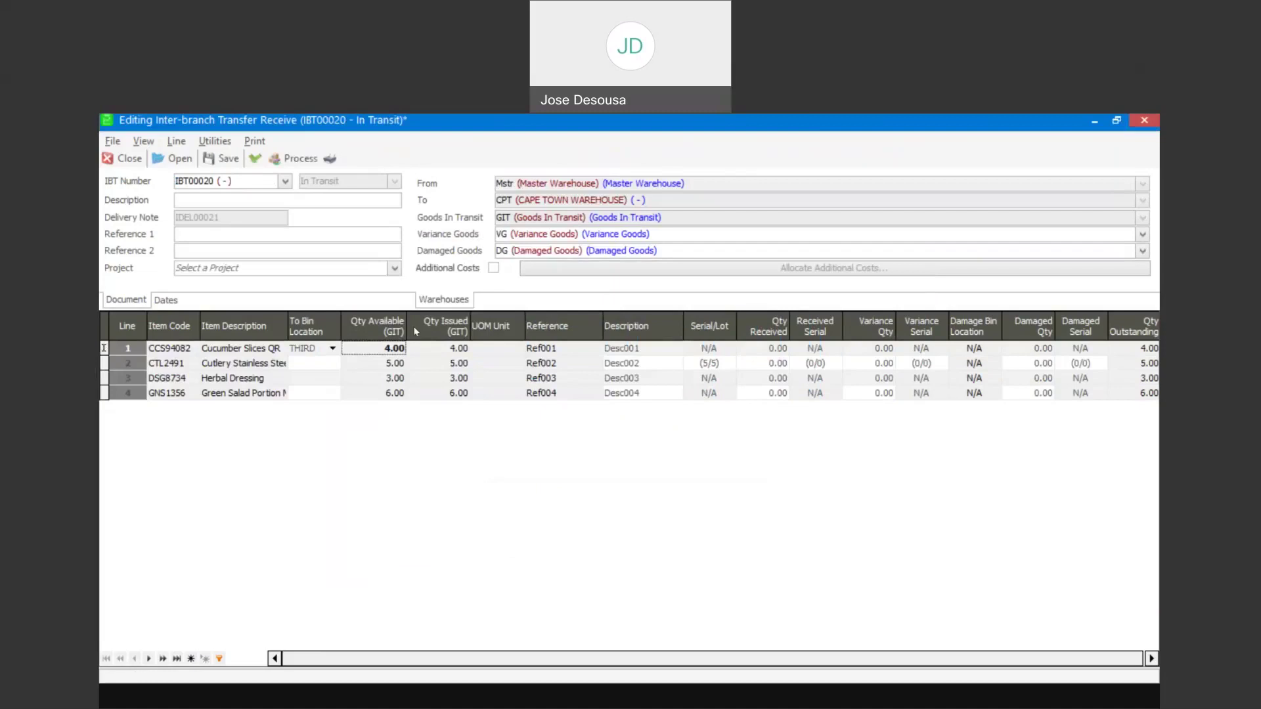
pyautogui.press('Tab')
pyautogui.press('Tab')
pyautogui.press('Tab')
pyautogui.press('Tab')
pyautogui.press('Tab')
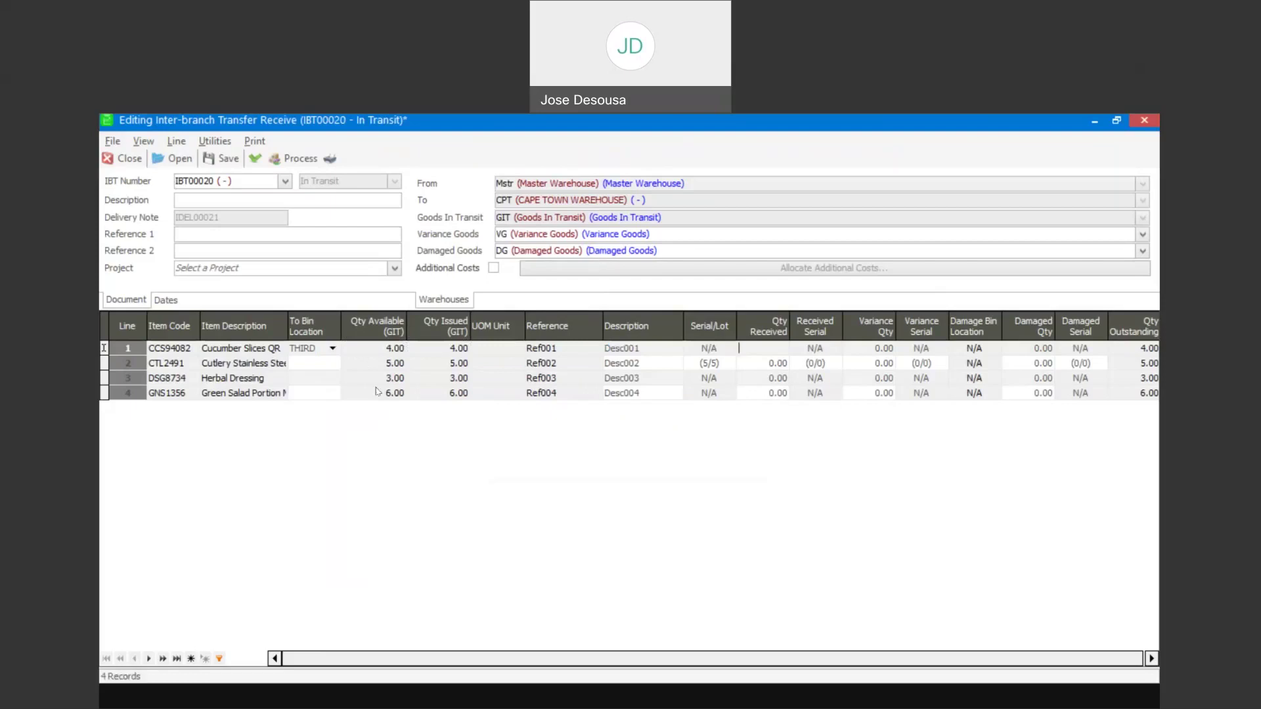
pyautogui.write('4')
pyautogui.press('Tab')
pyautogui.press('Tab')
pyautogui.press('Tab')
pyautogui.press('Tab')
pyautogui.press('Tab')
pyautogui.press('Tab')
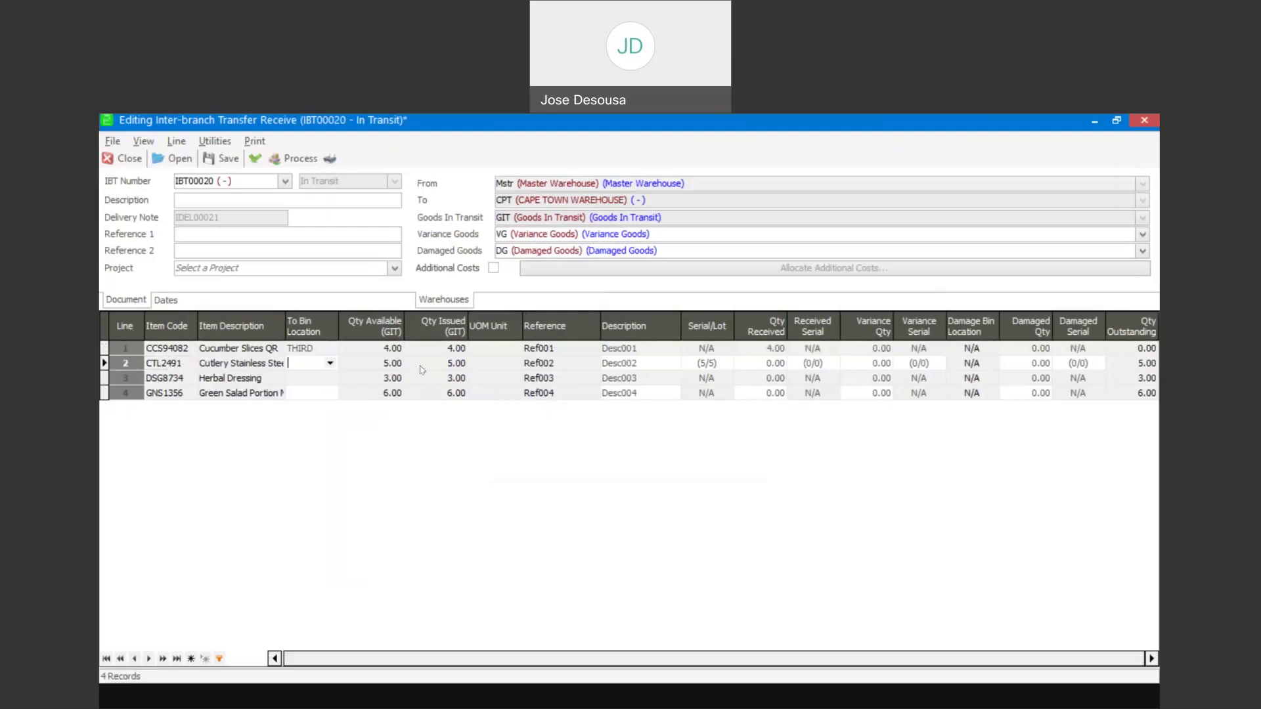
# Step: On the CTL2491 cutlery line, choose bin location THIRD and enter a received quantity of 5
pyautogui.click(330, 363)
pyautogui.click(332, 394)
pyautogui.press('Tab')
pyautogui.press('Tab')
pyautogui.press('Tab')
pyautogui.press('Tab')
pyautogui.press('Tab')
pyautogui.press('Tab')
pyautogui.press('Tab')
pyautogui.click(765, 368)
pyautogui.write('5')
pyautogui.press('Tab')
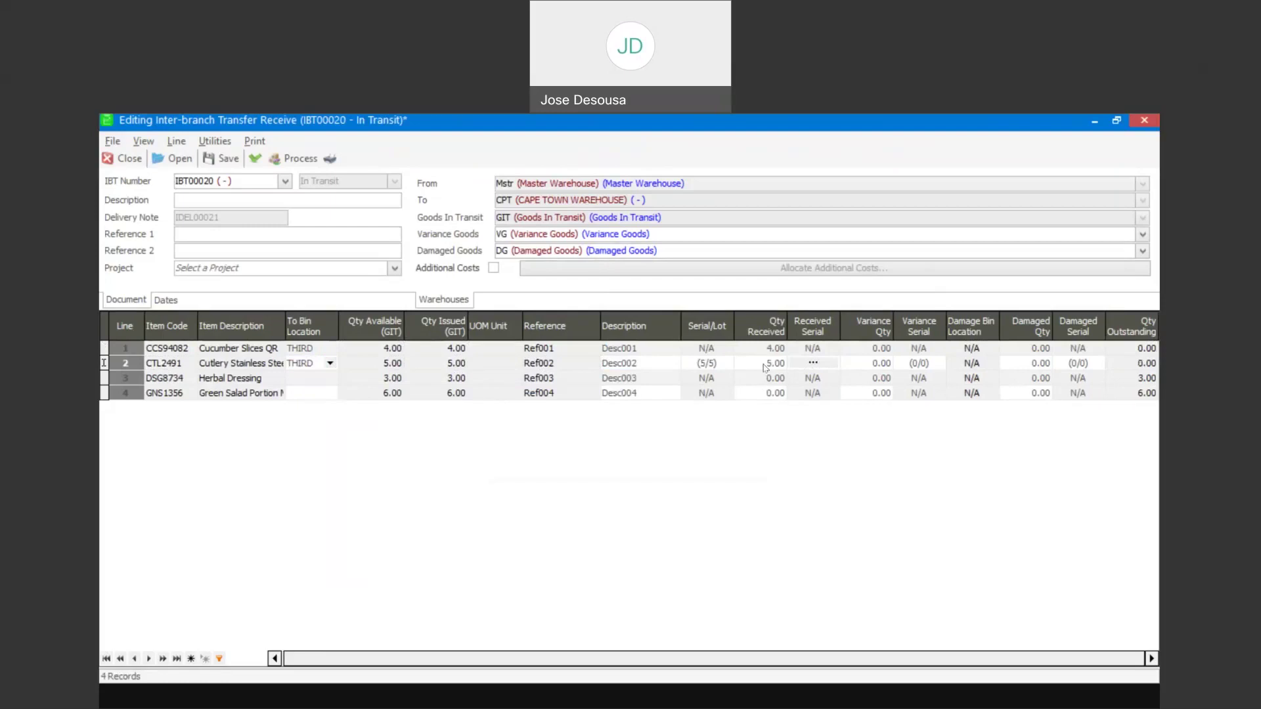
# Step: Assign serial numbers CS004 to CS008 as the received serials for CTL2491 and accept the selection
pyautogui.click(821, 365)
pyautogui.click(643, 289)
pyautogui.click(644, 289)
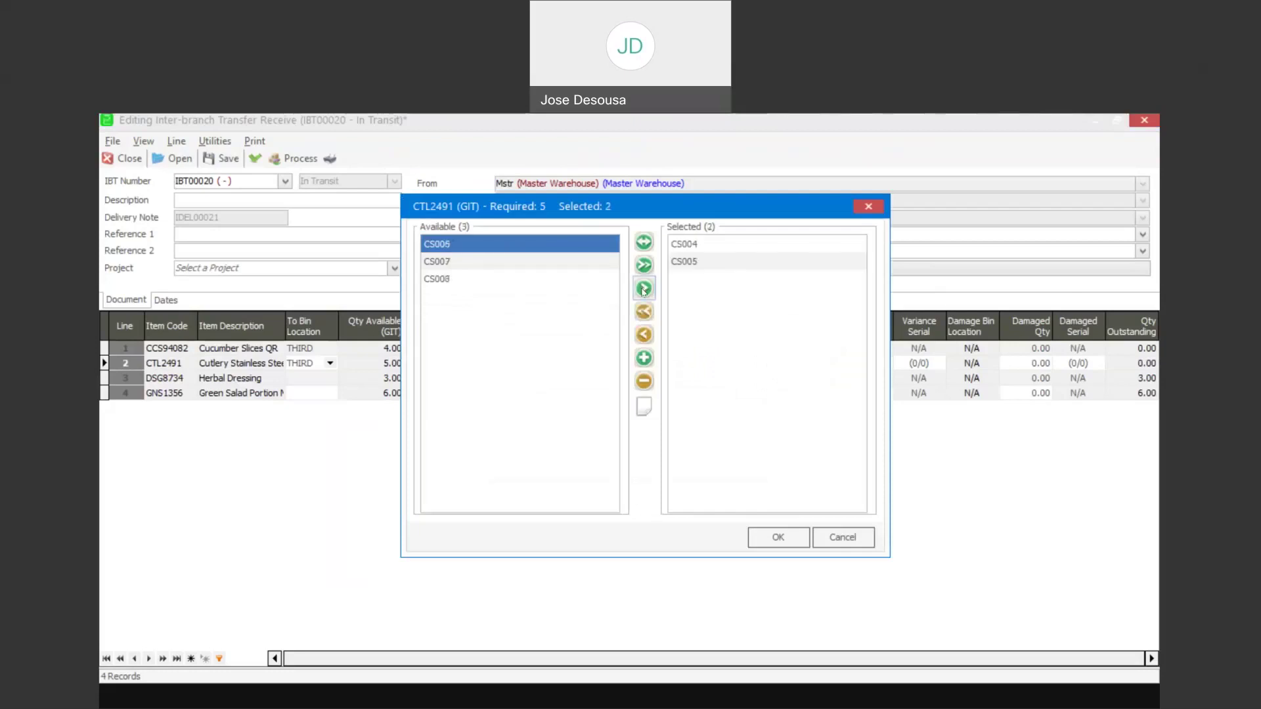
pyautogui.click(643, 289)
pyautogui.click(644, 289)
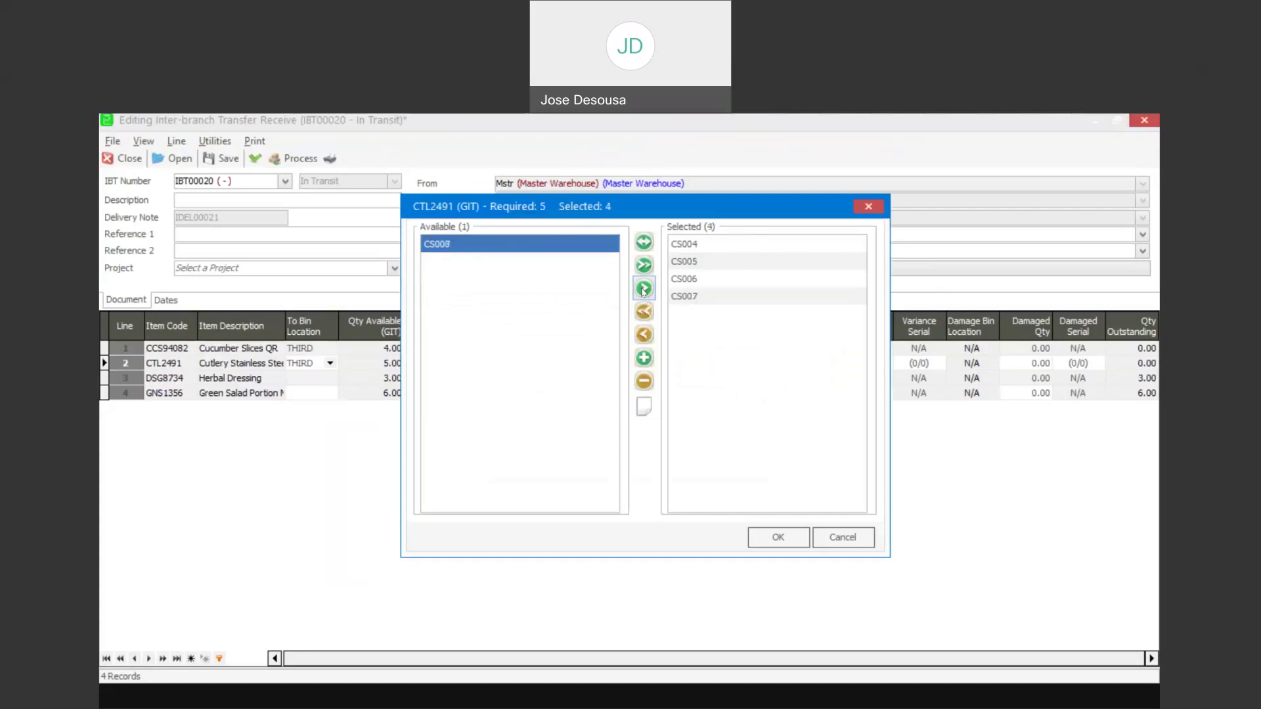
pyautogui.click(643, 289)
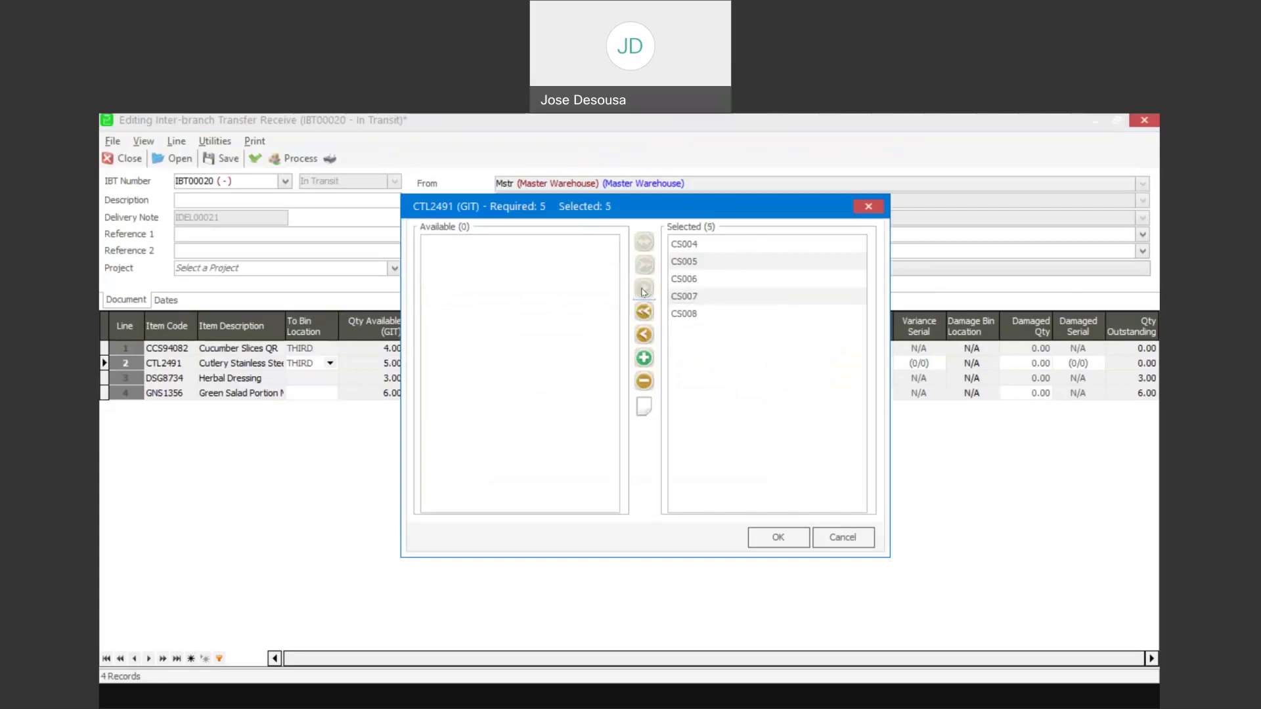
pyautogui.click(764, 537)
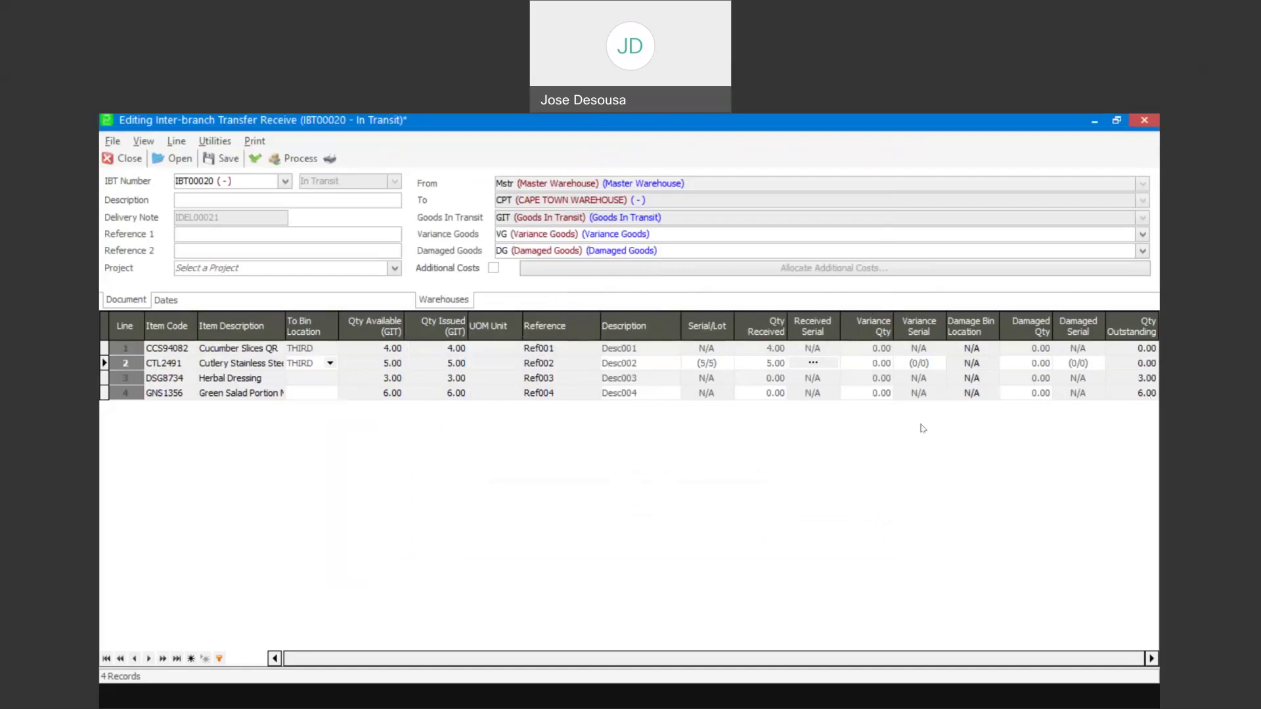
# Step: On the Herbal Dressing line, choose bin location THIRD and enter a received quantity of 2
pyautogui.click(328, 380)
pyautogui.click(330, 378)
pyautogui.click(334, 404)
pyautogui.press('Tab')
pyautogui.press('Tab')
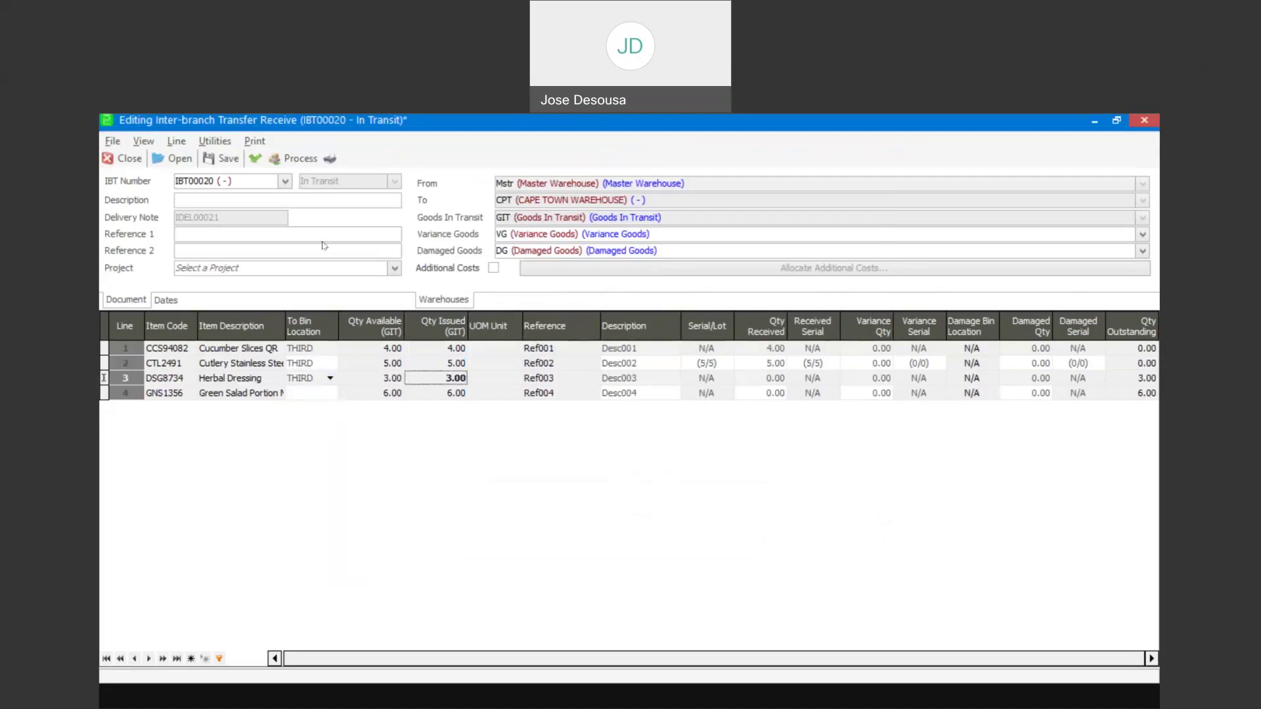
pyautogui.press('Tab')
pyautogui.press('Tab')
pyautogui.press('Tab')
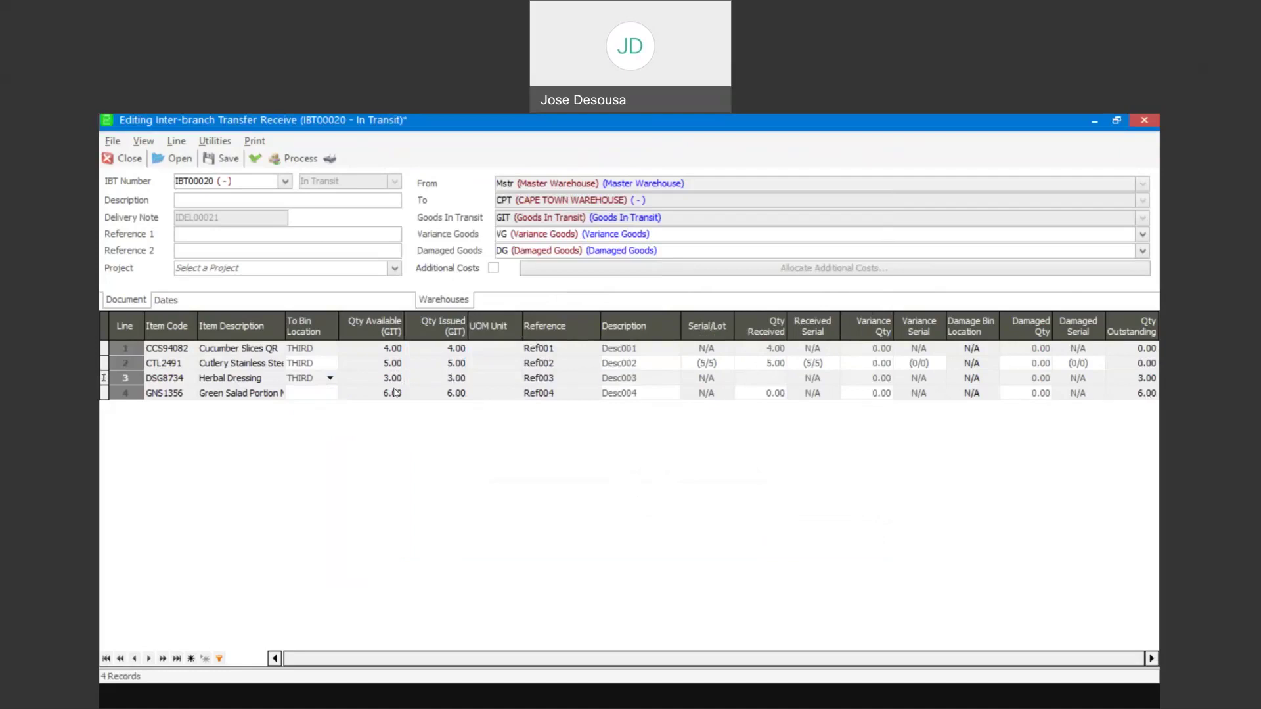
pyautogui.write('2')
# Step: Enter a damaged quantity of 1 on the Herbal Dressing line
pyautogui.press('Tab')
pyautogui.press('Tab')
pyautogui.press('Tab')
pyautogui.press('Tab')
pyautogui.write('1')
pyautogui.press('Tab')
pyautogui.press('Tab')
pyautogui.press('Tab')
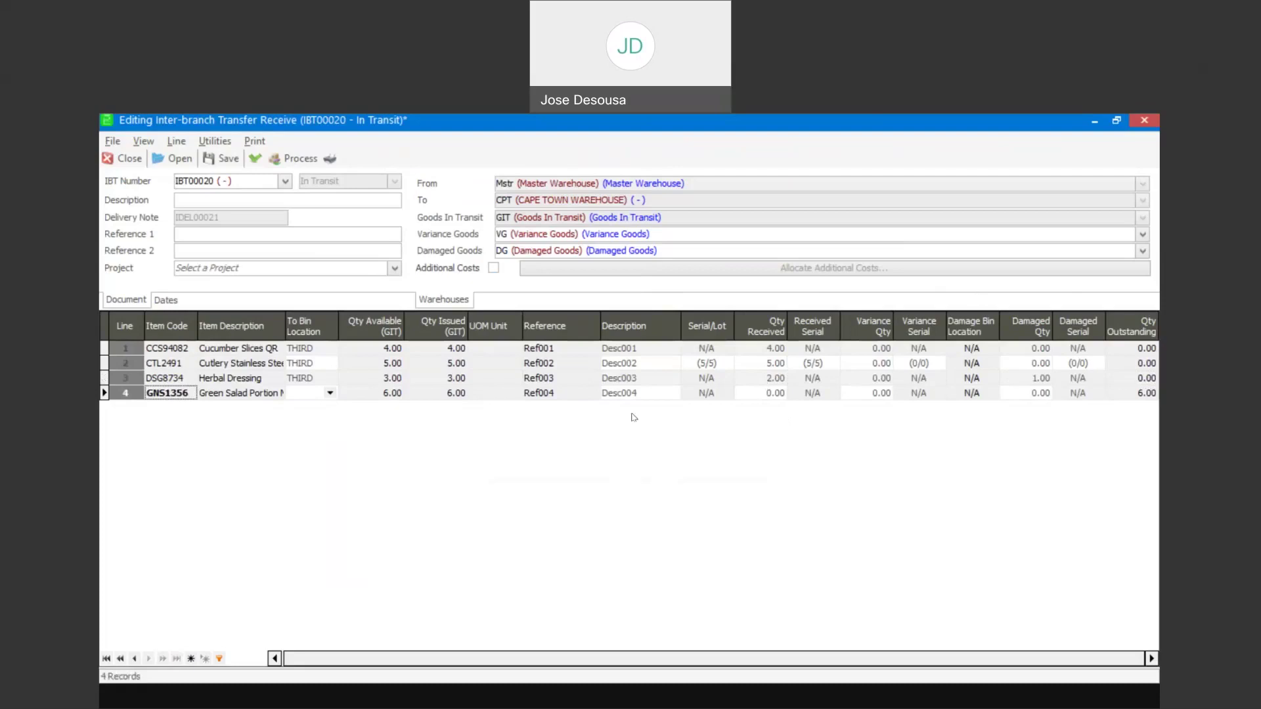
# Step: On the GNS1356 green salad line, choose bin location THIRD and enter a received quantity of 3
pyautogui.click(331, 393)
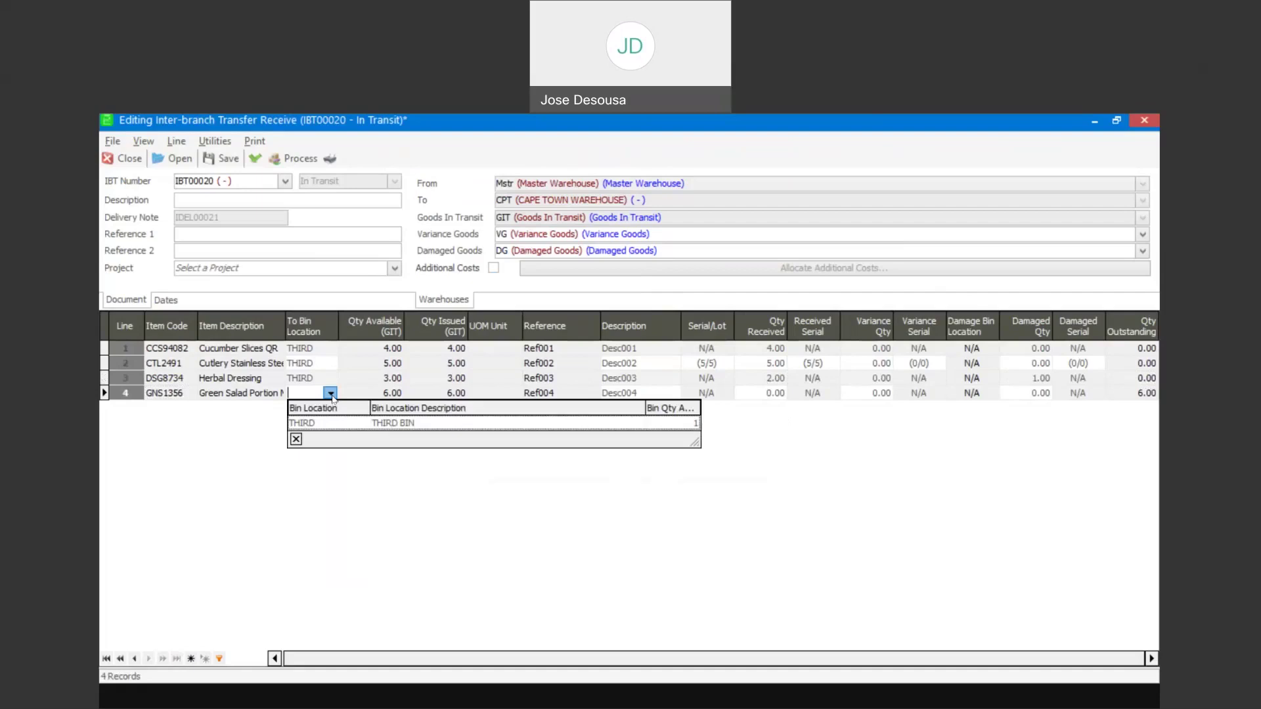
pyautogui.click(328, 420)
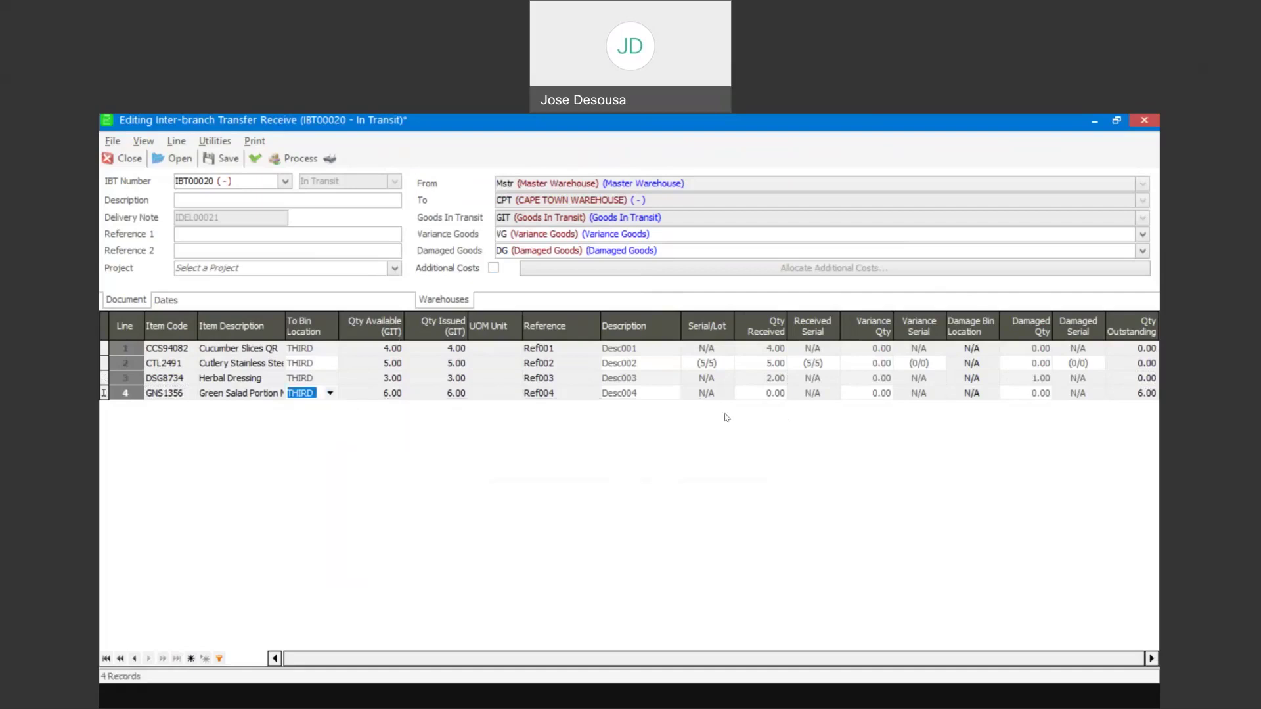
pyautogui.click(746, 392)
pyautogui.write('3')
# Step: Enter a variance quantity of 3 on the GNS1356 green salad line
pyautogui.press('Tab')
pyautogui.press('Tab')
pyautogui.write('3')
pyautogui.press('Tab')
pyautogui.press('Tab')
pyautogui.press('Tab')
pyautogui.press('Tab')
pyautogui.press('Tab')
pyautogui.press('Tab')
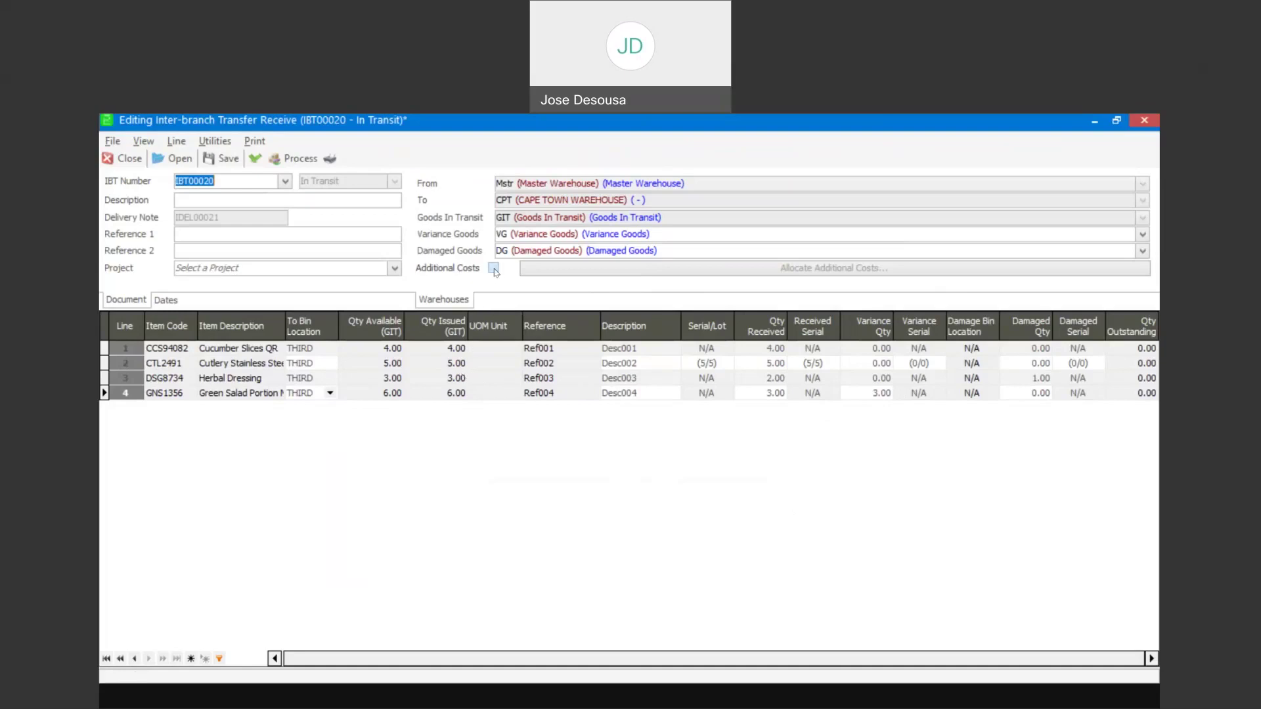
# Step: Enable additional costs on the transfer receipt and set the total additional supplier cost to R500
pyautogui.press('Escape')
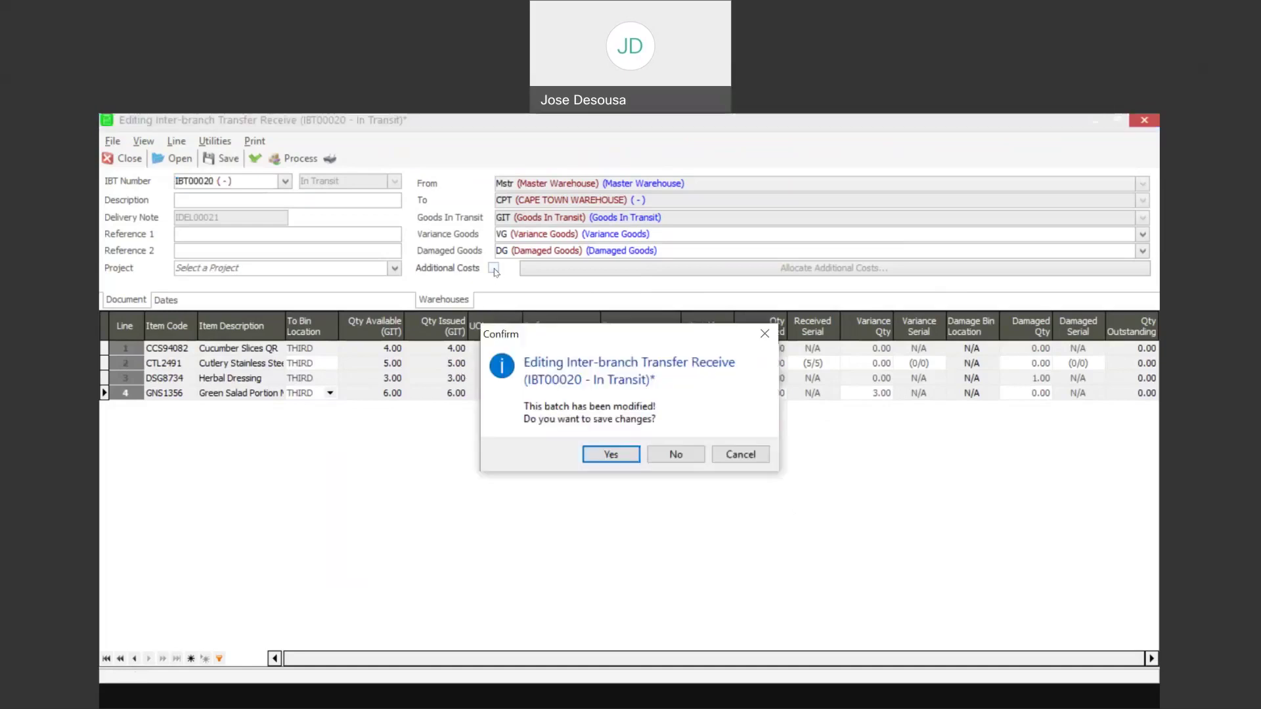
pyautogui.click(728, 451)
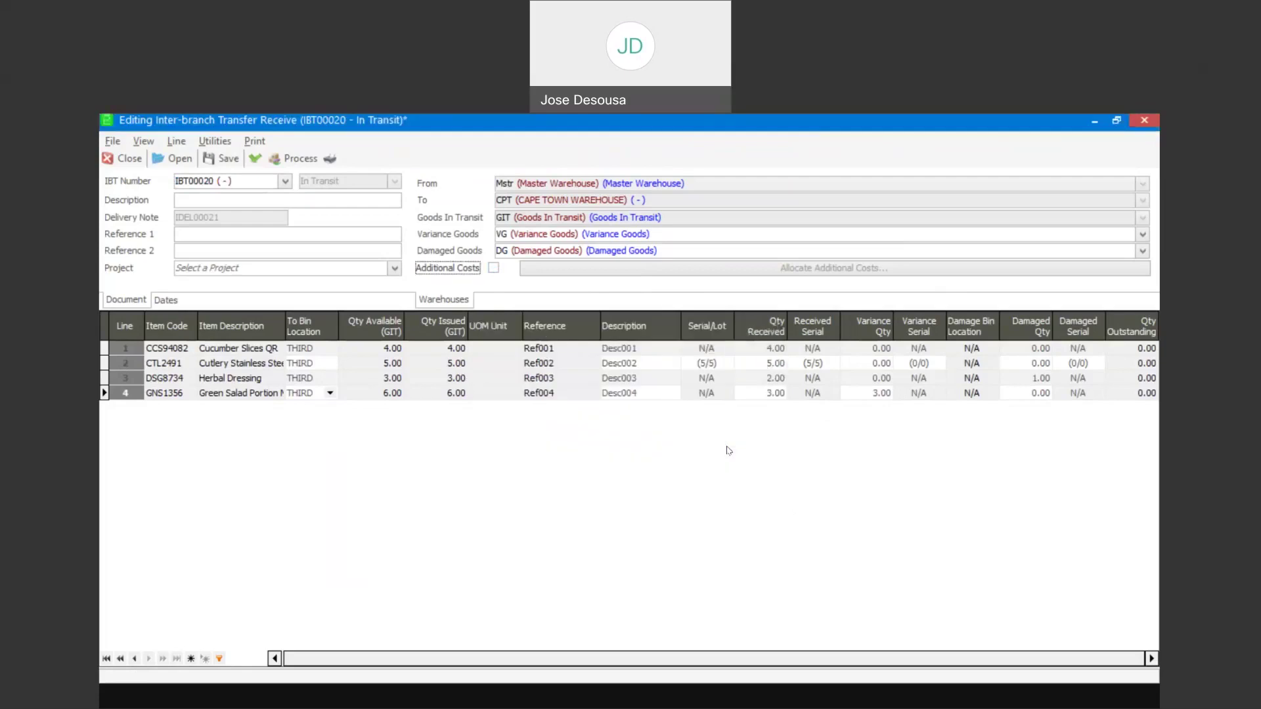
pyautogui.click(495, 269)
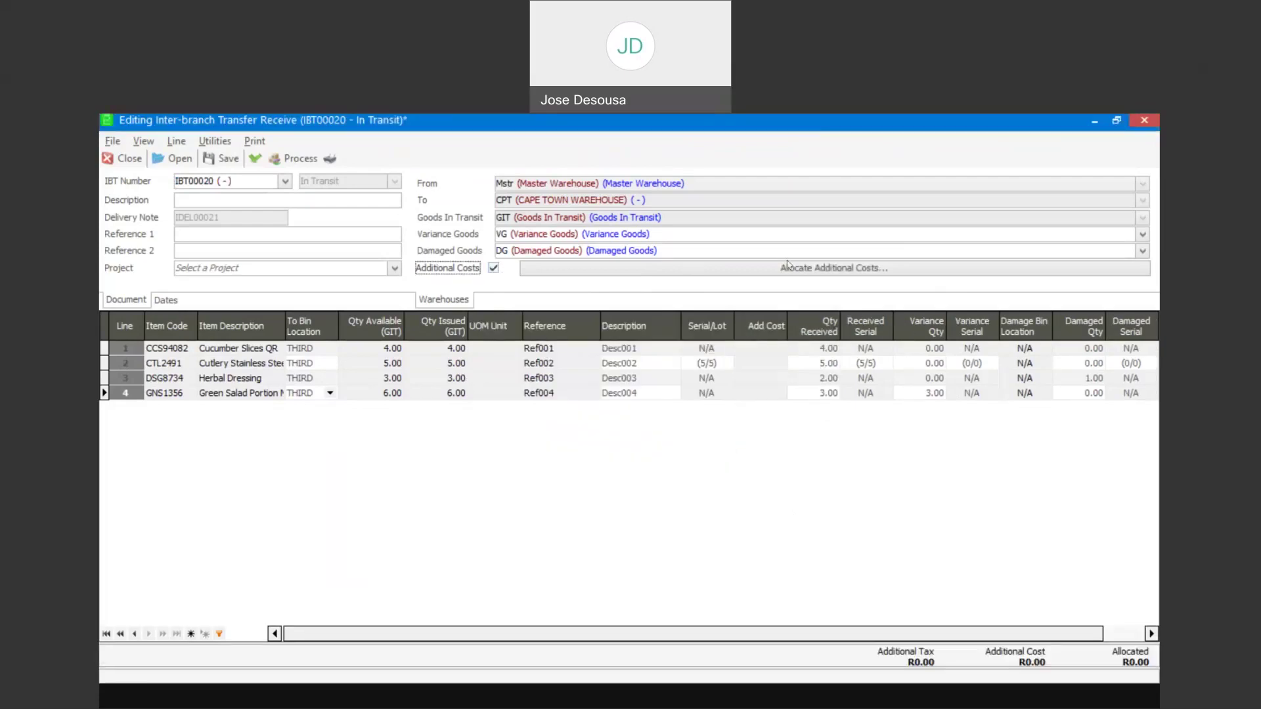
pyautogui.click(789, 274)
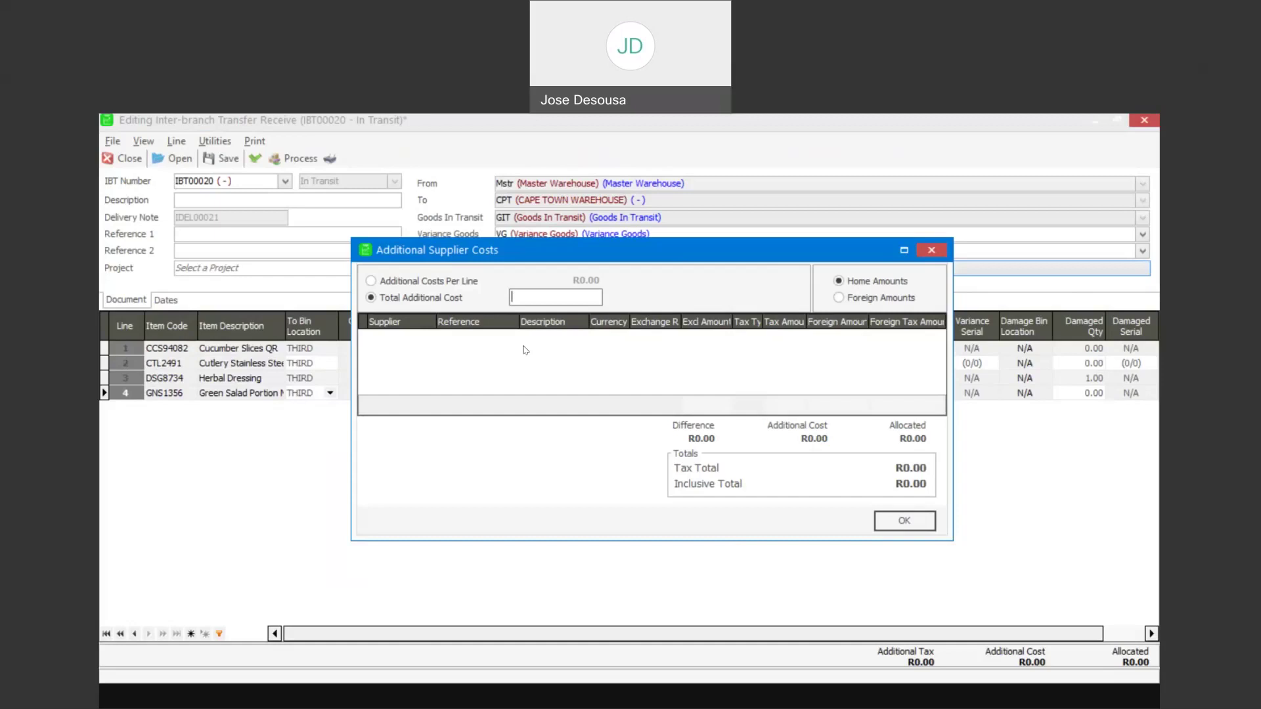
pyautogui.write('500')
pyautogui.press('Tab')
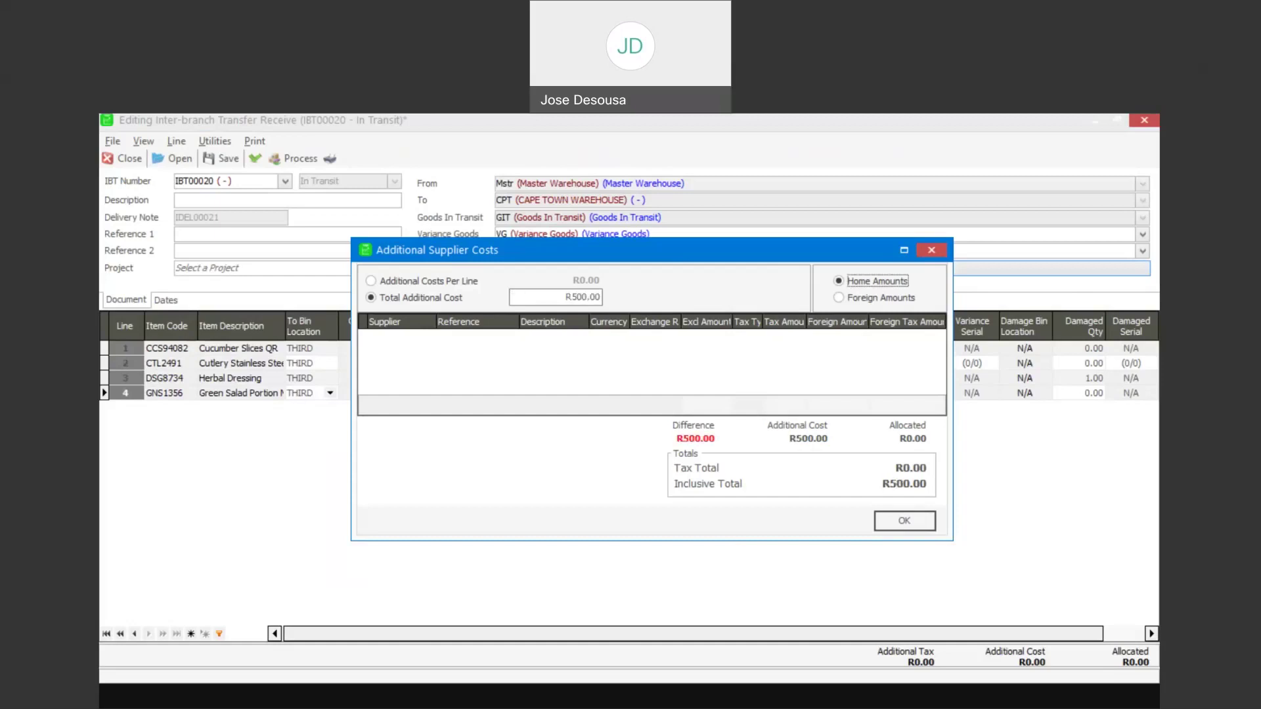
# Step: Add an additional cost line for supplier The Catering Company with reference INV234567 and description DELIVERY
pyautogui.click(428, 340)
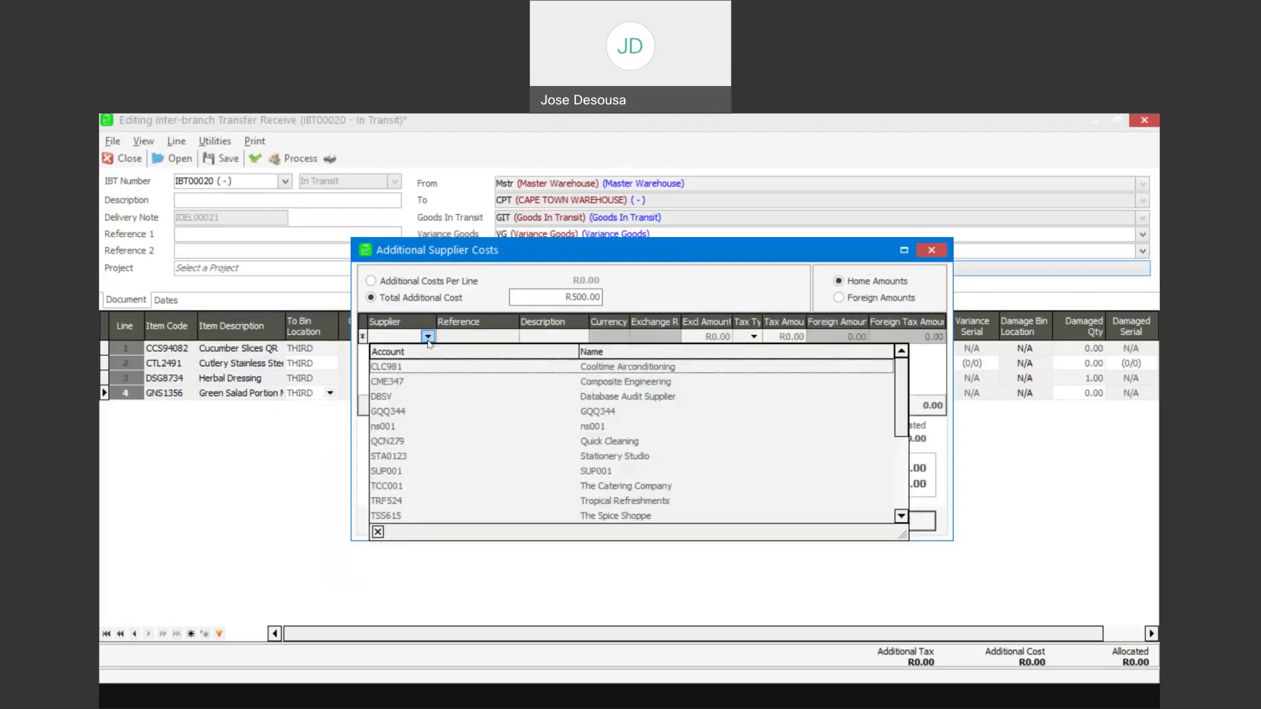
pyautogui.click(433, 491)
pyautogui.press('Tab')
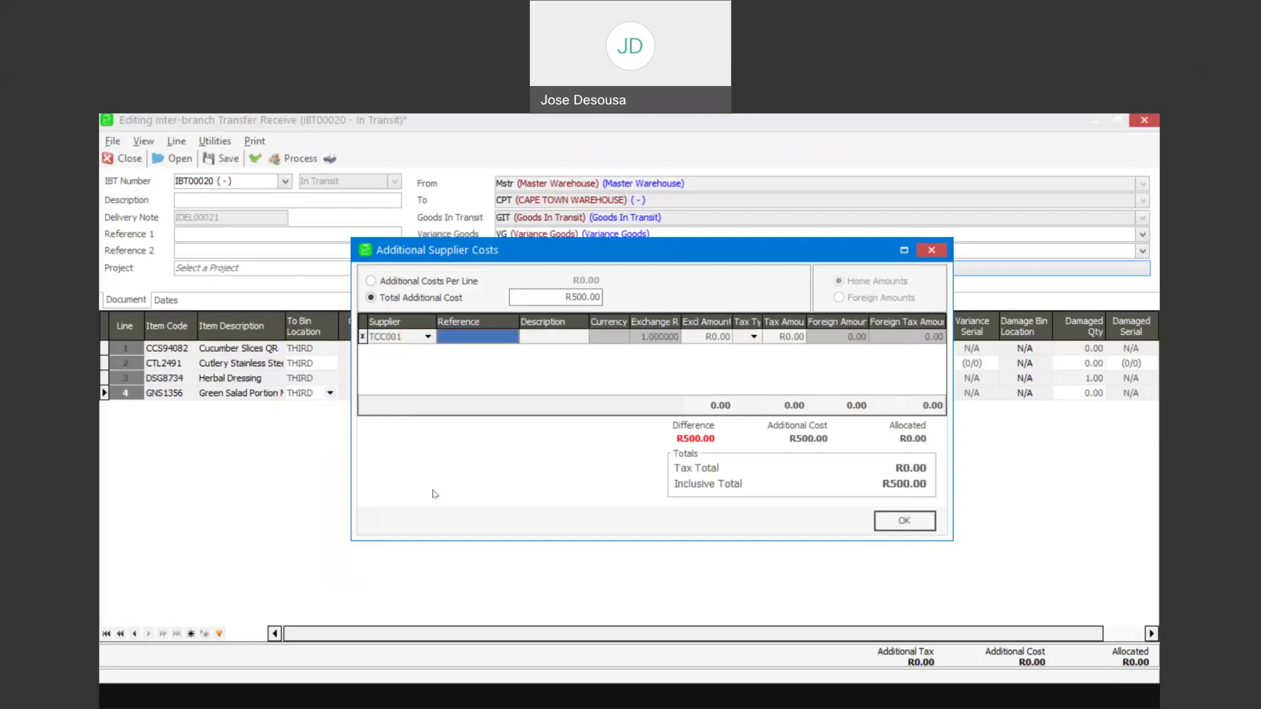
pyautogui.write('INV234567')
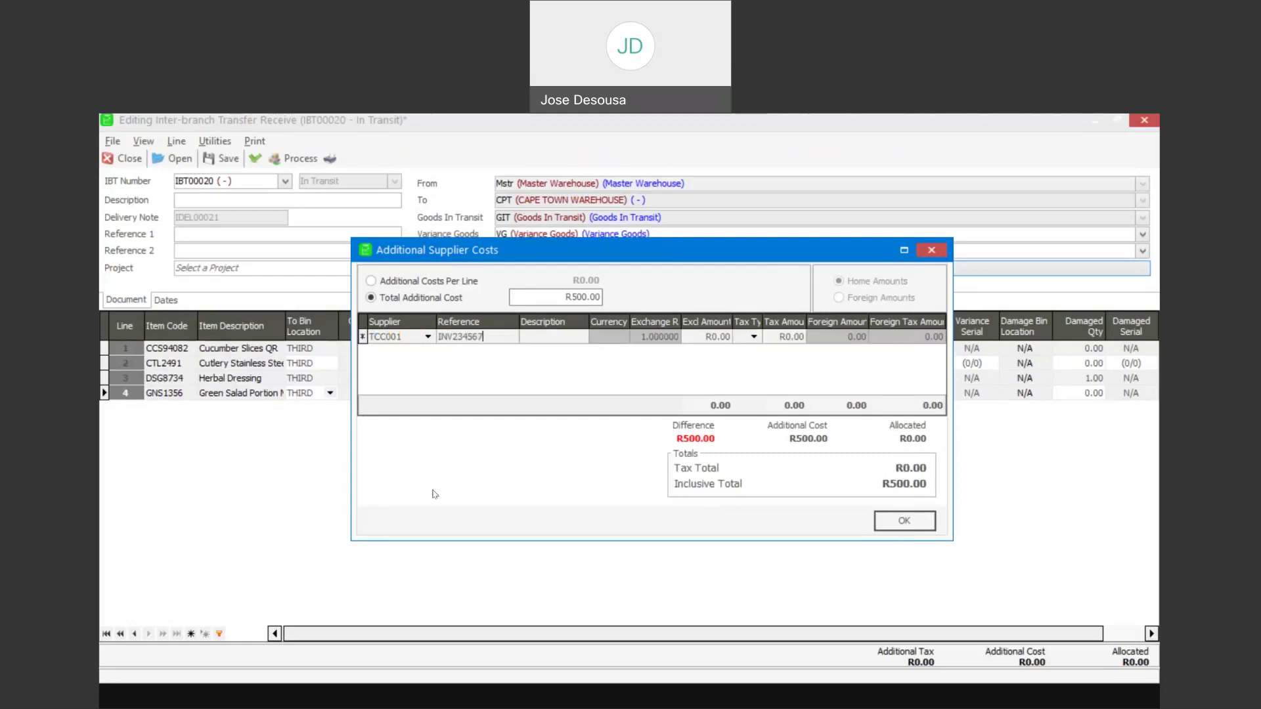
pyautogui.click(556, 337)
pyautogui.write('DELIVERY')
# Step: Set the delivery cost line's exclusive amount to 500 with zero-rate tax type 3 and accept the additional costs
pyautogui.click(713, 337)
pyautogui.press('BackSpace')
pyautogui.write('500')
pyautogui.click(754, 337)
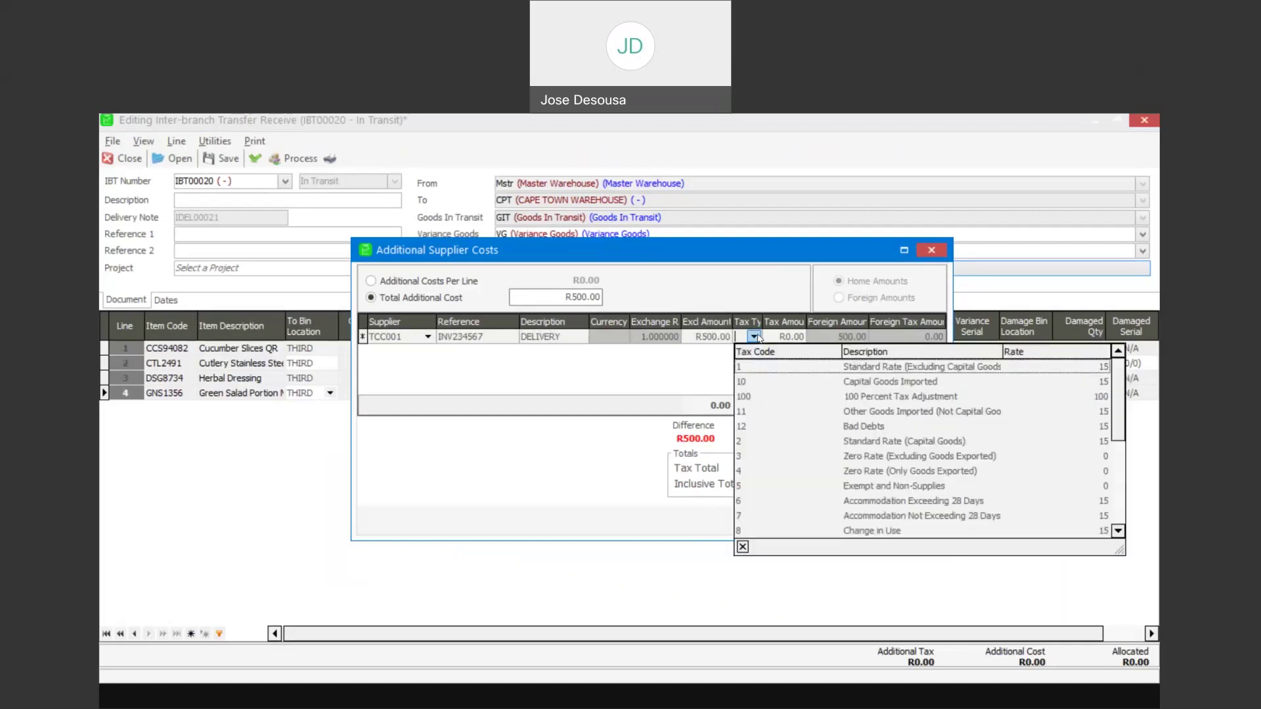
pyautogui.click(1074, 459)
pyautogui.press('Tab')
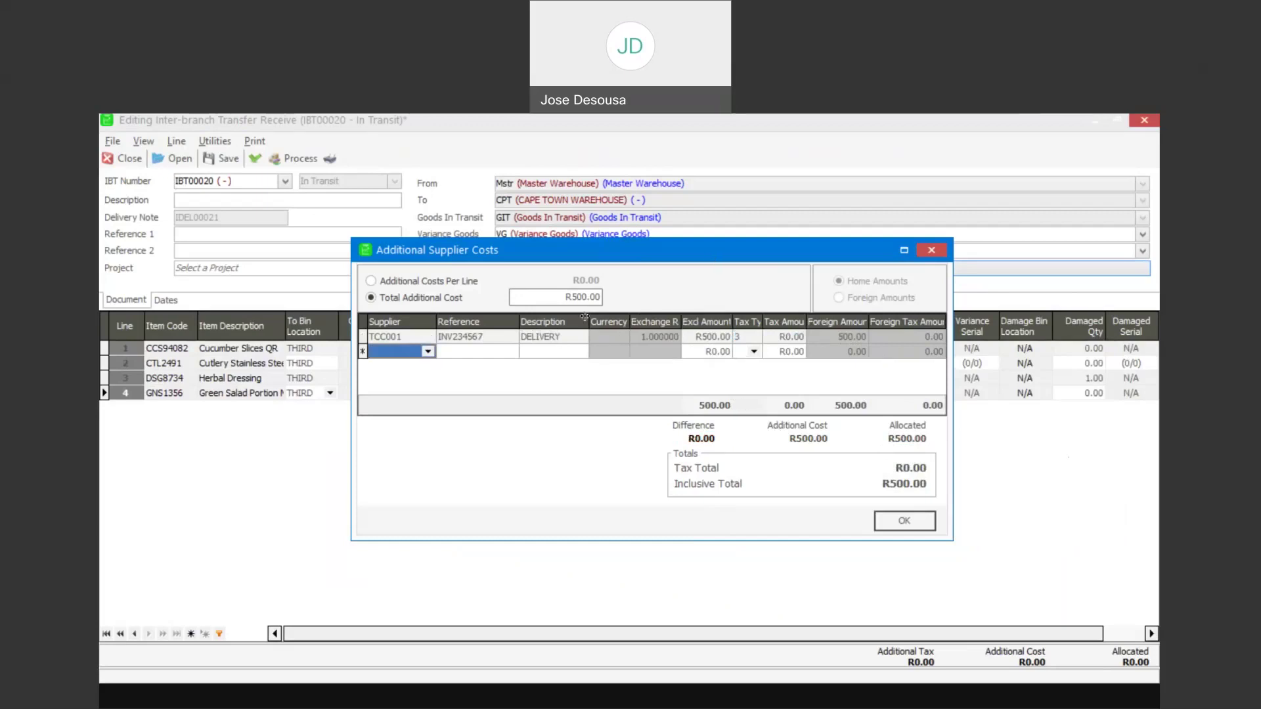
pyautogui.click(887, 524)
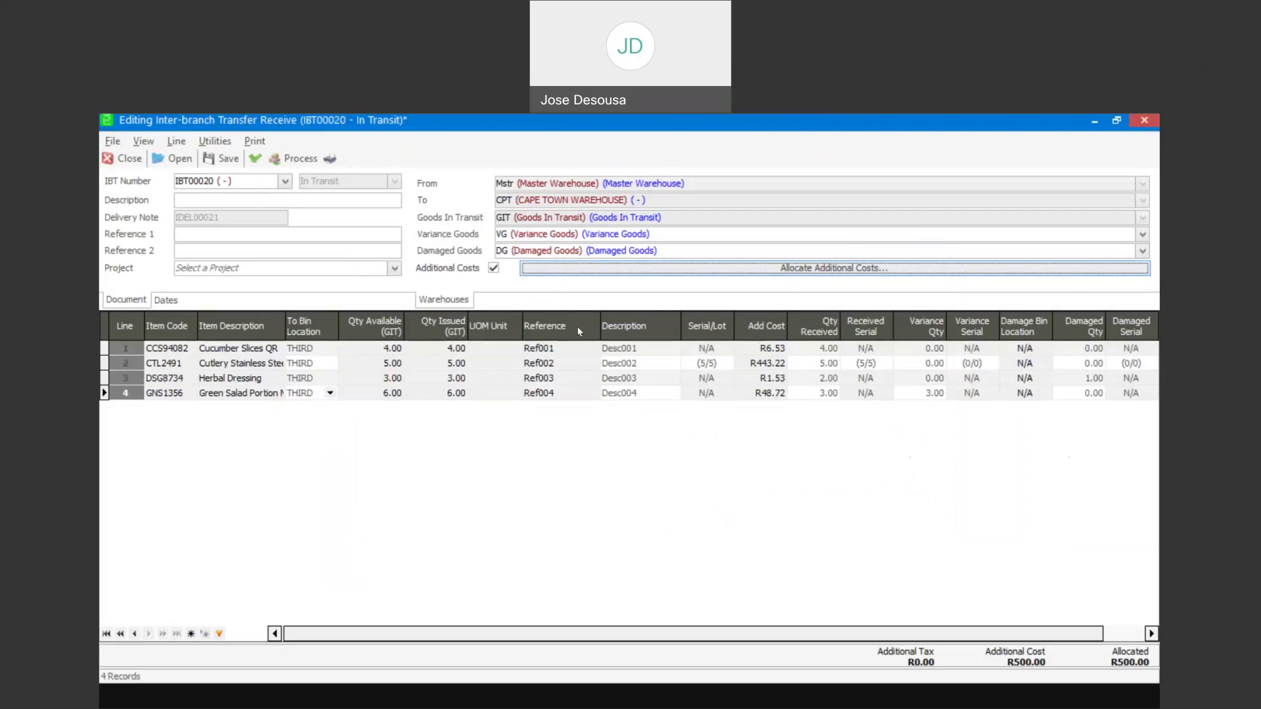
# Step: Validate the transfer receipt and process it, saving the changes
pyautogui.click(255, 160)
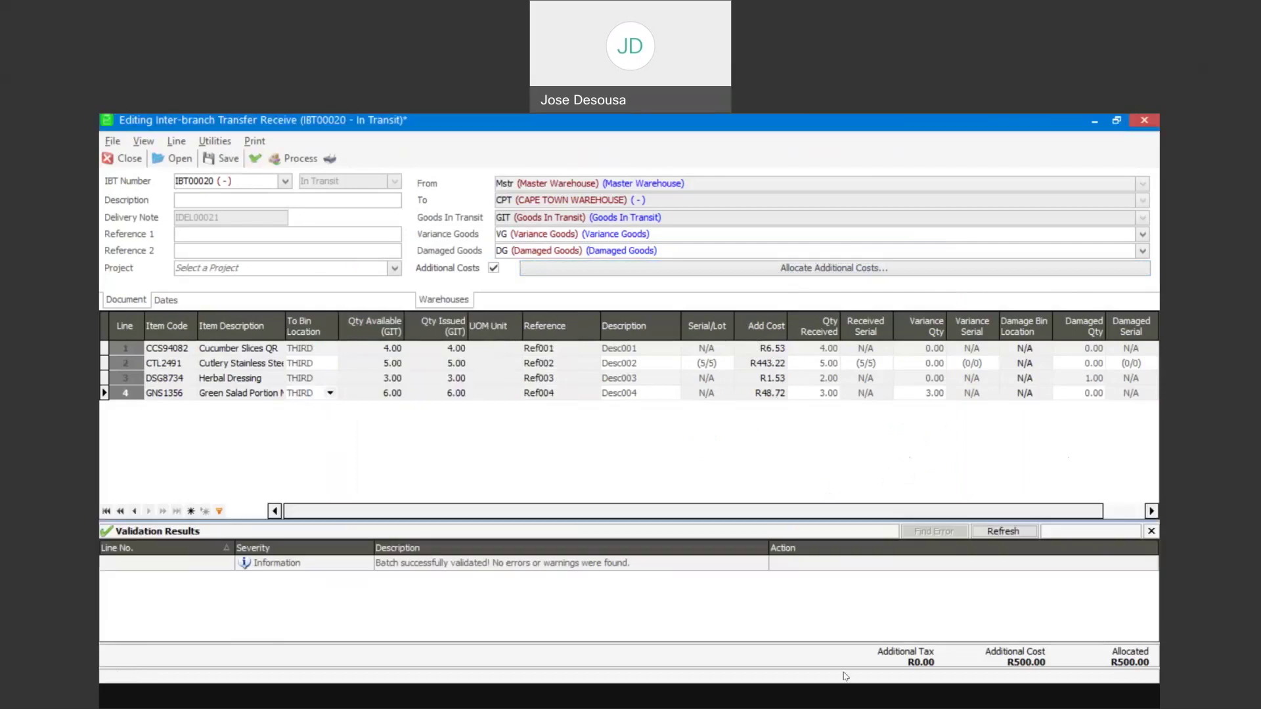
pyautogui.click(300, 159)
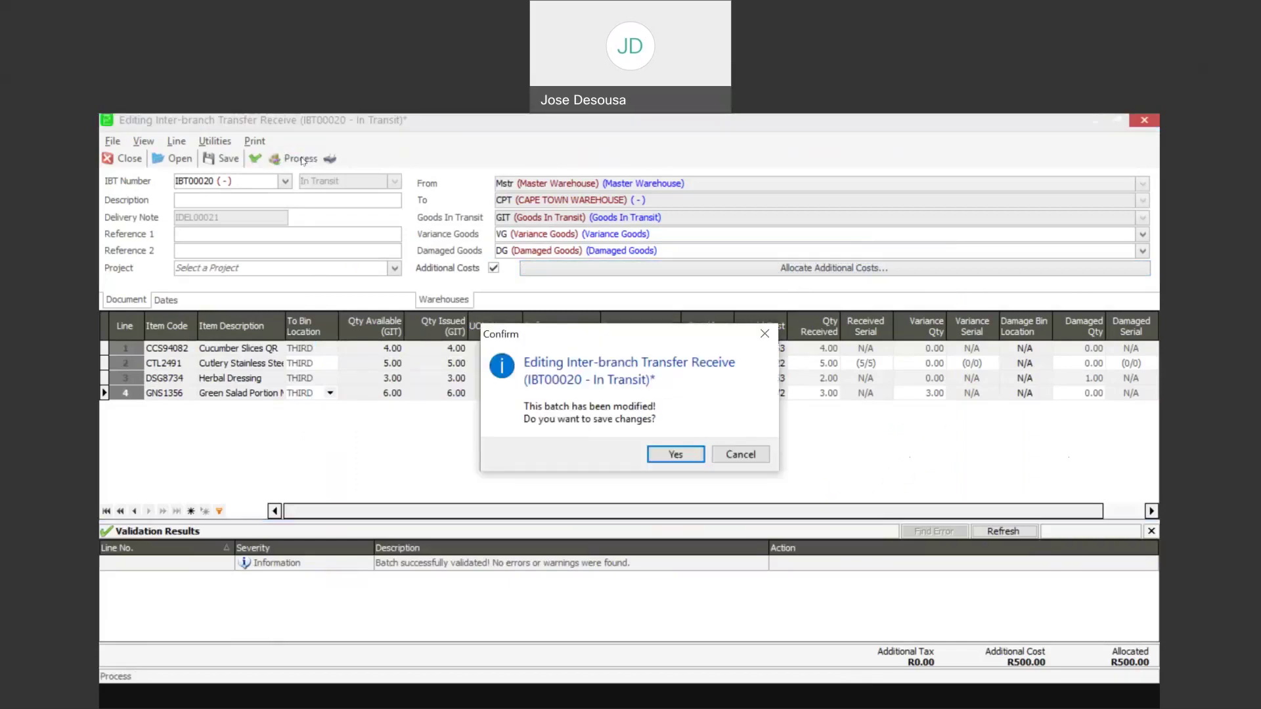
pyautogui.click(671, 455)
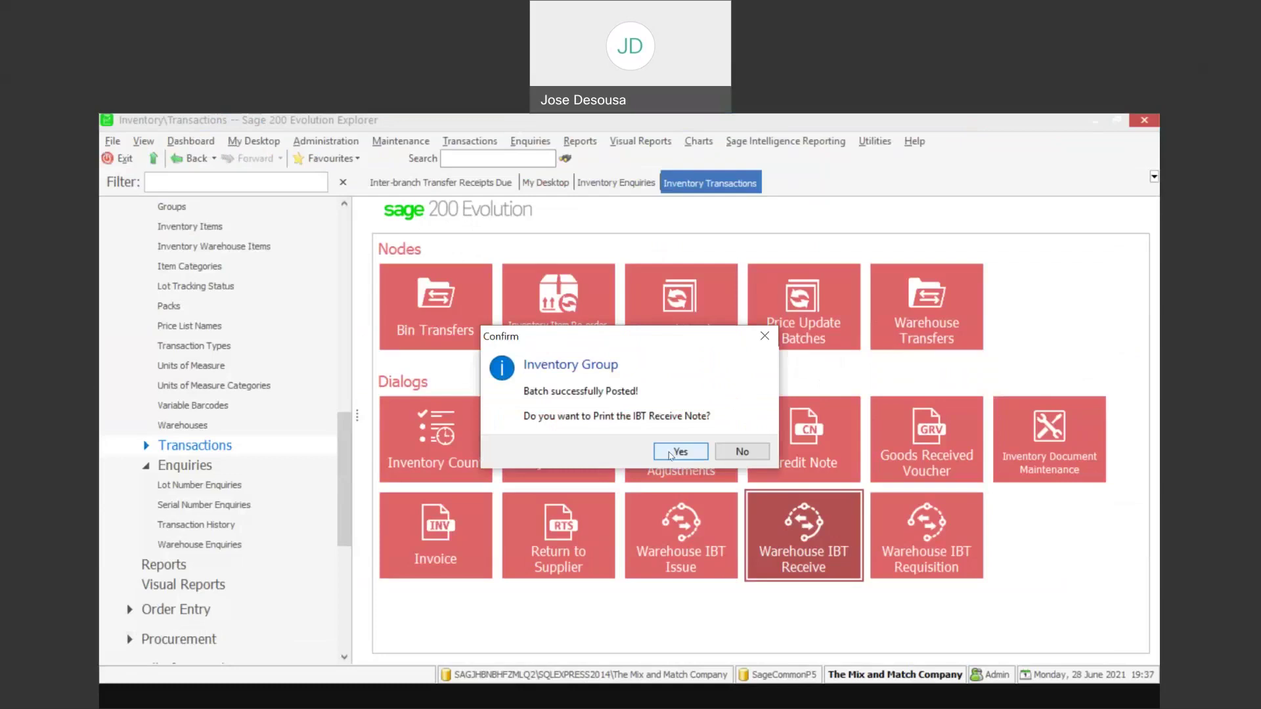
# Step: Preview the Warehouse IBT Receive Note, review its received, variance and damaged quantities, and close the preview
pyautogui.click(680, 452)
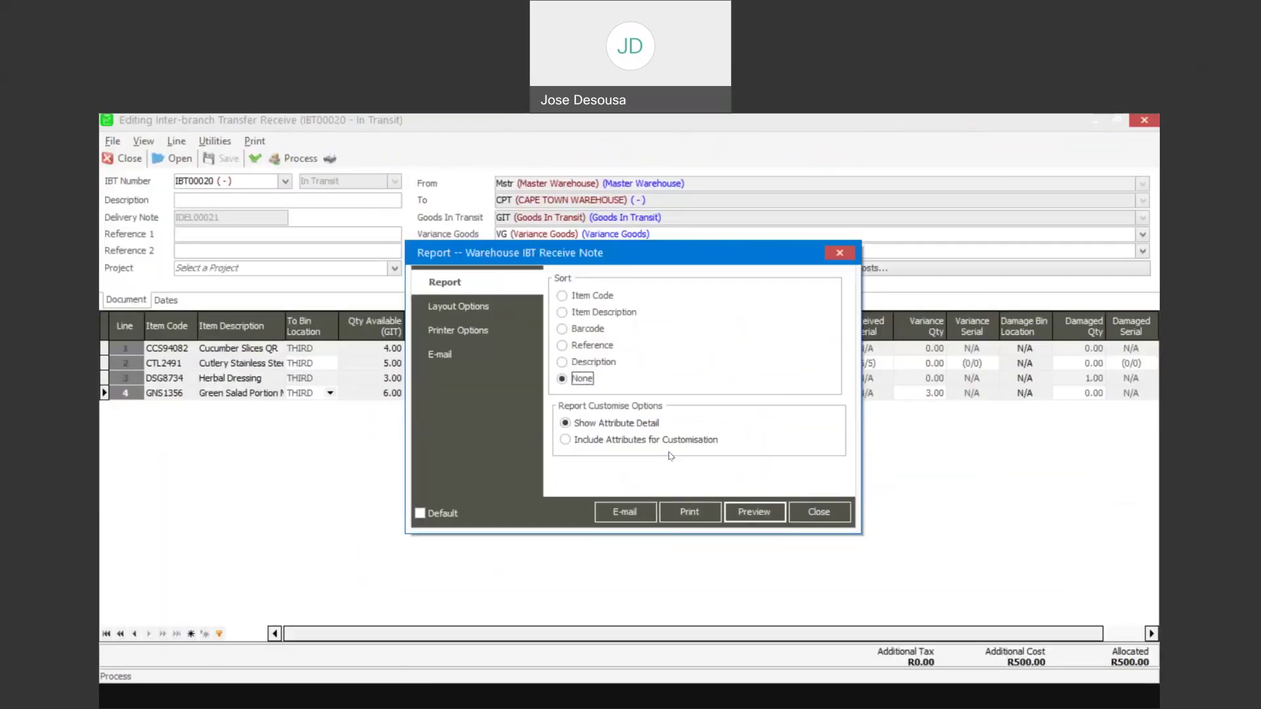
pyautogui.click(742, 507)
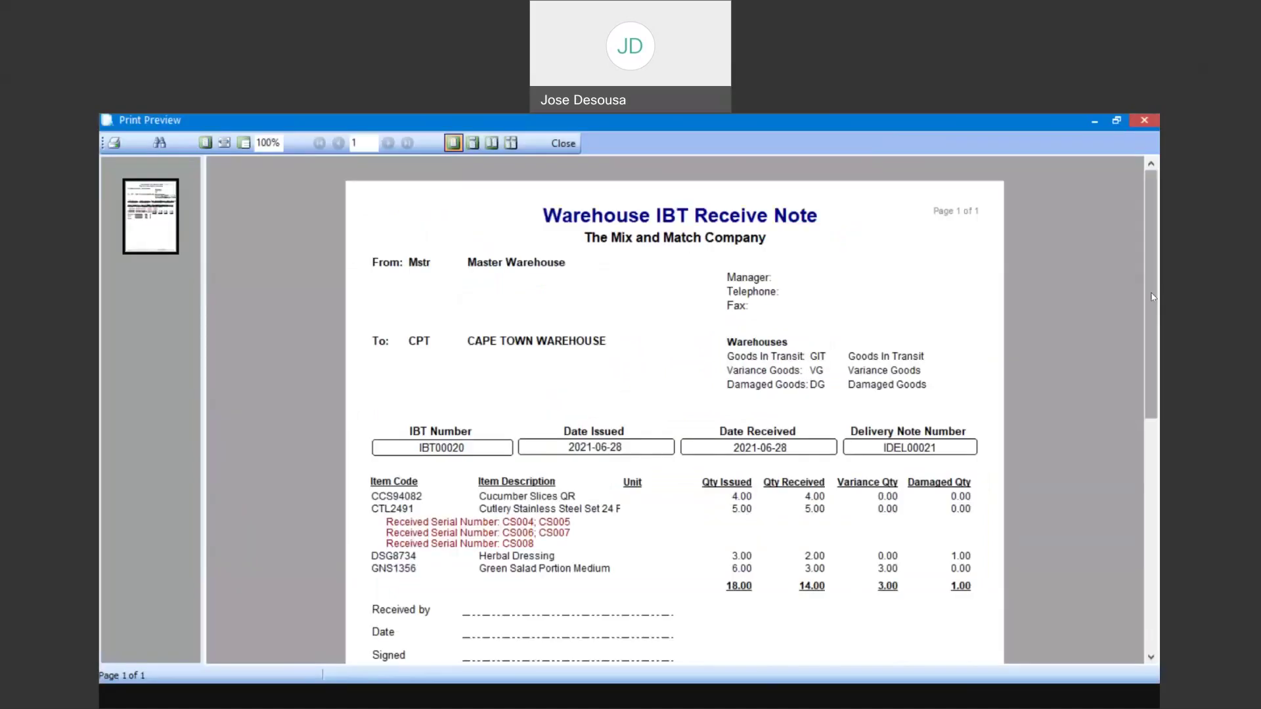
pyautogui.scroll(-1, 1154, 305)
pyautogui.moveTo(1154, 305); pyautogui.dragTo(1157, 318)
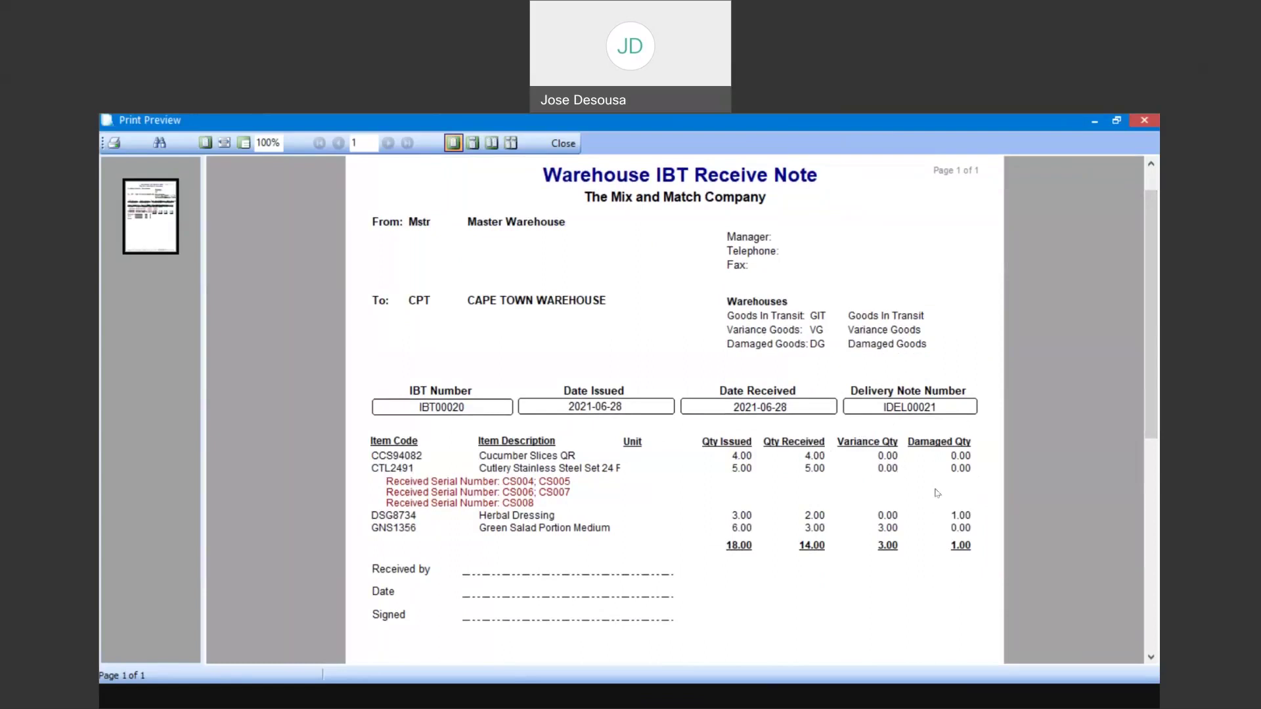
pyautogui.moveTo(1144, 368)
pyautogui.mouseDown()
pyautogui.moveTo(1153, 388)
pyautogui.moveTo(1051, 309)
pyautogui.moveTo(940, 258)
pyautogui.moveTo(891, 292)
pyautogui.mouseUp()
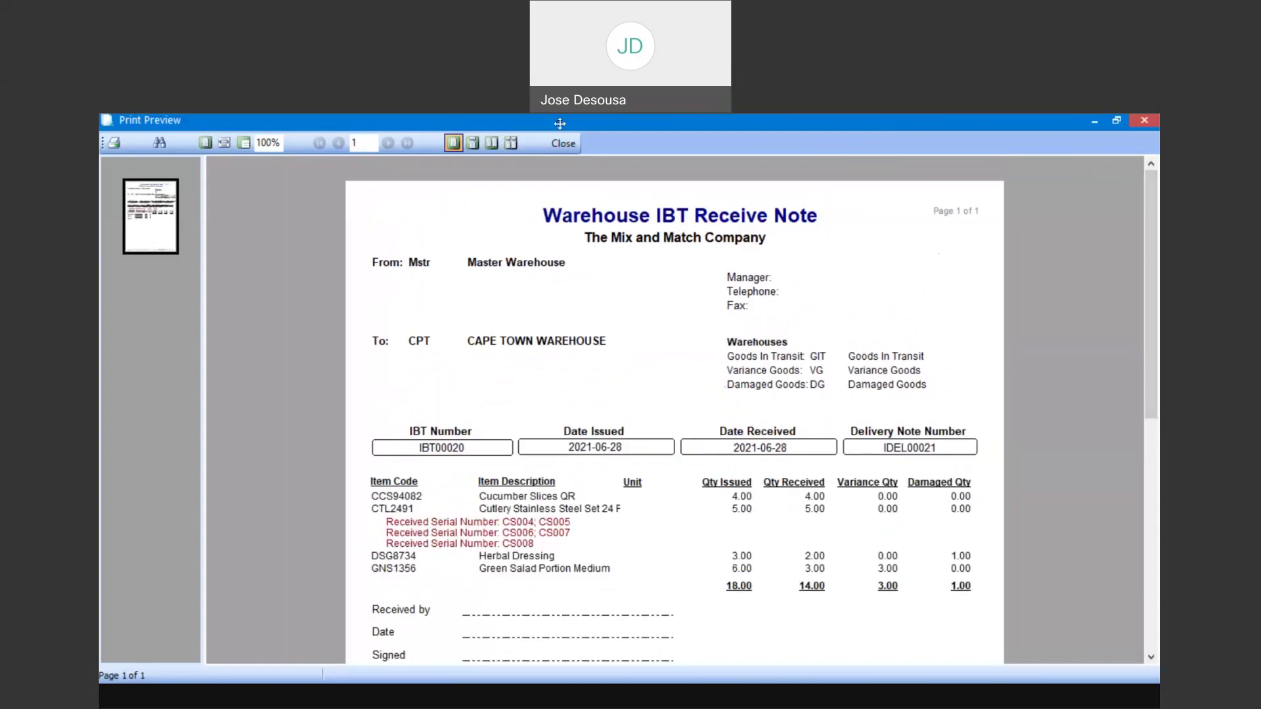
pyautogui.click(1148, 121)
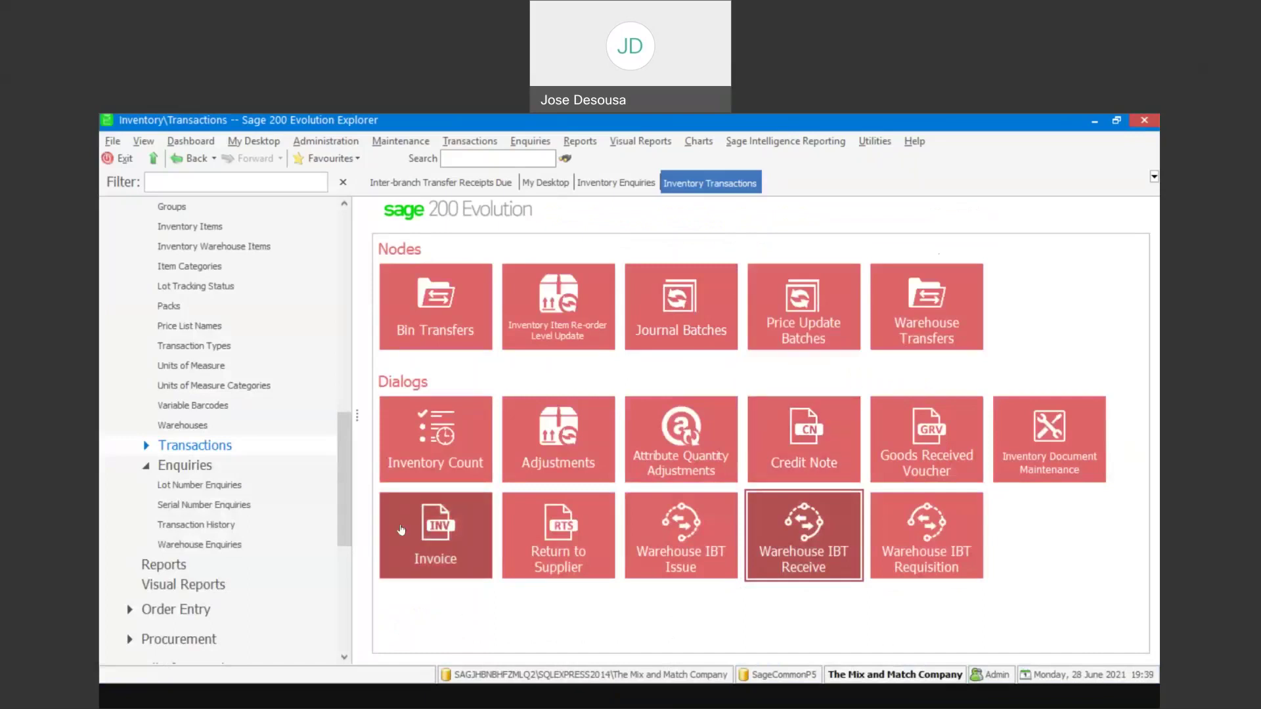
# Step: Reload the Cucumber Slices QR enquiry and review its transaction history and on-hand quantities per warehouse
pyautogui.click(287, 521)
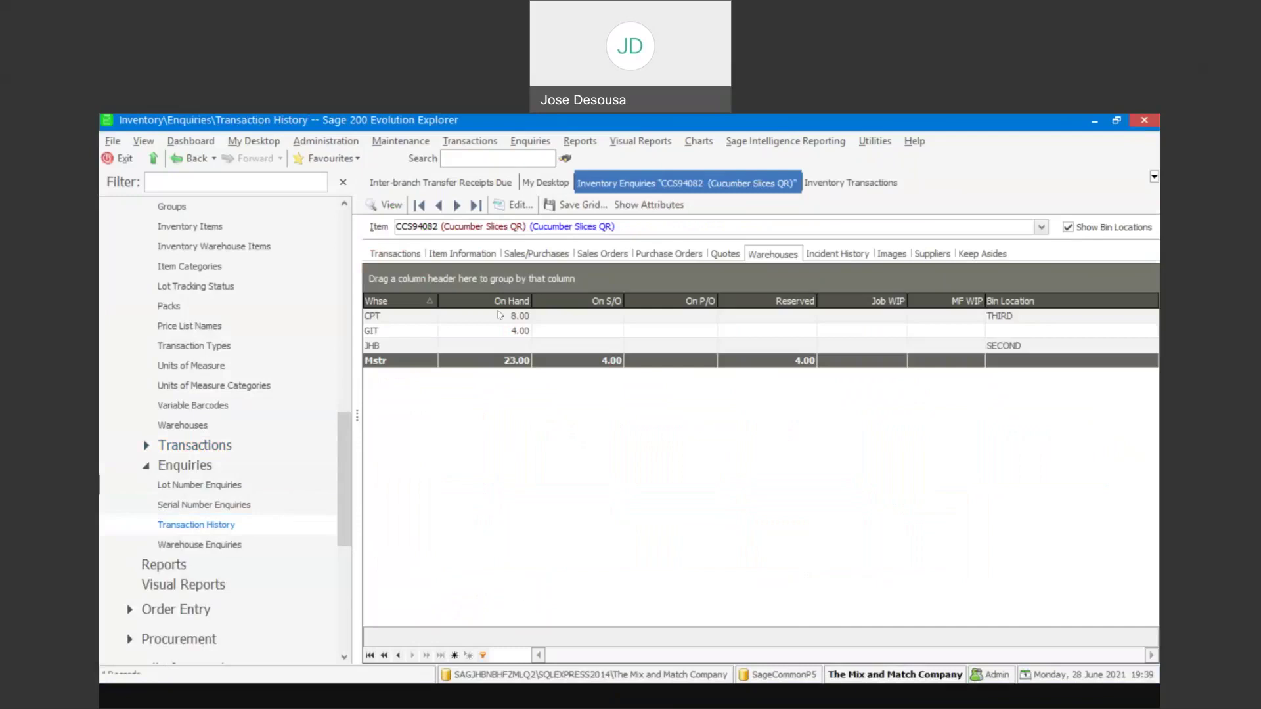
pyautogui.click(1042, 227)
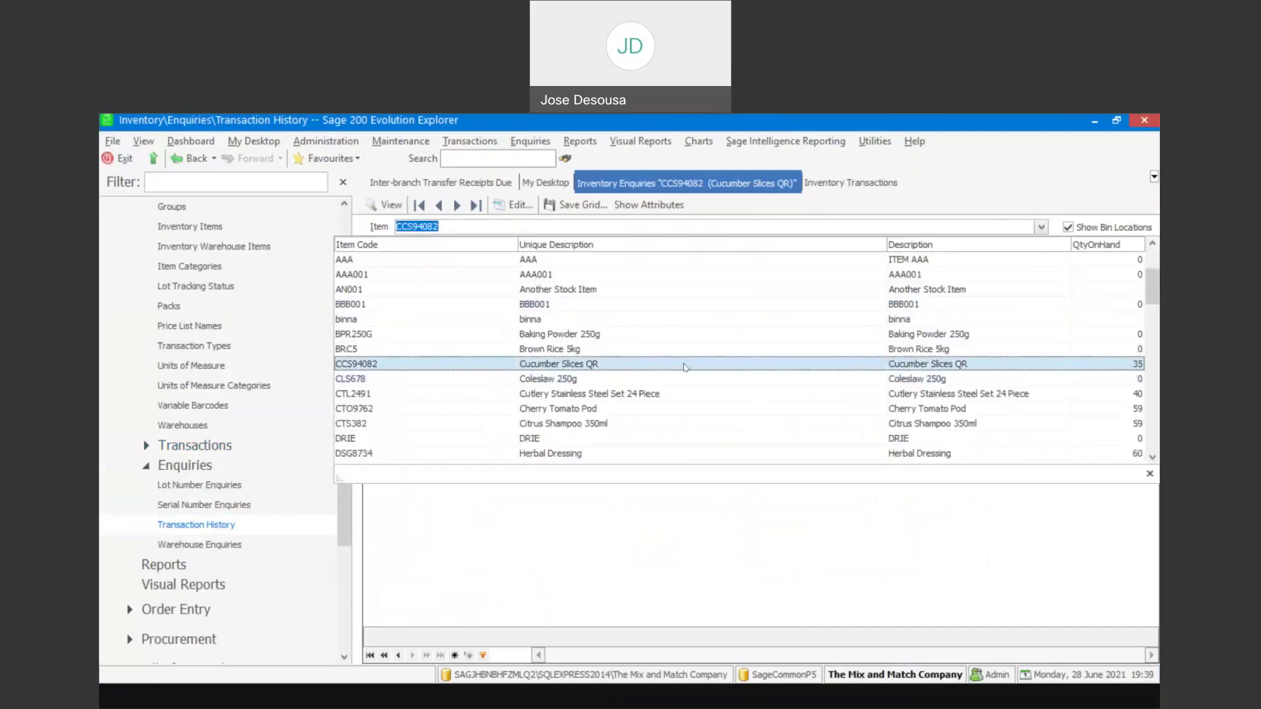
pyautogui.click(685, 367)
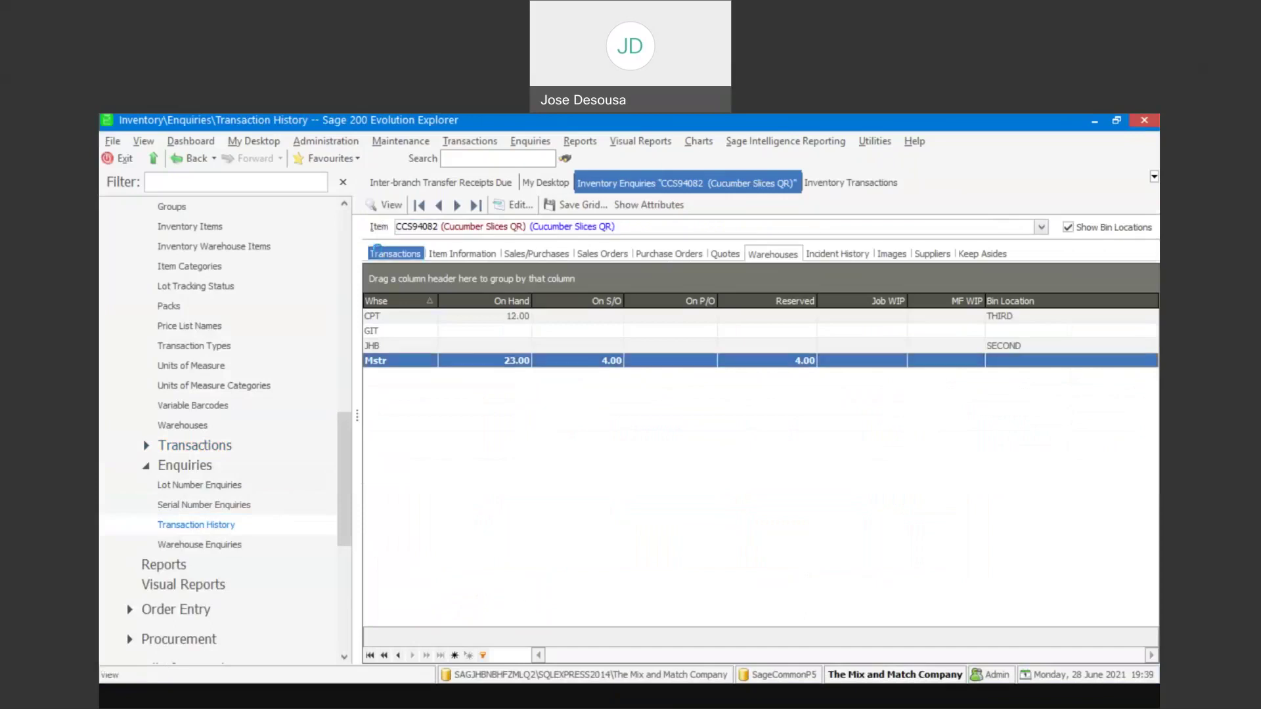
pyautogui.click(378, 252)
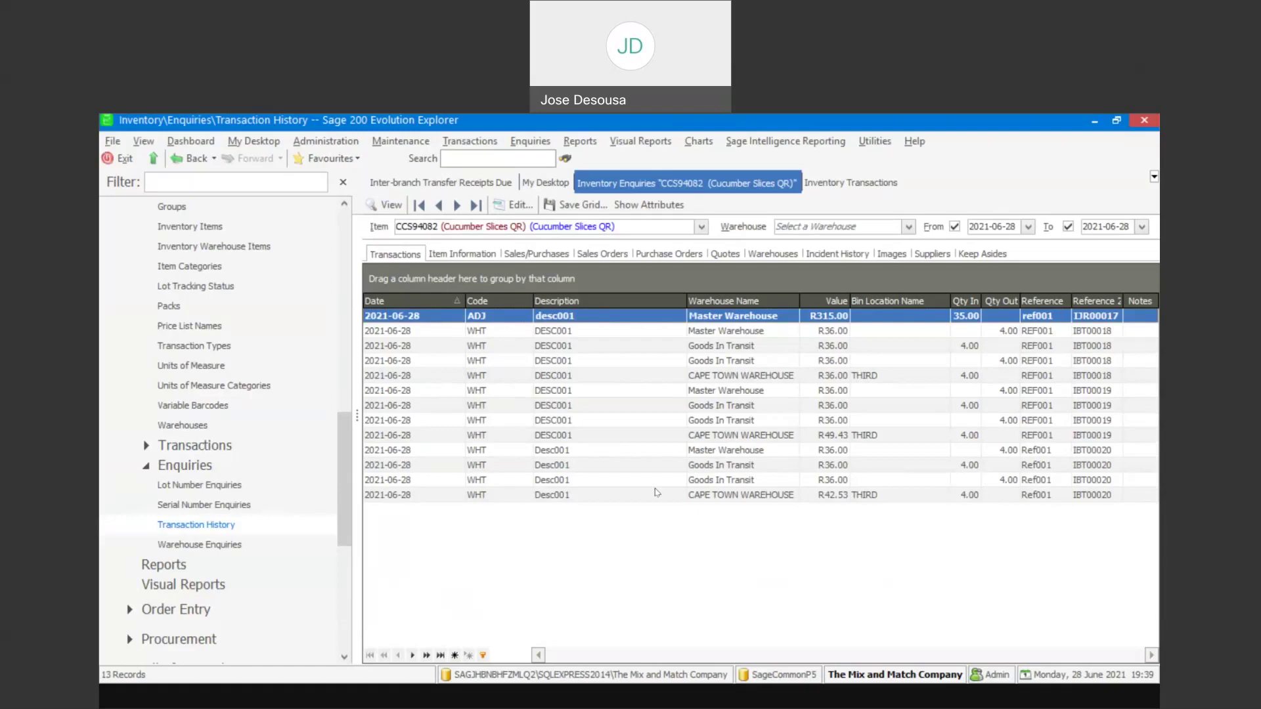
pyautogui.click(765, 256)
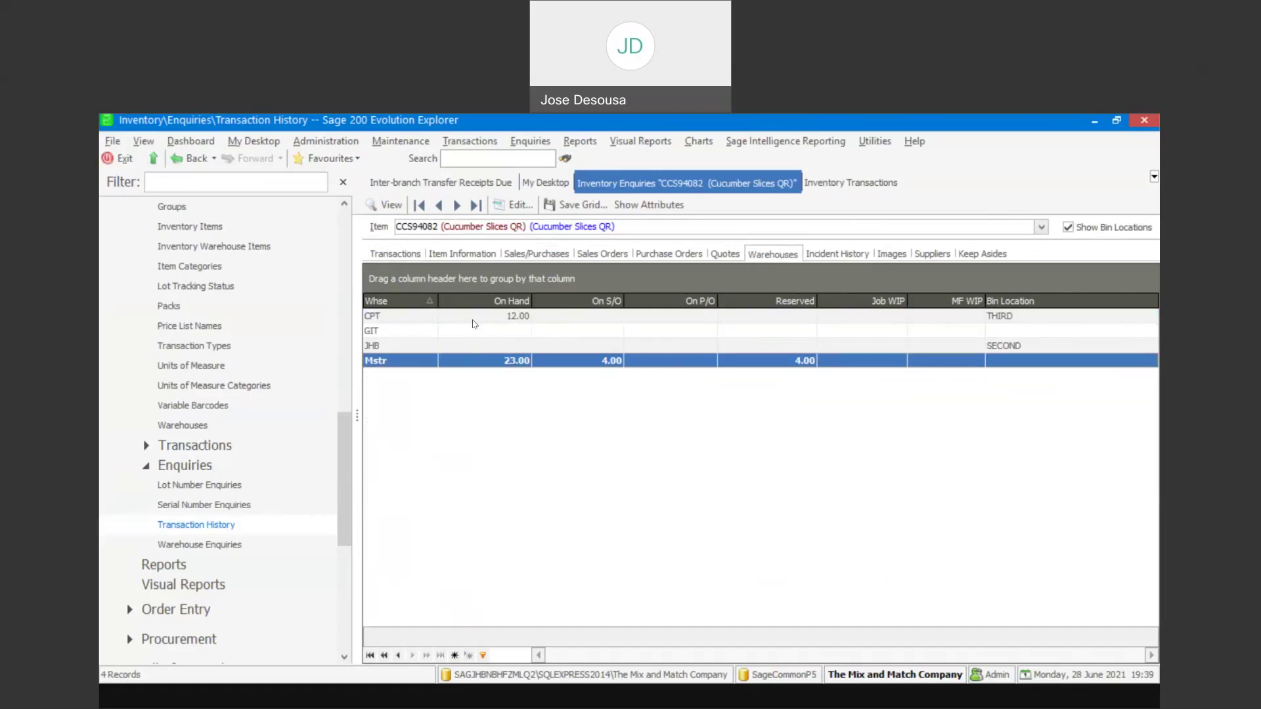
# Step: Open a new Warehouse IBT Requisition from the inventory transactions
pyautogui.moveTo(343, 418)
pyautogui.mouseDown()
pyautogui.moveTo(346, 436)
pyautogui.moveTo(346, 401)
pyautogui.mouseUp()
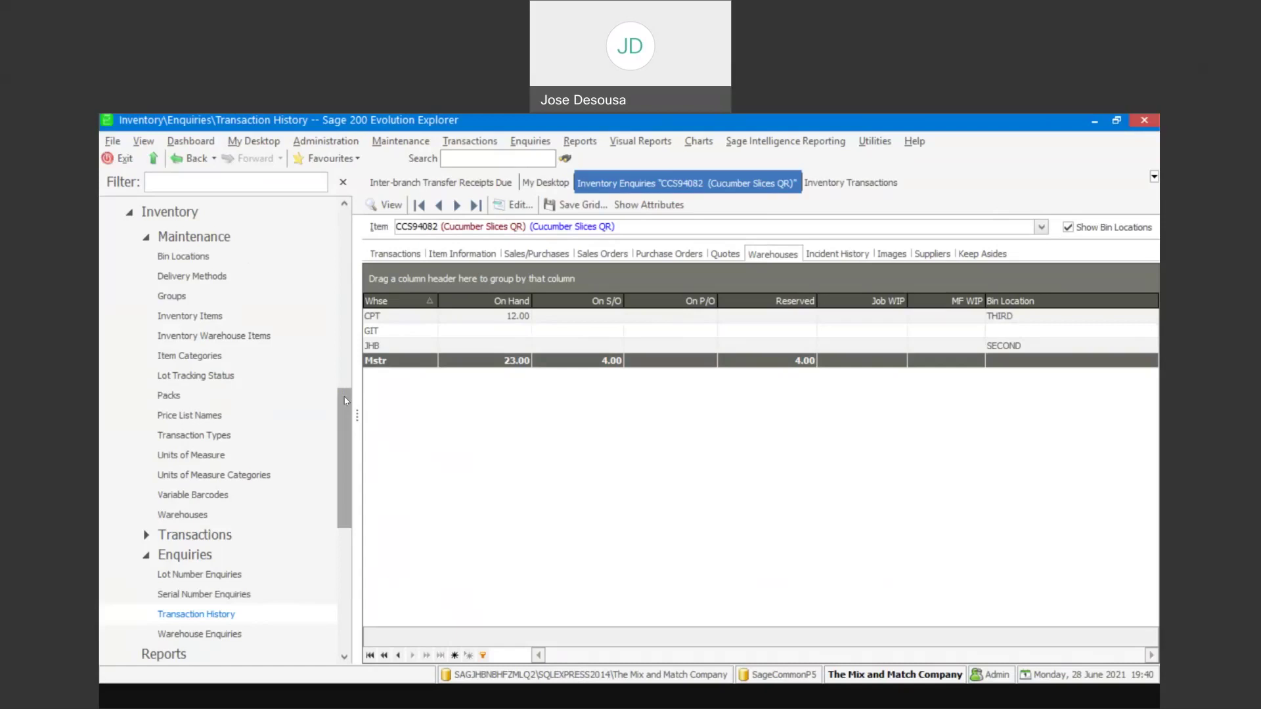
pyautogui.scroll(-5, 347, 400)
pyautogui.click(250, 442)
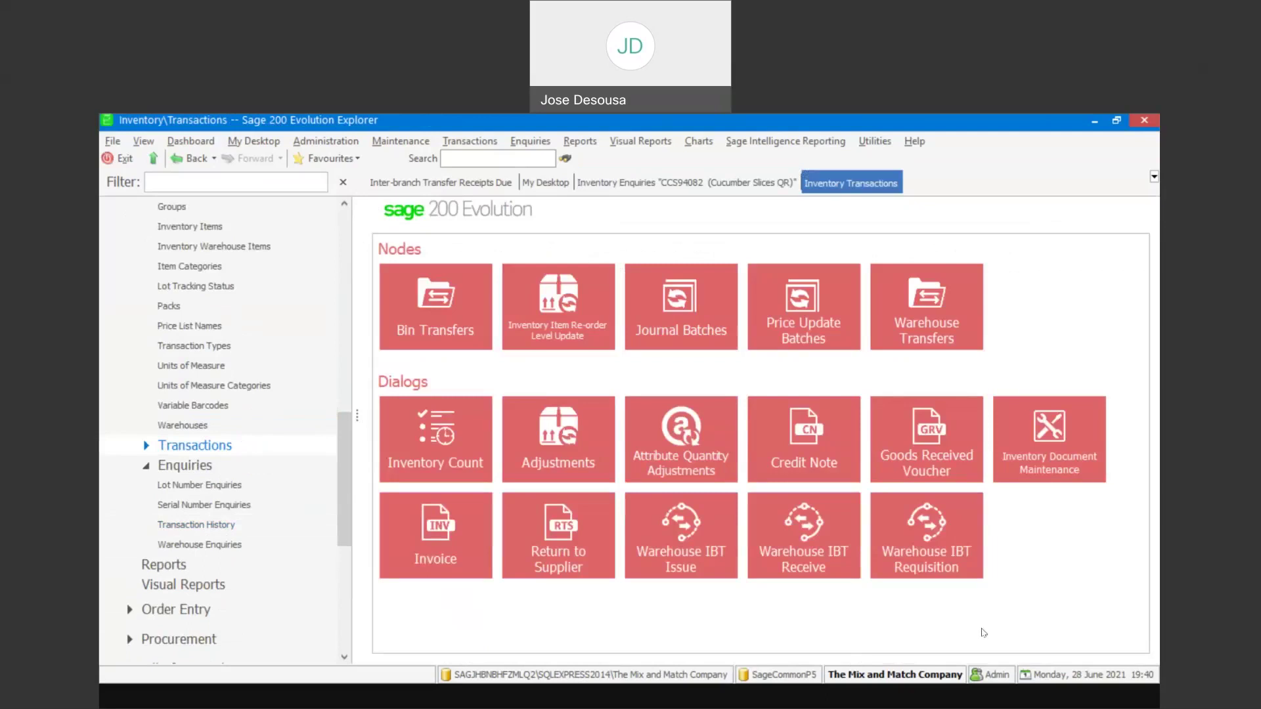
pyautogui.click(935, 533)
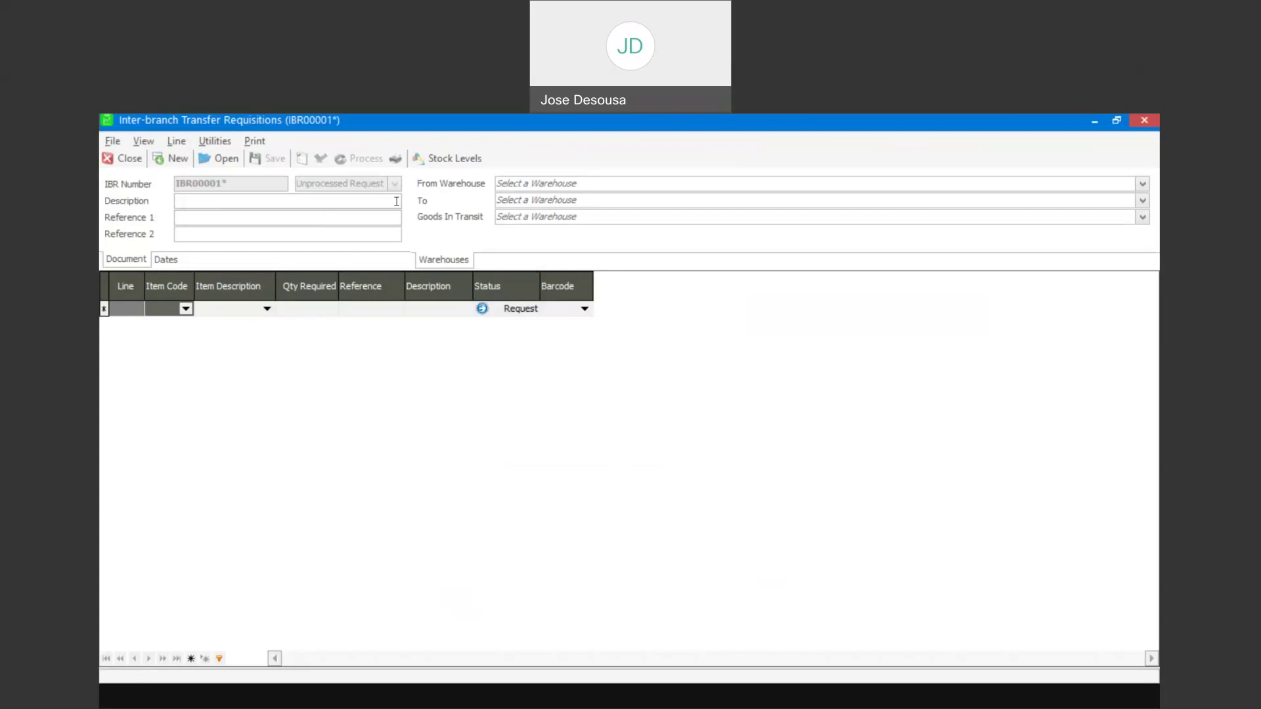
pyautogui.click(191, 201)
# Step: Set the requisition's source to Master Warehouse, its destination to Johannesburg Warehouse and its transit warehouse to Goods In Transit
pyautogui.click(1142, 185)
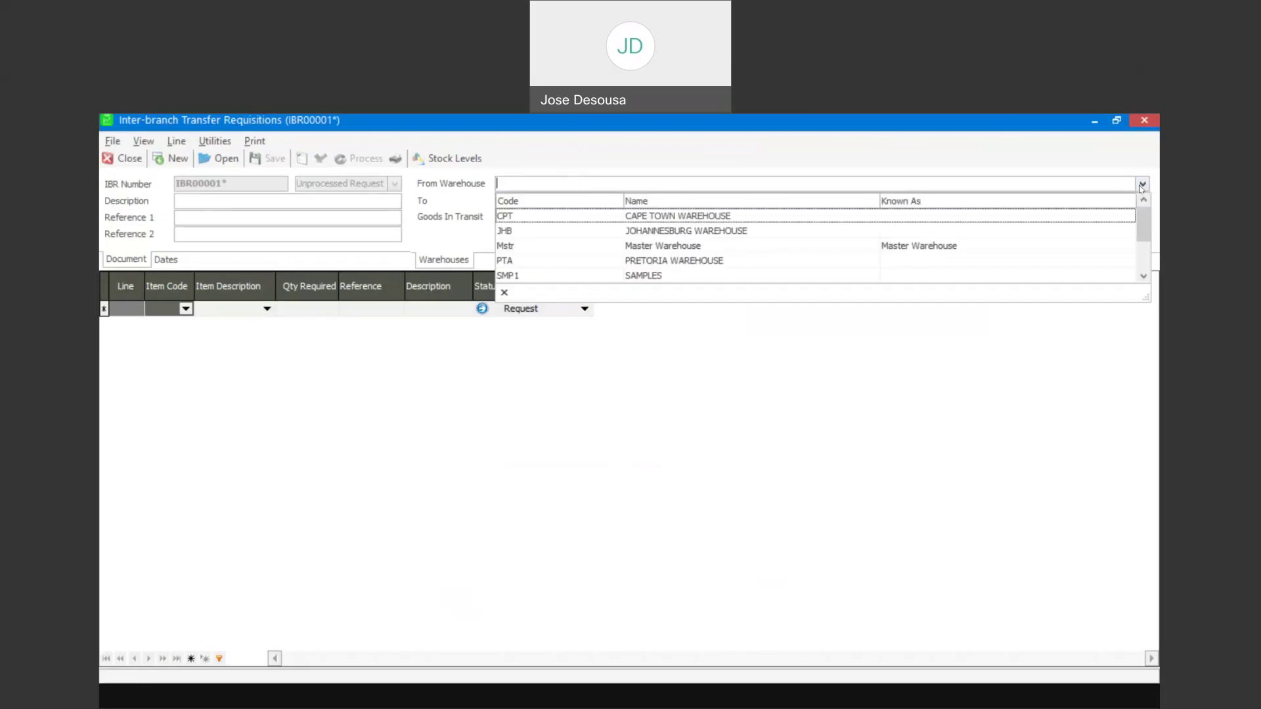
pyautogui.click(833, 254)
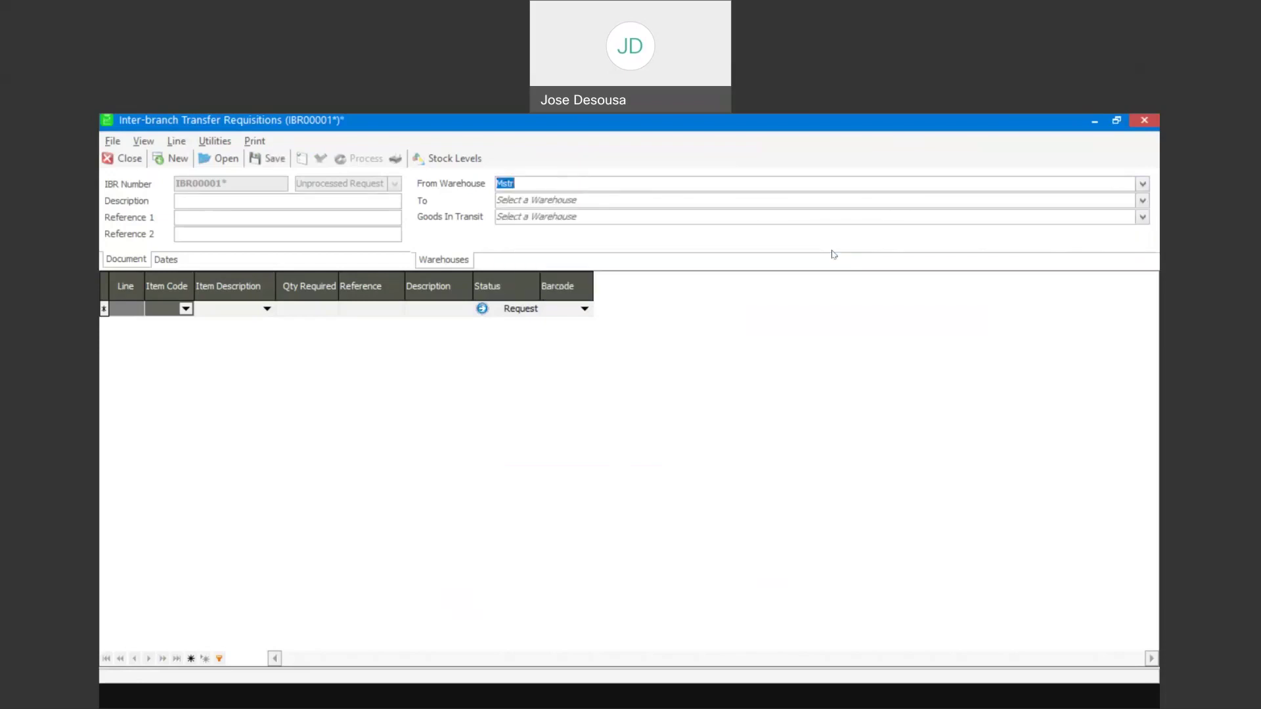
pyautogui.click(1142, 202)
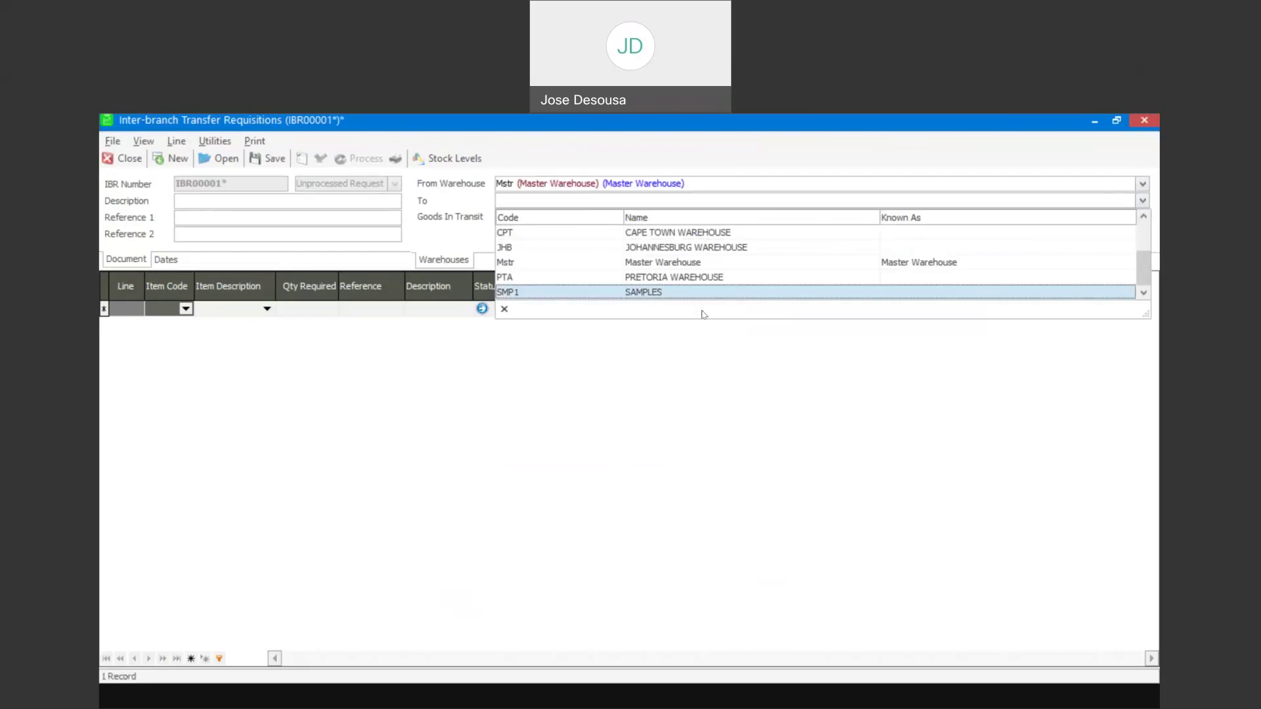
pyautogui.click(763, 252)
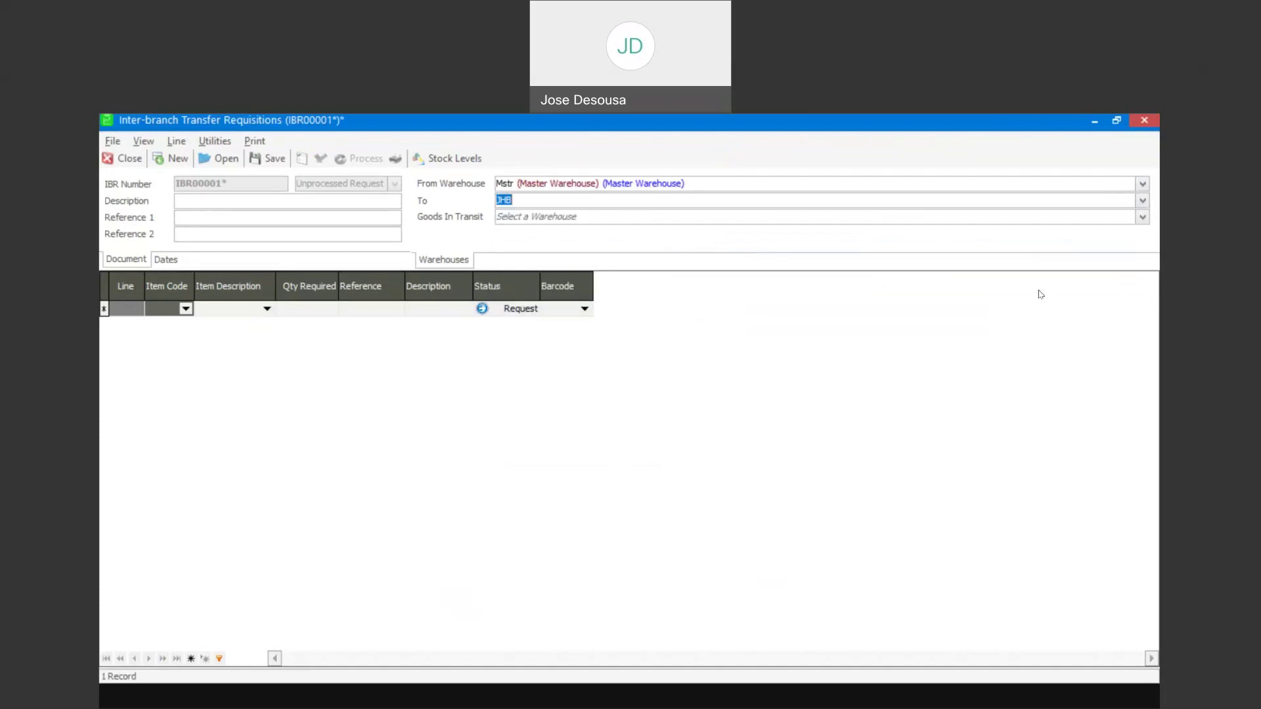
pyautogui.click(1142, 220)
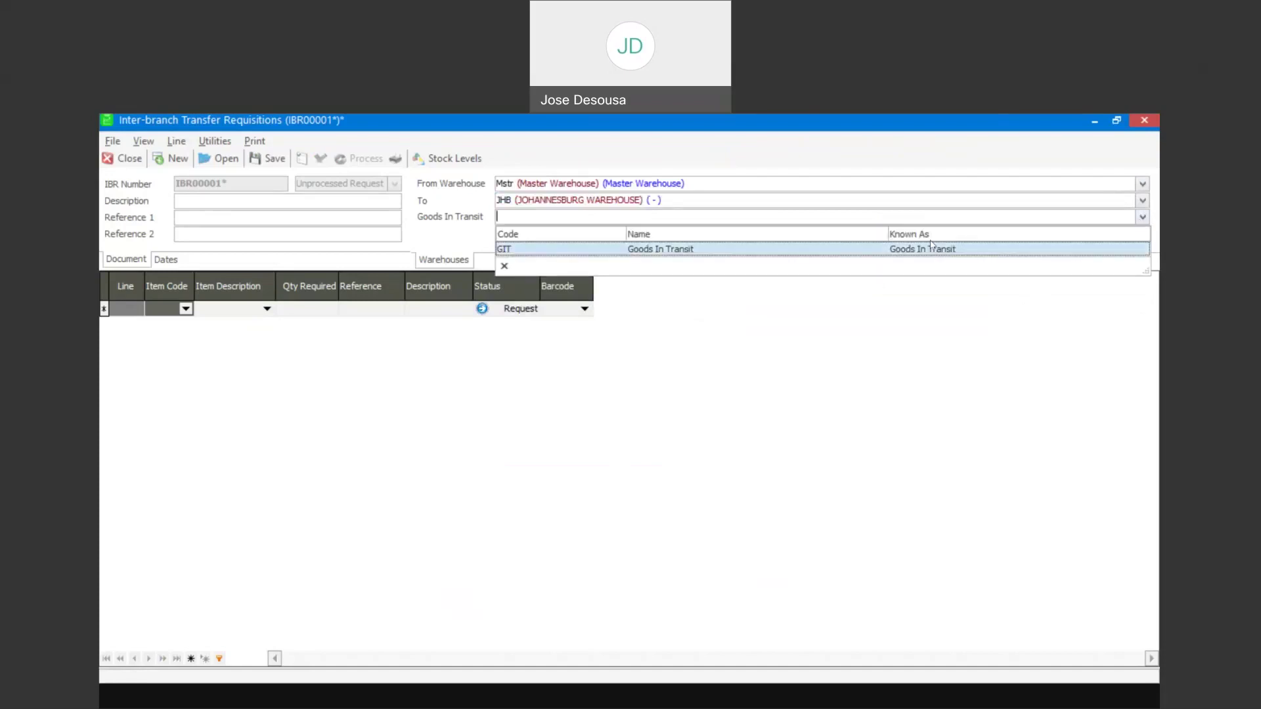
pyautogui.click(935, 250)
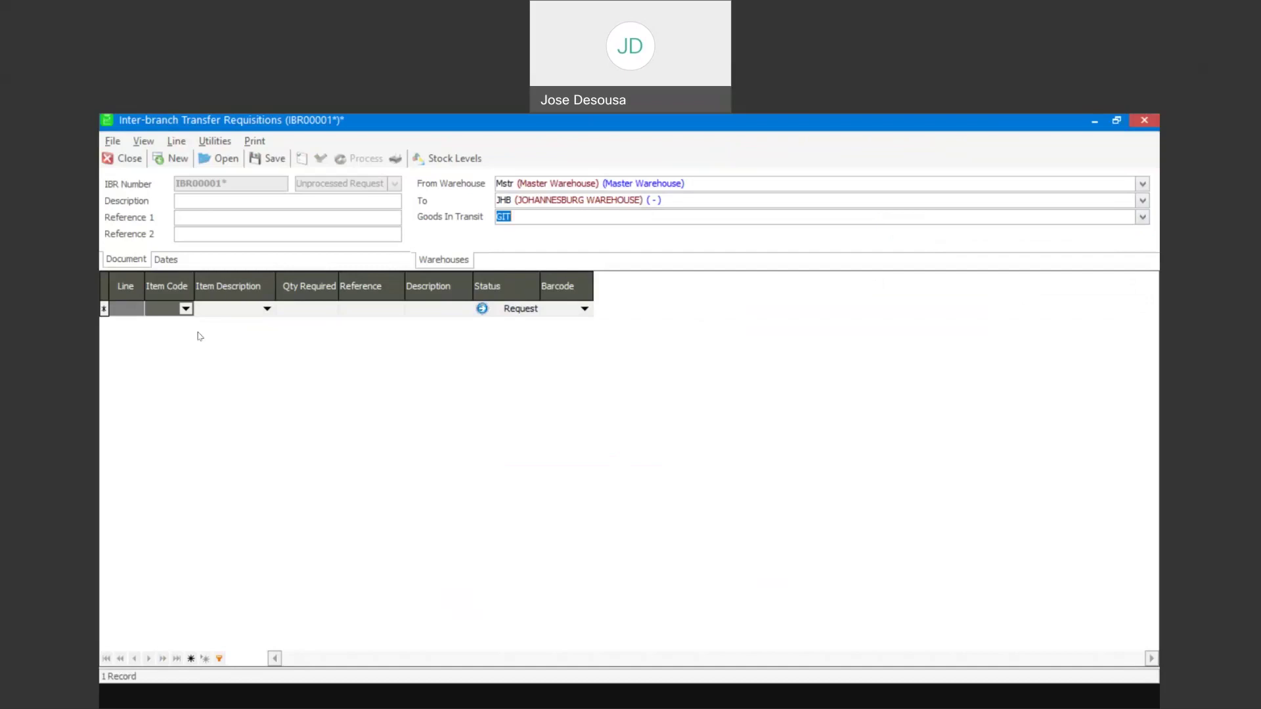
# Step: Select Herbal Dressing (DSG8734) as the item on the requisition's first line
pyautogui.click(187, 309)
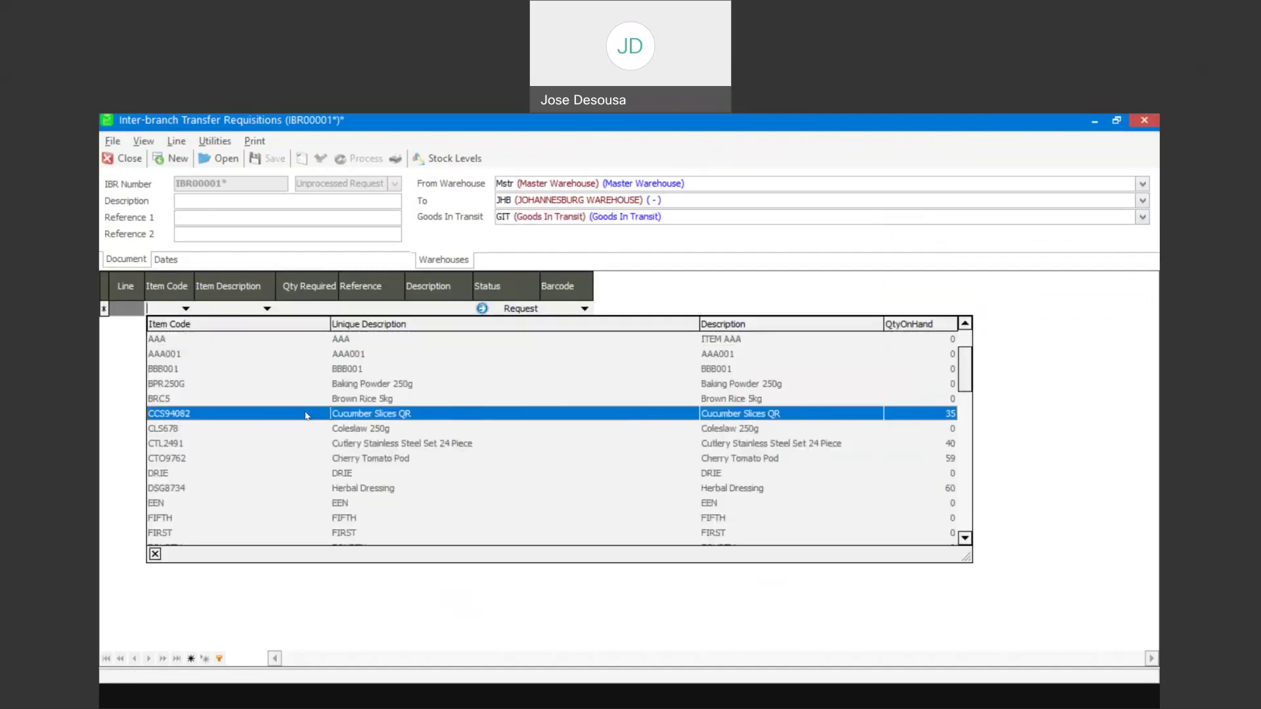
pyautogui.click(937, 493)
pyautogui.press('Tab')
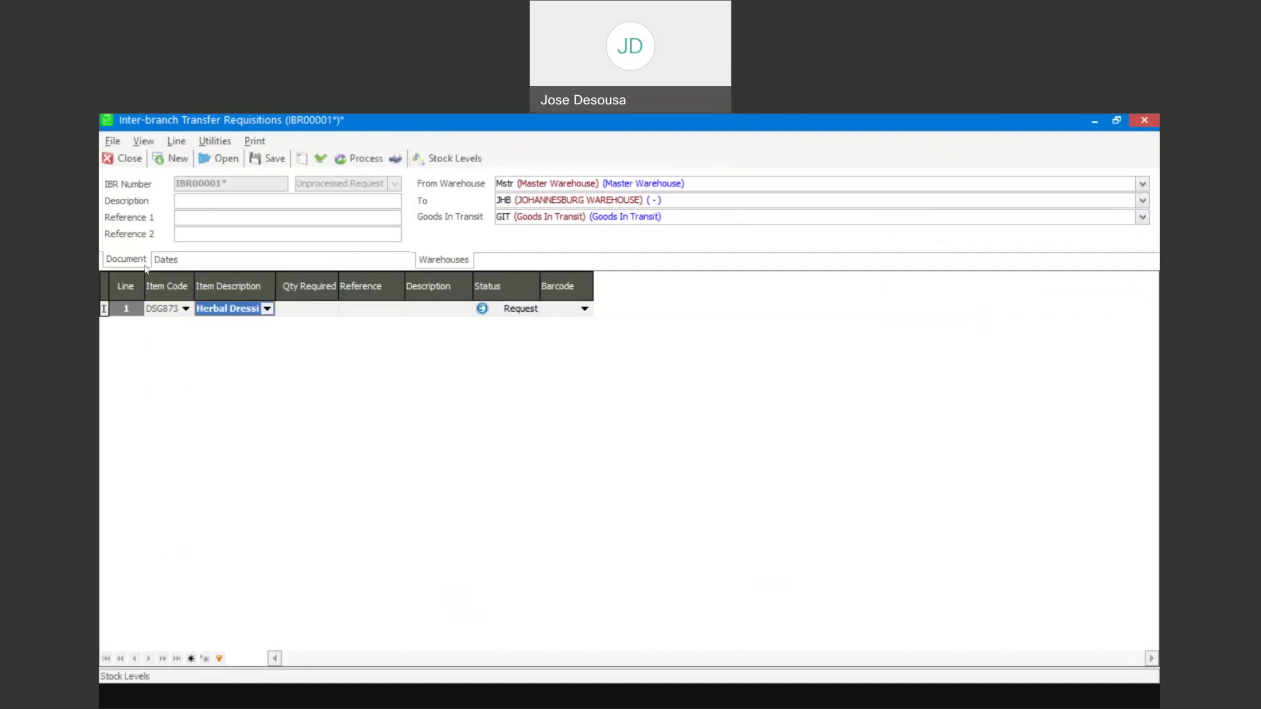
# Step: Check the stock levels for Herbal Dressing and complete its line with quantity 6, reference REF001 and description DESC001
pyautogui.click(450, 158)
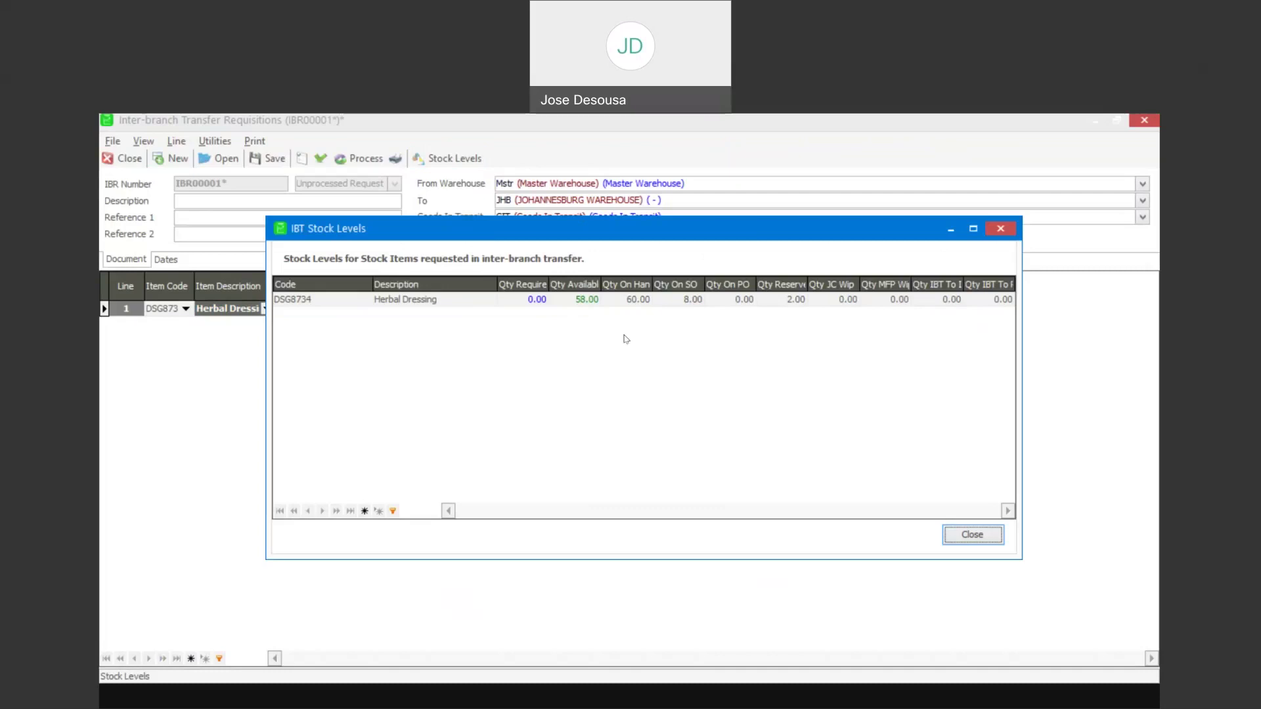
pyautogui.click(962, 532)
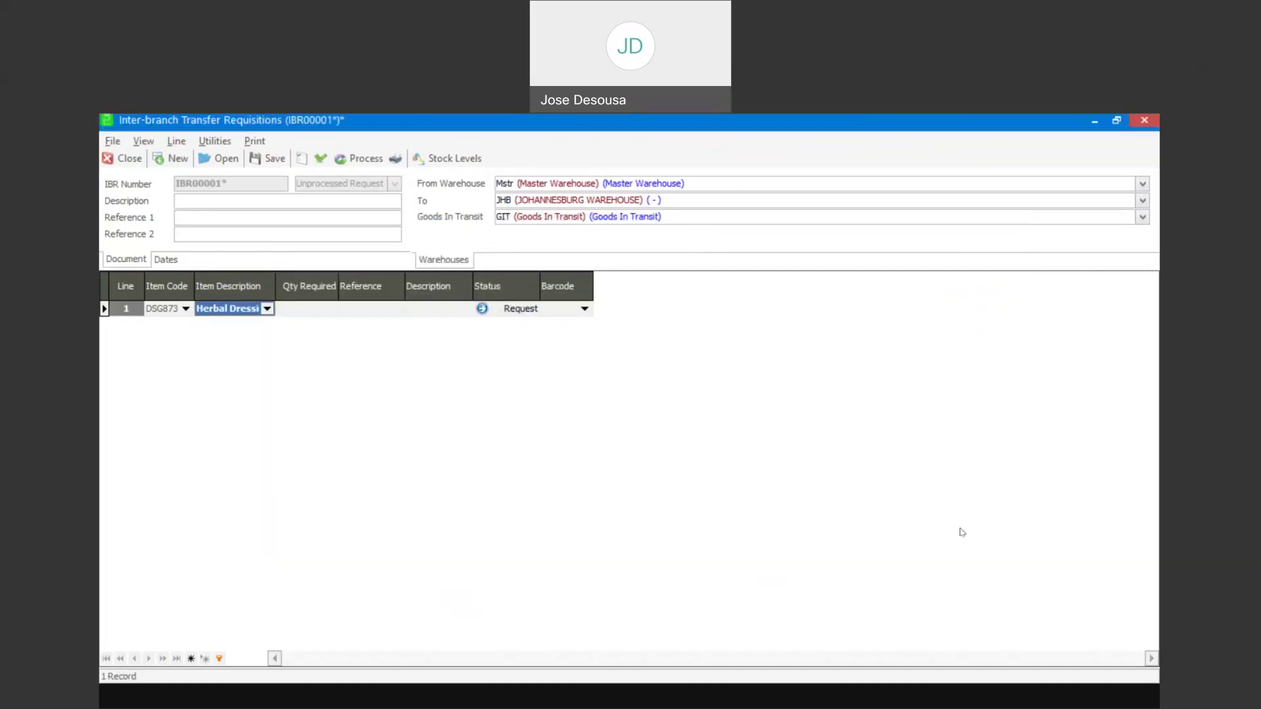
pyautogui.click(300, 308)
pyautogui.write('6')
pyautogui.press('Tab')
pyautogui.write('R')
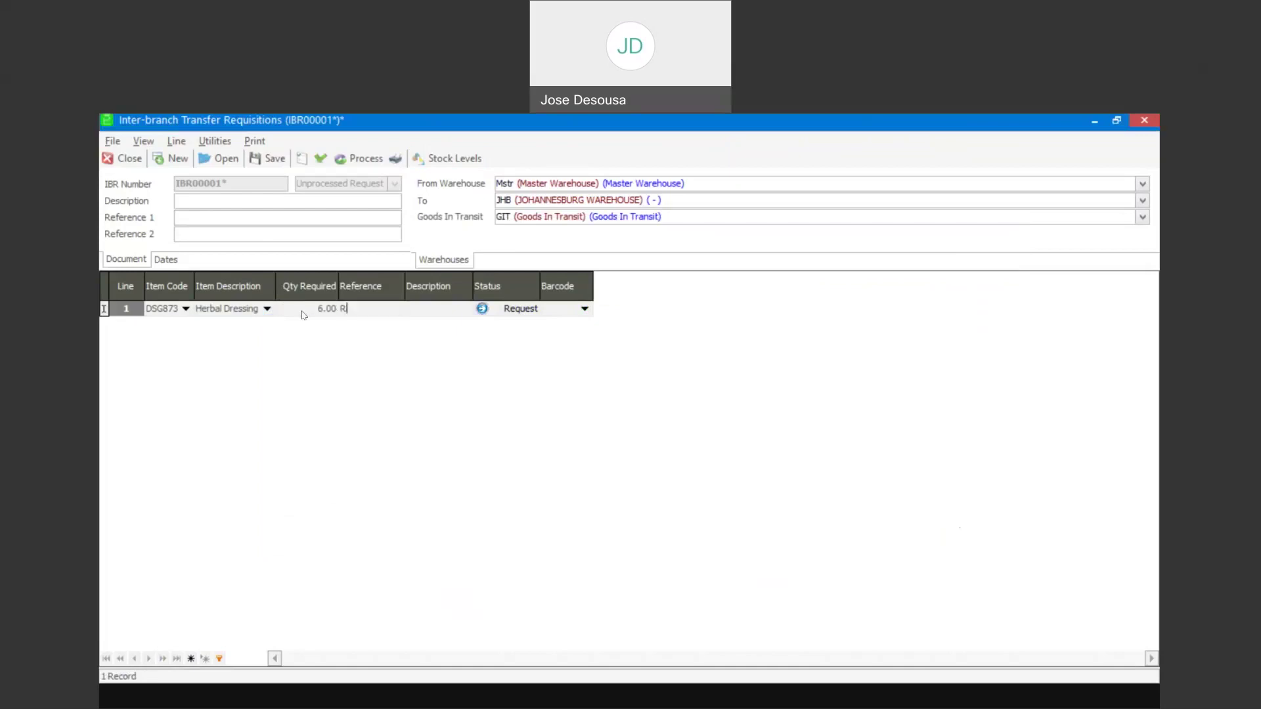
pyautogui.write('EF001')
pyautogui.press('Tab')
pyautogui.write('DESC001')
pyautogui.click(518, 312)
pyautogui.press('Tab')
pyautogui.press('Tab')
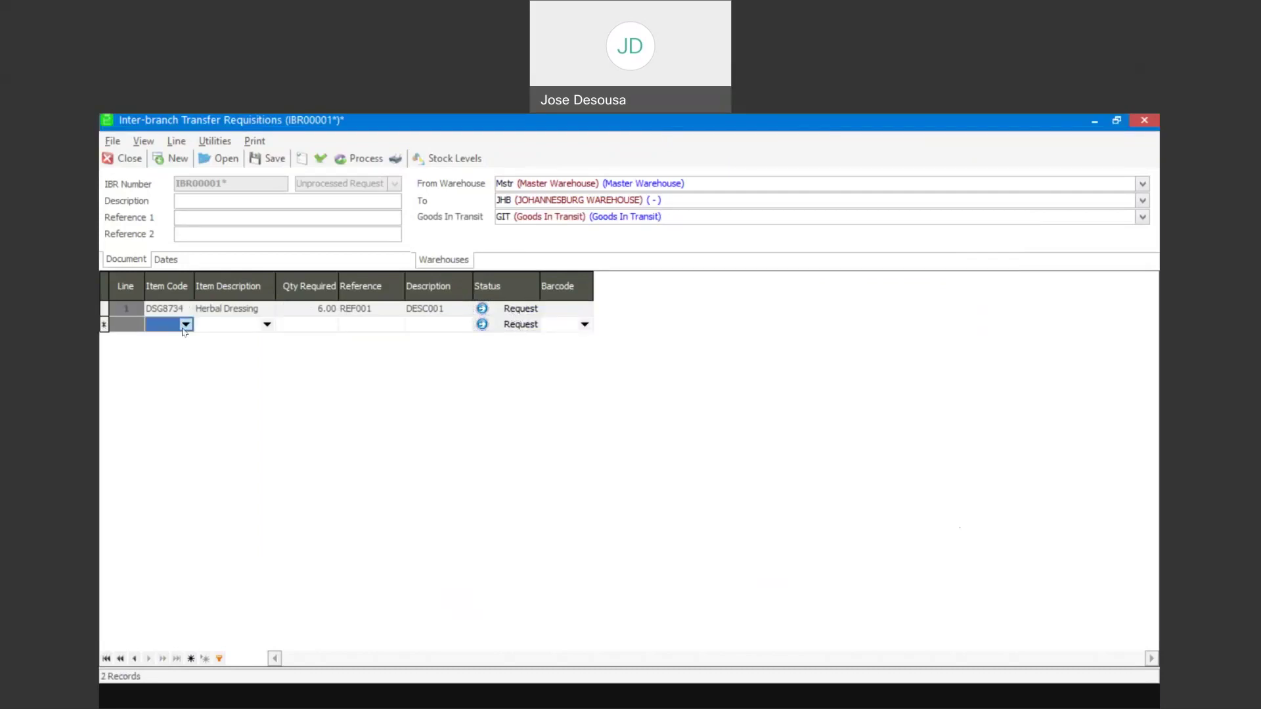
# Step: Add Cherry Tomato Pod (CTO9762) as the second requisition line with quantity 5, reference REF002 and description DESC002
pyautogui.click(184, 326)
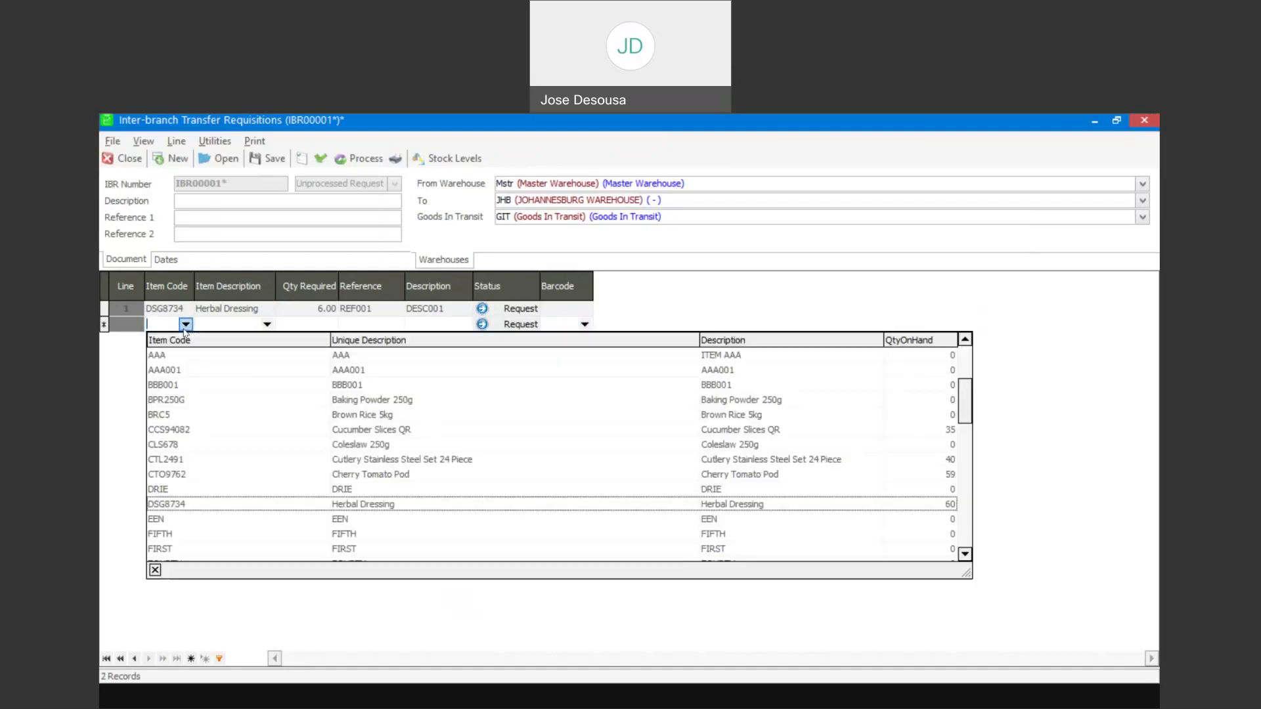
pyautogui.click(300, 473)
pyautogui.press('Tab')
pyautogui.press('Tab')
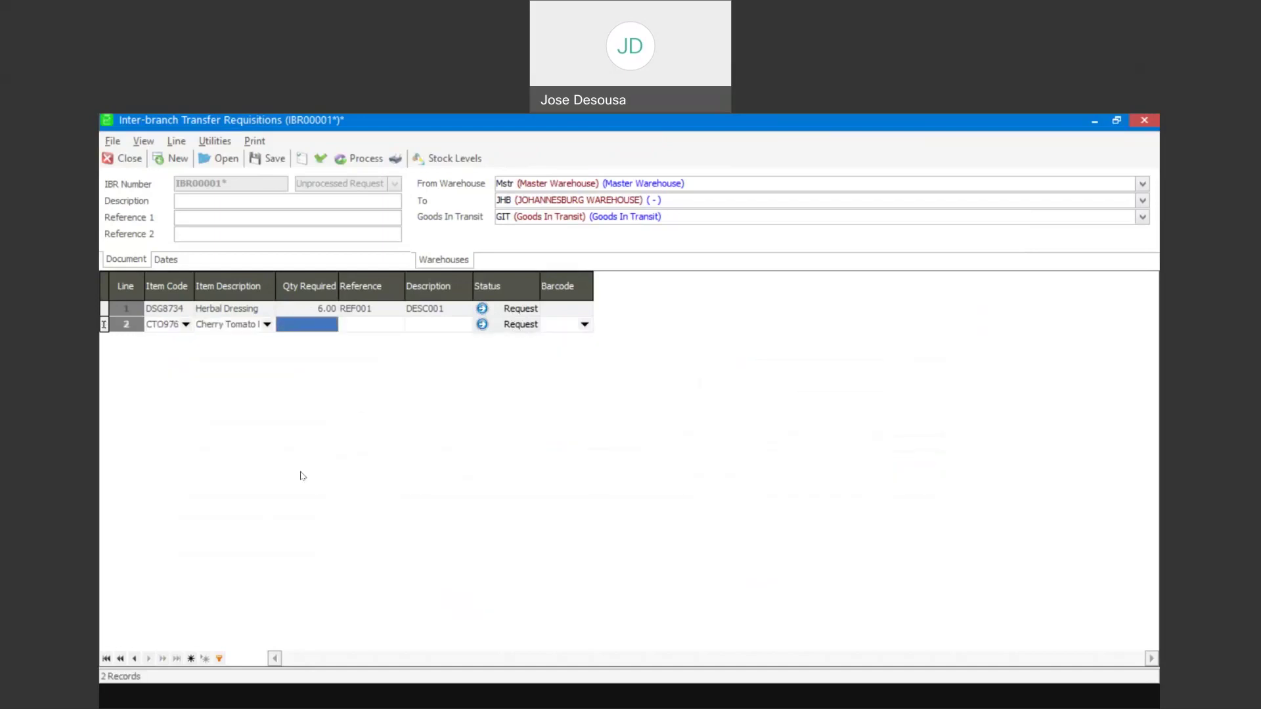
pyautogui.write('5')
pyautogui.press('Tab')
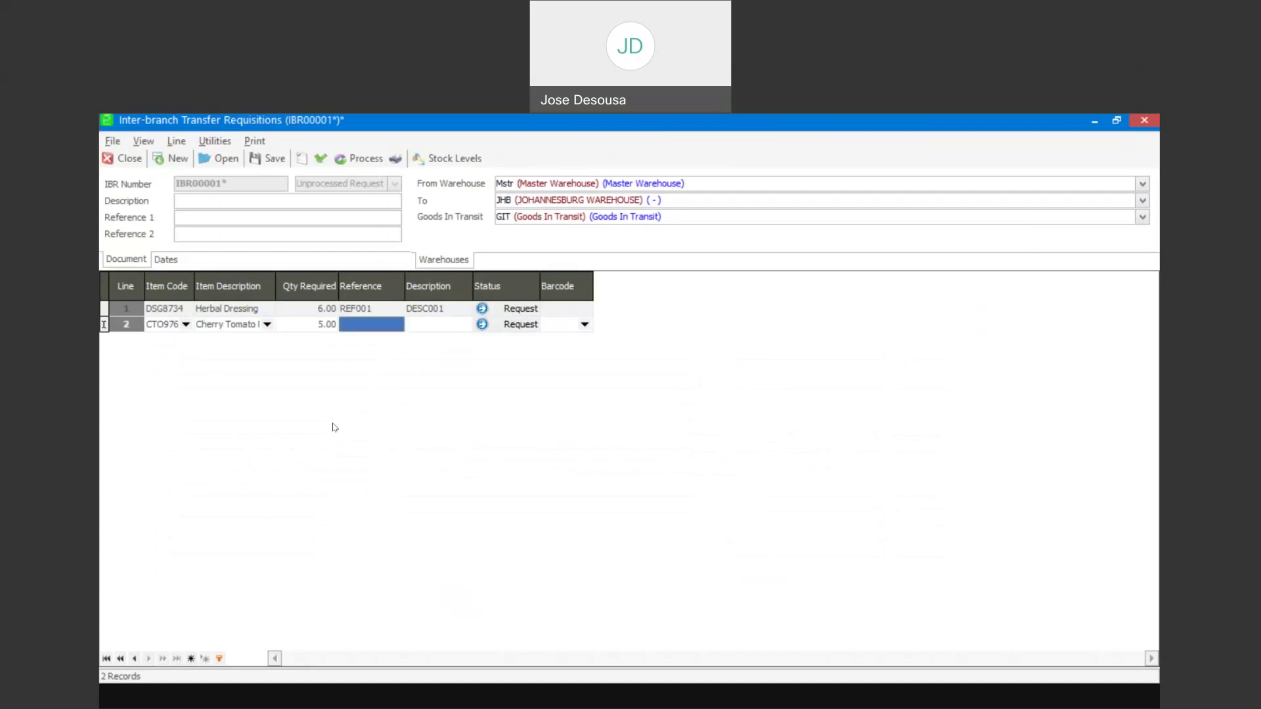
pyautogui.write('REF002')
pyautogui.press('Tab')
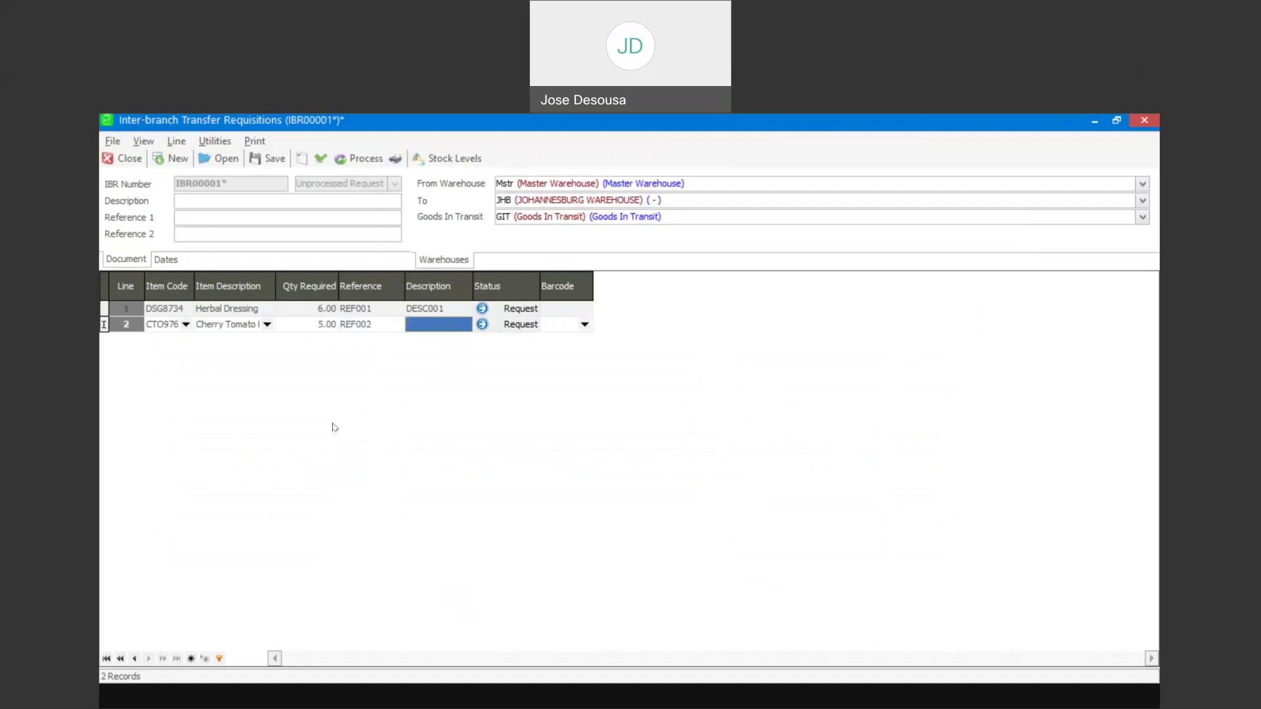
pyautogui.write('DESC002')
pyautogui.press('Tab')
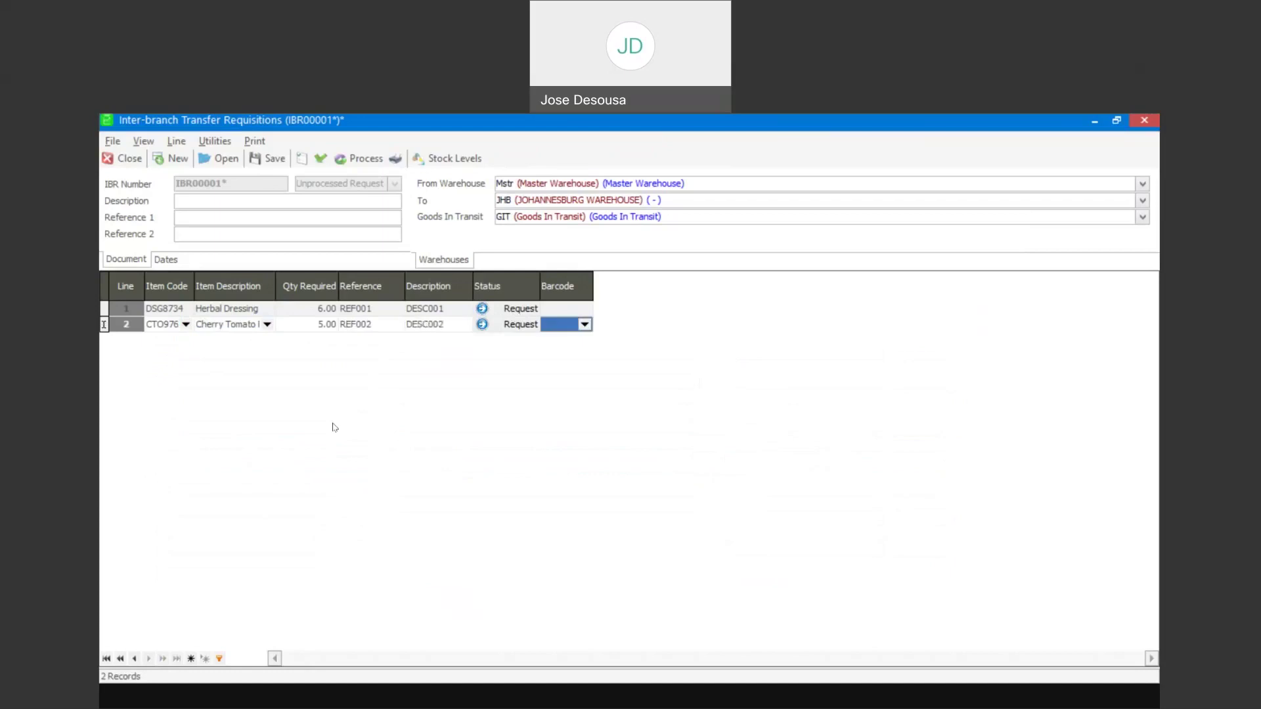
pyautogui.press('Tab')
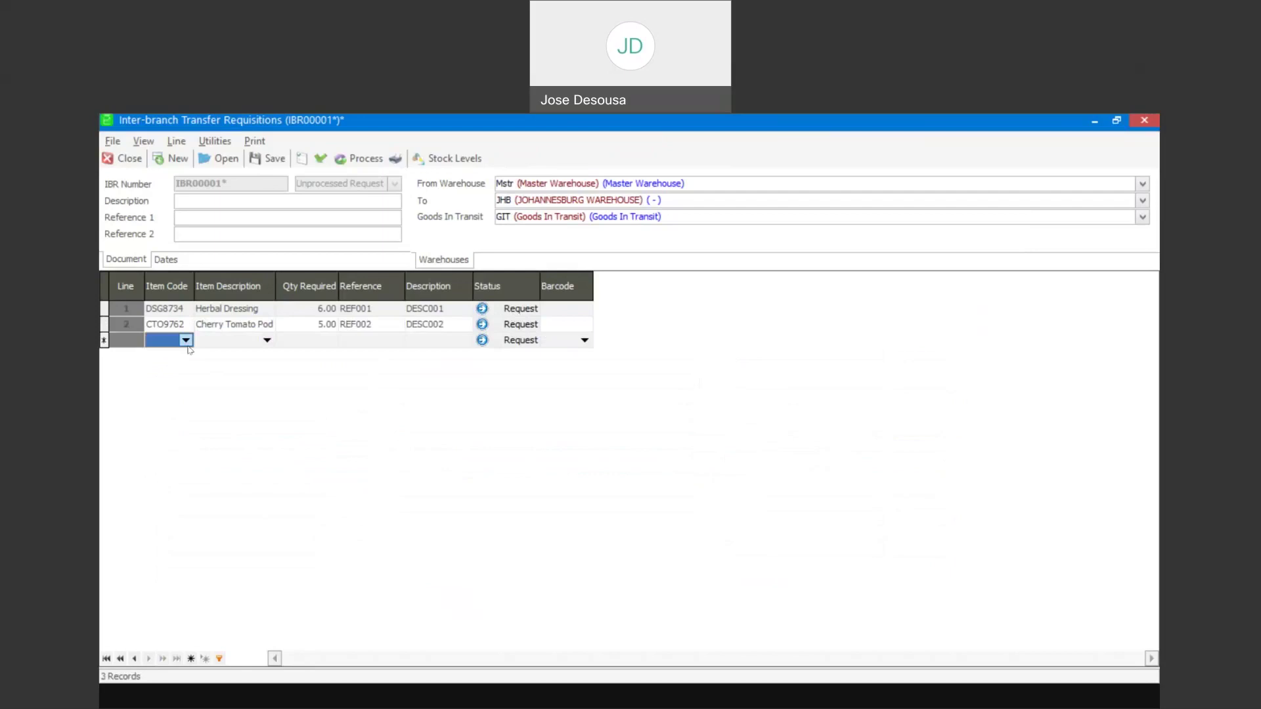
# Step: Add Green Pepper Layer (GRP2837) as the third requisition line with quantity 4, reference REF003 and description DESC003
pyautogui.click(187, 340)
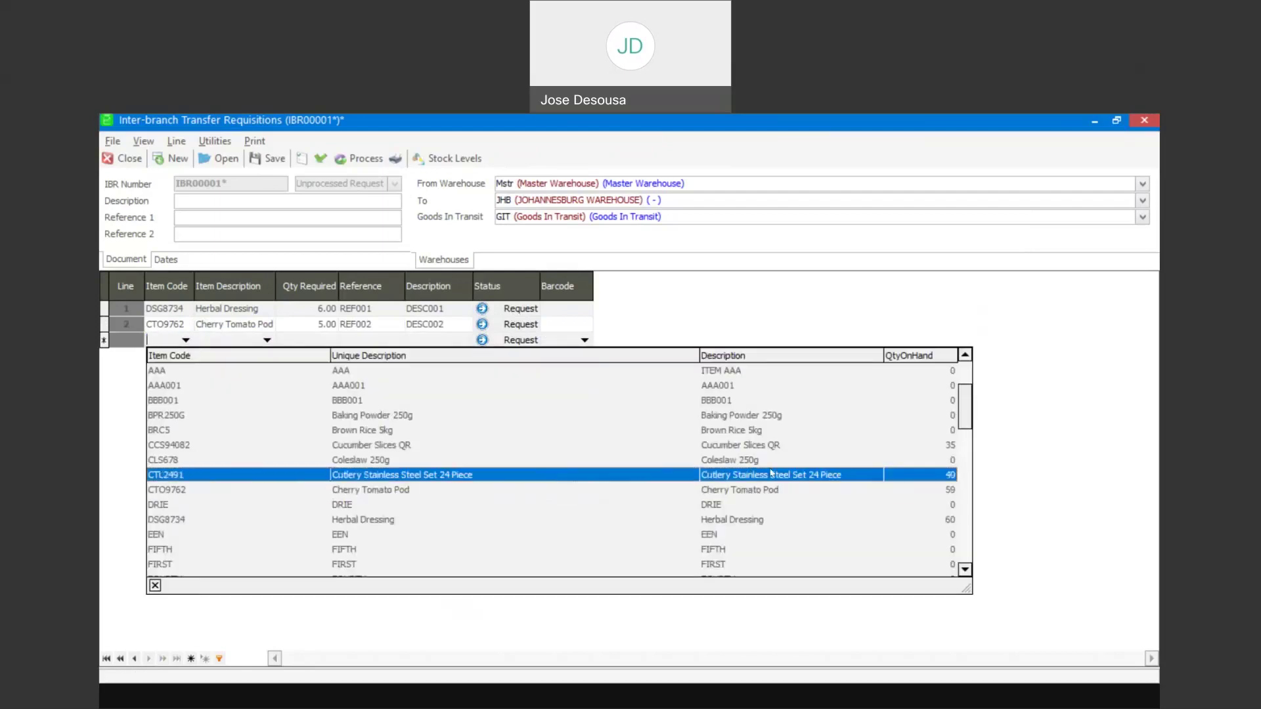
pyautogui.click(965, 569)
pyautogui.click(965, 569)
pyautogui.click(965, 569)
pyautogui.click(965, 569)
pyautogui.click(965, 570)
pyautogui.click(965, 570)
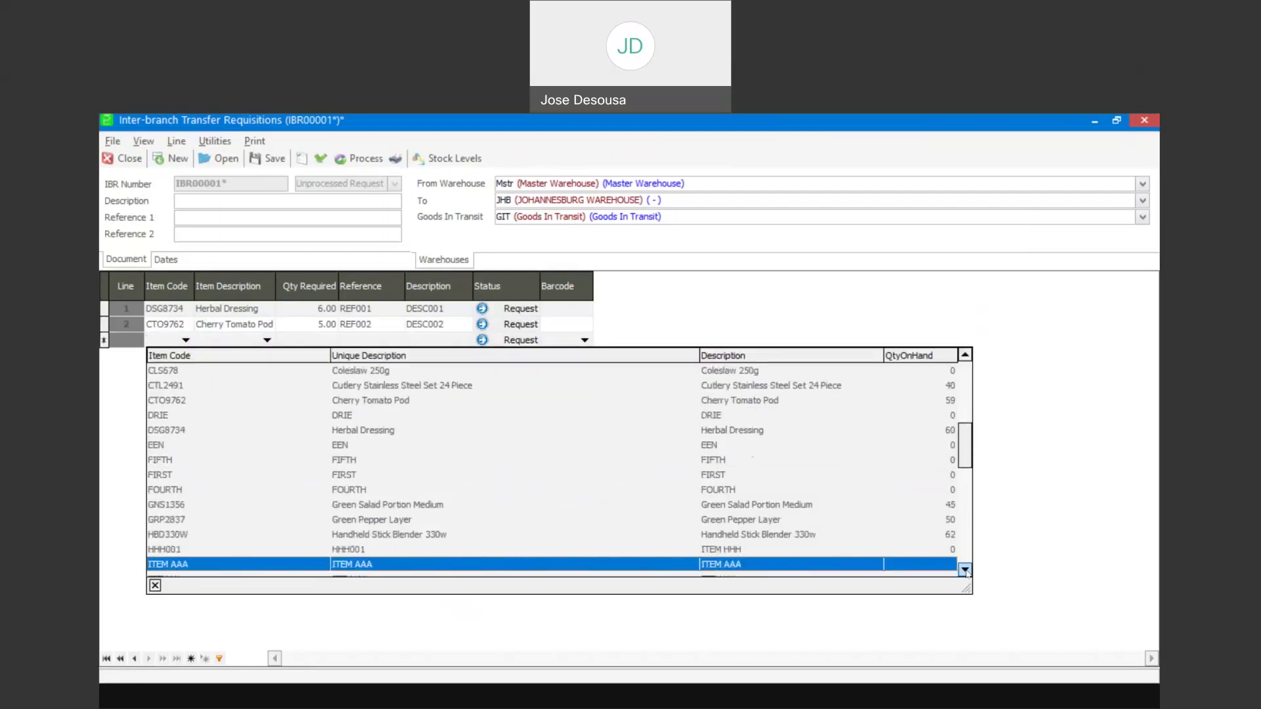
pyautogui.click(849, 519)
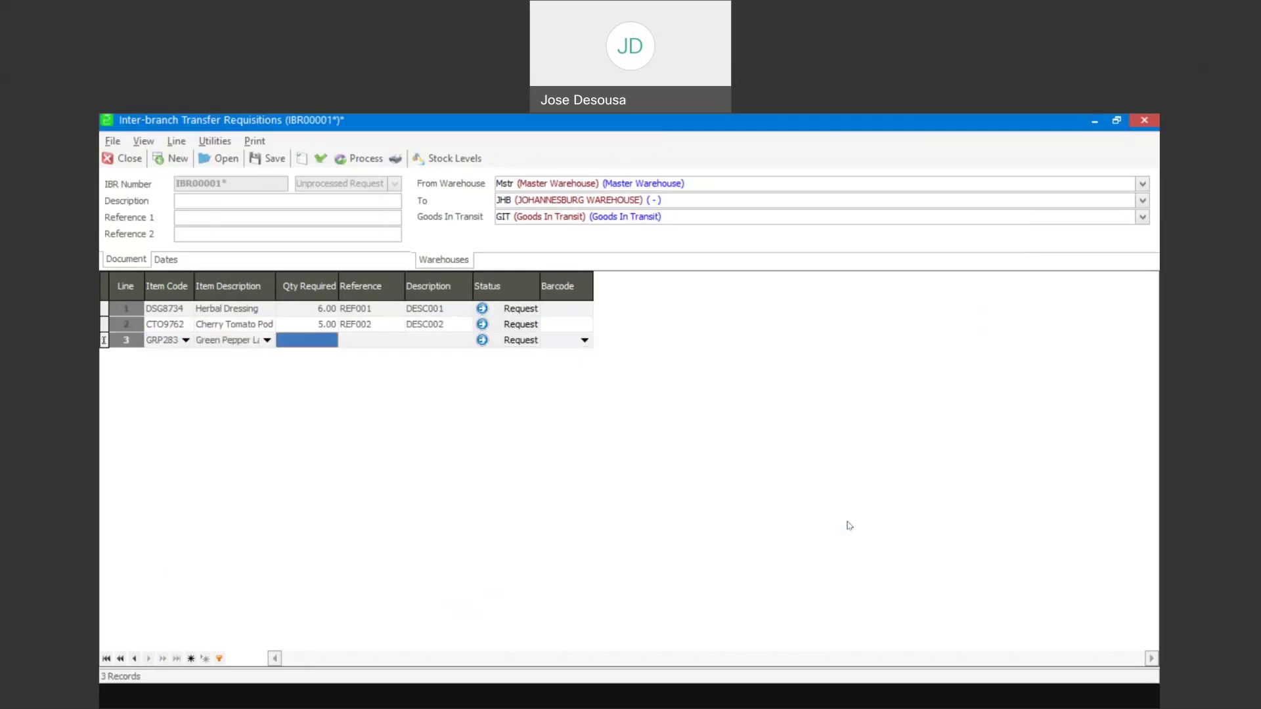
pyautogui.write('4')
pyautogui.press('Tab')
pyautogui.write('R')
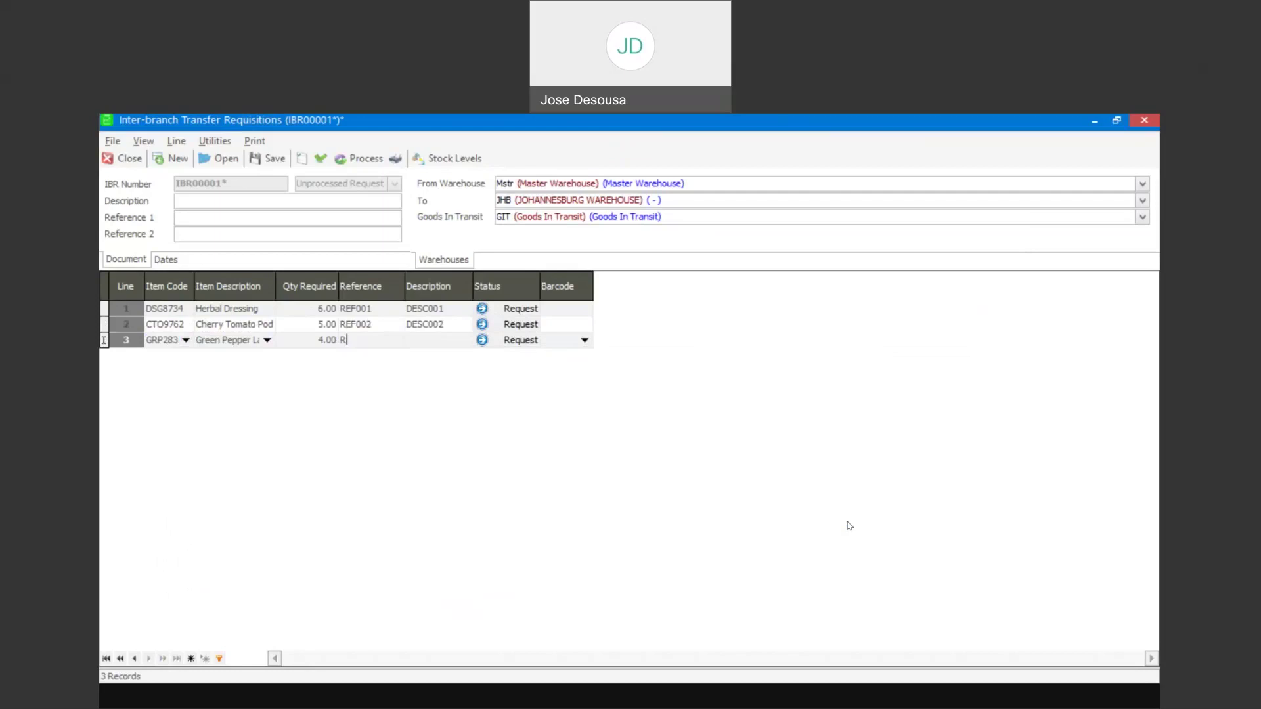
pyautogui.write('EF003')
pyautogui.press('Tab')
pyautogui.write('DESC003')
pyautogui.press('Tab')
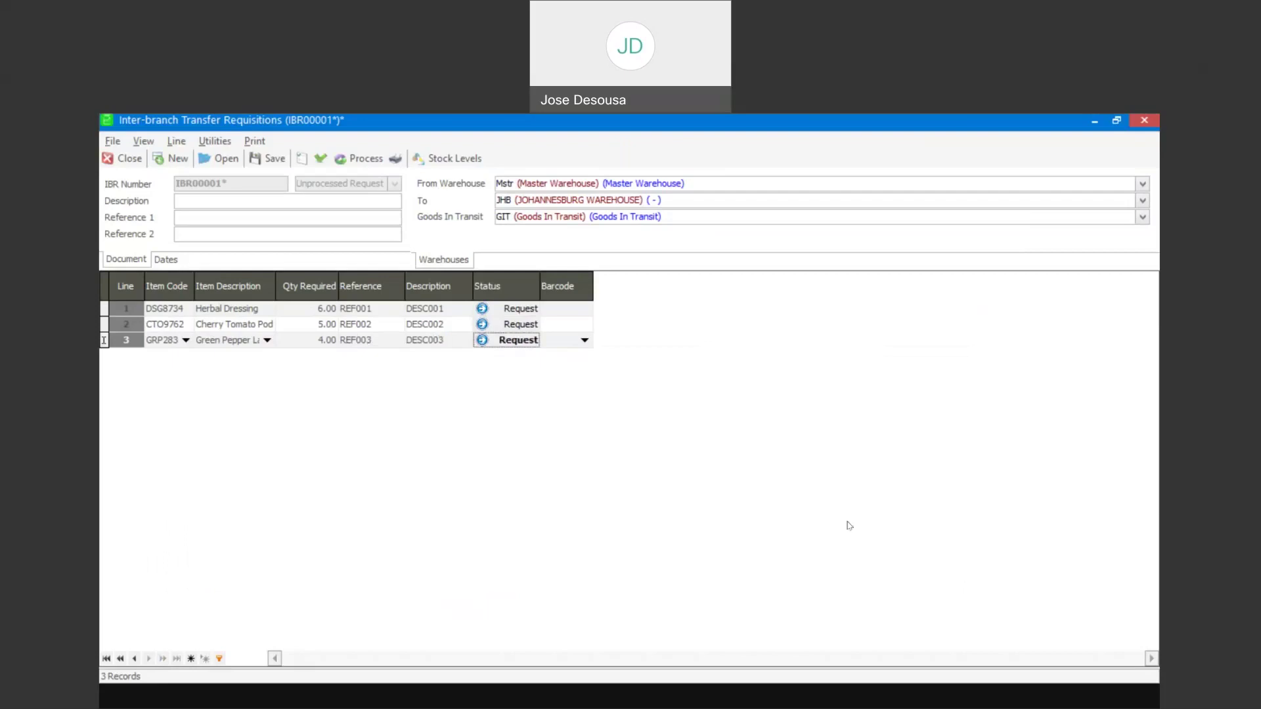
pyautogui.press('Tab')
pyautogui.press('Tab')
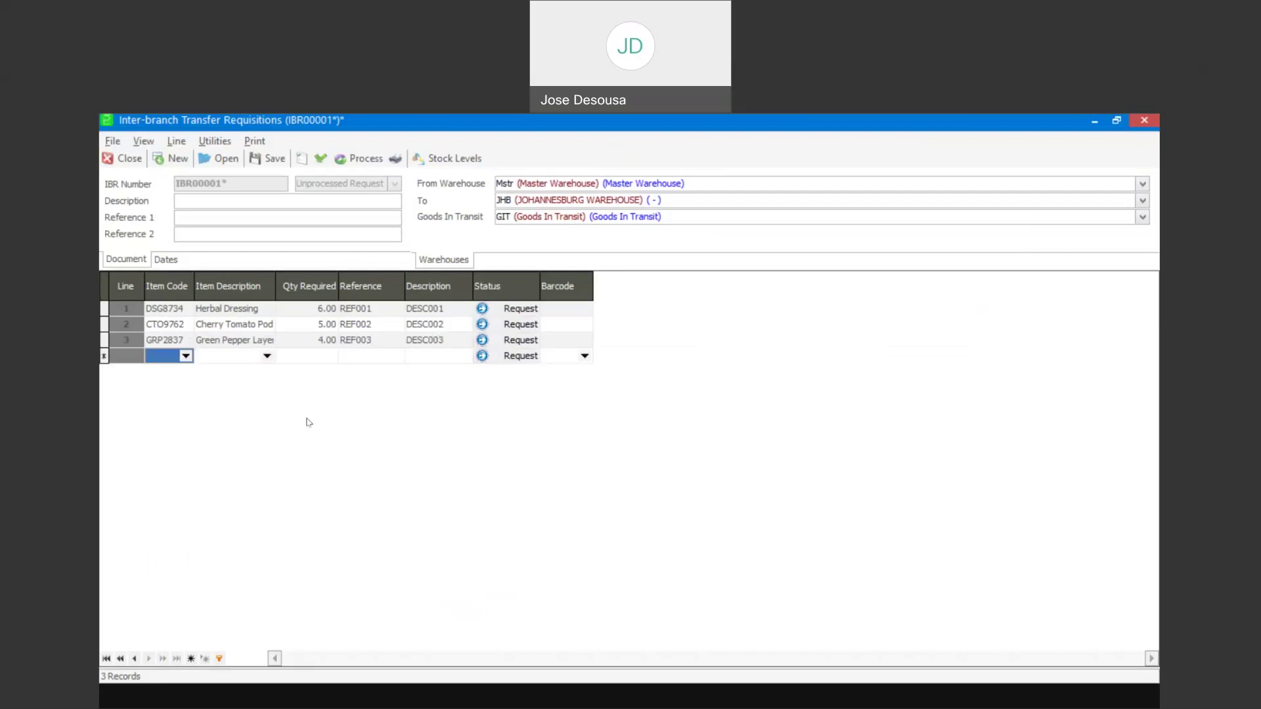
# Step: Add Olive Oil 750ml (OLV651) as the fourth requisition line with quantity 2, reference REF004 and description DESC004
pyautogui.click(187, 355)
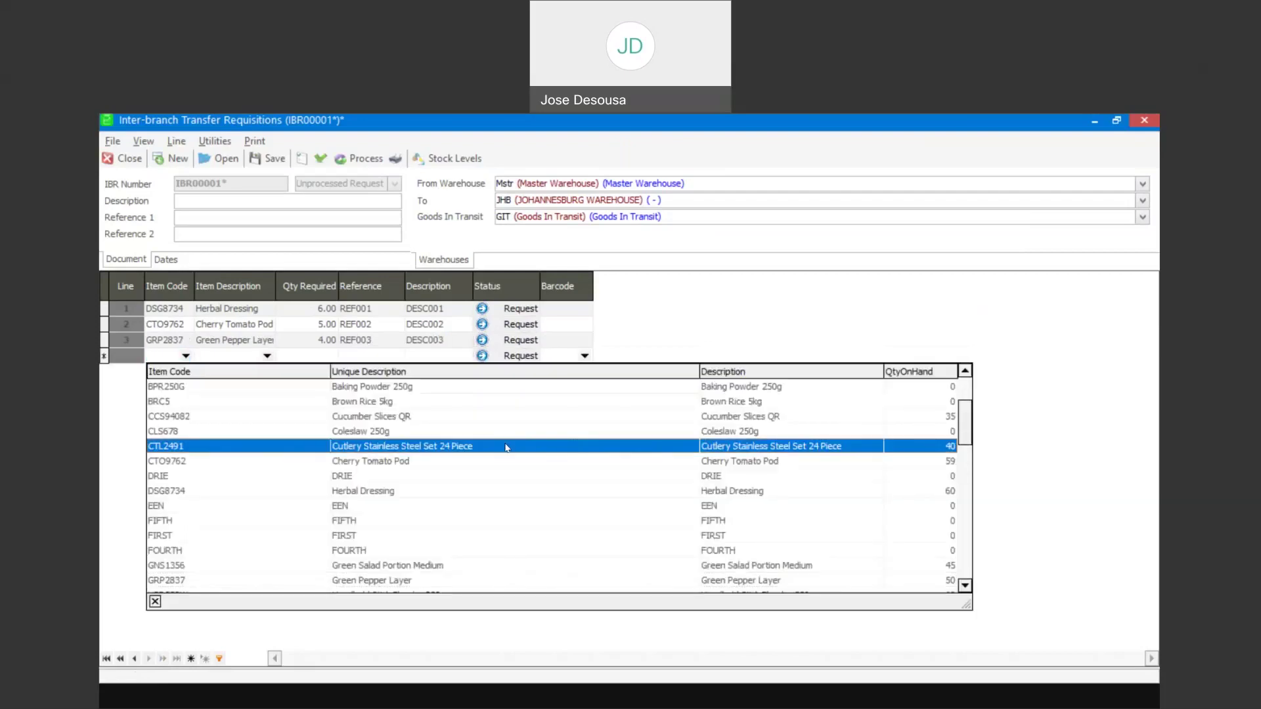
pyautogui.click(965, 585)
pyautogui.click(965, 585)
pyautogui.click(965, 585)
pyautogui.click(965, 585)
pyautogui.click(965, 585)
pyautogui.doubleClick(965, 585)
pyautogui.click(964, 586)
pyautogui.doubleClick(964, 585)
pyautogui.doubleClick(965, 585)
pyautogui.doubleClick(965, 585)
pyautogui.doubleClick(965, 586)
pyautogui.doubleClick(965, 585)
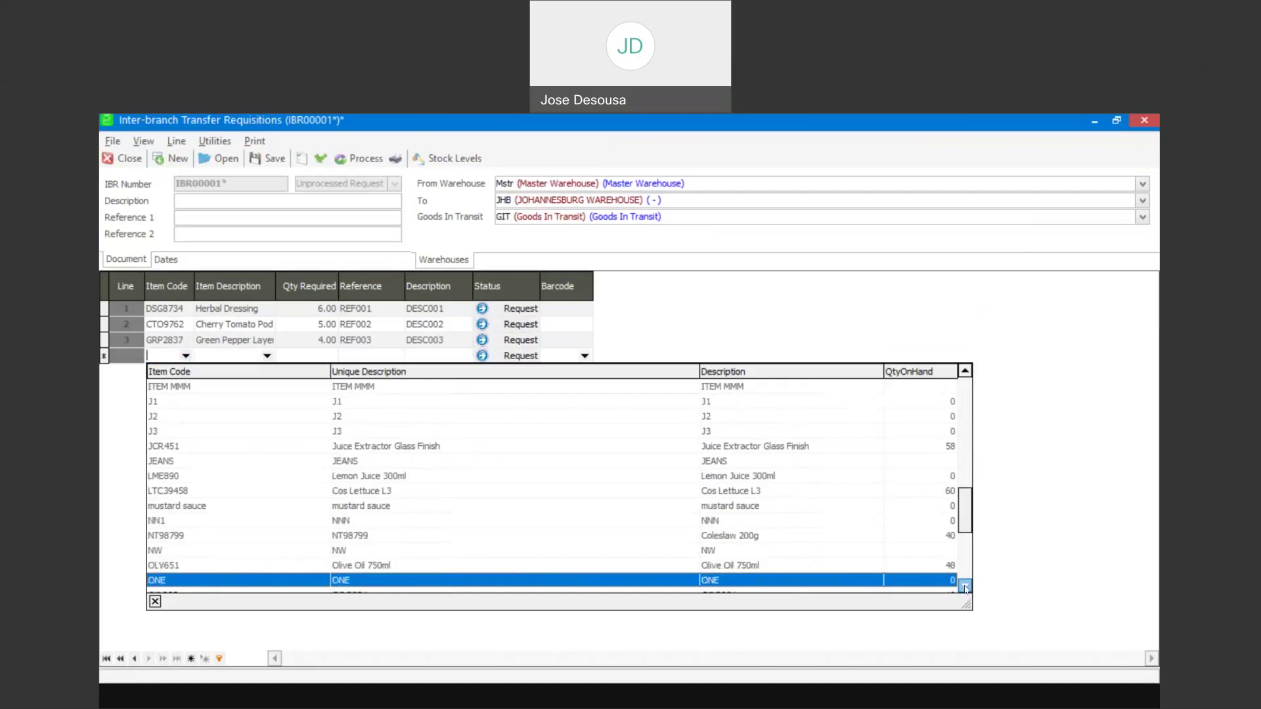
pyautogui.click(965, 585)
pyautogui.click(856, 555)
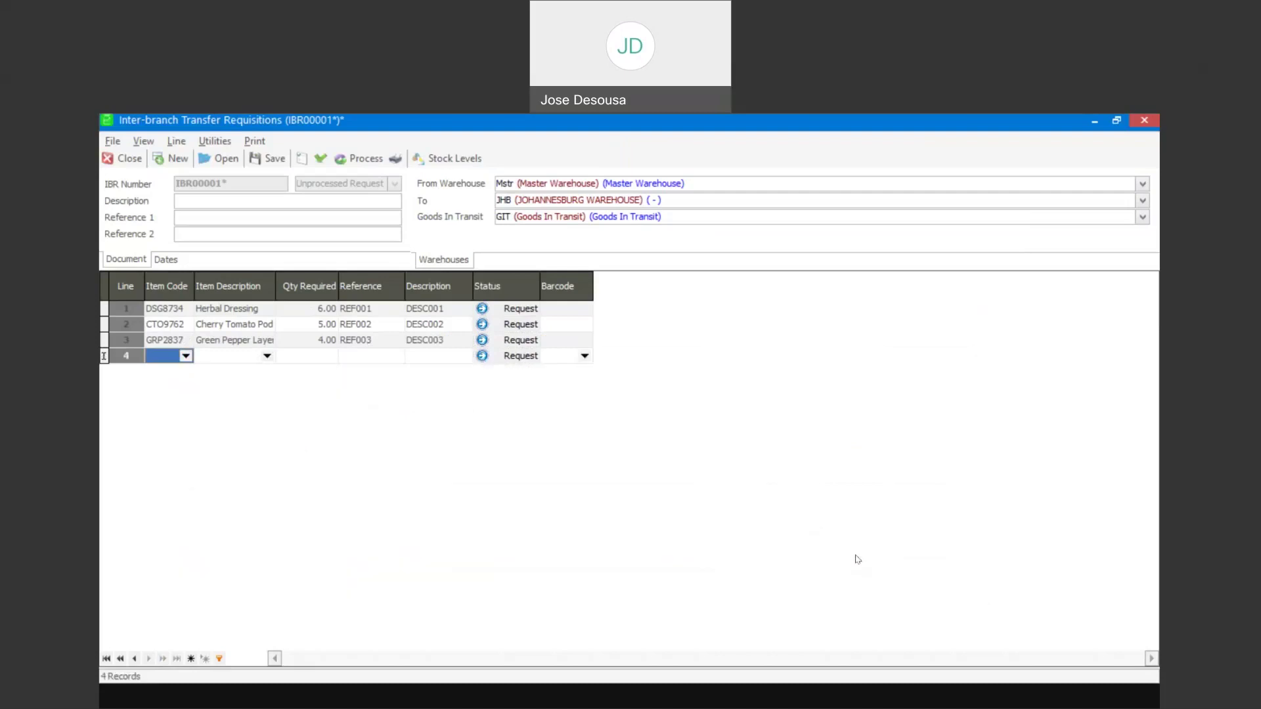
pyautogui.write('2')
pyautogui.press('Tab')
pyautogui.write('REF0')
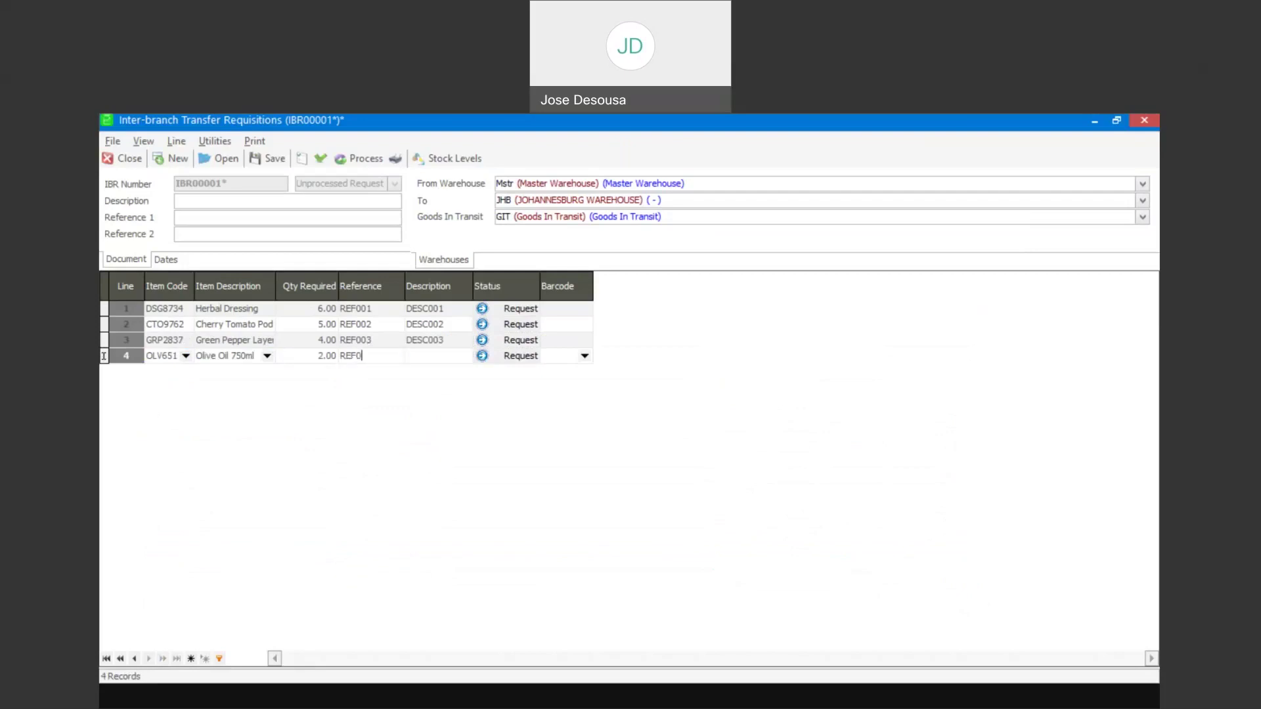
pyautogui.write('04')
pyautogui.press('Tab')
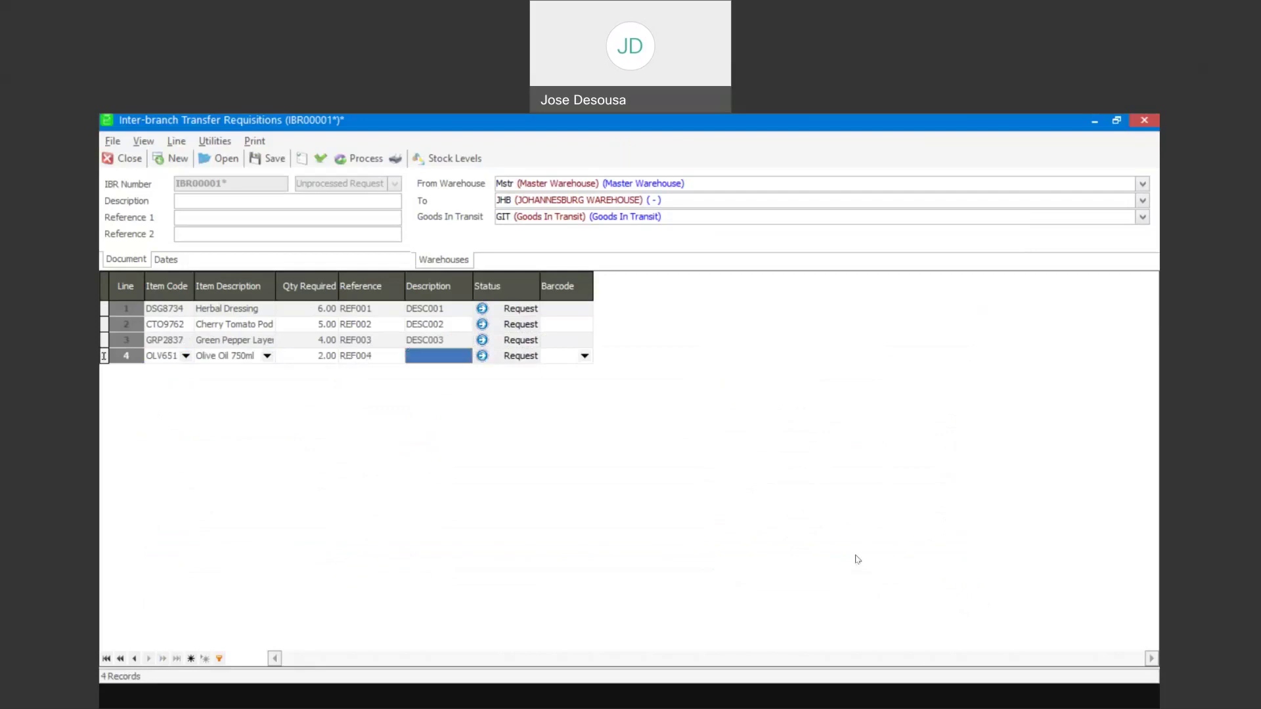
pyautogui.write('DESC004')
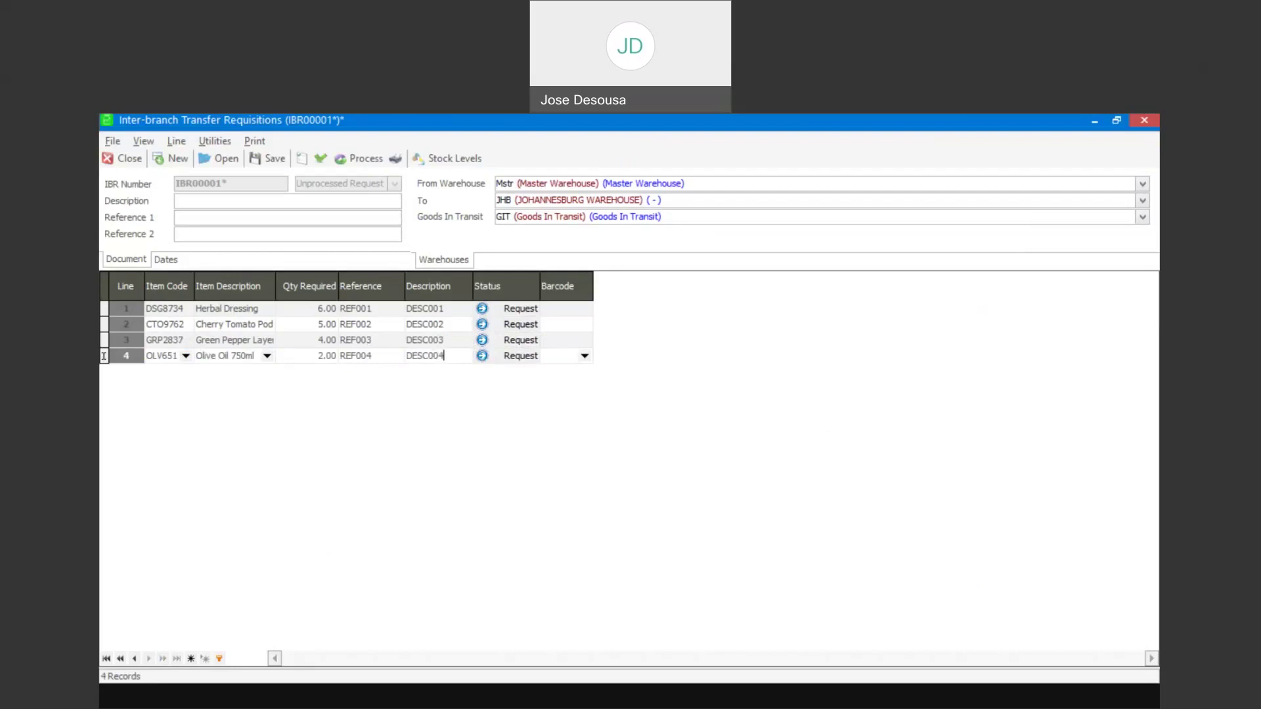
pyautogui.press('Tab')
pyautogui.press('Tab')
# Step: Review the stock levels of all four requested items and validate the requisition
pyautogui.click(455, 158)
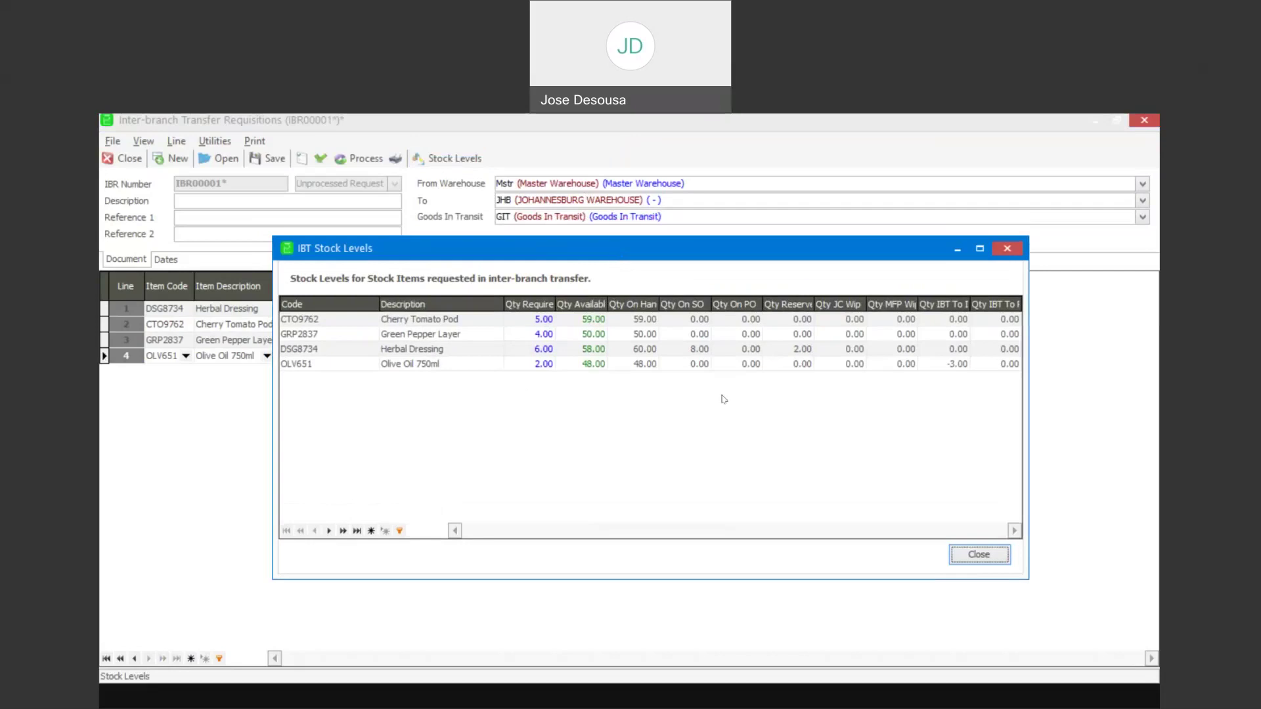
pyautogui.click(963, 555)
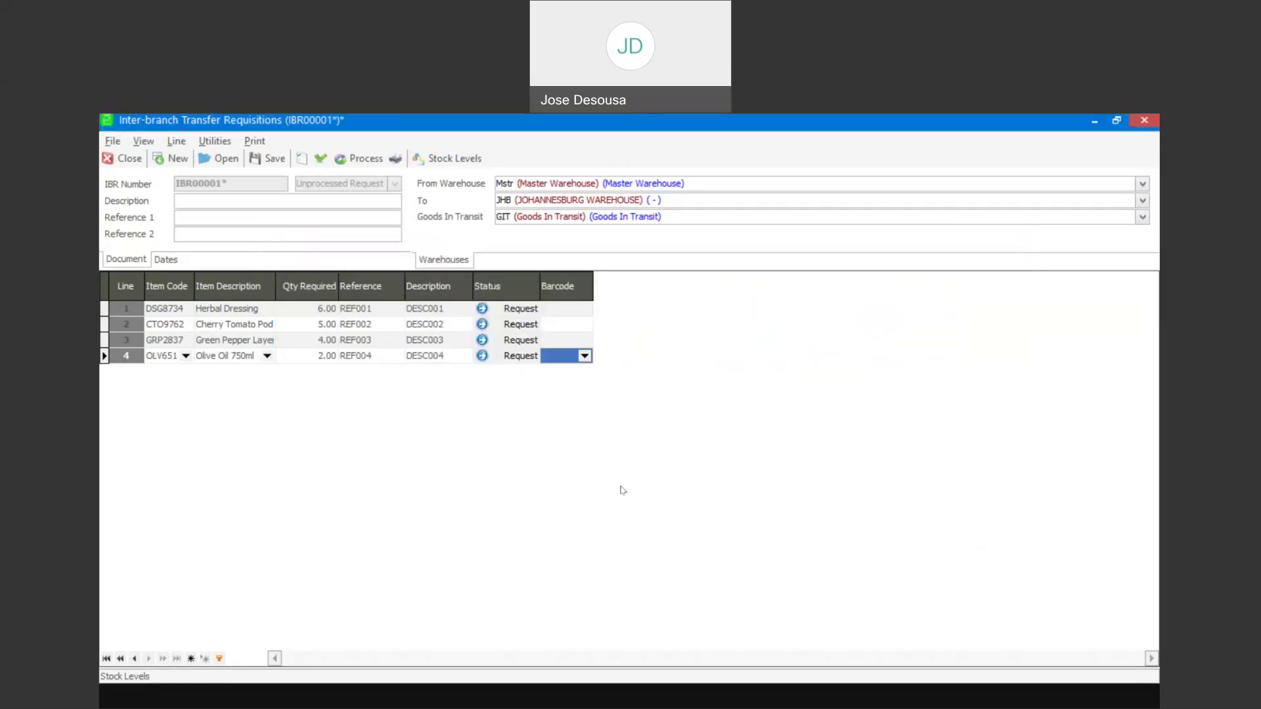
pyautogui.click(319, 160)
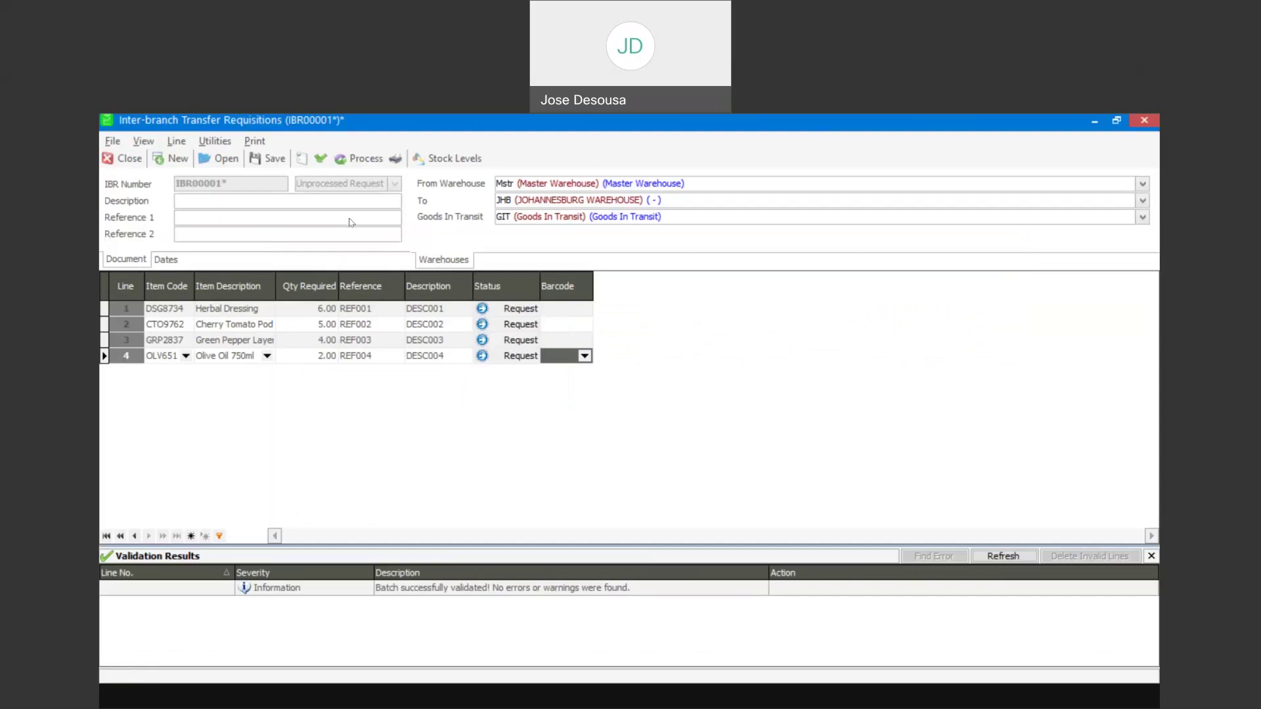
# Step: Process the requisition, saving its changes and agreeing to post the batch
pyautogui.click(365, 163)
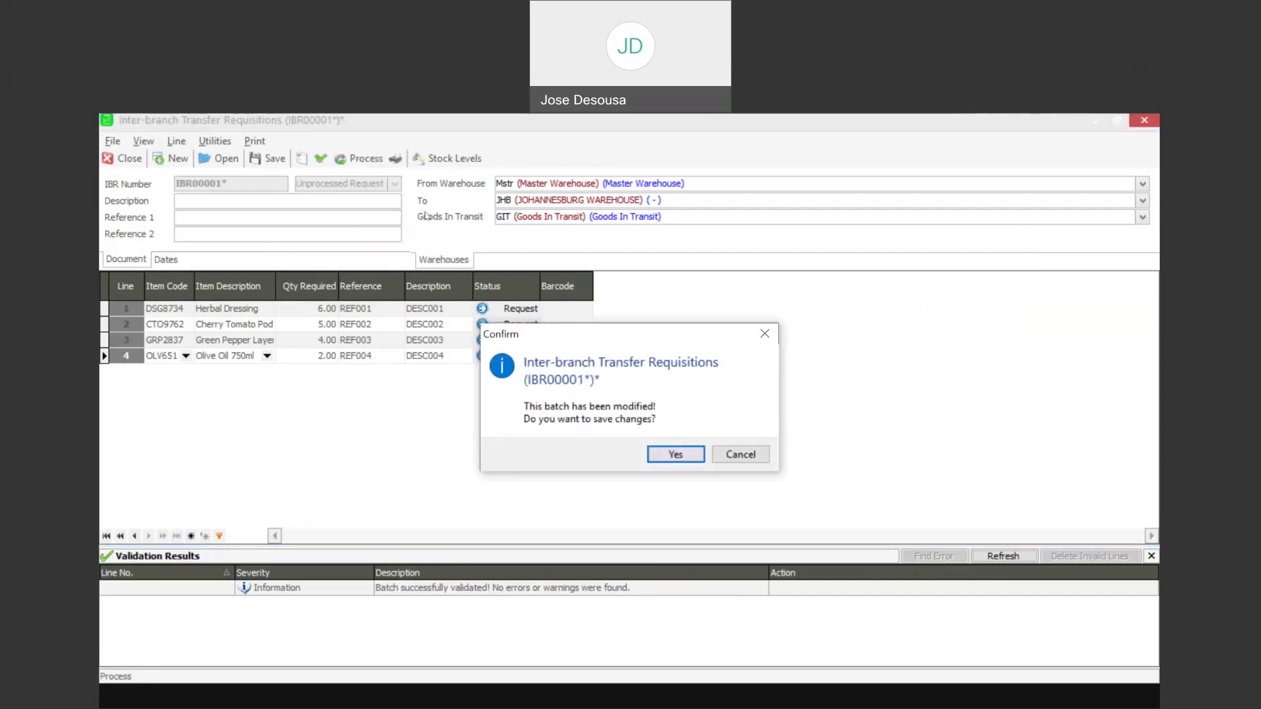
pyautogui.click(668, 456)
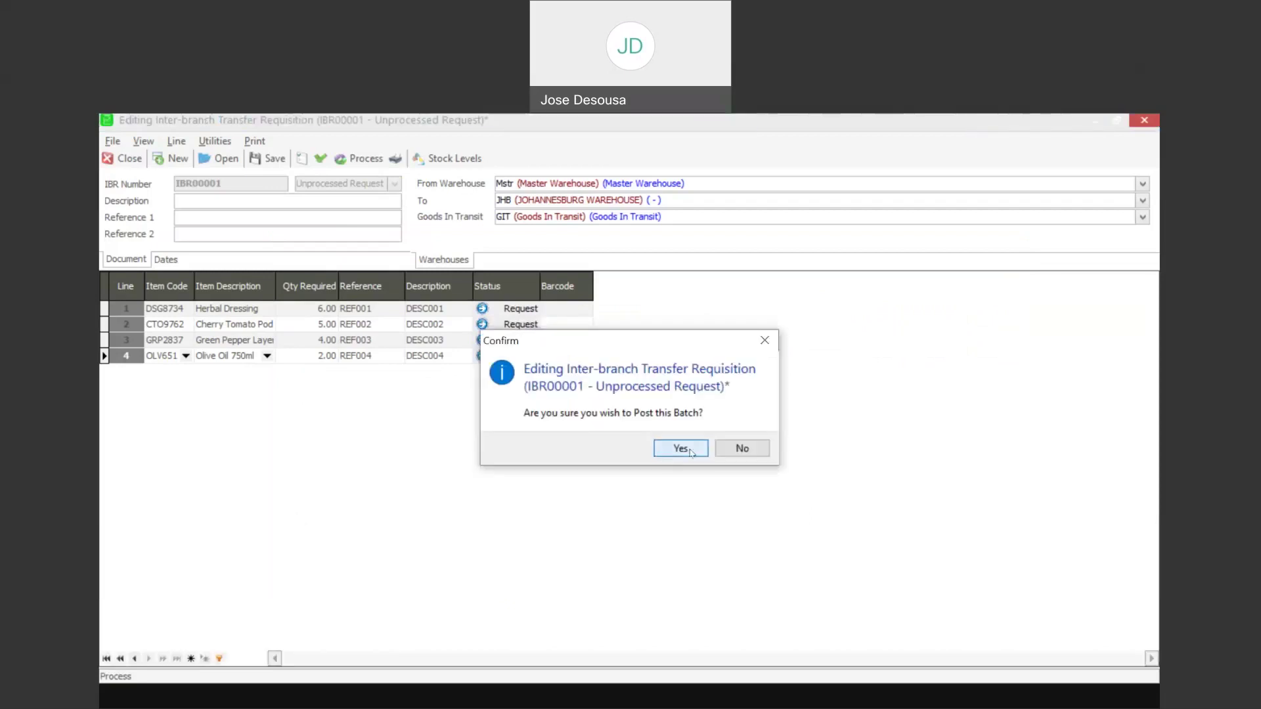
pyautogui.click(680, 449)
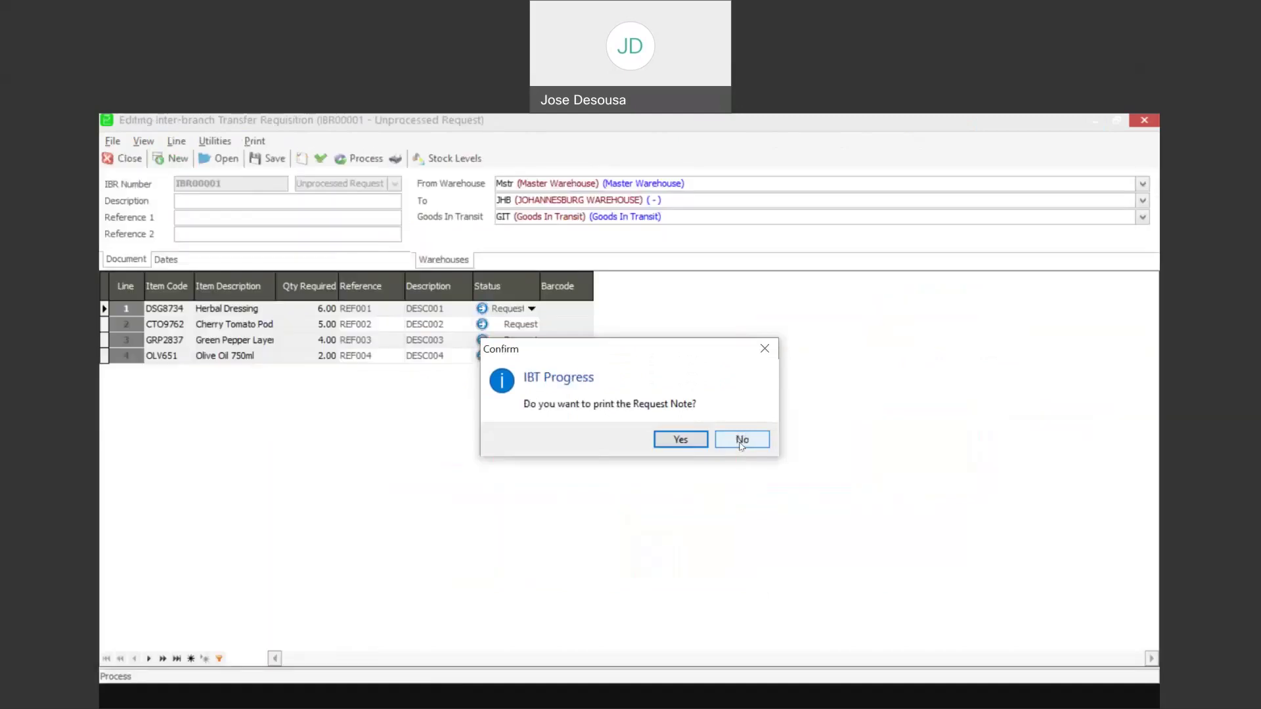
# Step: Preview the Warehouse IBT Requisition request note without sorting, read through it and close the preview
pyautogui.click(686, 440)
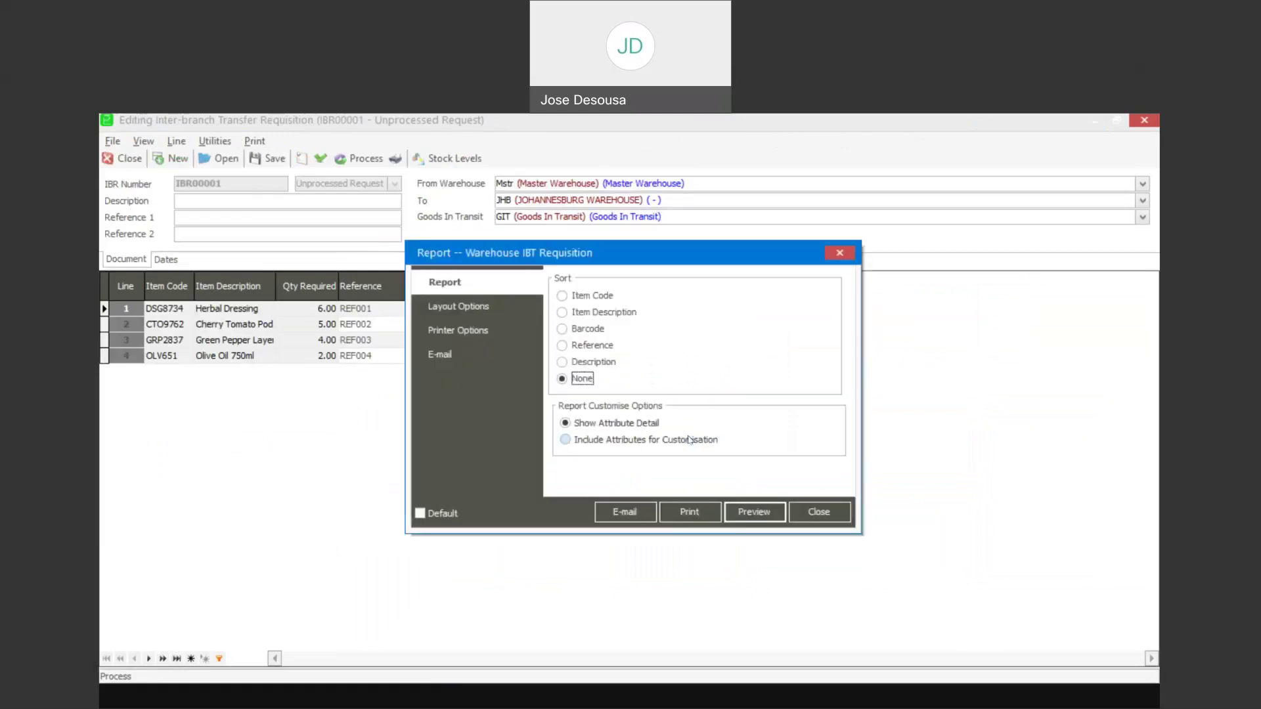
pyautogui.click(762, 516)
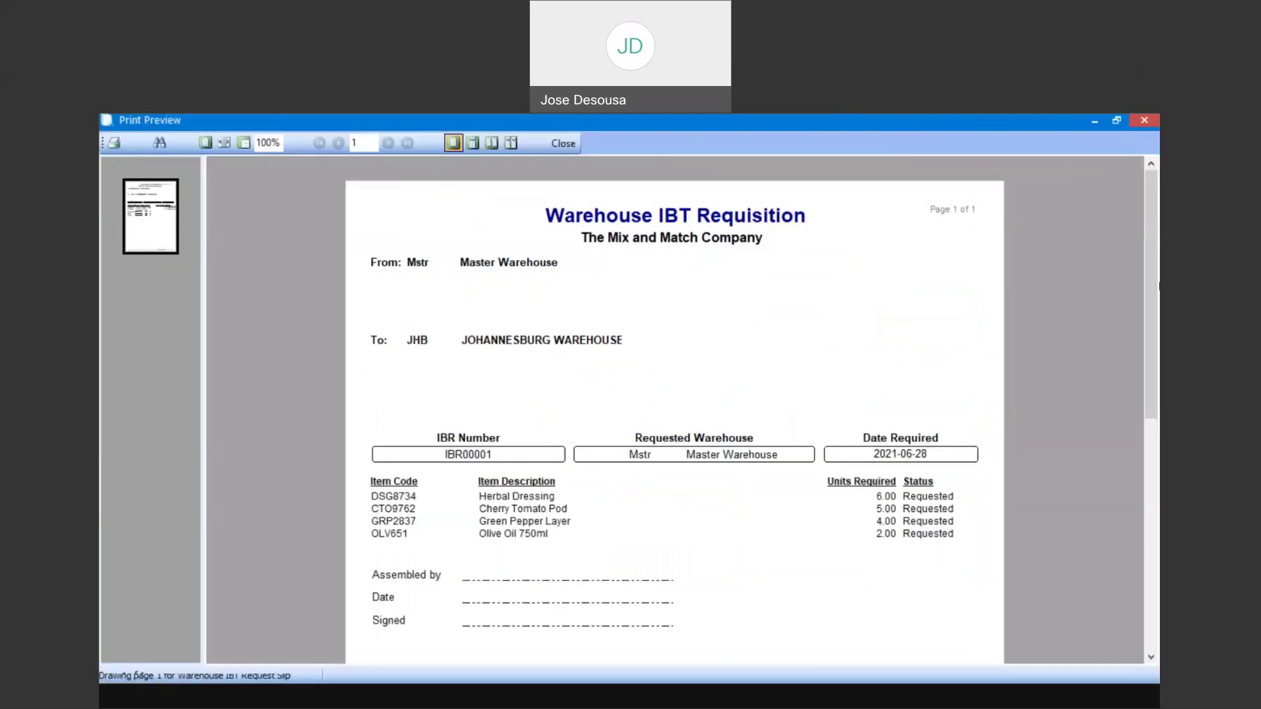
pyautogui.moveTo(1151, 289); pyautogui.dragTo(1159, 329)
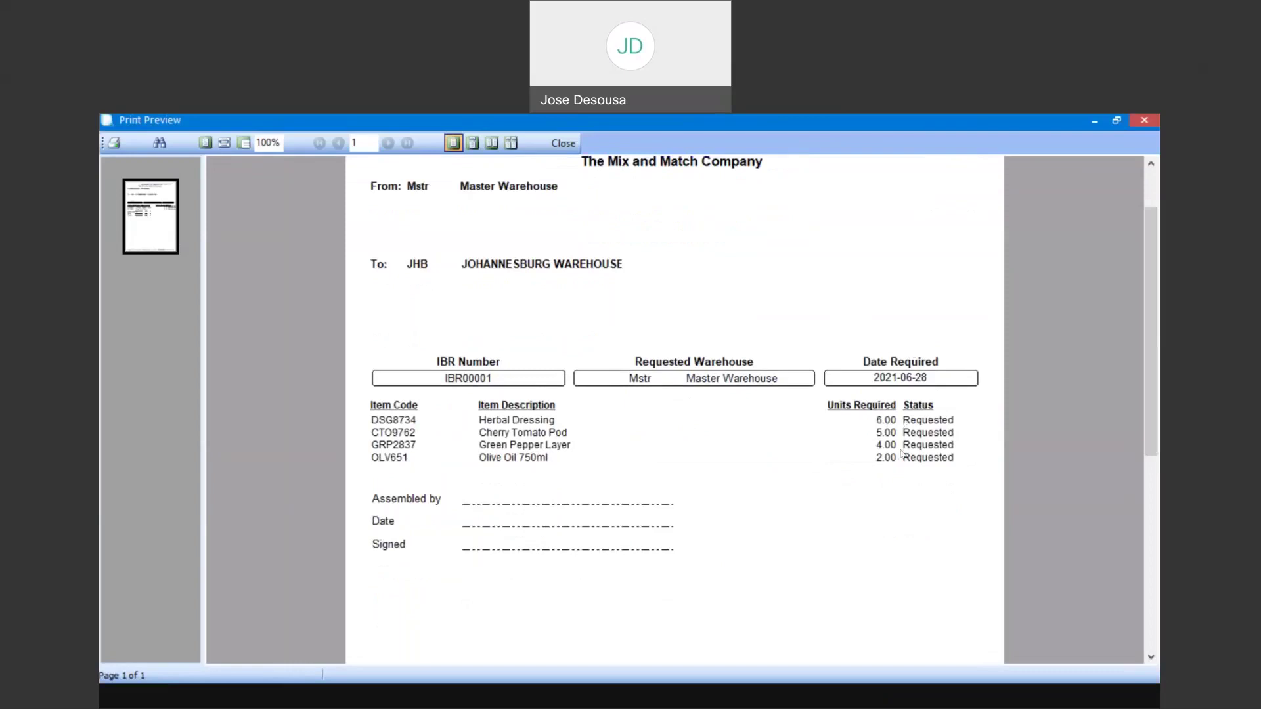
pyautogui.moveTo(1155, 326); pyautogui.dragTo(1148, 285)
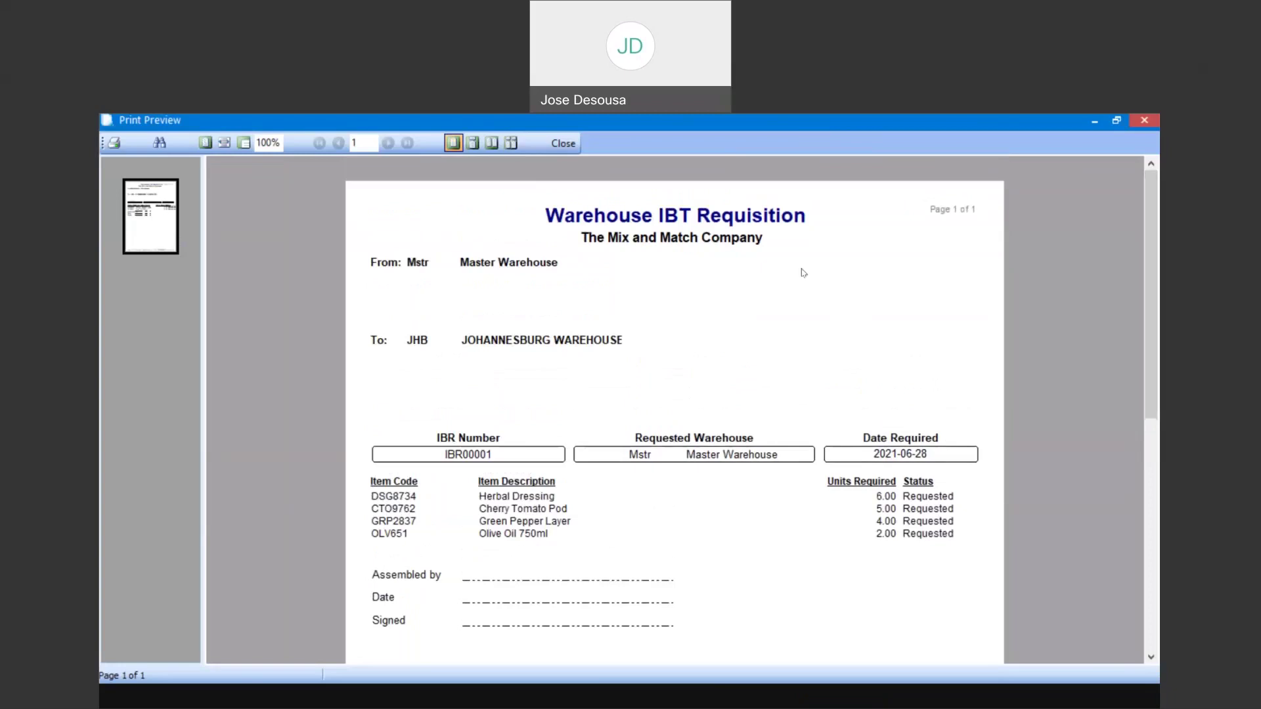
pyautogui.click(566, 148)
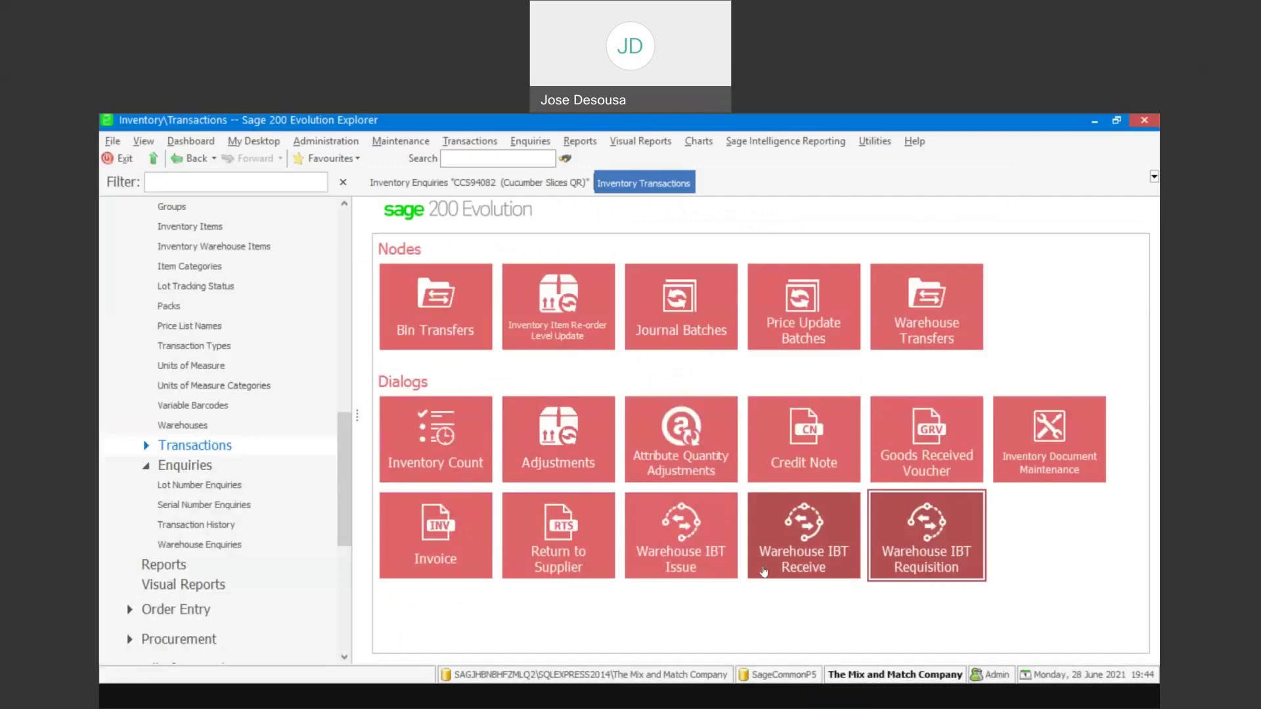
# Step: Open the Master Warehouse to JHB requisition from the list of IBT requisitions due for editing
pyautogui.moveTo(347, 480); pyautogui.dragTo(348, 247)
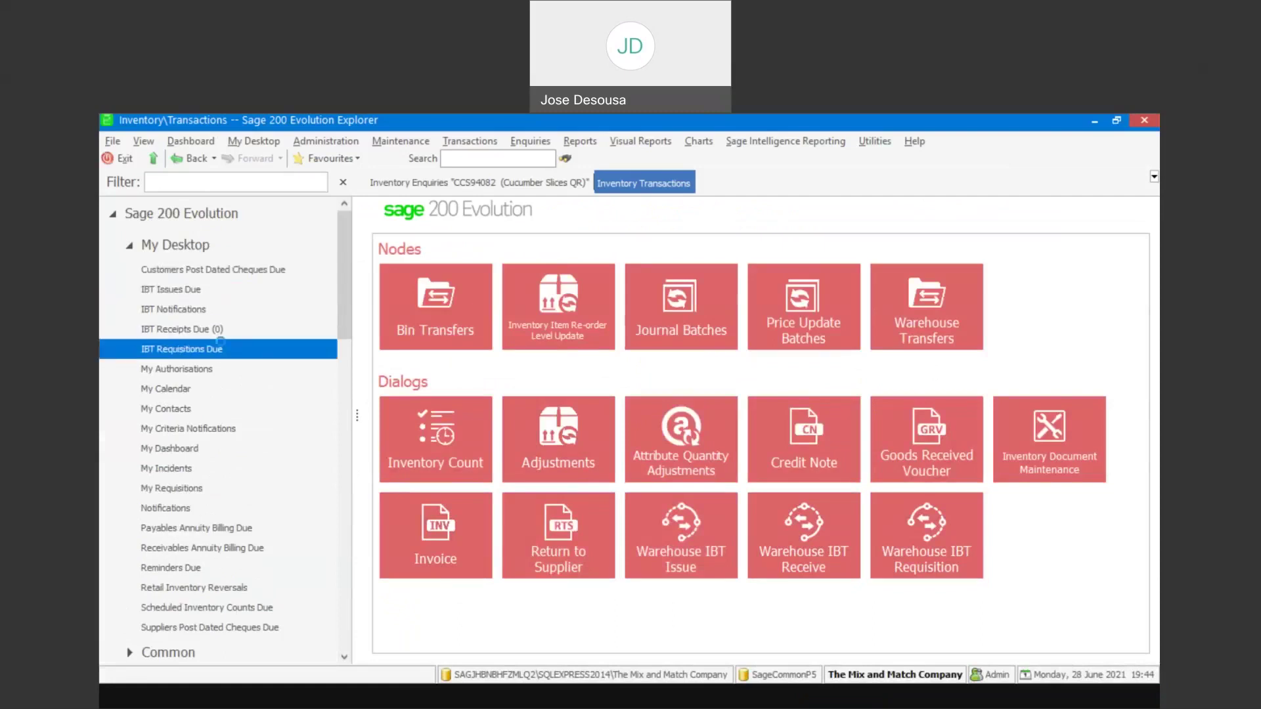
pyautogui.scroll(10, 341, 352)
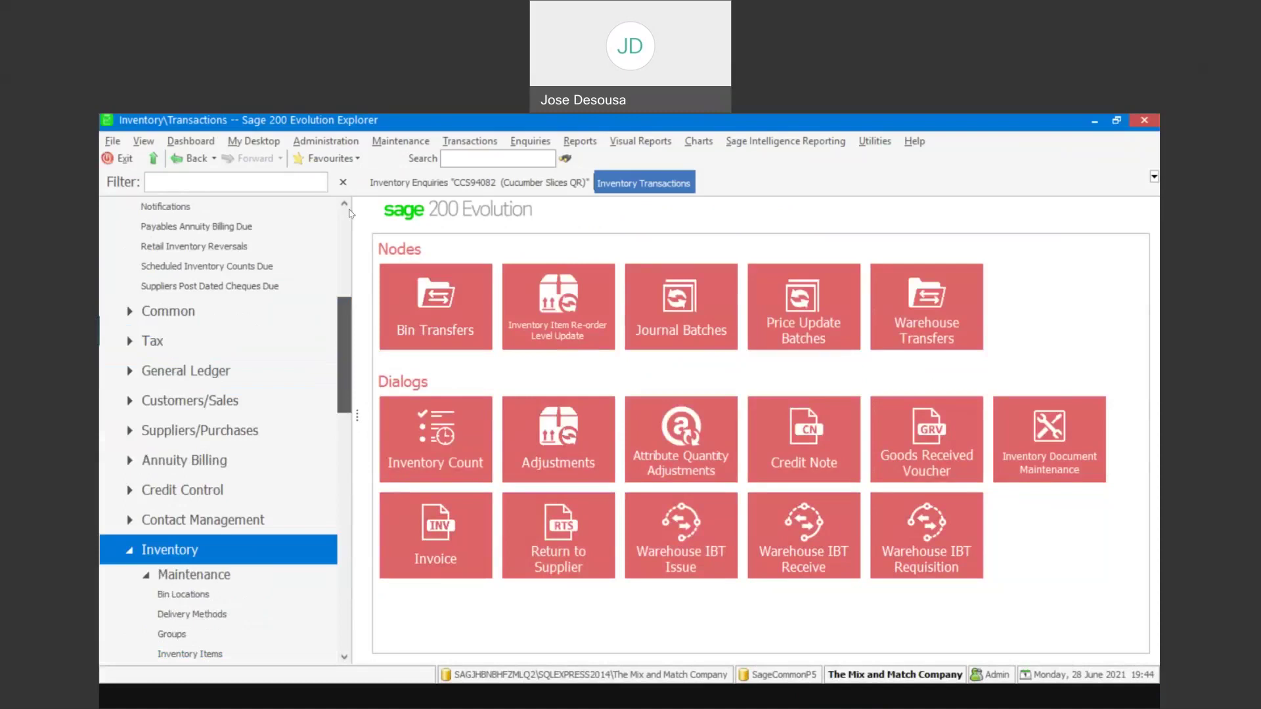
pyautogui.click(221, 351)
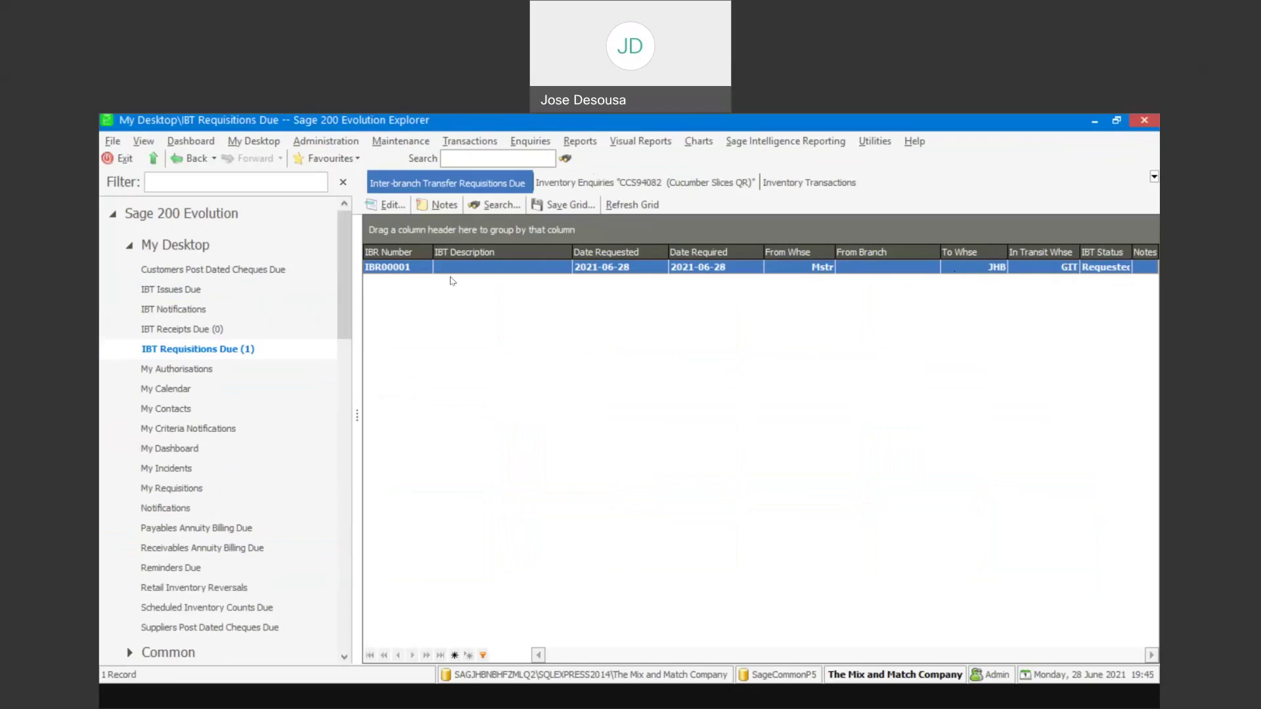
pyautogui.click(307, 327)
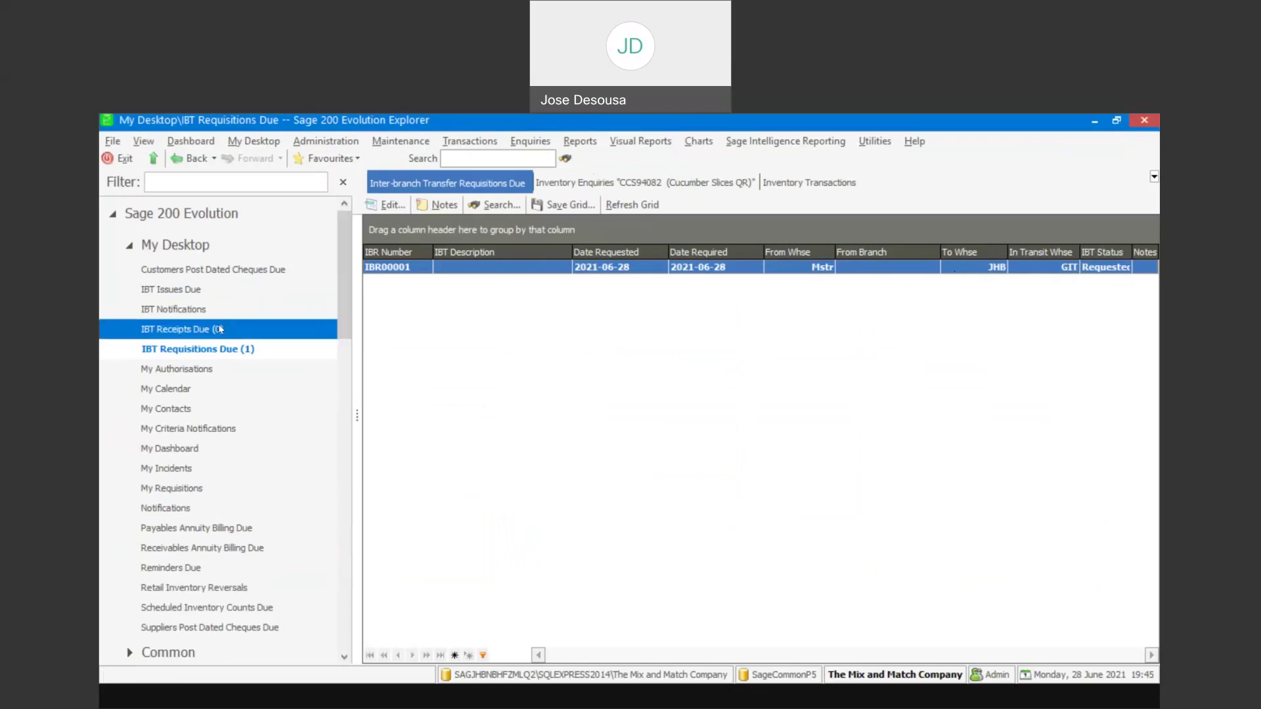
pyautogui.doubleClick(493, 268)
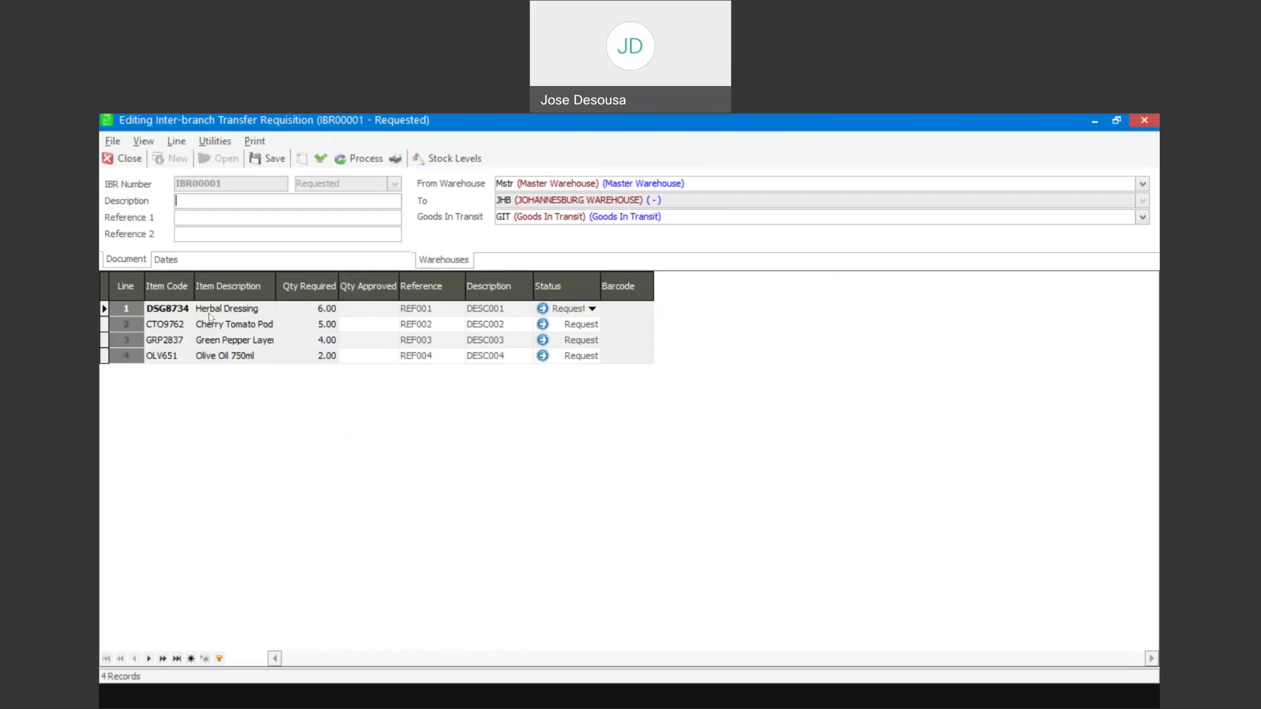
# Step: Review the stock levels of the requested items and close the overview
pyautogui.click(360, 158)
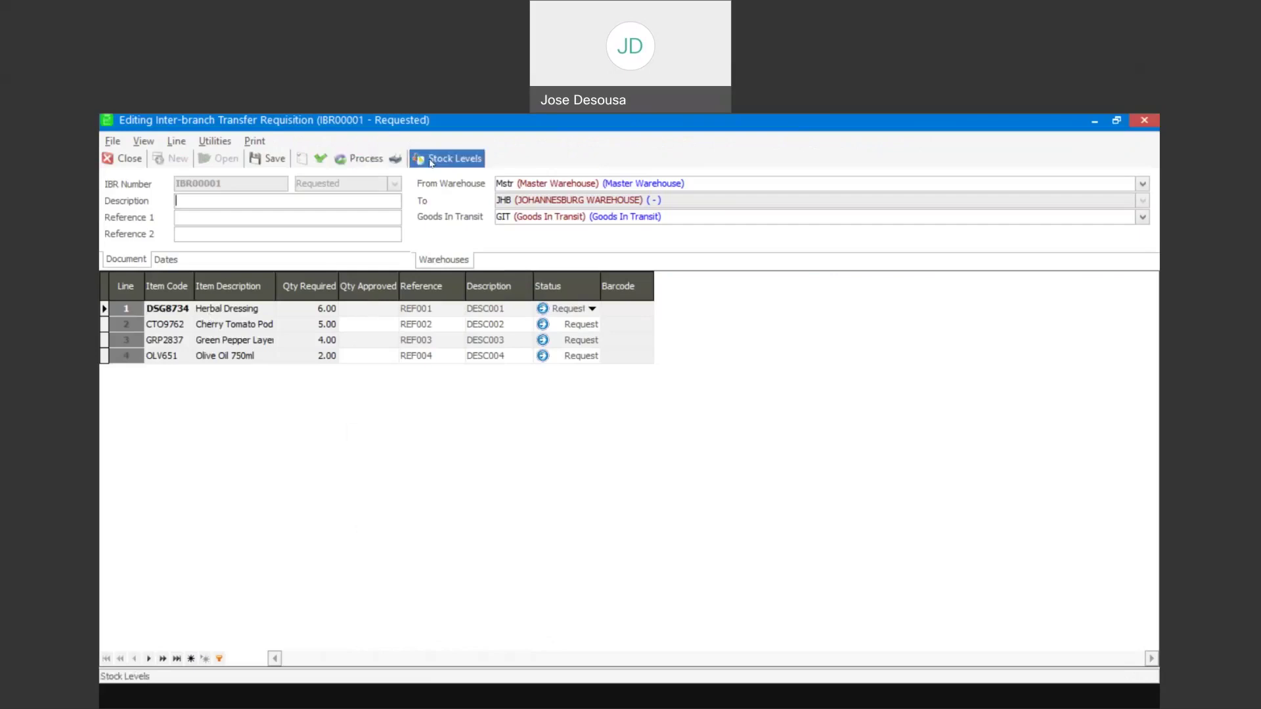
pyautogui.click(430, 160)
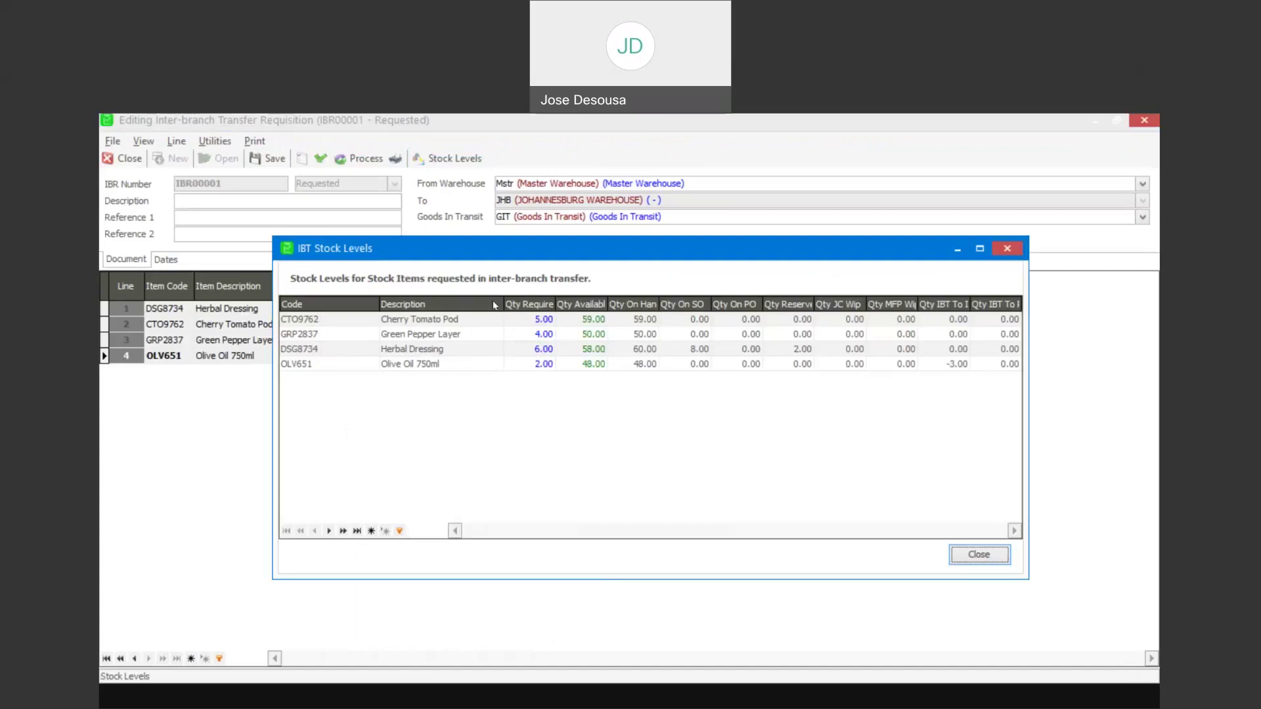
pyautogui.click(996, 558)
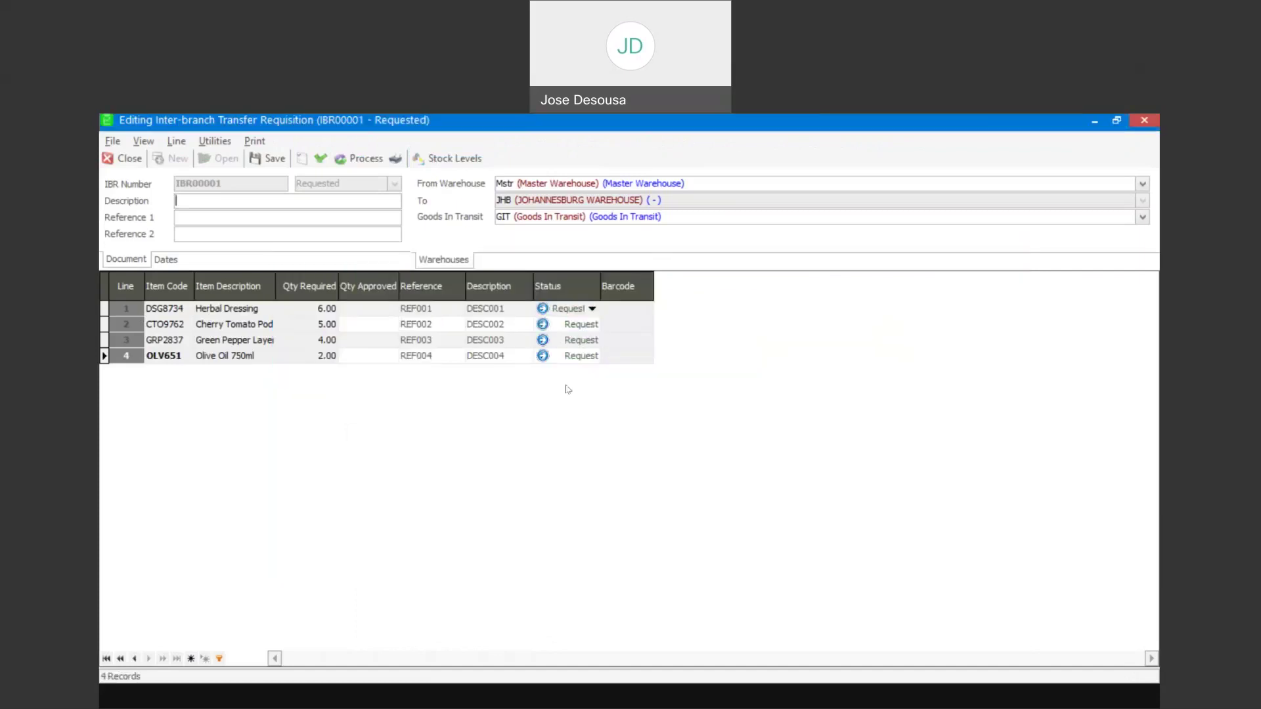
# Step: Set the approved quantity of Herbal Dressing (DSG8734) to 6 and its line status to Approve
pyautogui.click(374, 314)
pyautogui.write('6')
pyautogui.press('Tab')
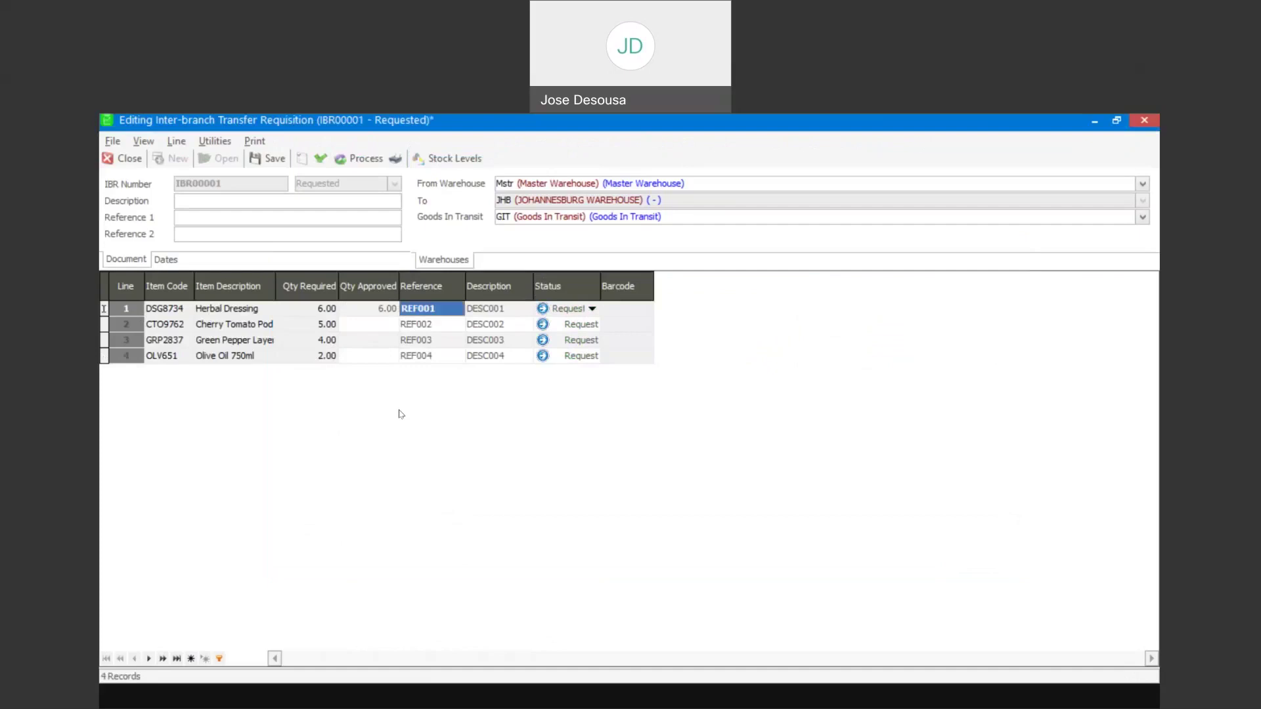
pyautogui.press('Tab')
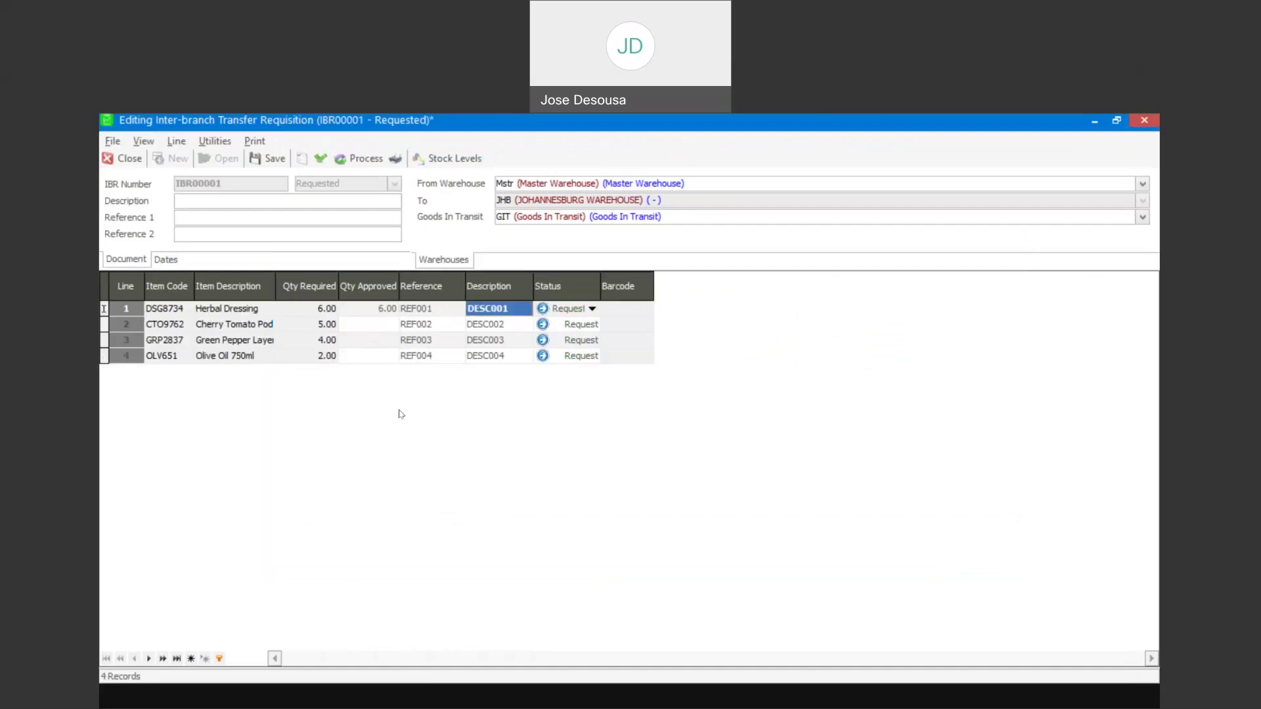
pyautogui.press('Tab')
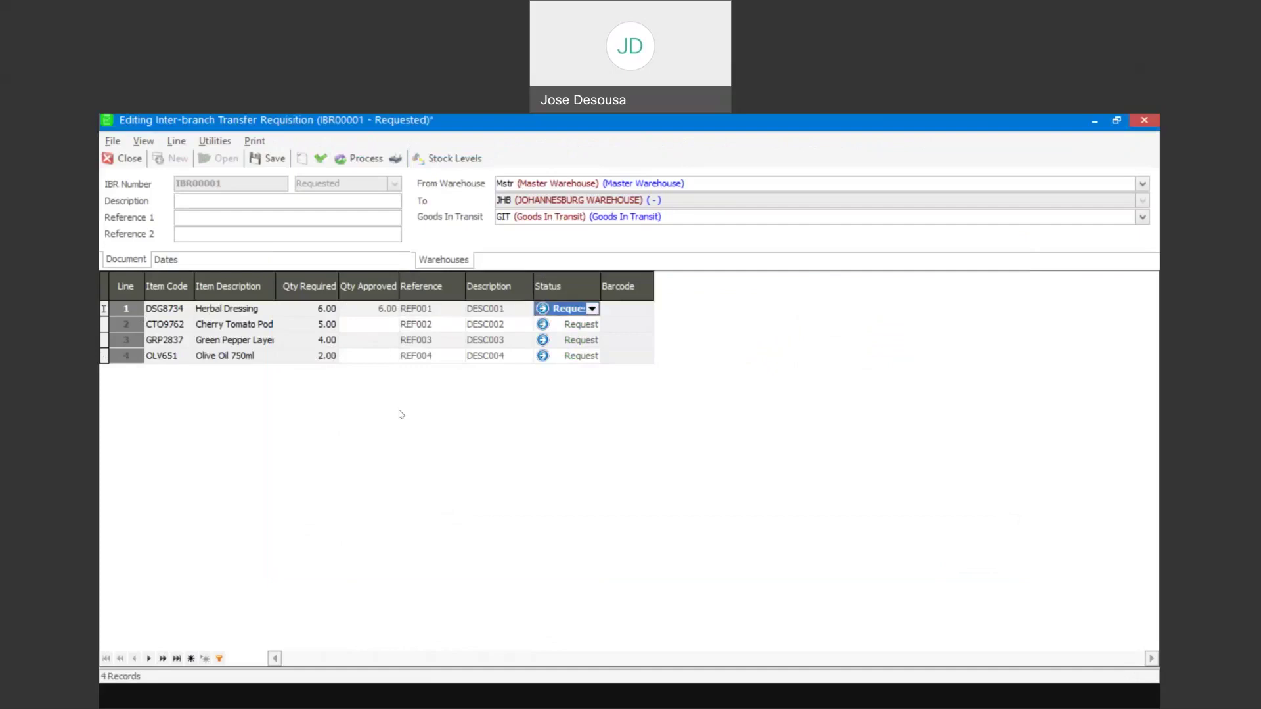
pyautogui.click(591, 309)
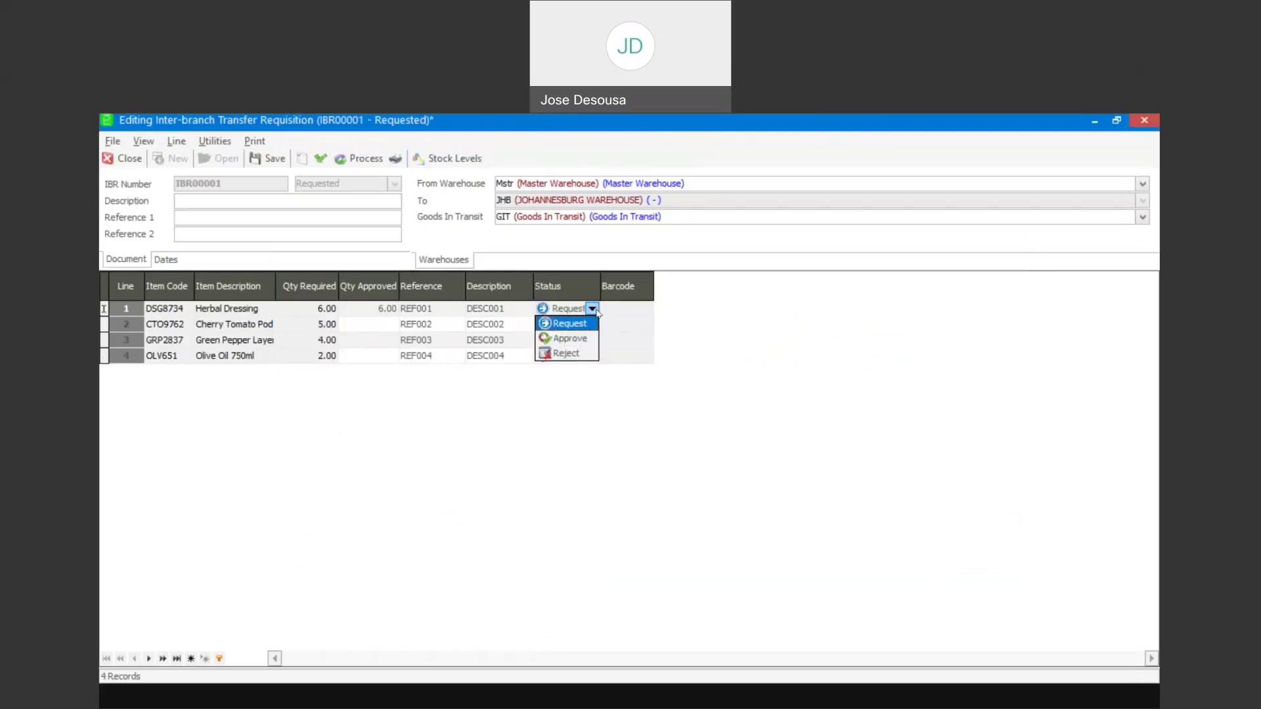
pyautogui.click(577, 337)
# Step: Set the approved quantity of Cherry Tomato Pod (CTO9762) to 5 and its line status to Approve
pyautogui.press('Tab')
pyautogui.press('Tab')
pyautogui.press('Tab')
pyautogui.press('Tab')
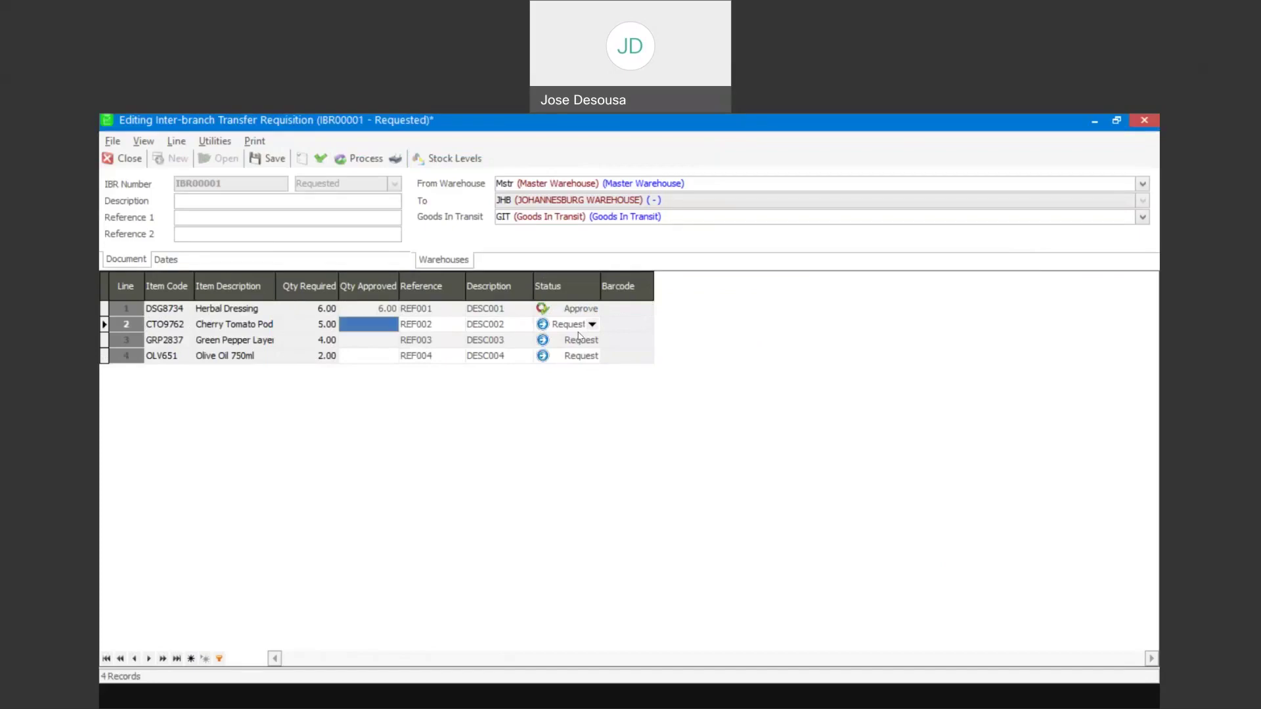
pyautogui.write('5')
pyautogui.press('Tab')
pyautogui.press('Tab')
pyautogui.click(592, 325)
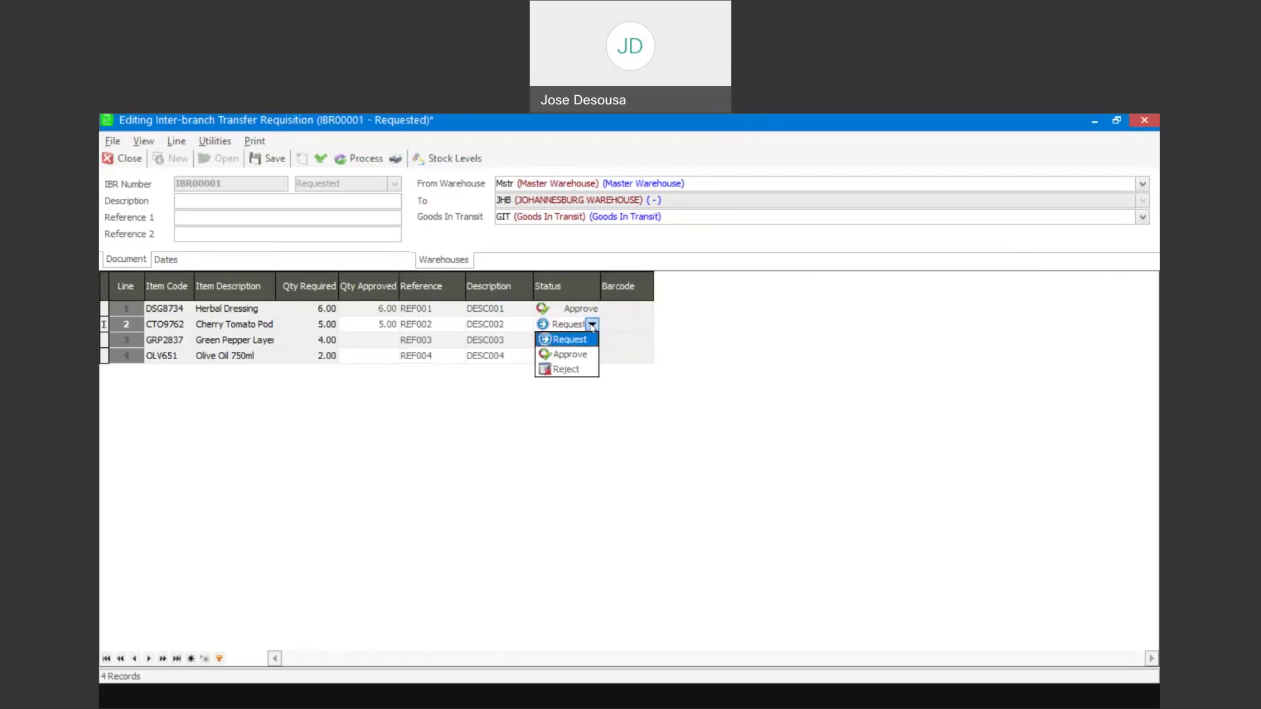
pyautogui.click(583, 355)
# Step: Set the approved quantity of Green Pepper Layer (GRP2837) to 4 and its line status to Approve
pyautogui.press('Tab')
pyautogui.press('Tab')
pyautogui.press('Tab')
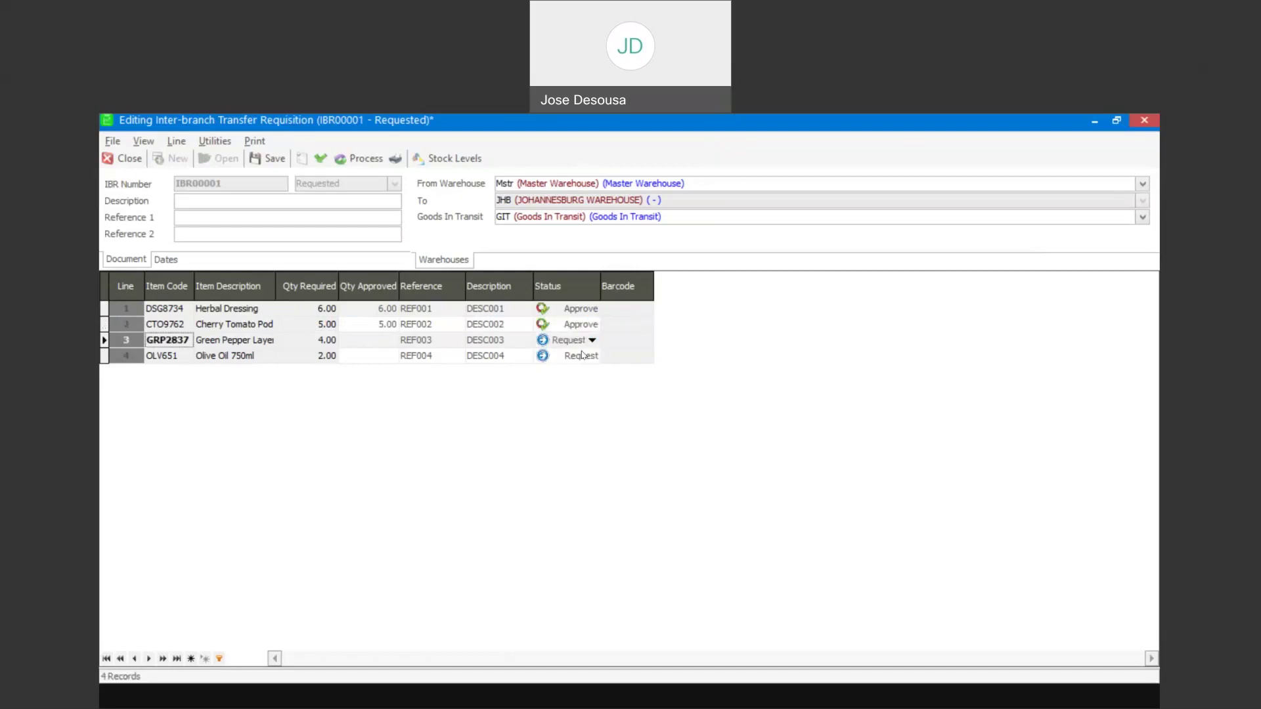
pyautogui.press('Tab')
pyautogui.write('4')
pyautogui.press('Tab')
pyautogui.press('Tab')
pyautogui.press('Tab')
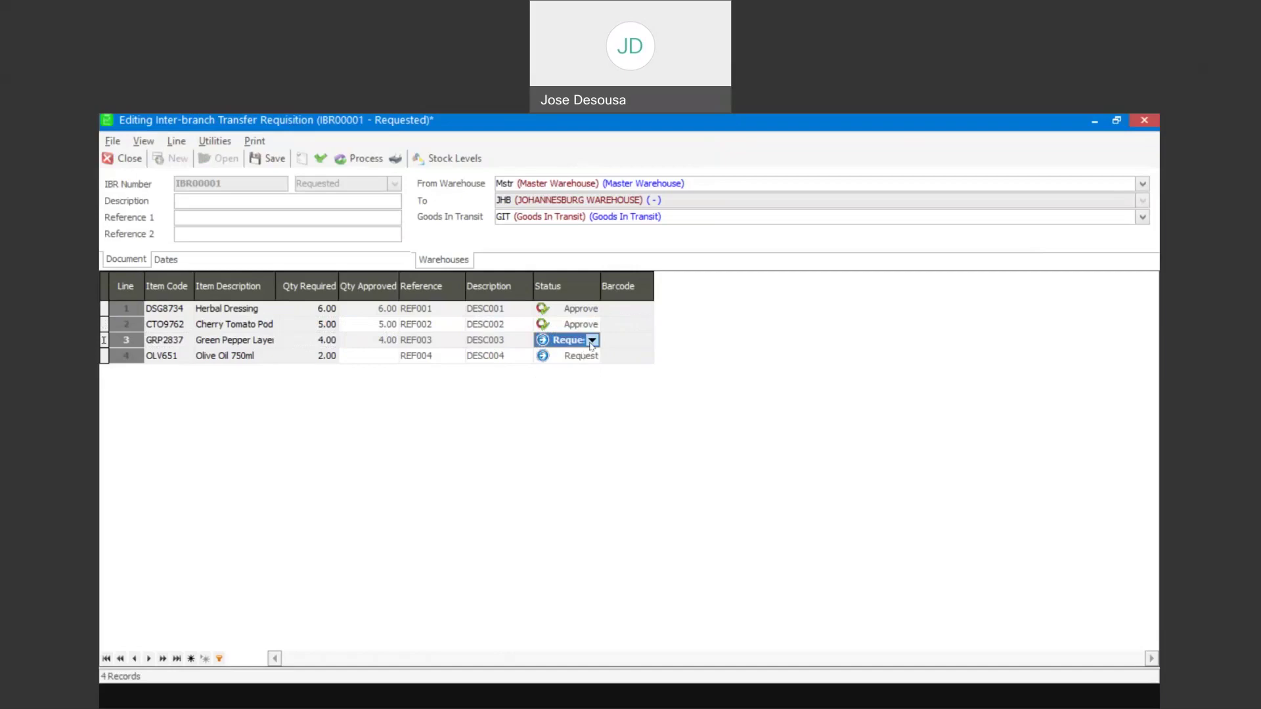
pyautogui.click(591, 340)
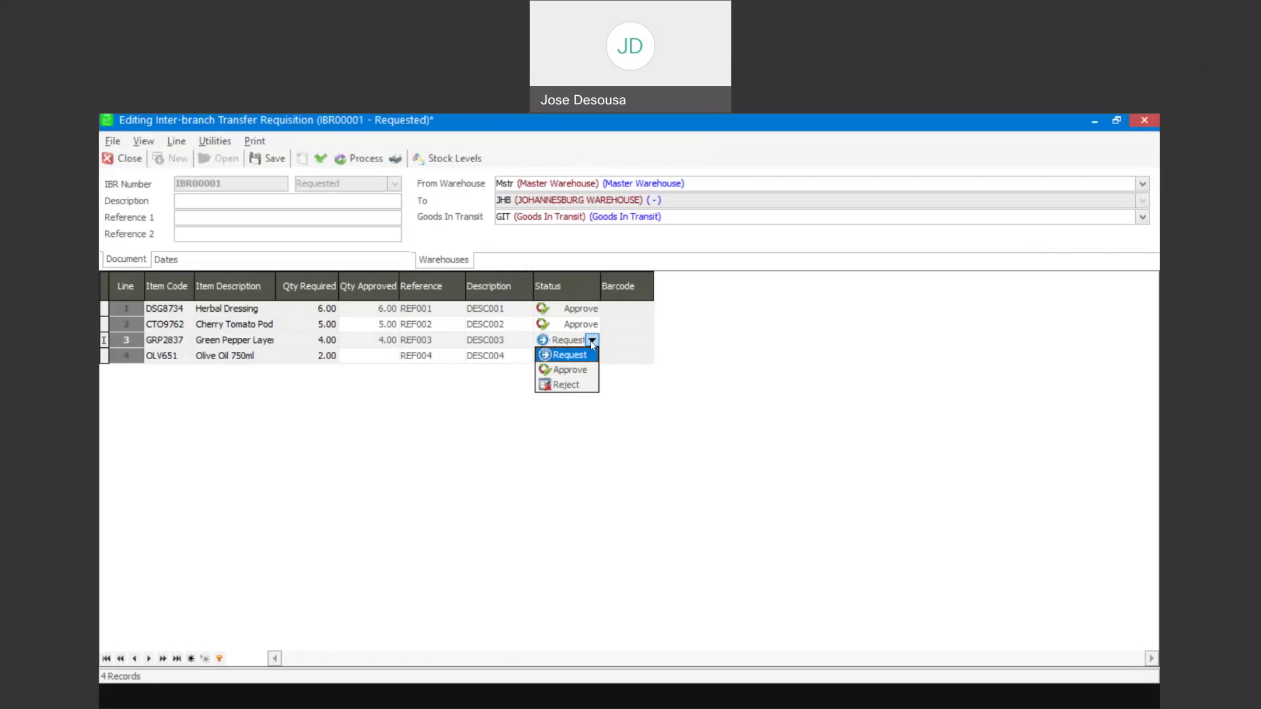
pyautogui.click(592, 342)
pyautogui.click(592, 340)
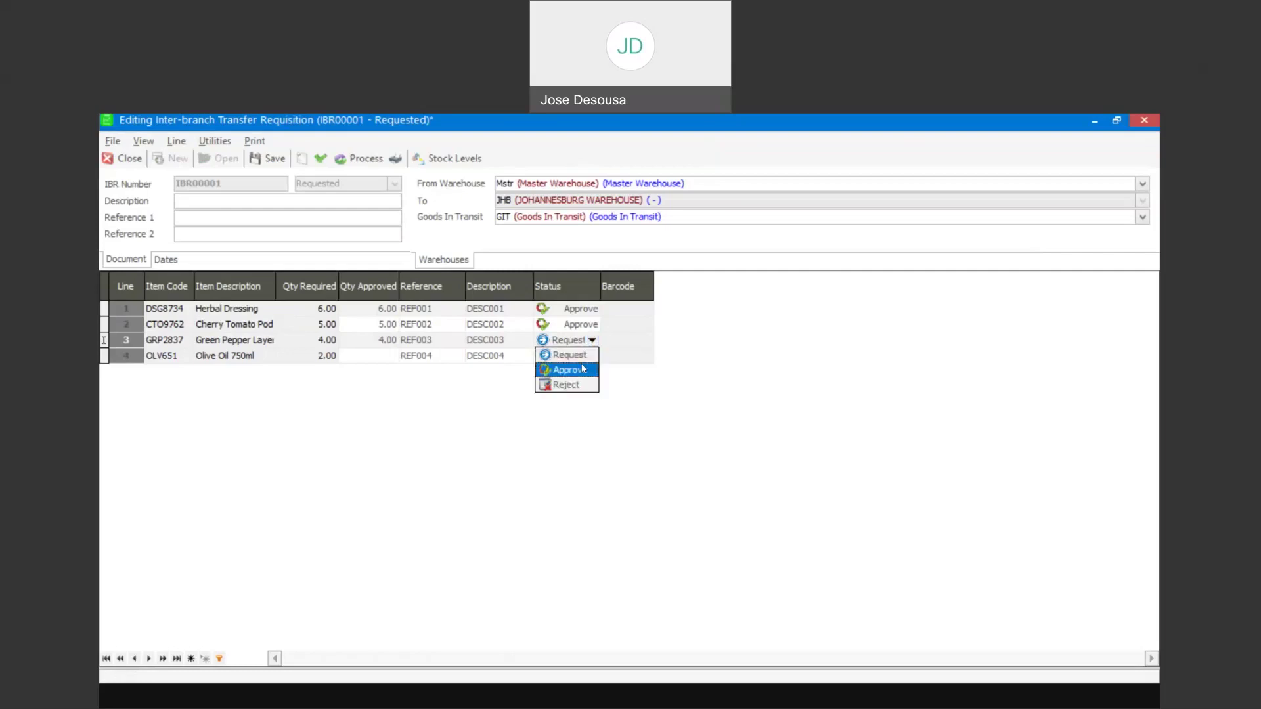
pyautogui.click(571, 369)
# Step: Set the approved quantity of Olive Oil 750ml (OLV651) to 1 and its line status to Approve
pyautogui.click(365, 360)
pyautogui.click(364, 360)
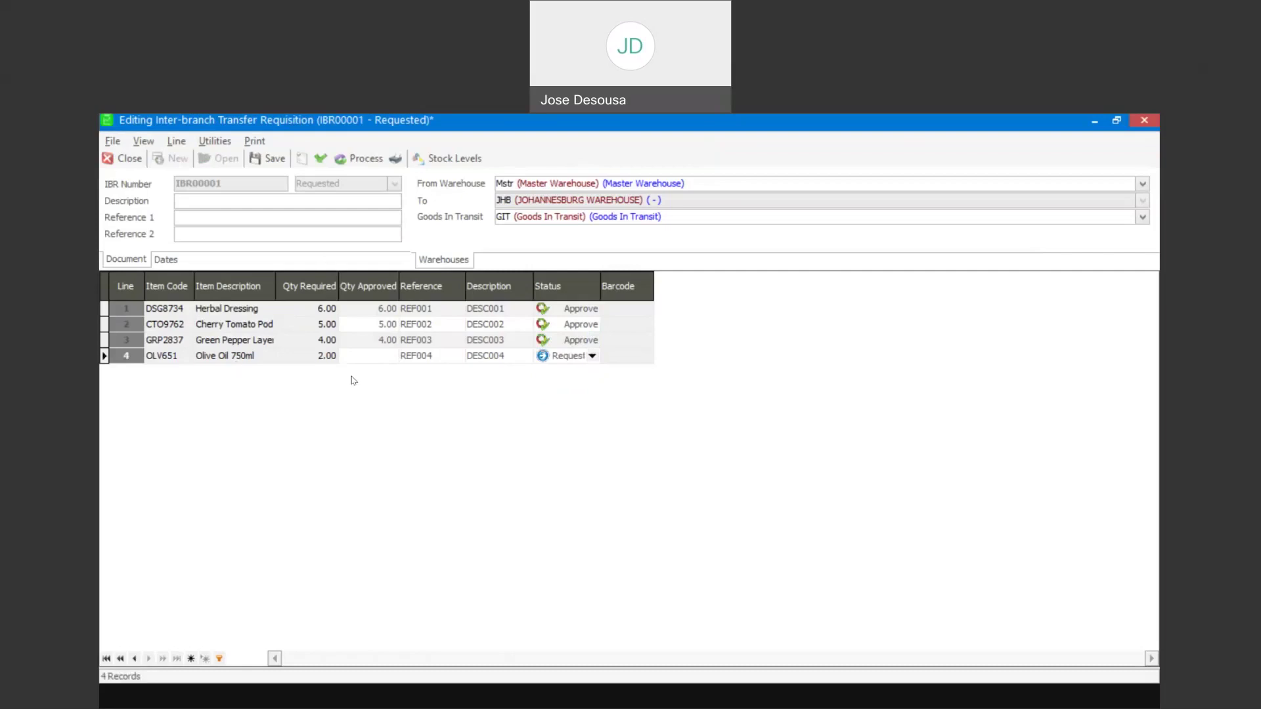
pyautogui.write('1')
pyautogui.press('Tab')
pyautogui.press('Tab')
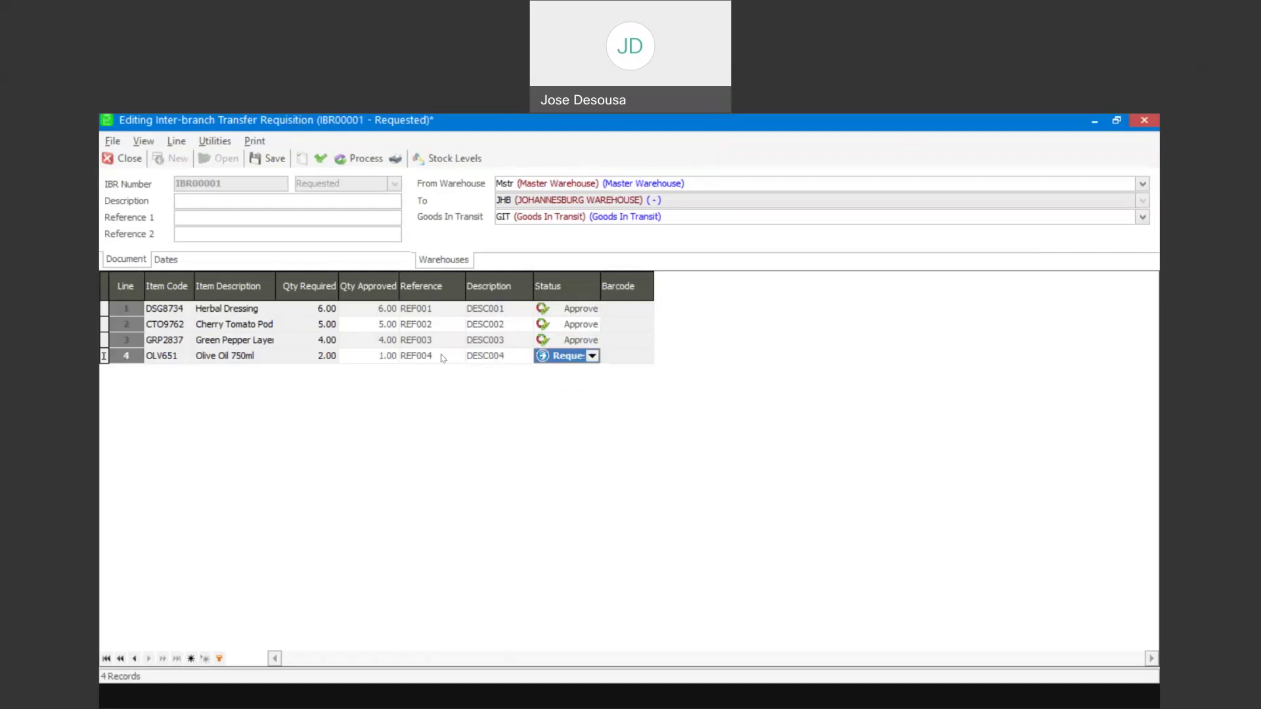
pyautogui.click(592, 355)
pyautogui.click(585, 386)
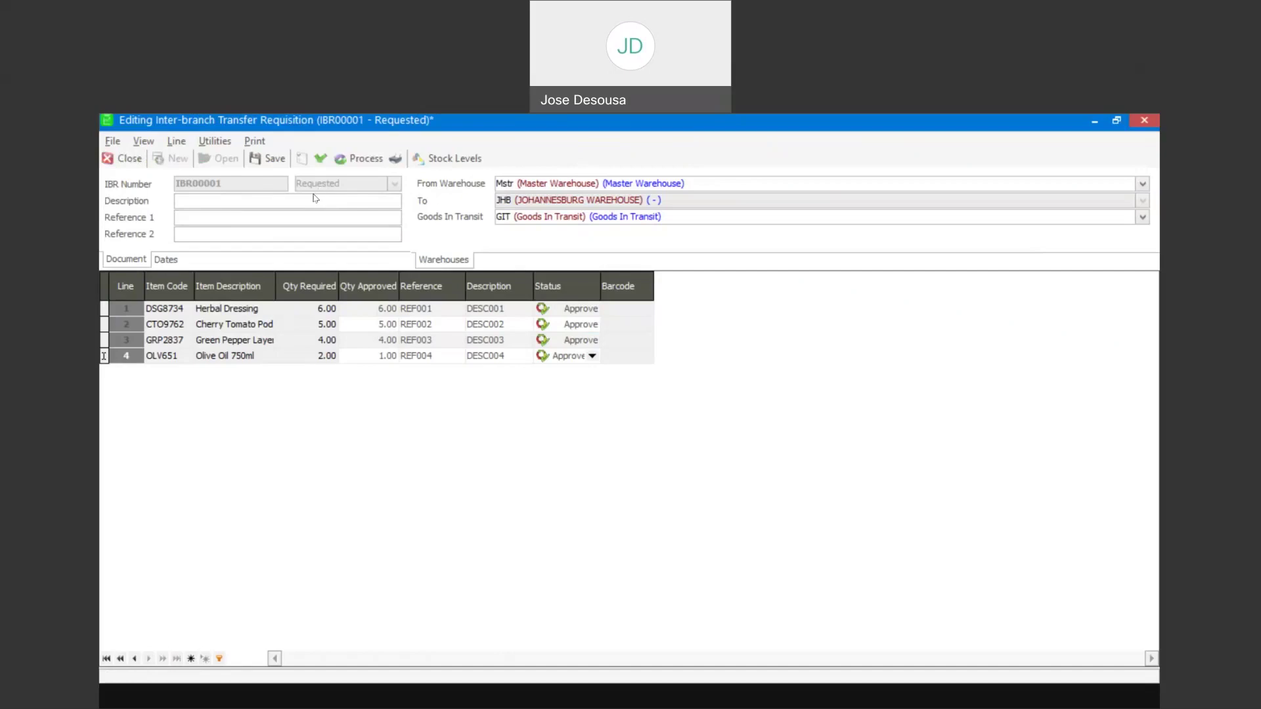
# Step: Validate and process the approved requisition, saving its changes and agreeing to post the batch
pyautogui.click(321, 161)
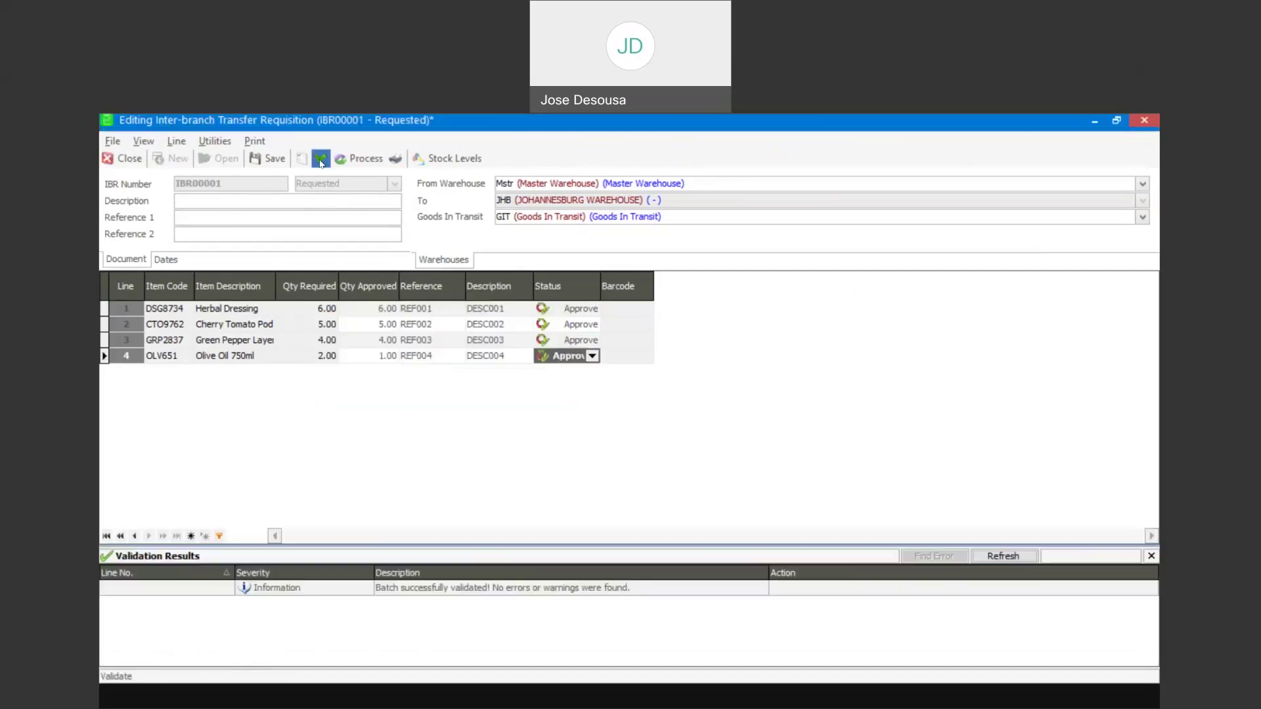
pyautogui.click(363, 159)
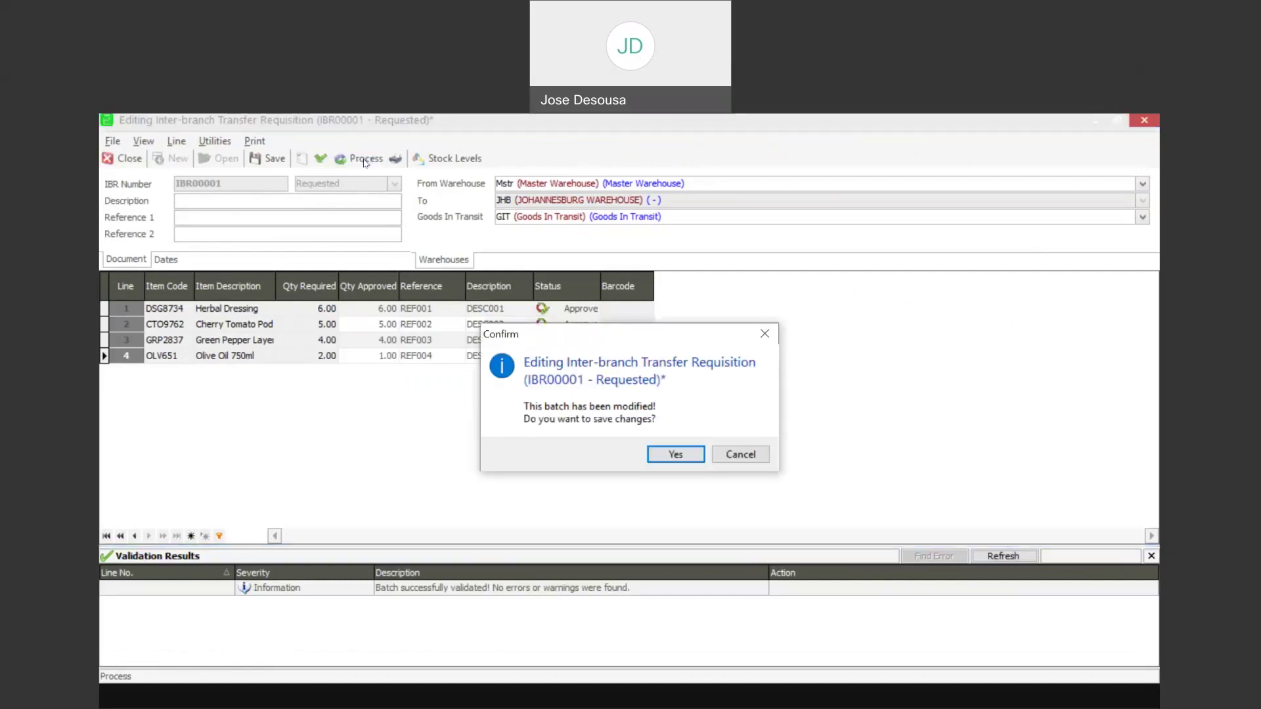
pyautogui.click(672, 453)
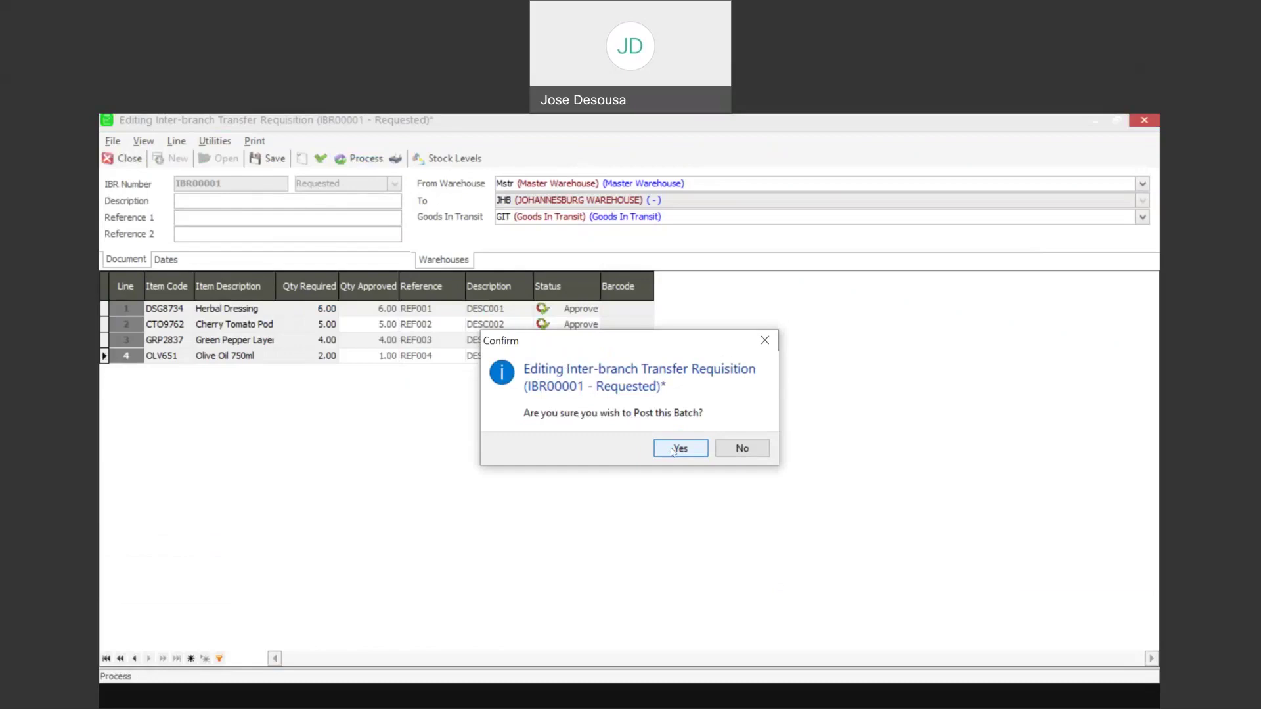
pyautogui.click(672, 451)
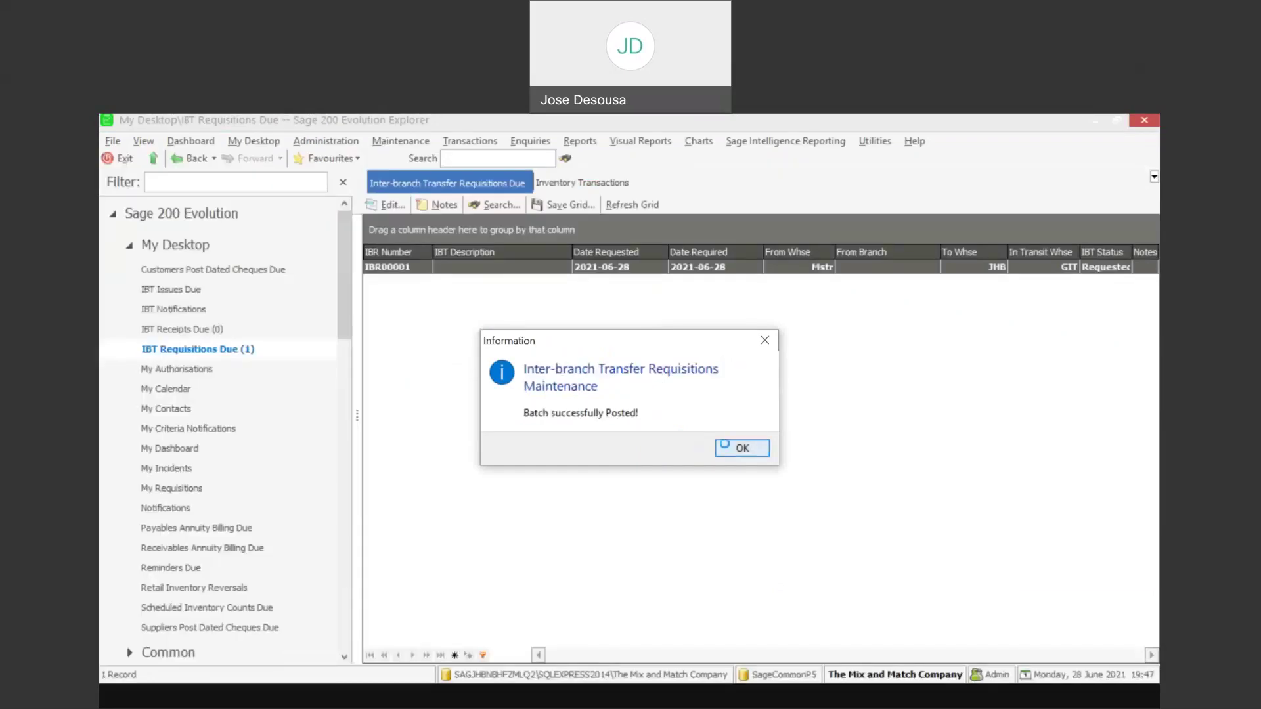
pyautogui.click(724, 446)
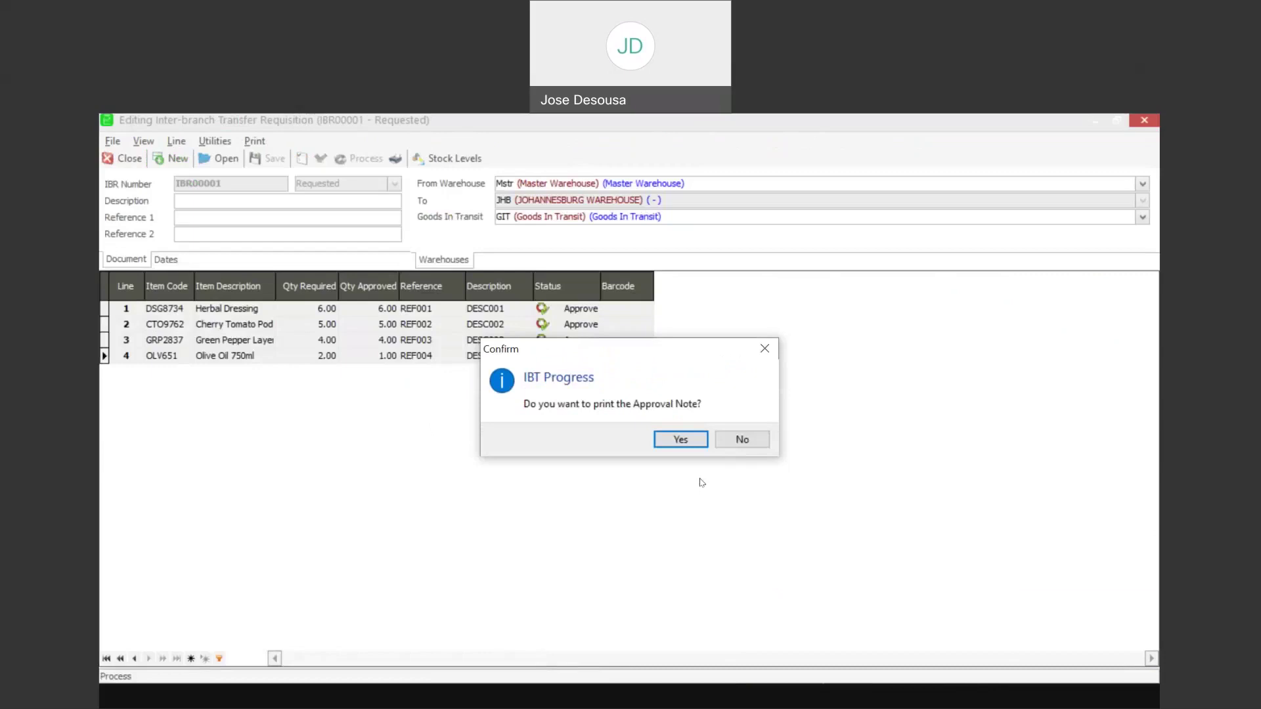
# Step: Preview the Warehouse IBT Approval note without sorting, read through it and close the preview
pyautogui.click(682, 440)
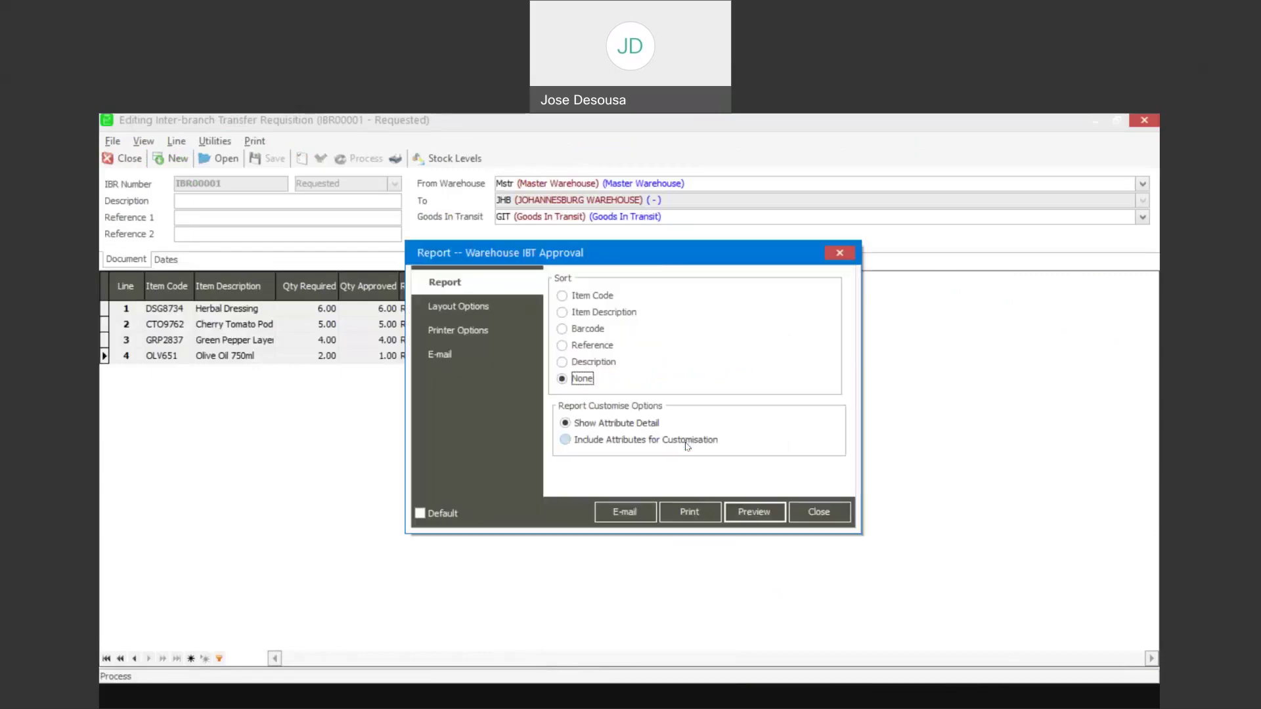
pyautogui.click(742, 513)
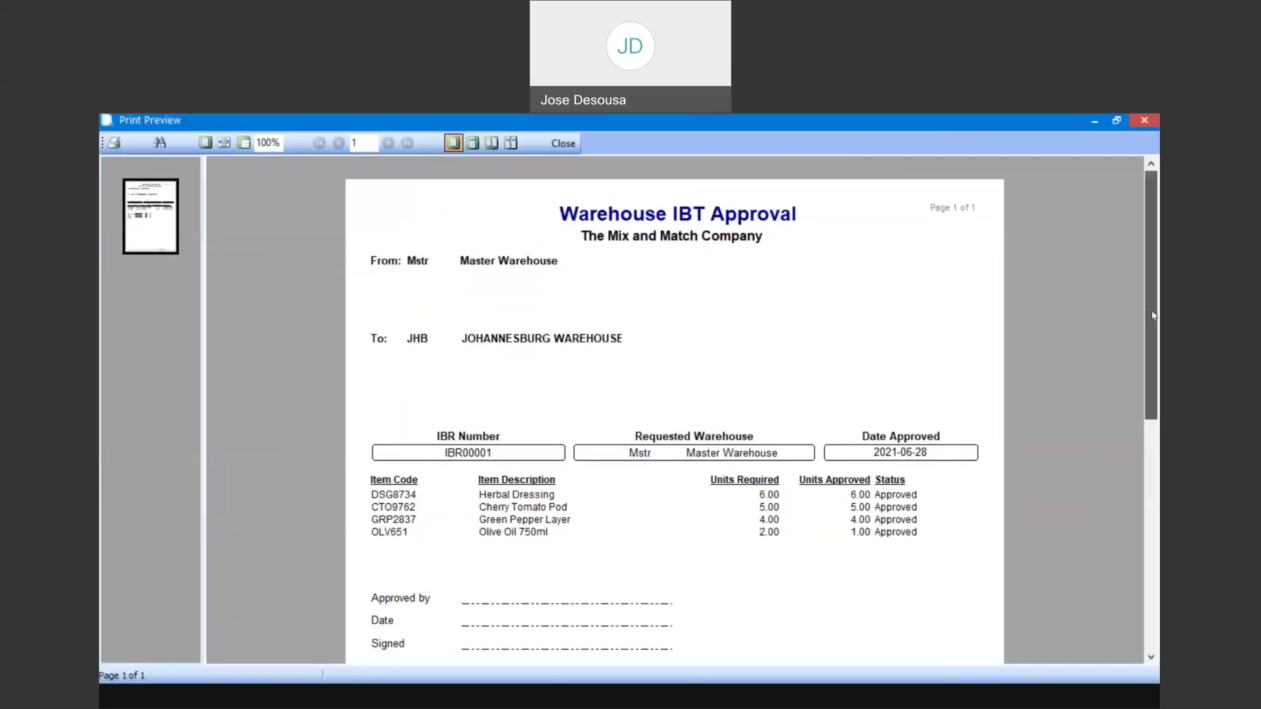
pyautogui.scroll(-1, 1154, 320)
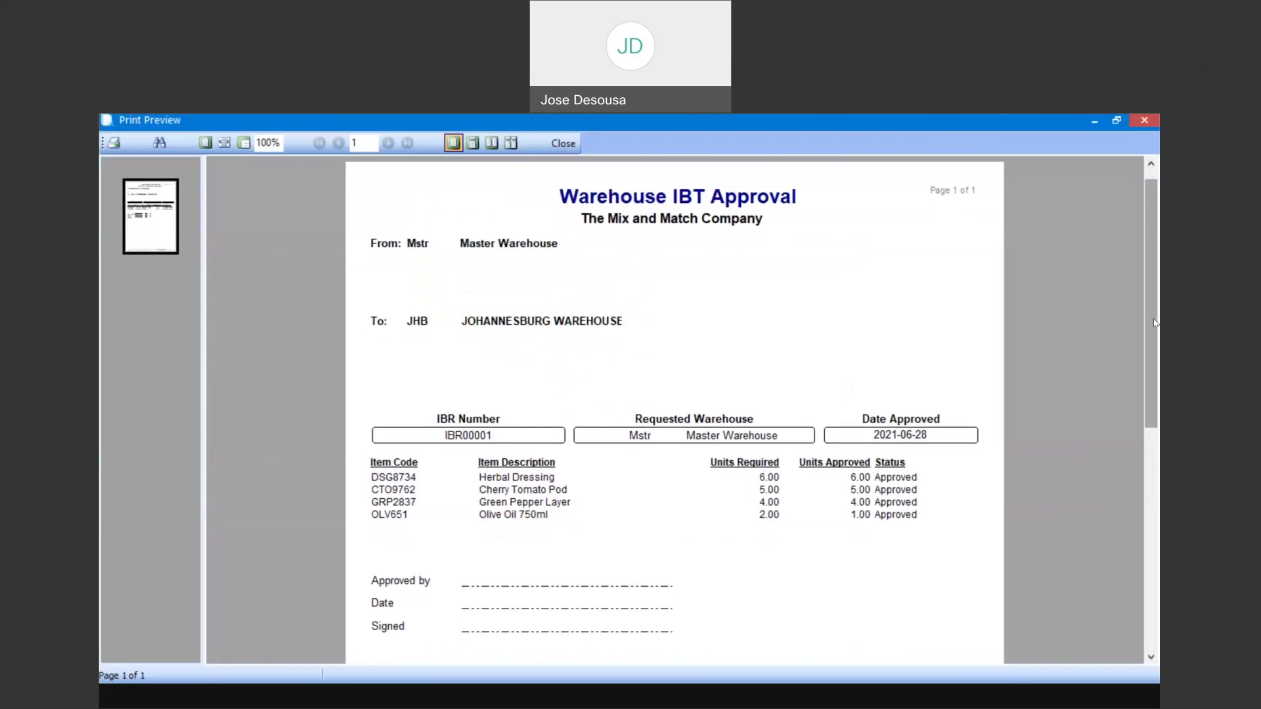
pyautogui.scroll(-1, 664, 293)
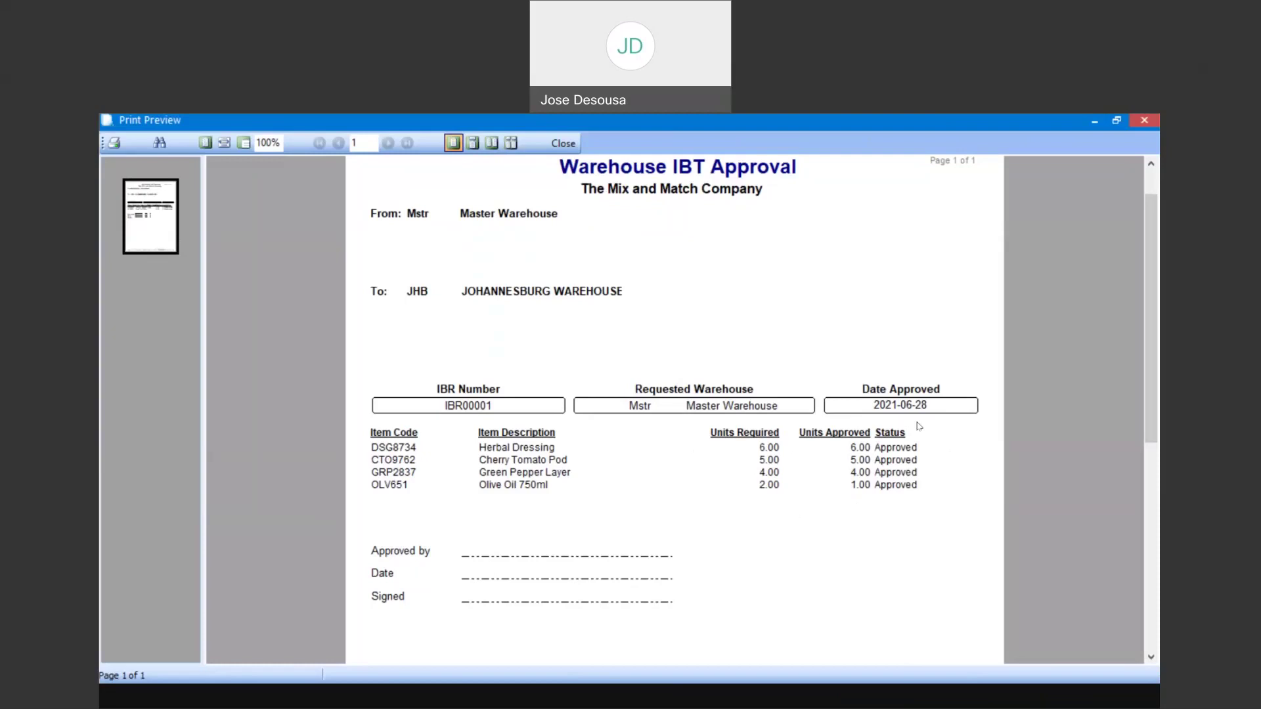
pyautogui.click(562, 142)
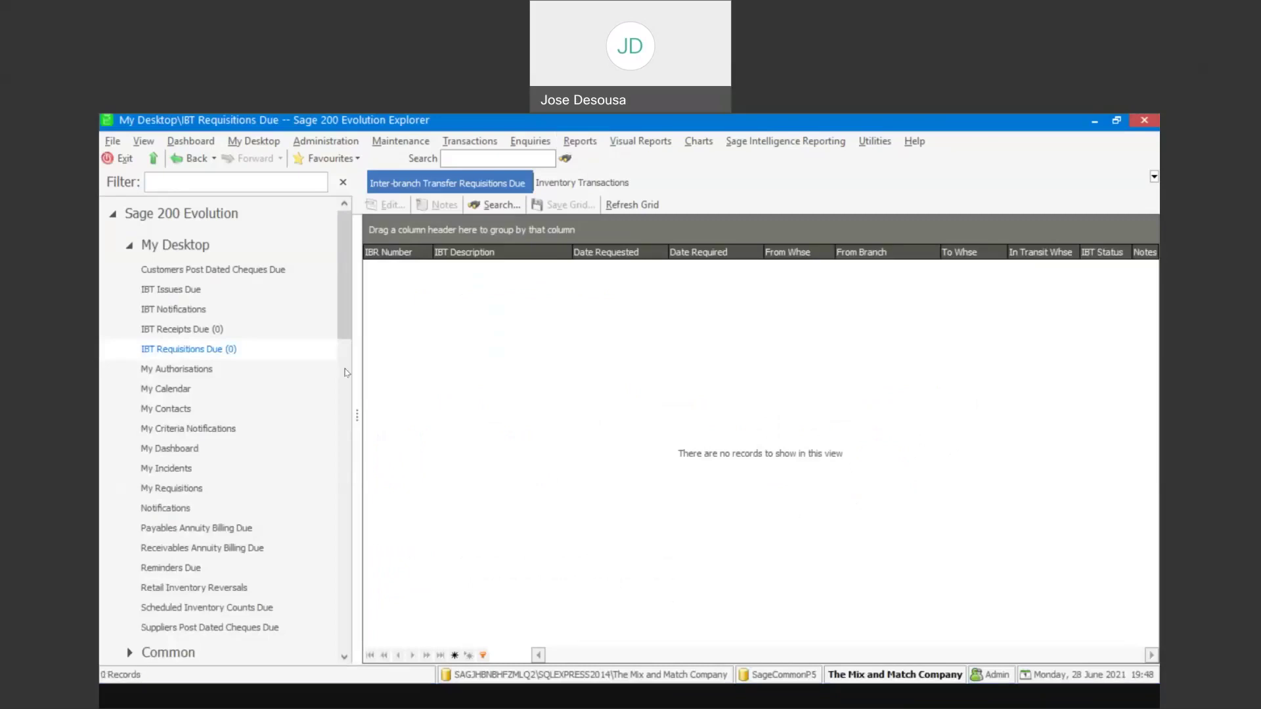
# Step: Open the most recent requisition in the IBT notifications, examine its approved lines and close it
pyautogui.click(278, 333)
pyautogui.click(229, 309)
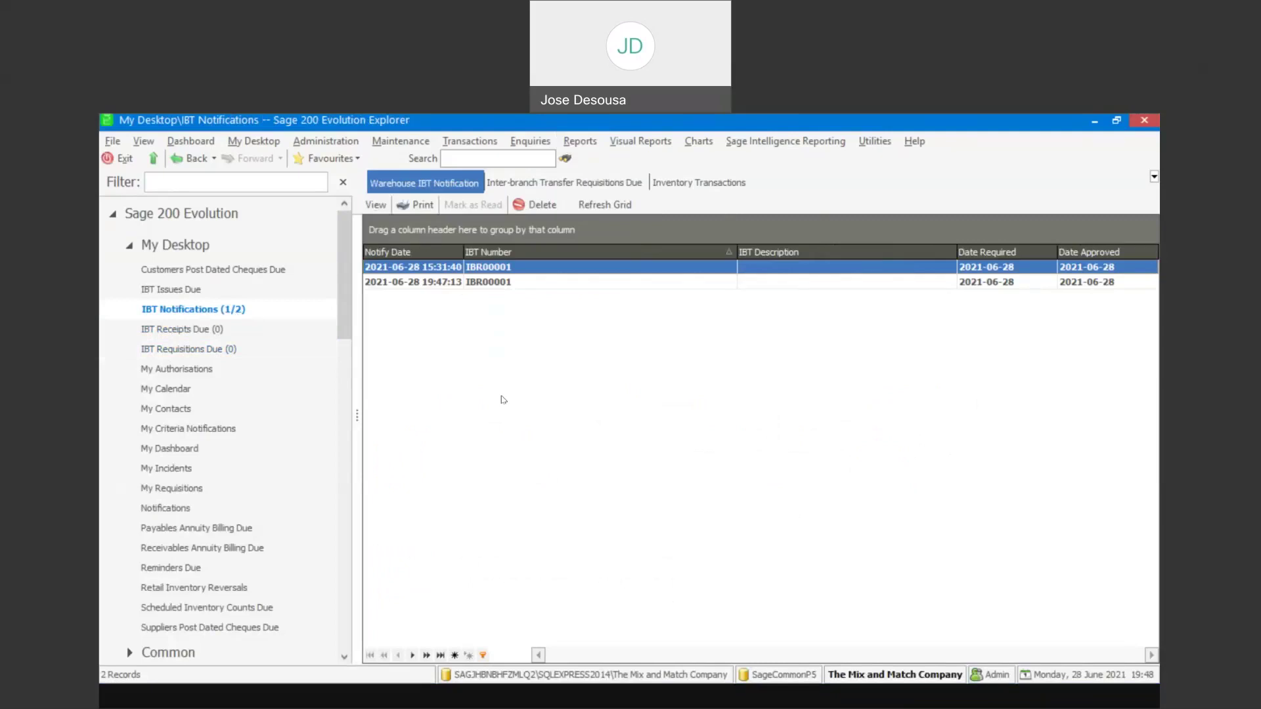
pyautogui.click(511, 287)
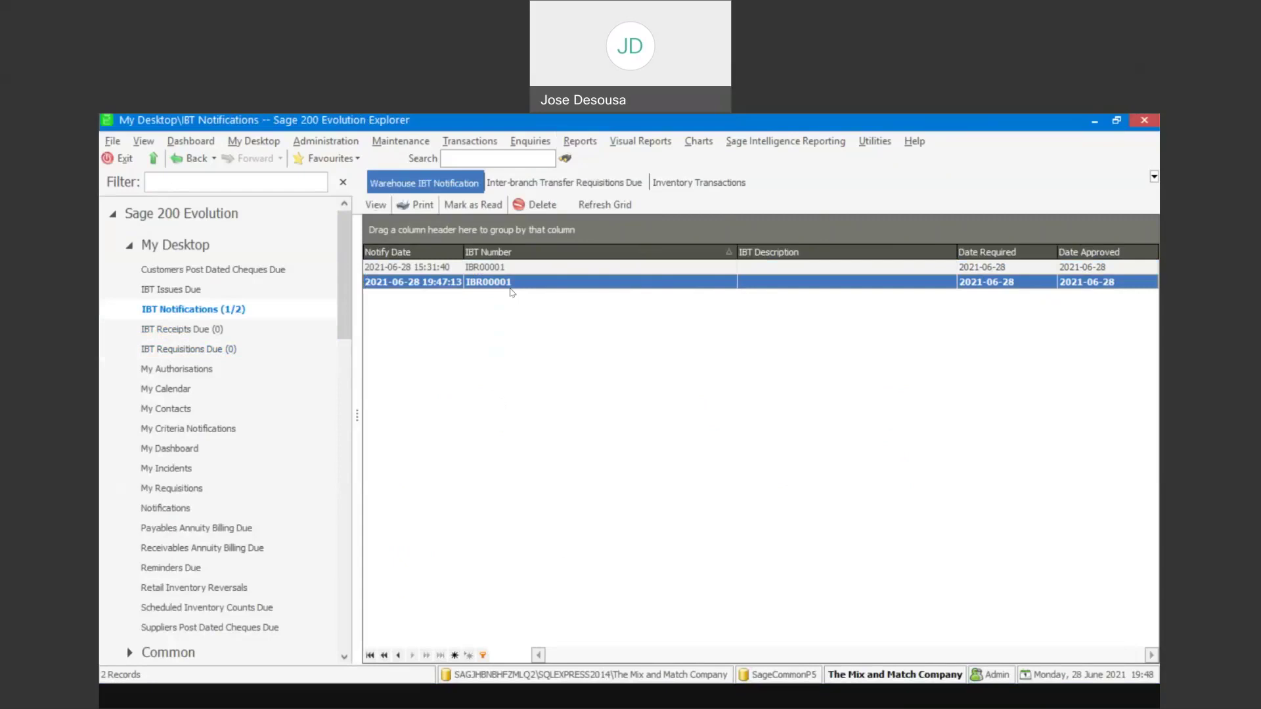
pyautogui.click(240, 325)
pyautogui.doubleClick(530, 281)
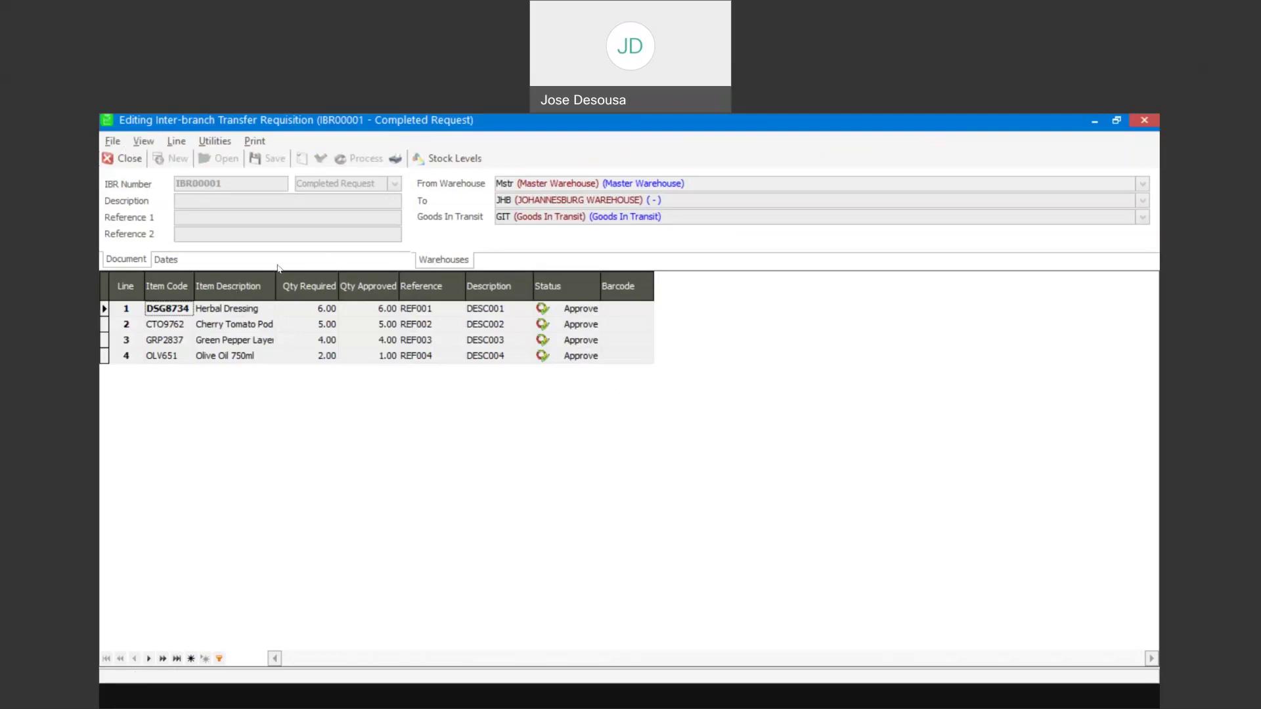
pyautogui.click(130, 159)
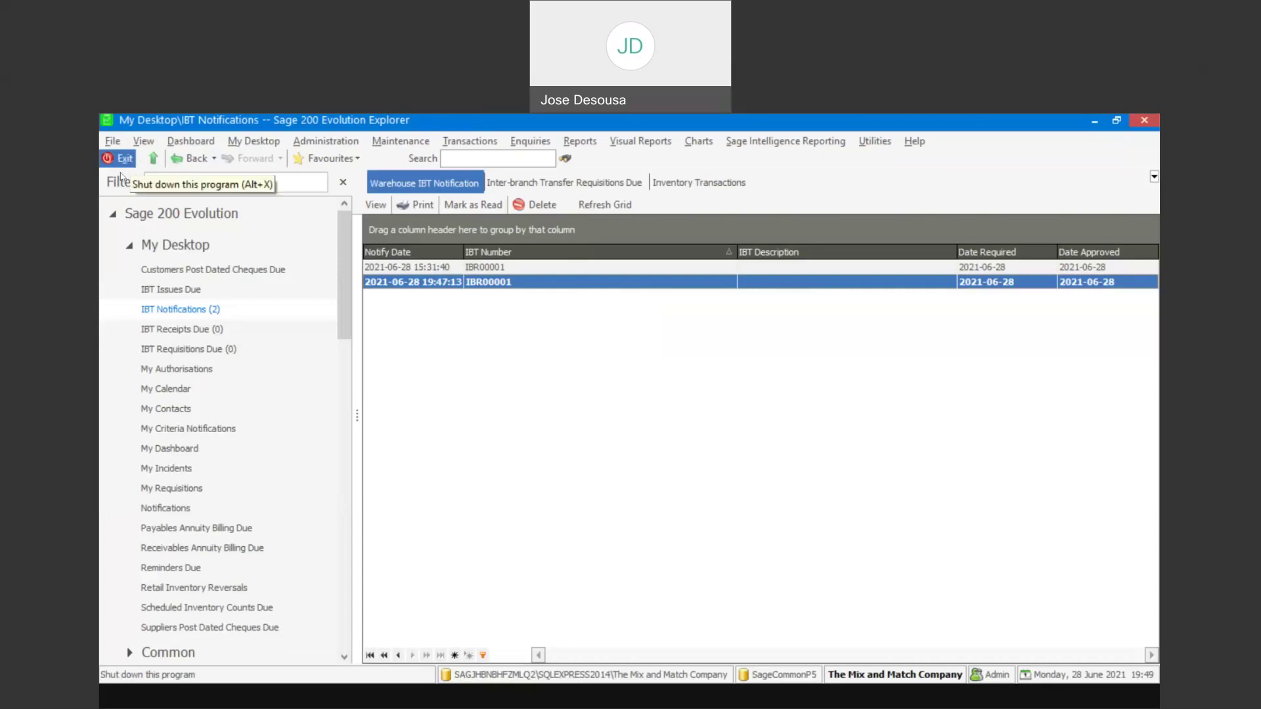
# Step: Open the unprocessed Master Warehouse to Johannesburg transfer from the due IBT issues, validate it and process the issue
pyautogui.click(182, 295)
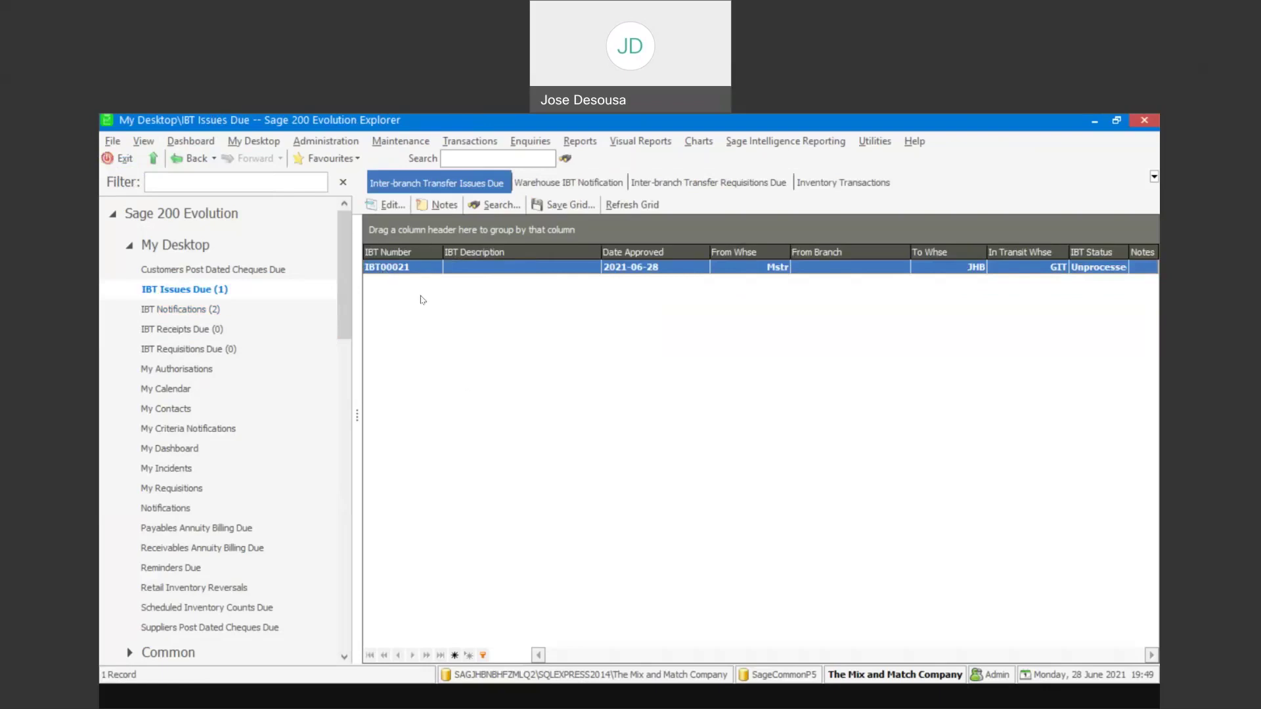
pyautogui.doubleClick(486, 266)
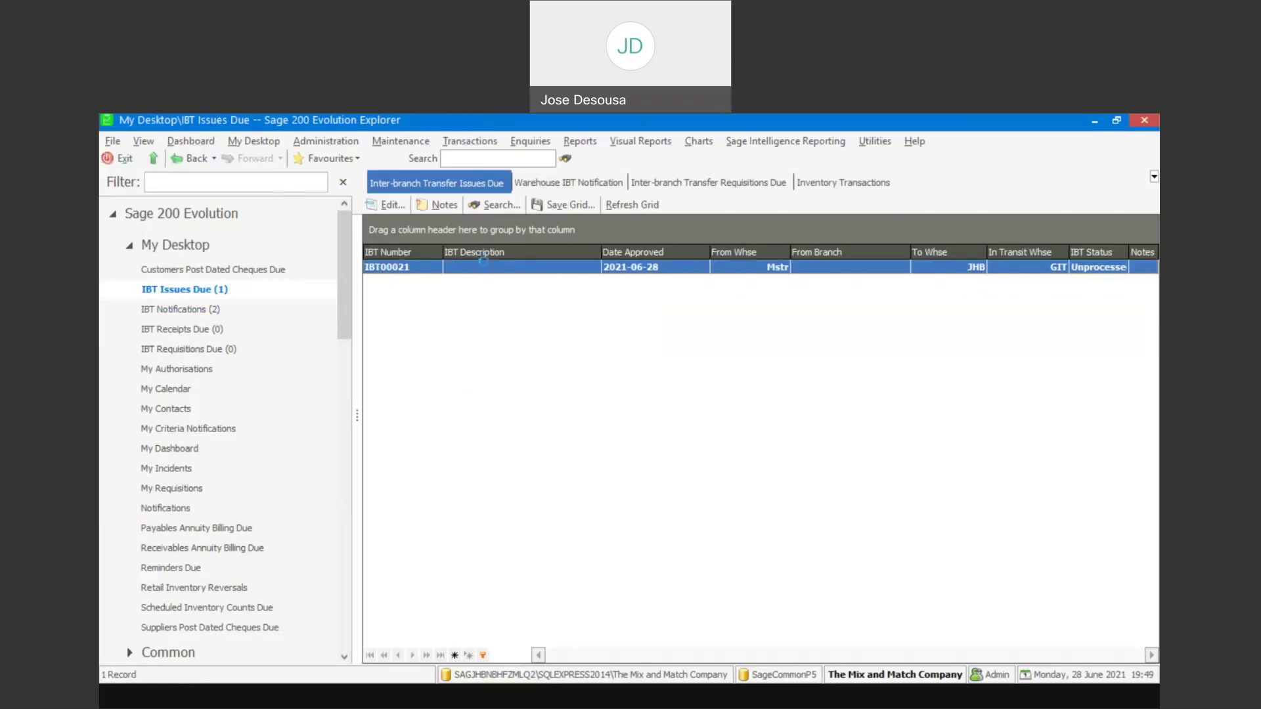
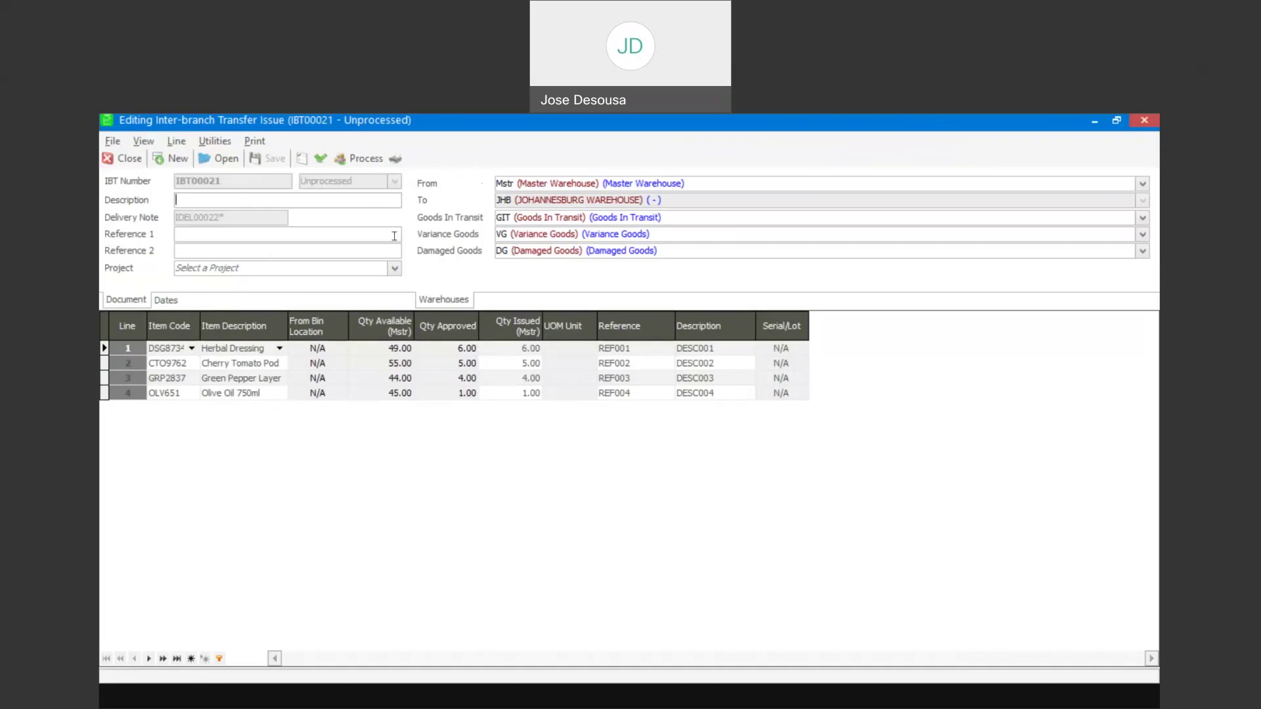
pyautogui.click(320, 161)
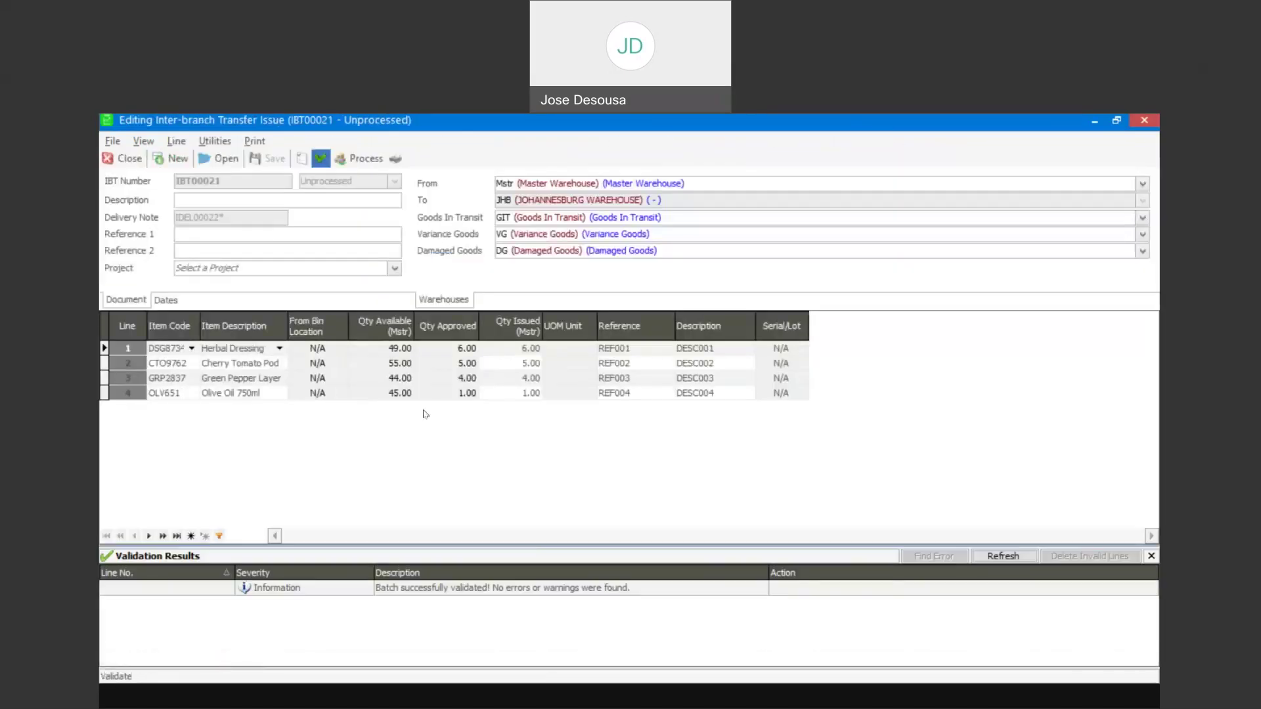
pyautogui.click(366, 160)
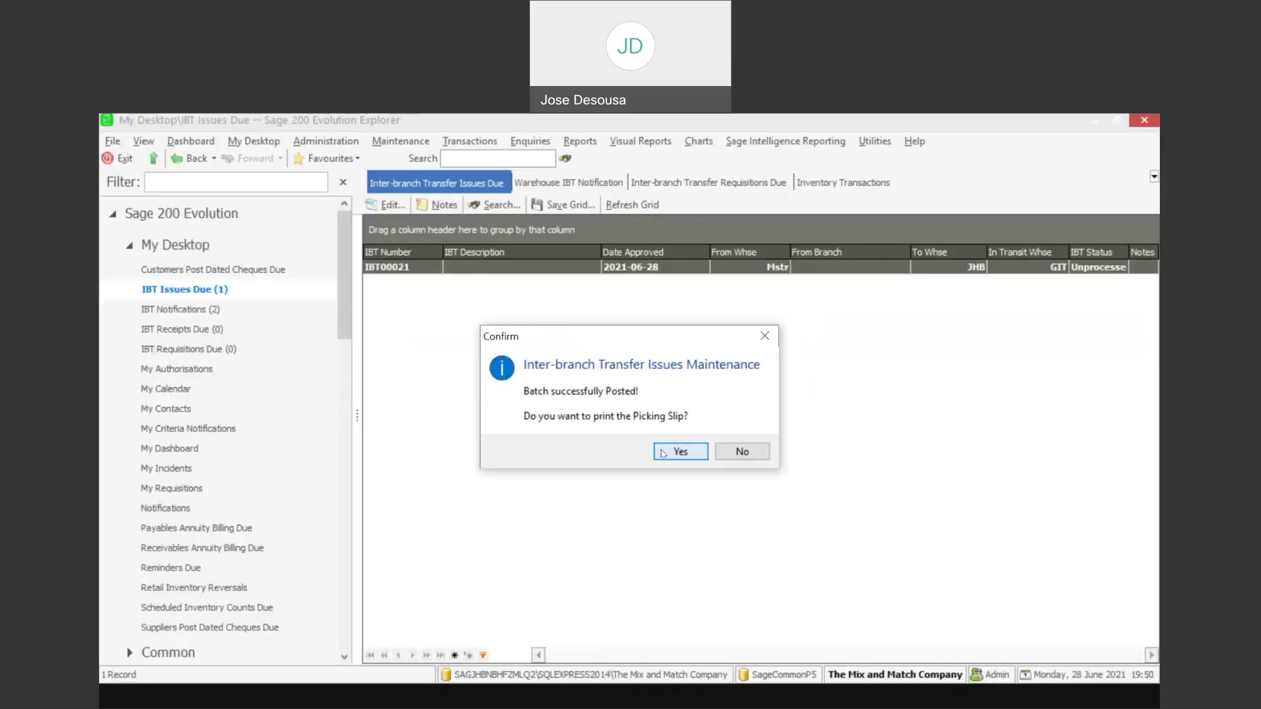
# Step: Preview the issued transfer's Warehouse IBT Picking Slip and Warehouse IBT Delivery Note, closing each one after reading it
pyautogui.click(663, 453)
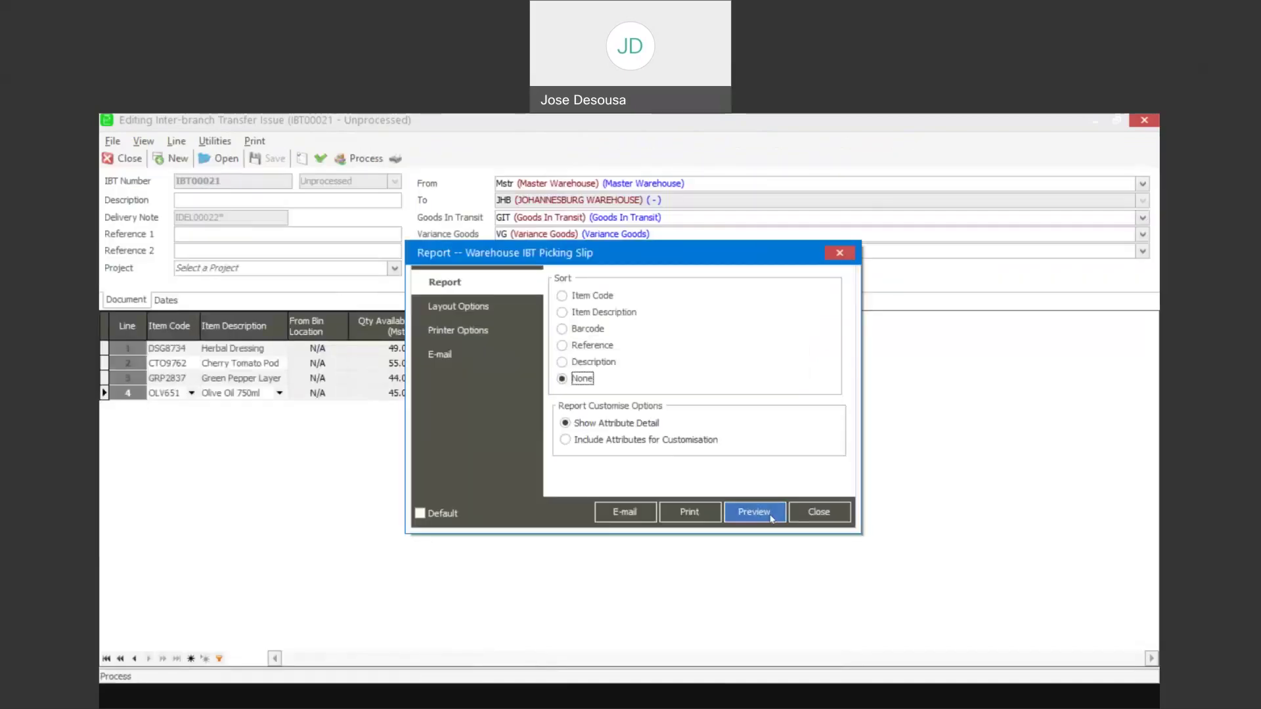
pyautogui.click(754, 512)
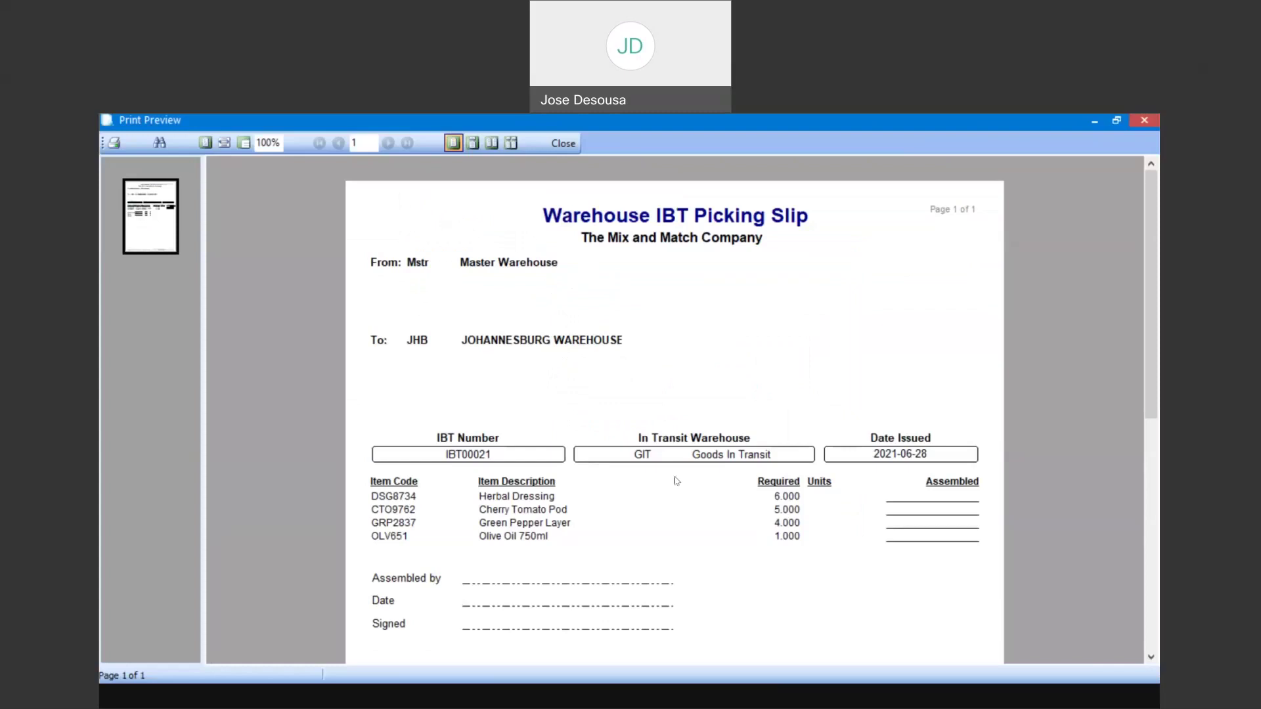
pyautogui.click(564, 146)
pyautogui.click(679, 436)
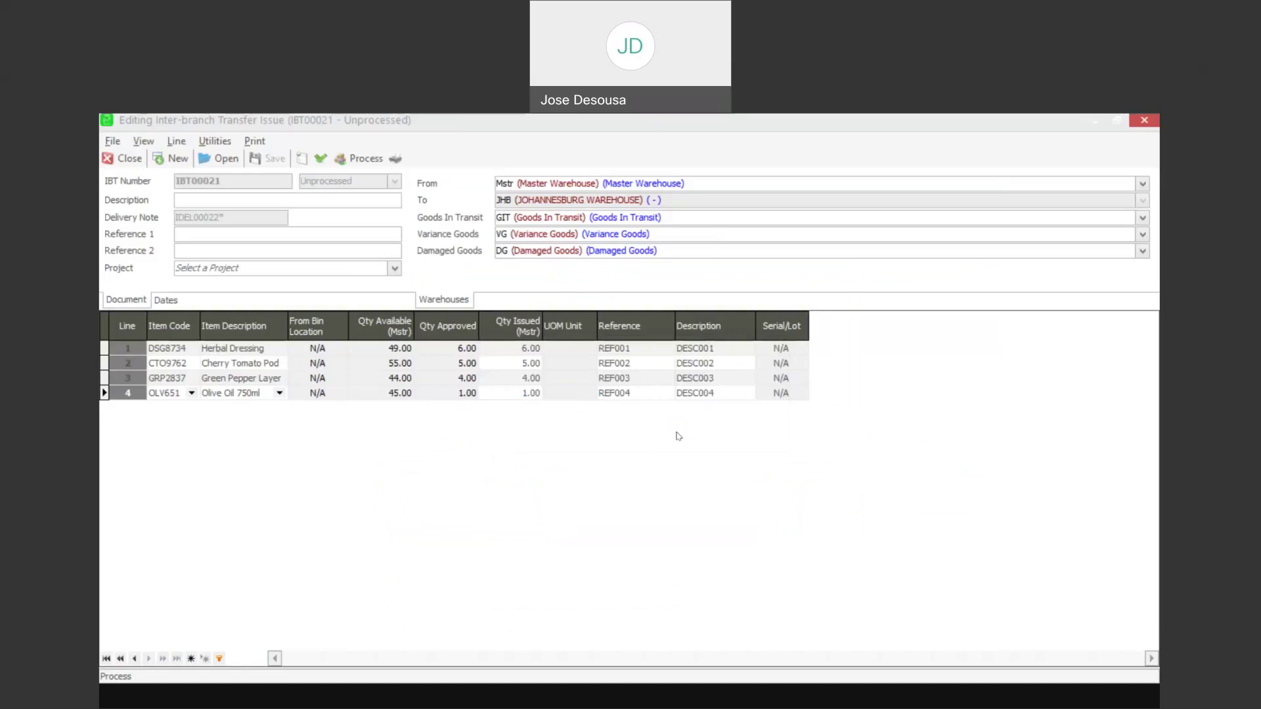
pyautogui.click(755, 511)
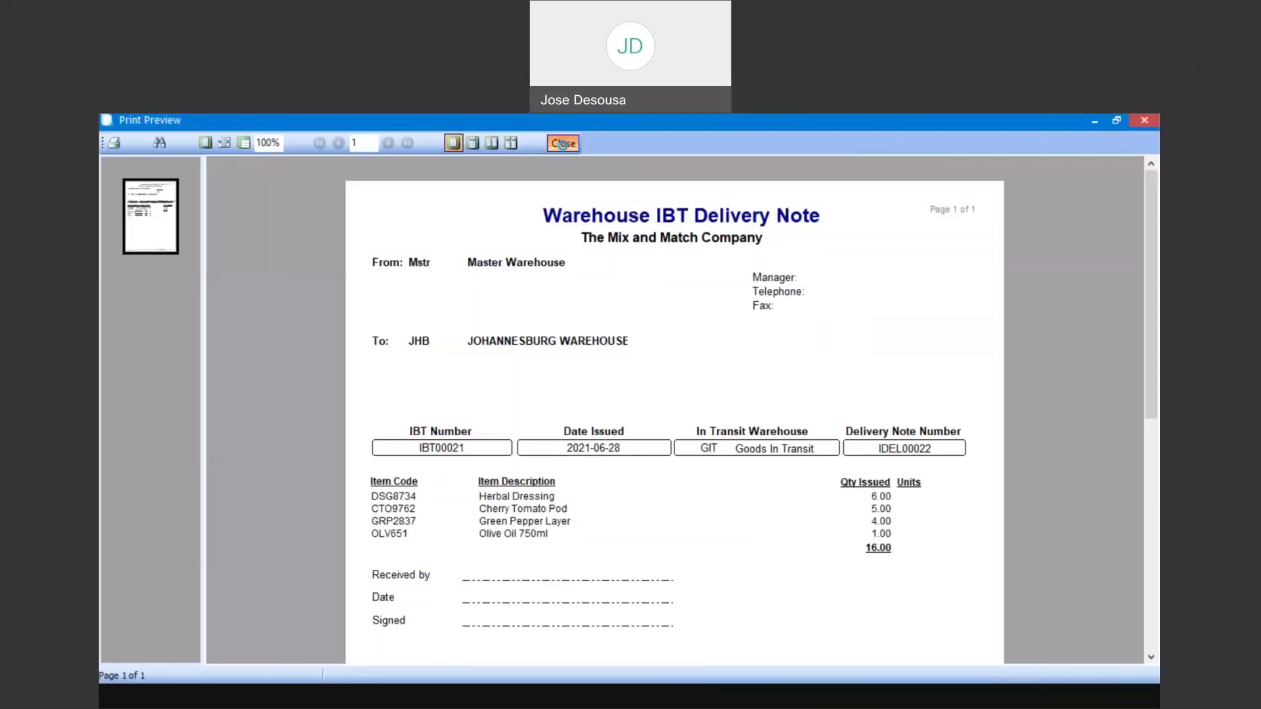
pyautogui.click(563, 144)
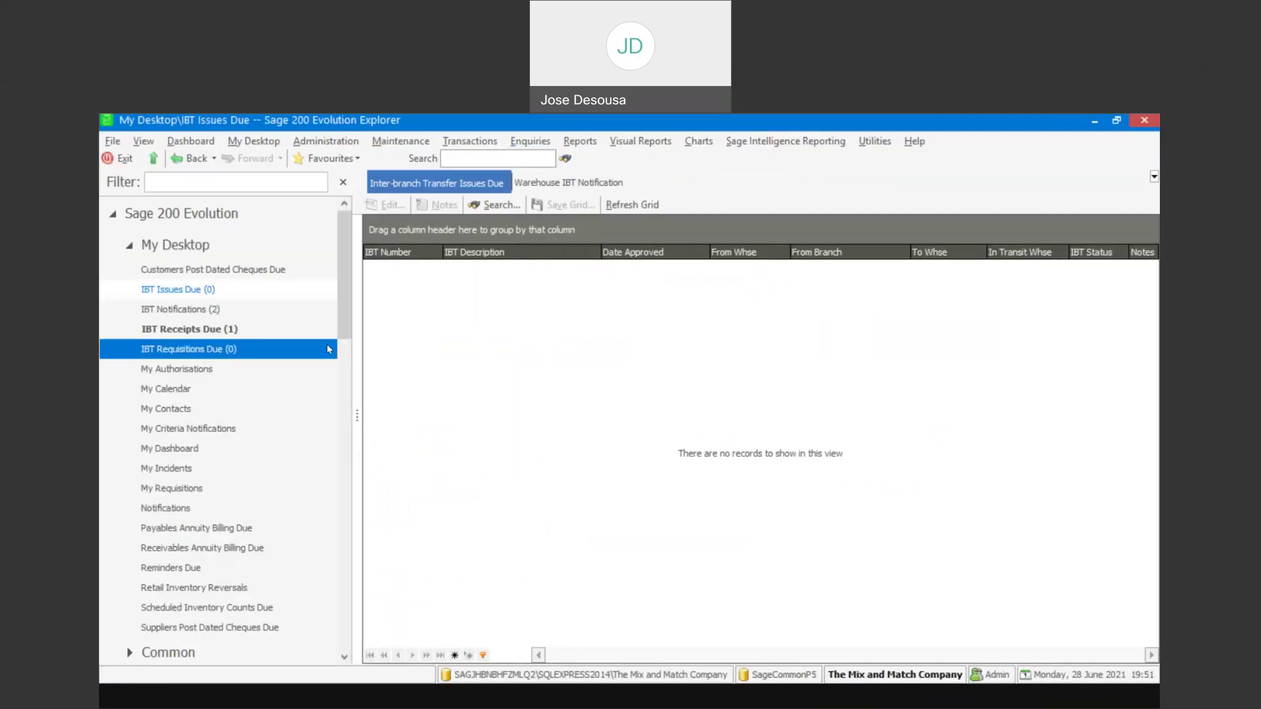
# Step: Open the in-transit Johannesburg transfer from the due IBT receipts and set the destination bin location of all four lines to THIRD
pyautogui.click(240, 332)
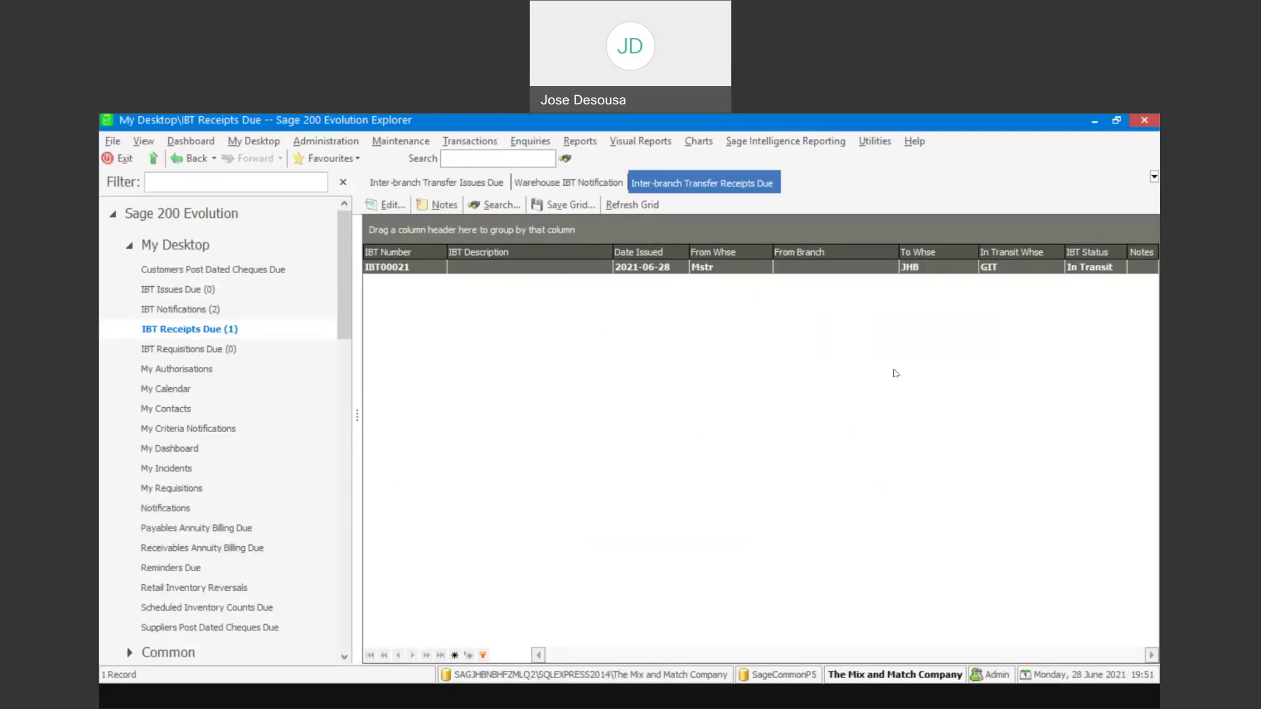
pyautogui.doubleClick(520, 265)
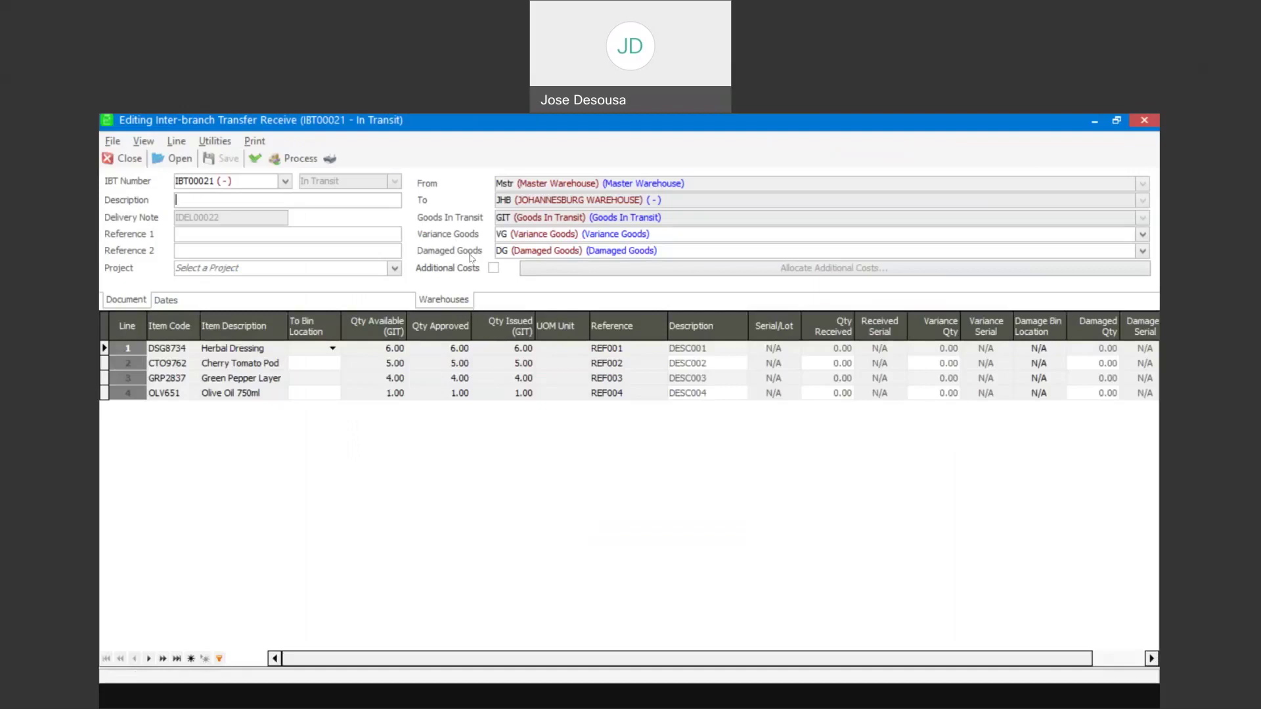
pyautogui.click(332, 348)
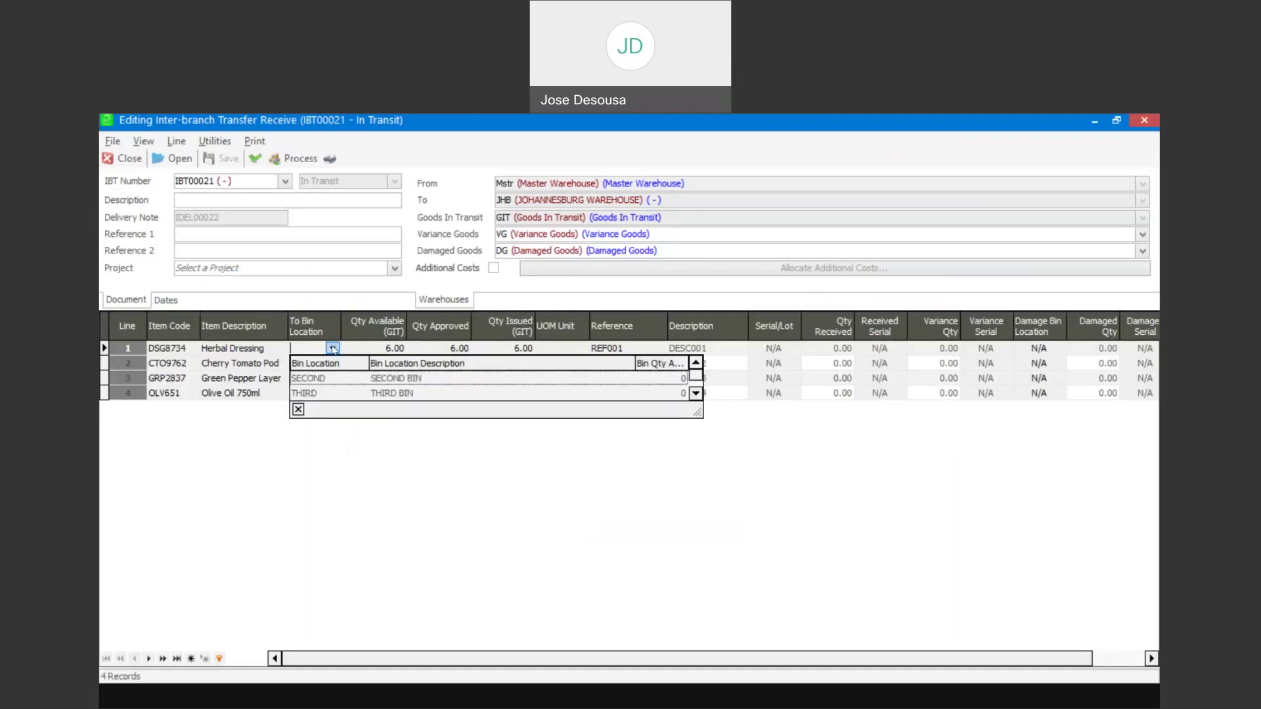
pyautogui.click(327, 393)
pyautogui.click(332, 365)
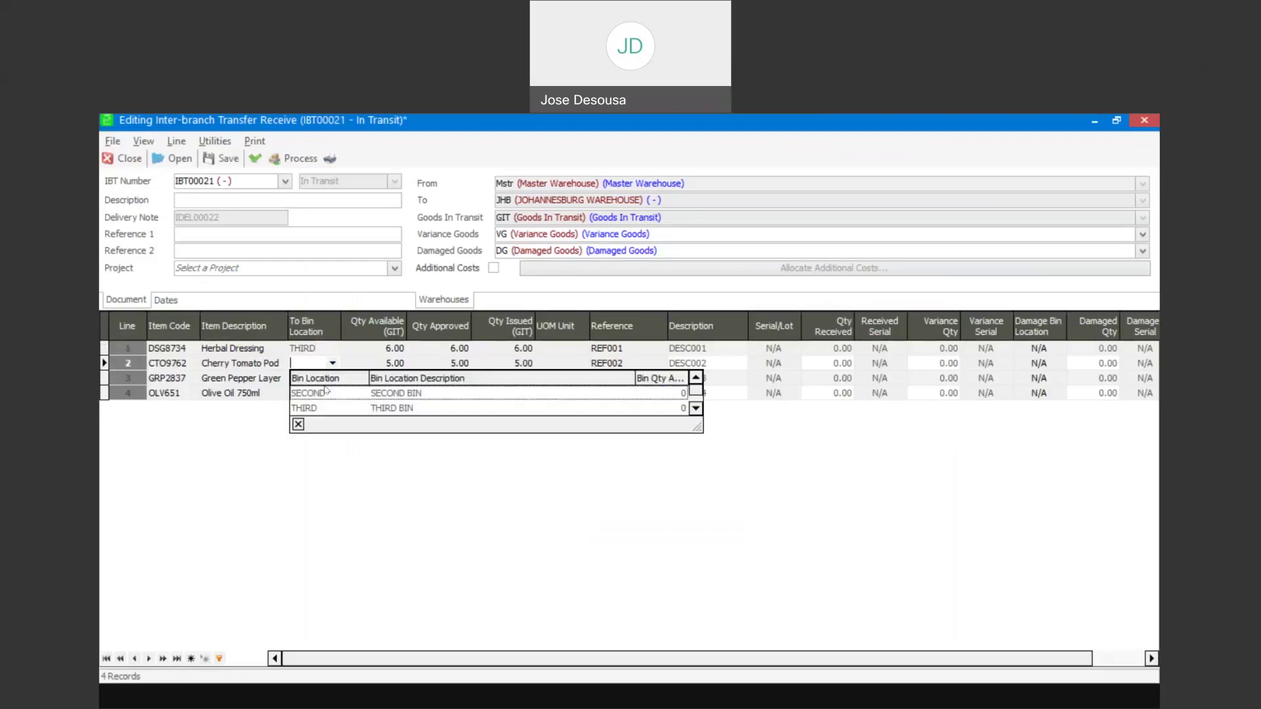
pyautogui.click(322, 402)
pyautogui.click(334, 384)
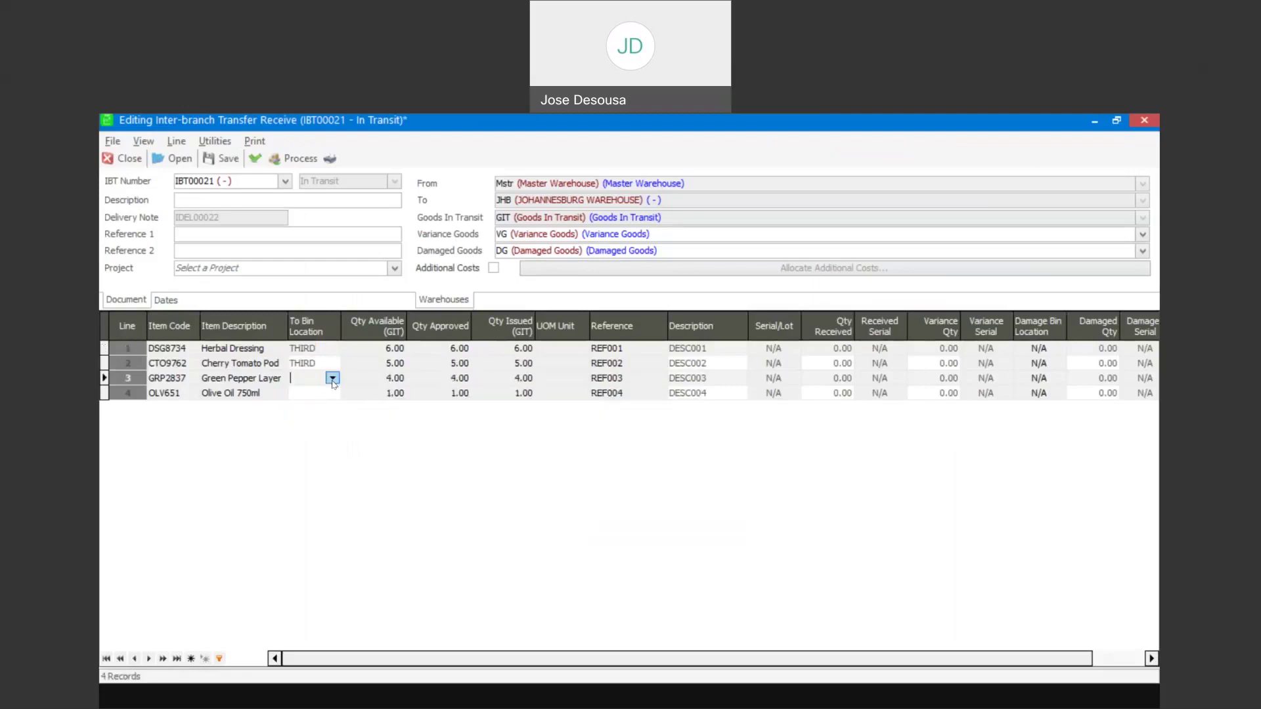
pyautogui.click(332, 406)
pyautogui.click(333, 392)
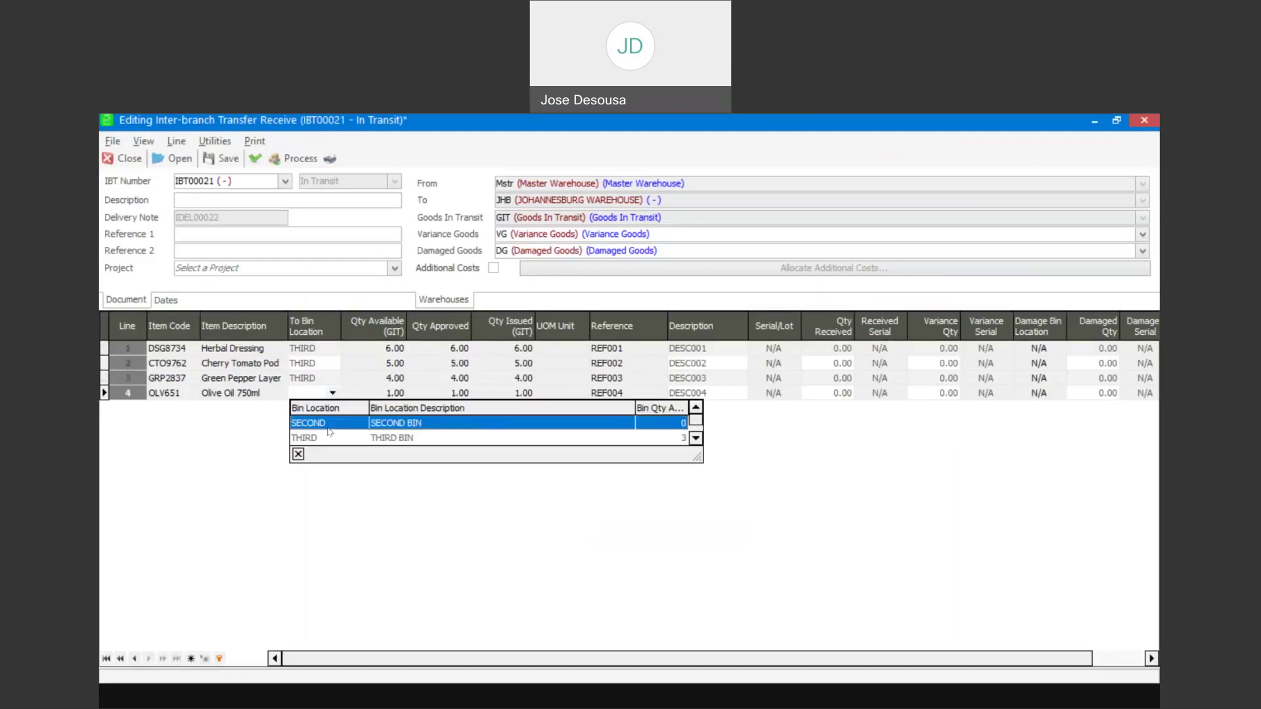
pyautogui.click(331, 438)
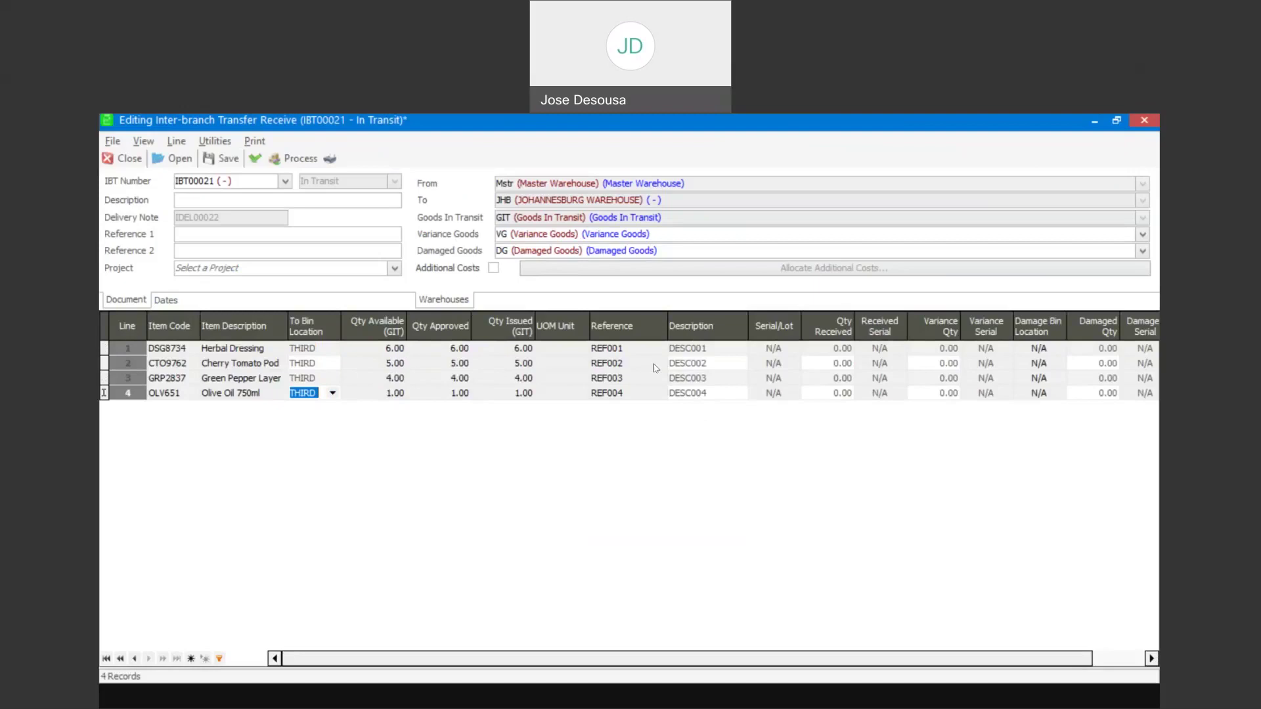
# Step: Enter received quantities of 6 for Herbal Dressing (DSG8734) and 5 for Cherry Tomato Pod (CTO9762)
pyautogui.click(819, 349)
pyautogui.write('6')
pyautogui.press('Tab')
pyautogui.press('Tab')
pyautogui.press('Tab')
pyautogui.press('Tab')
pyautogui.press('Tab')
pyautogui.press('Tab')
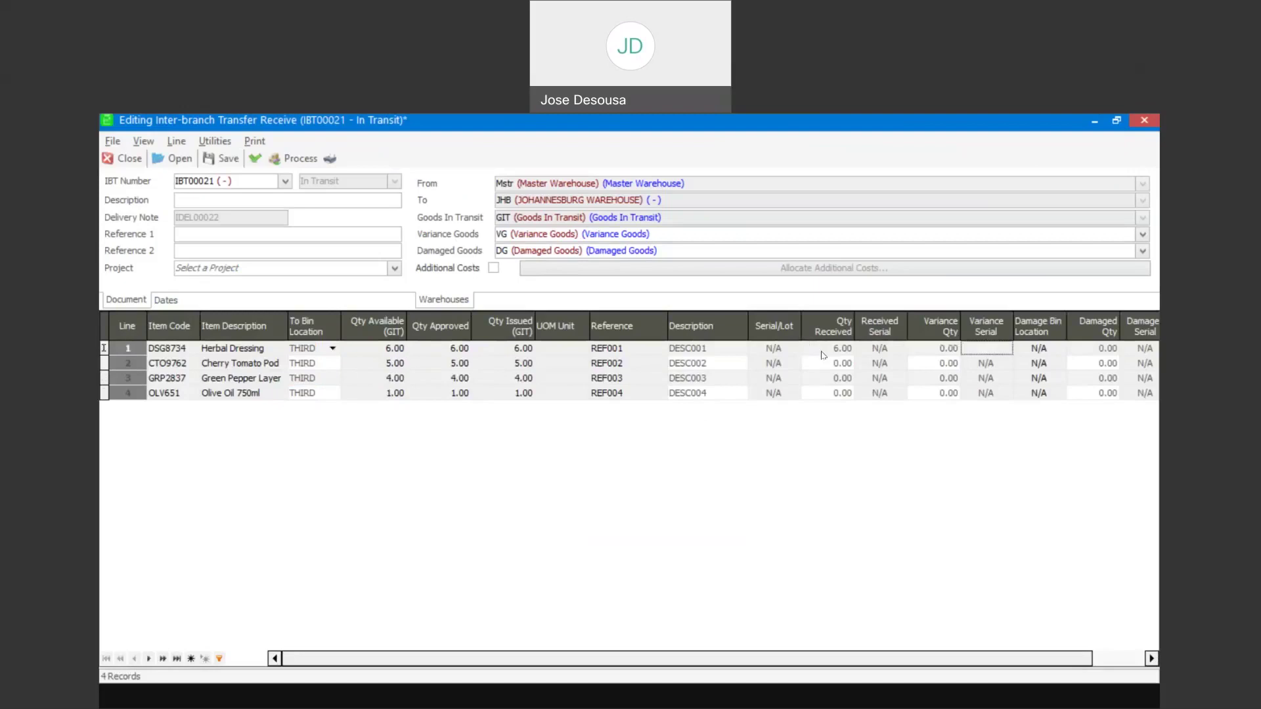
pyautogui.press('Tab')
pyautogui.press('Tab')
pyautogui.press('Tab')
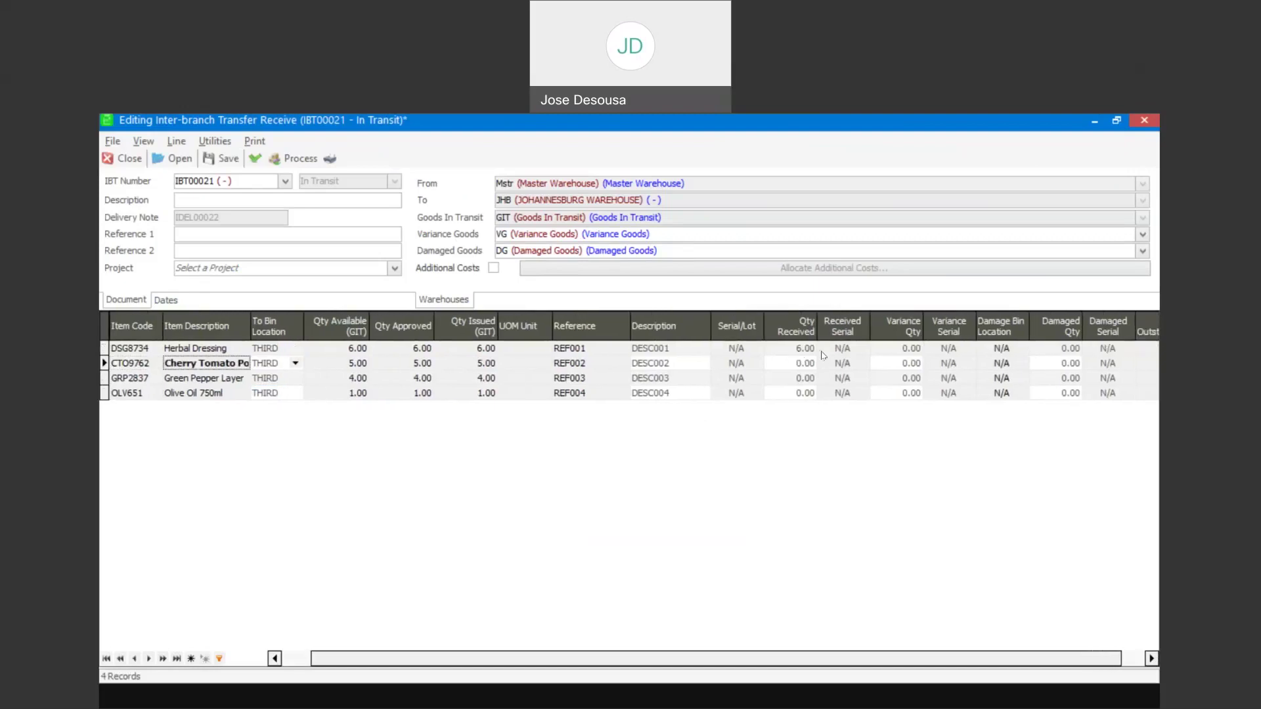
pyautogui.press('Tab')
pyautogui.press('Tab')
pyautogui.write('5')
pyautogui.press('Tab')
# Step: Enter received quantities of 4 for Green Pepper Layer (GRP2837) and 1 for Olive Oil 750ml (OLV651), keeping the receipt open
pyautogui.press('Tab')
pyautogui.press('Tab')
pyautogui.press('Tab')
pyautogui.press('Tab')
pyautogui.press('Tab')
pyautogui.press('Tab')
pyautogui.press('Tab')
pyautogui.press('Tab')
pyautogui.press('Tab')
pyautogui.write('4')
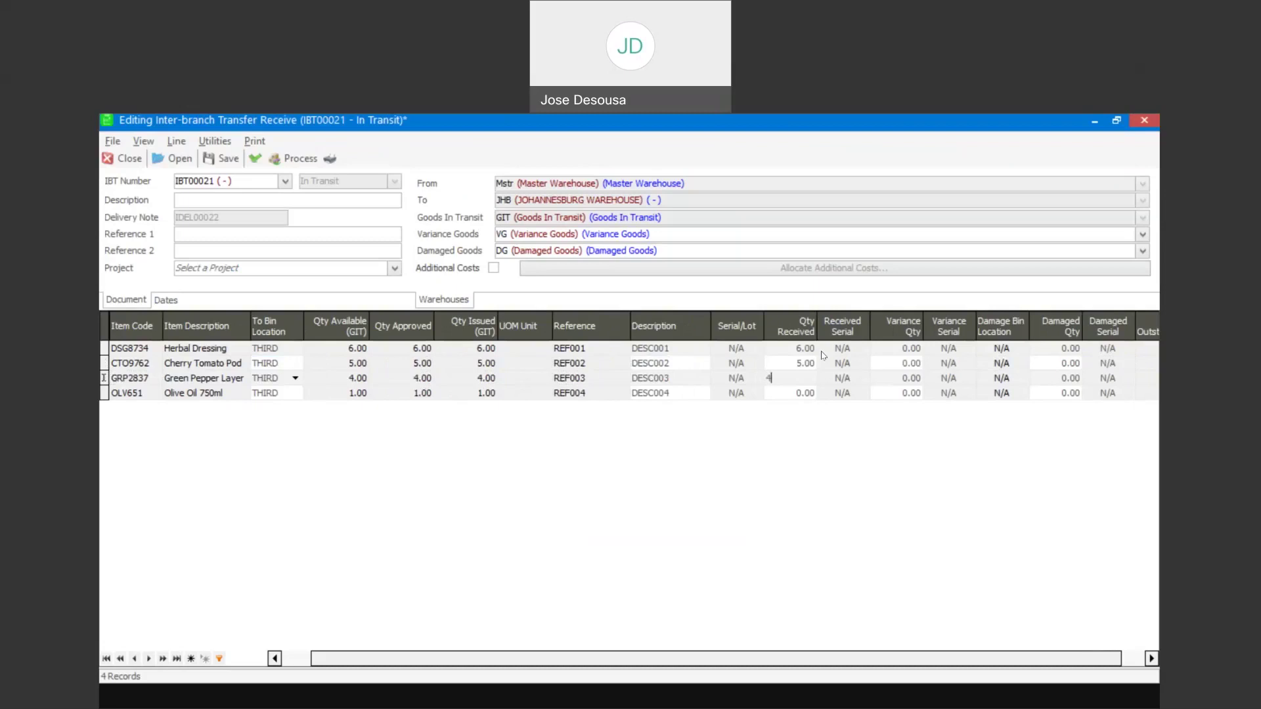
pyautogui.press('Tab')
pyautogui.press('Tab')
pyautogui.press('Tab')
pyautogui.press('Tab')
pyautogui.press('Tab')
pyautogui.press('Tab')
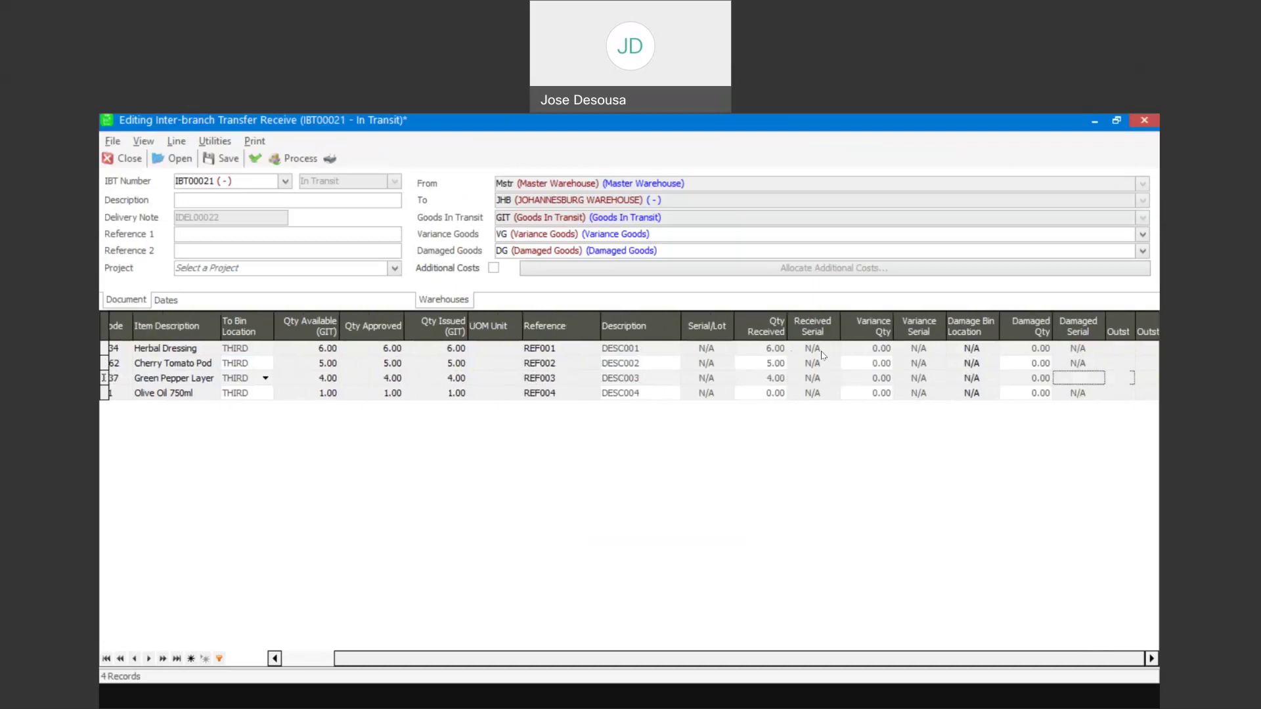
pyautogui.press('Tab')
pyautogui.press('Tab')
pyautogui.press('Tab')
pyautogui.press('Tab')
pyautogui.press('Tab')
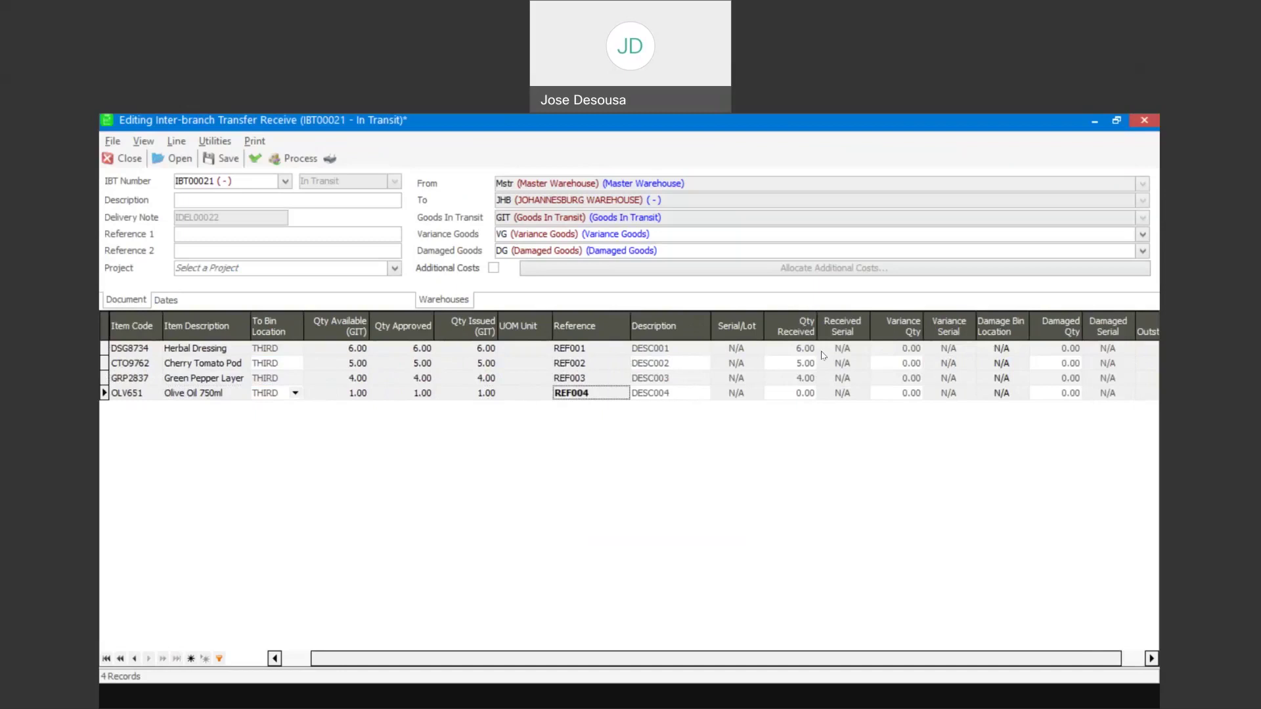
pyautogui.press('Tab')
pyautogui.write('1')
pyautogui.press('Tab')
pyautogui.press('Tab')
pyautogui.press('Escape')
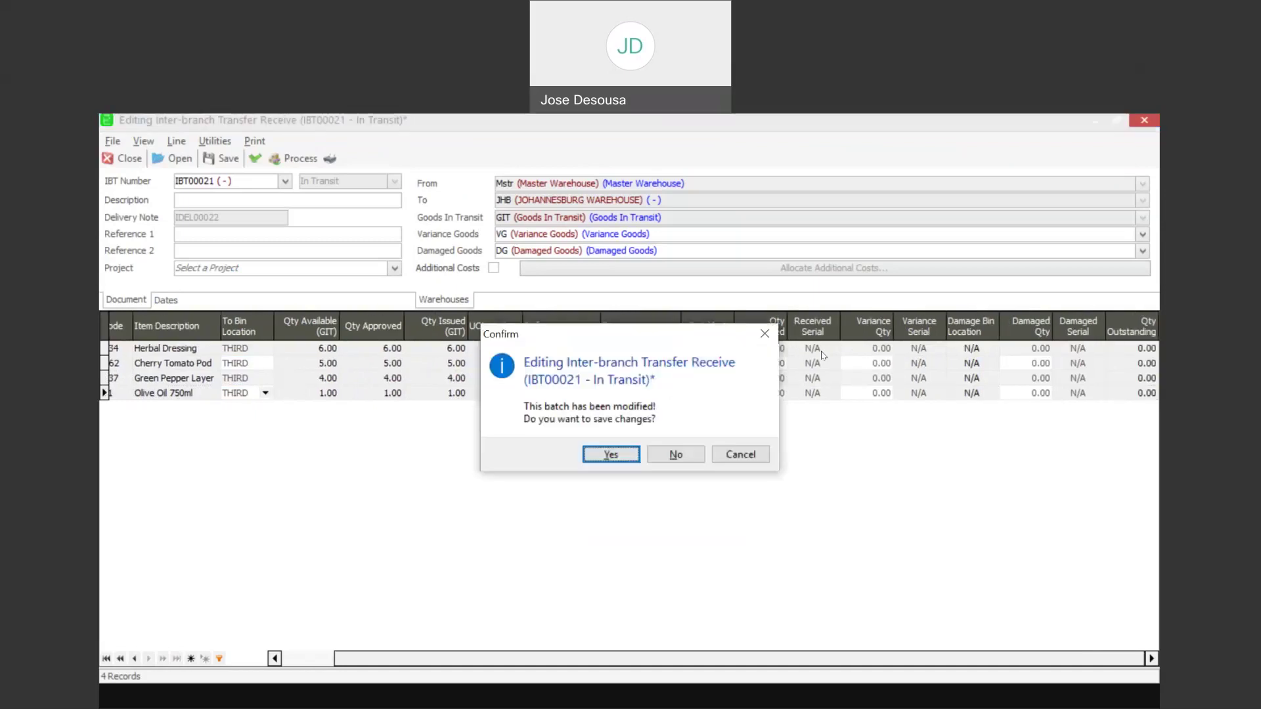
pyautogui.click(755, 457)
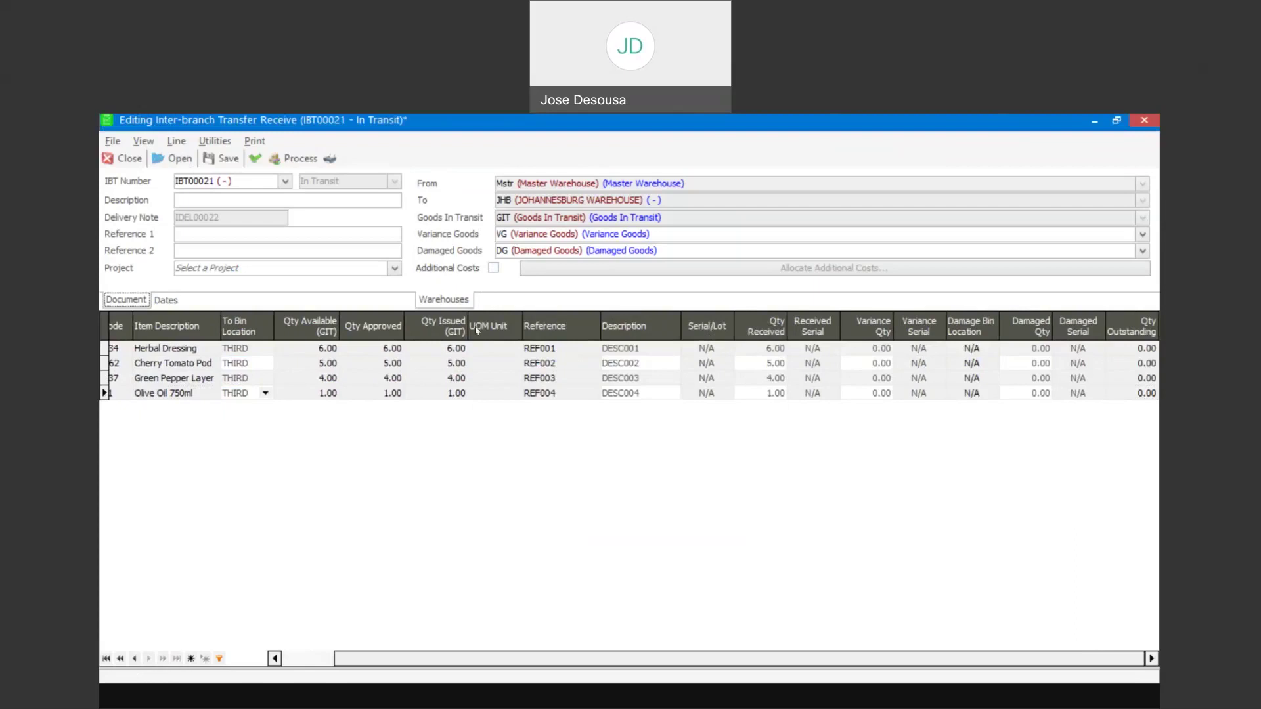
# Step: Validate and process the Johannesburg transfer receipt, agreeing to save its changes
pyautogui.click(255, 159)
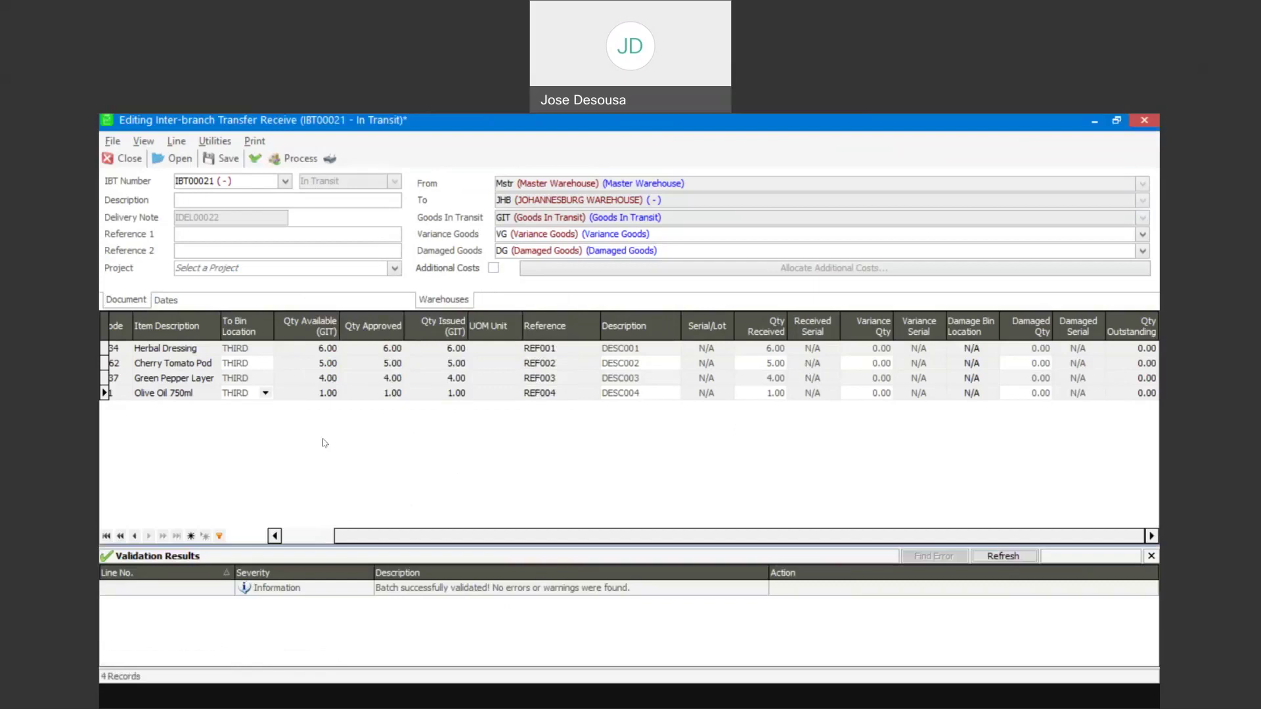
pyautogui.click(311, 161)
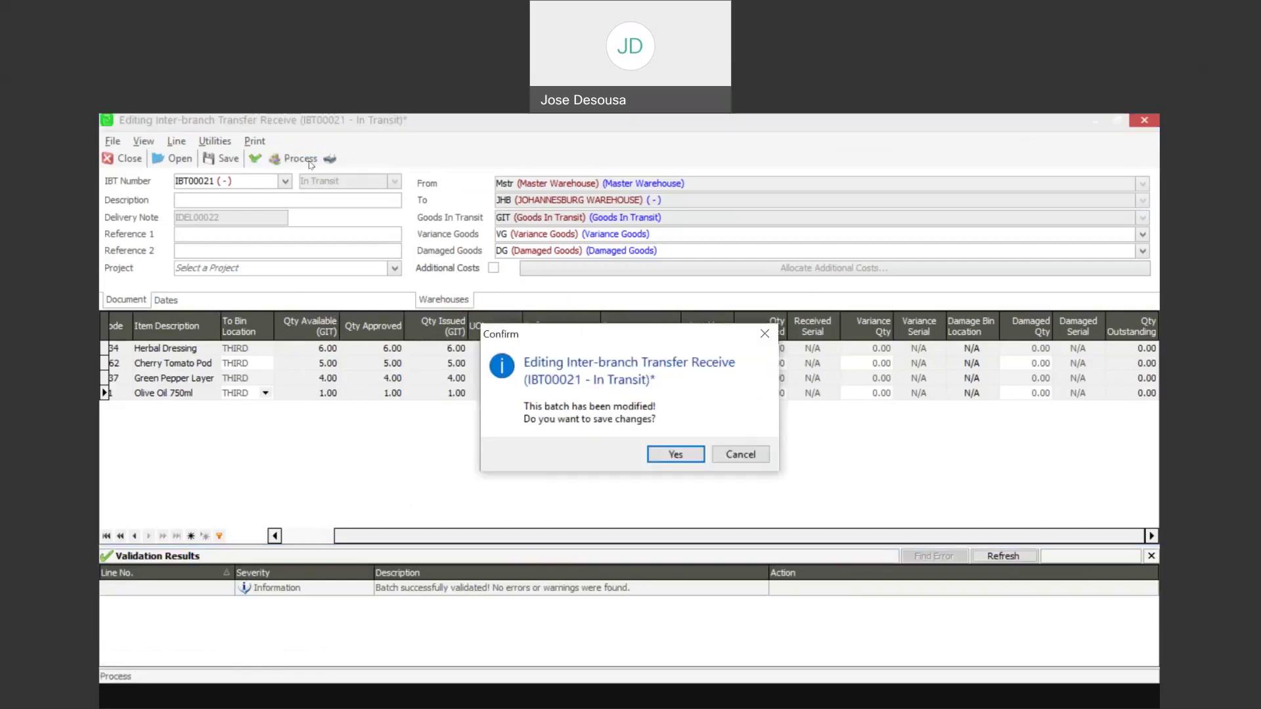
pyautogui.click(660, 452)
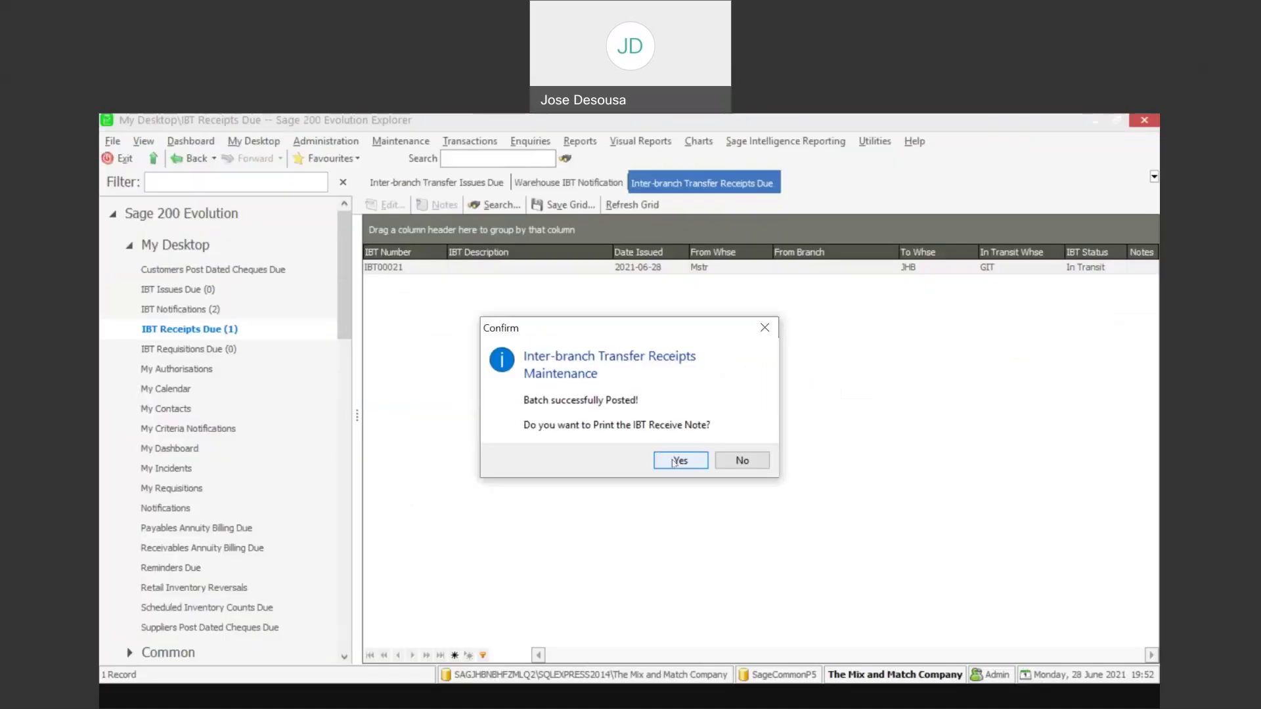
# Step: Preview the Warehouse IBT Receive Note without sorting, check the received quantities and close the preview
pyautogui.click(676, 461)
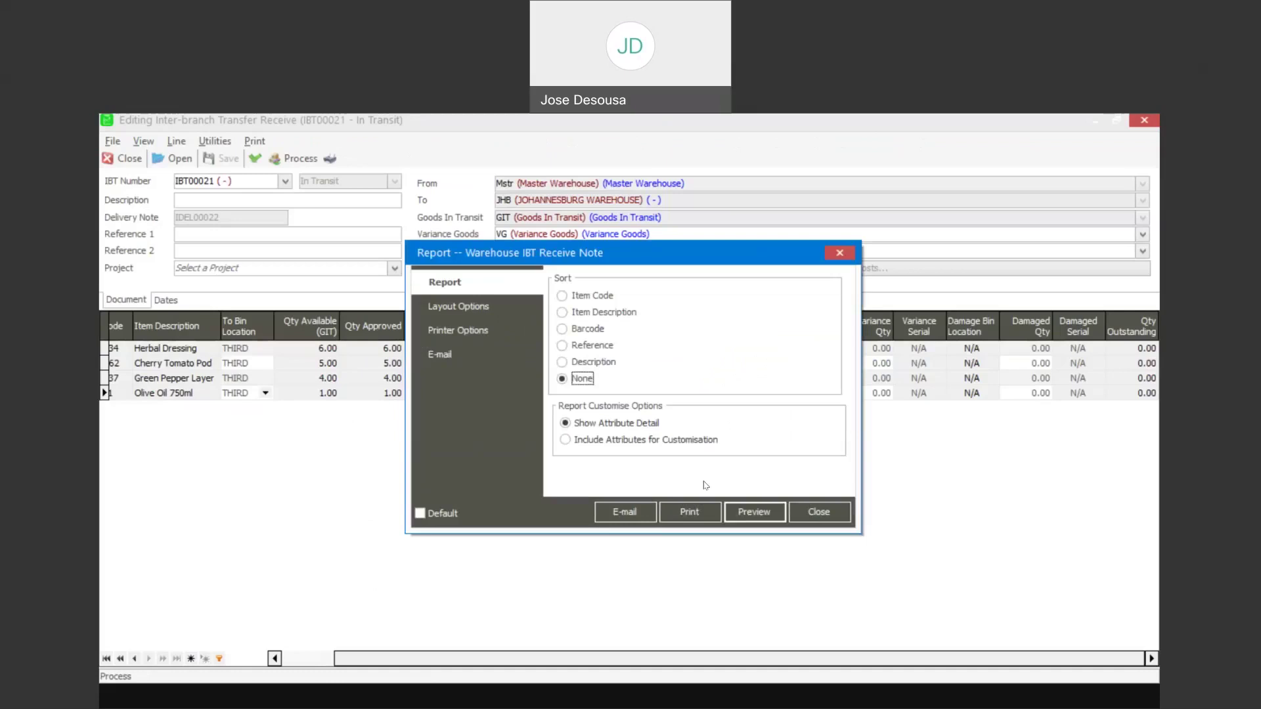
pyautogui.click(733, 504)
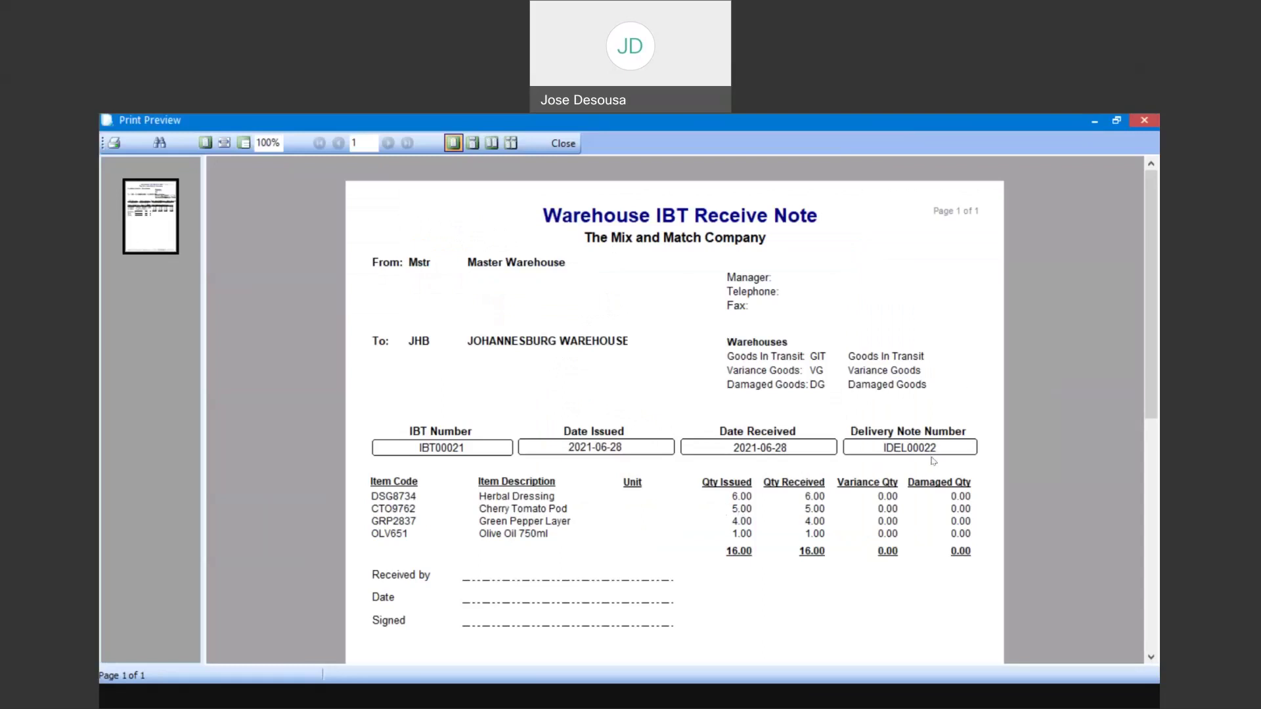
pyautogui.click(563, 145)
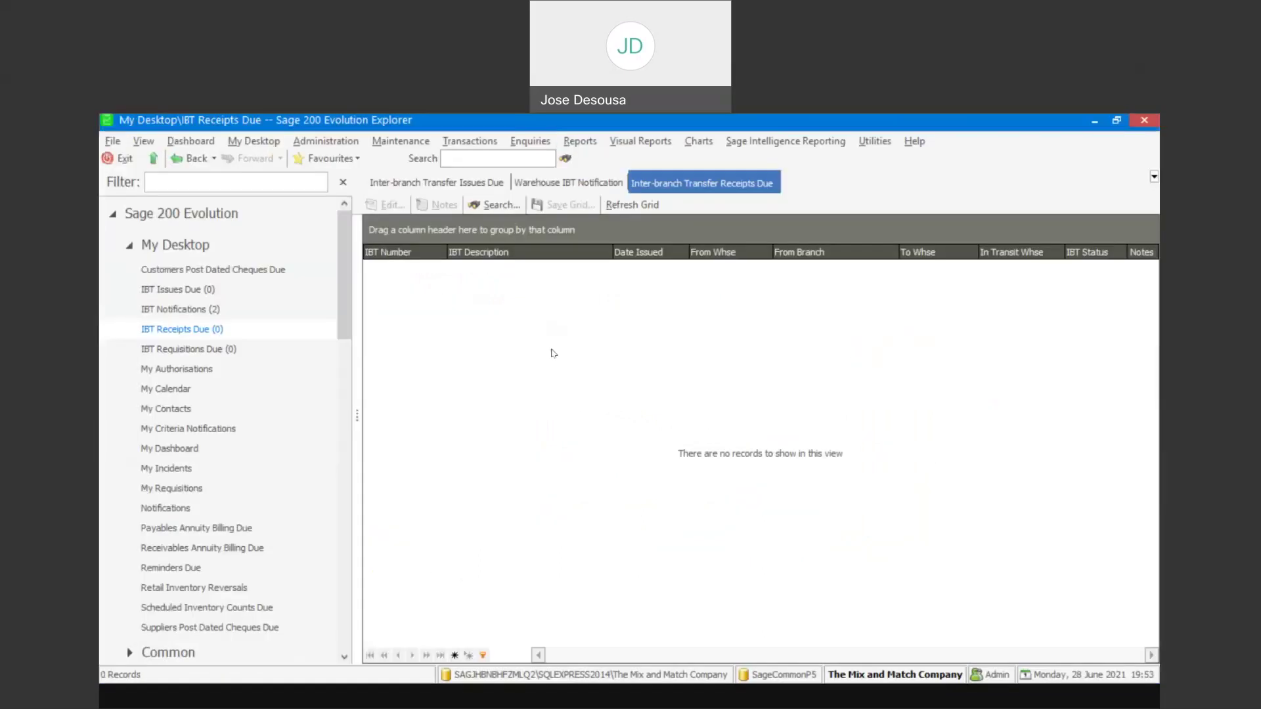